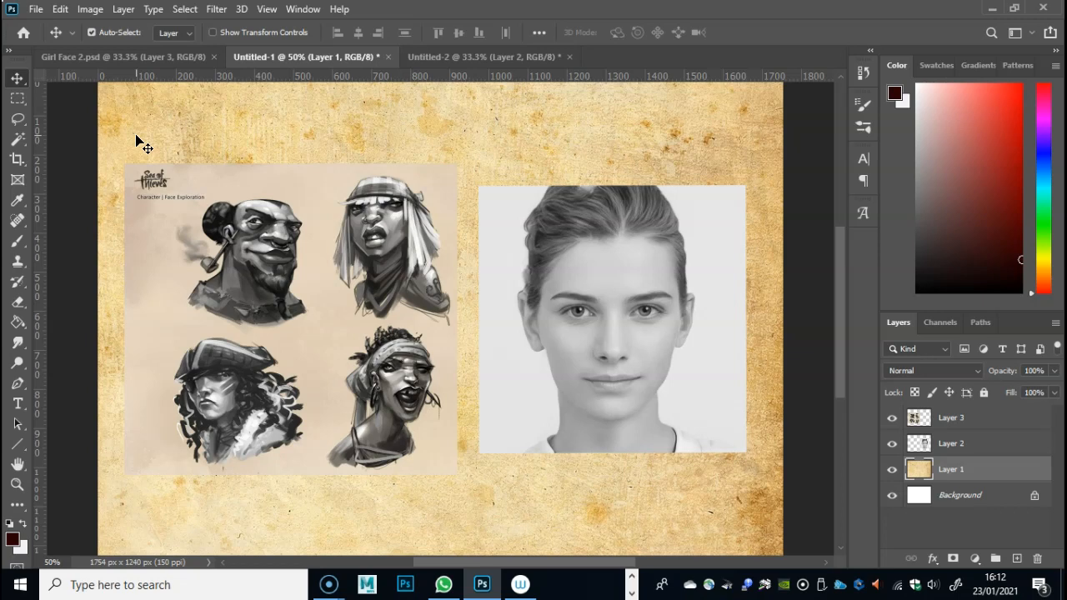
- Switch to the browser and look through the sample portraits in My Modern Met's AI-generated faces article
click(135, 147)
drag(658, 0, 654, 55)
double_click(654, 55)
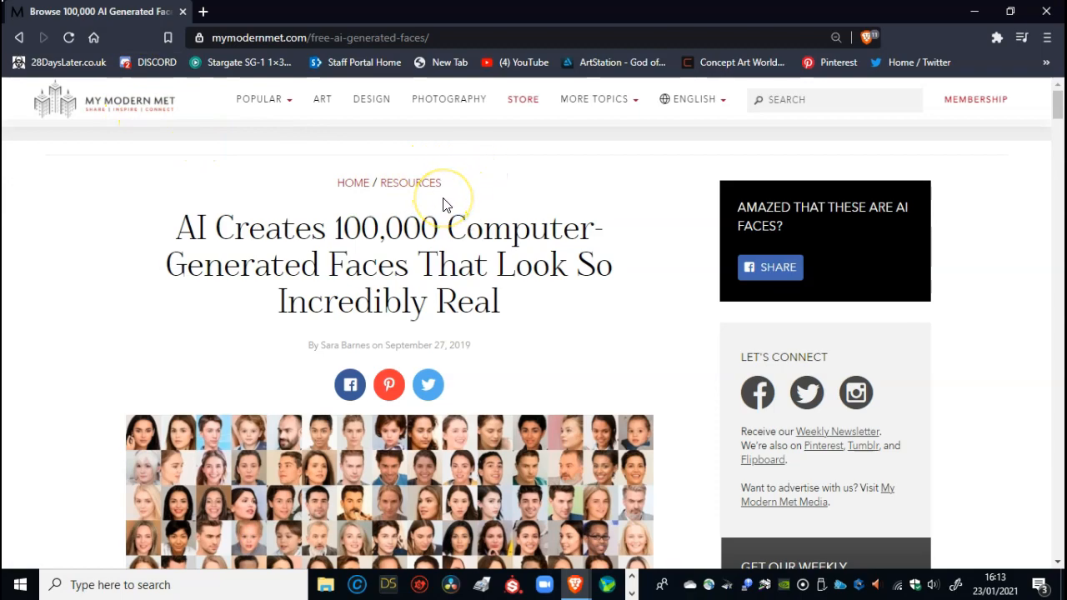
scroll(513, 305, down, 9)
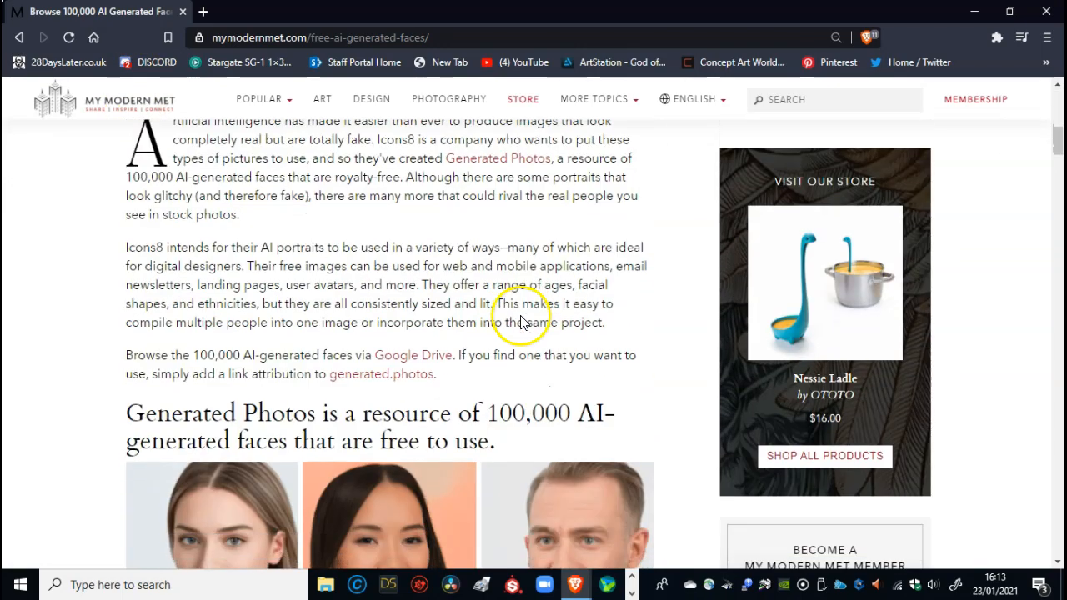
scroll(521, 322, down, 3)
scroll(515, 309, down, 2)
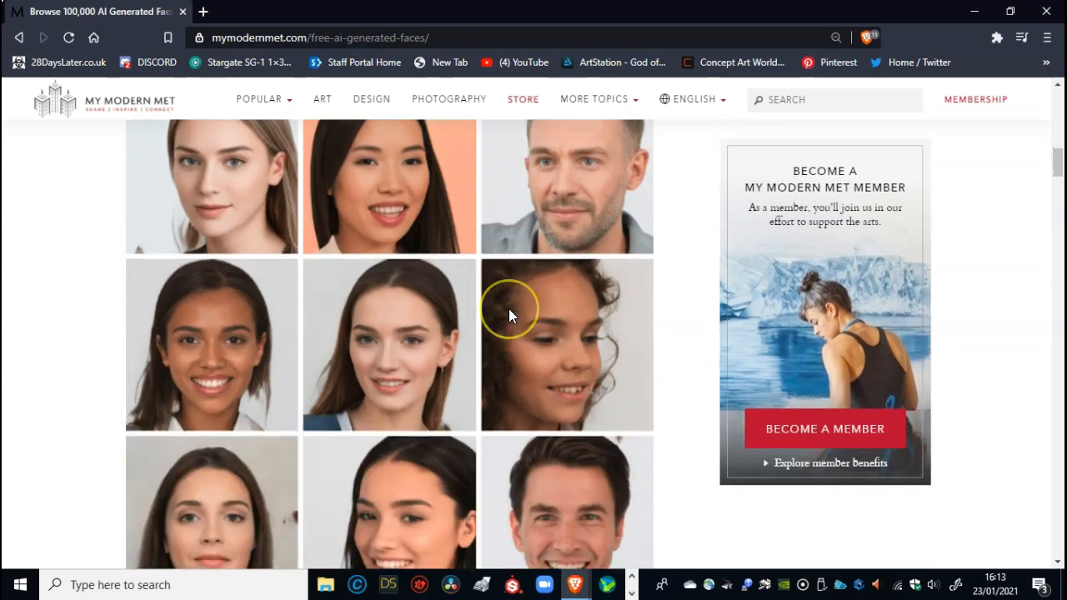
scroll(509, 310, down, 2)
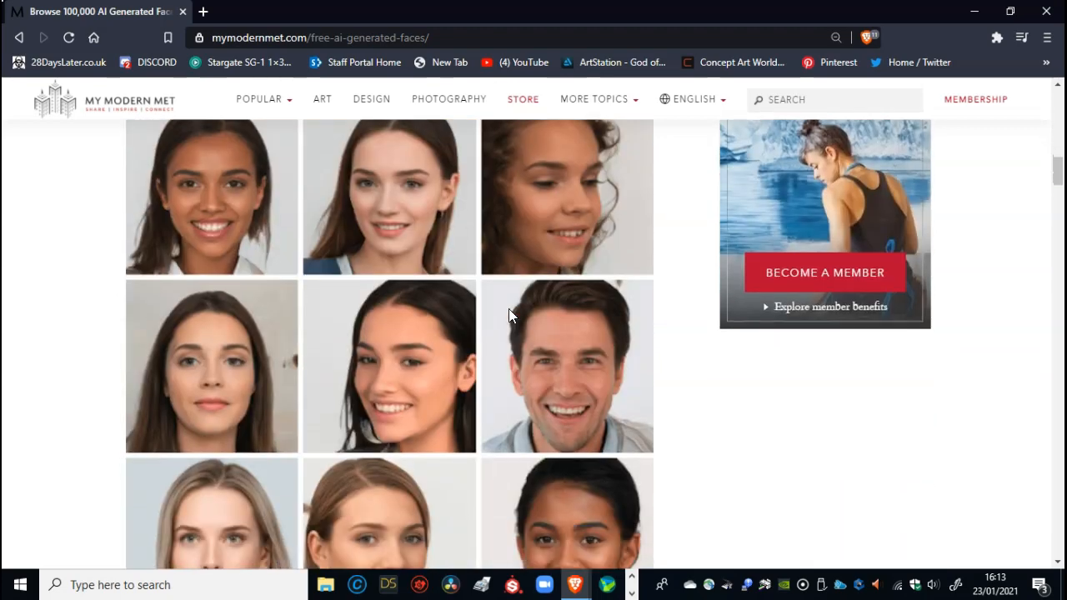
scroll(509, 315, down, 4)
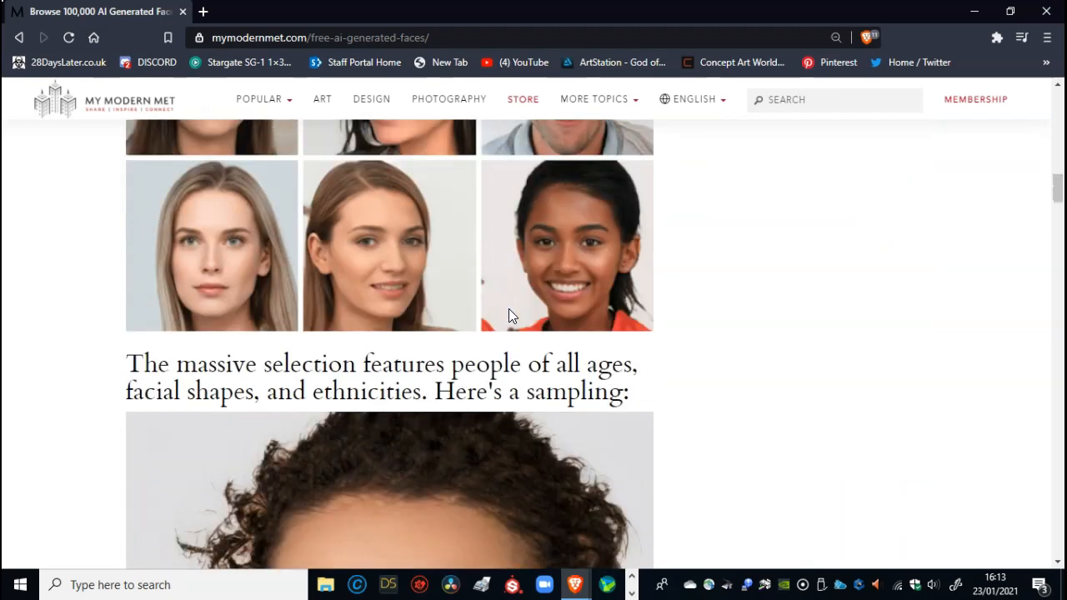
scroll(510, 316, down, 7)
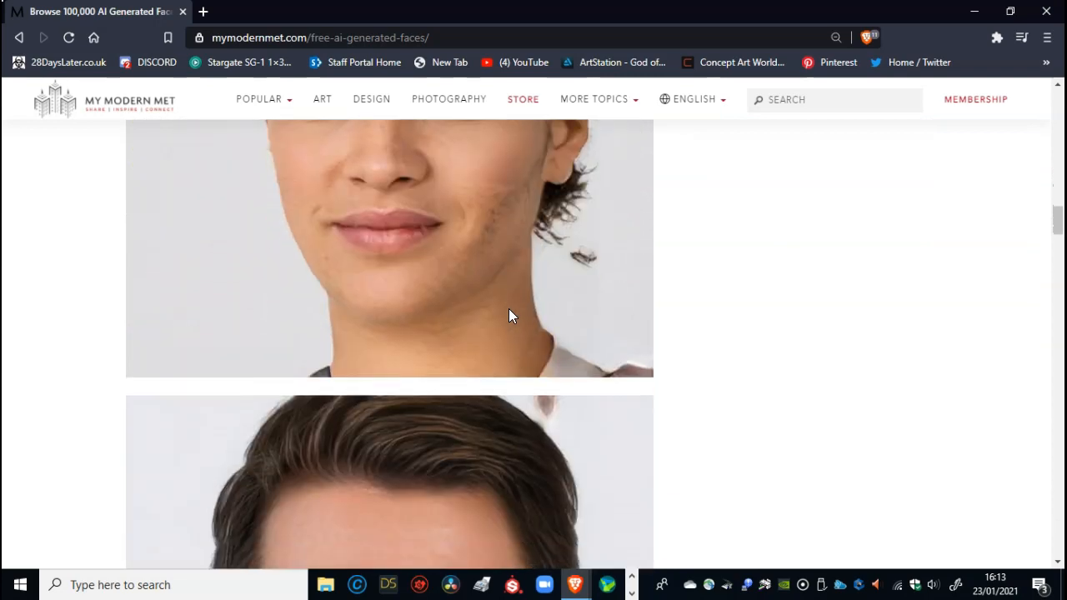
scroll(510, 316, down, 6)
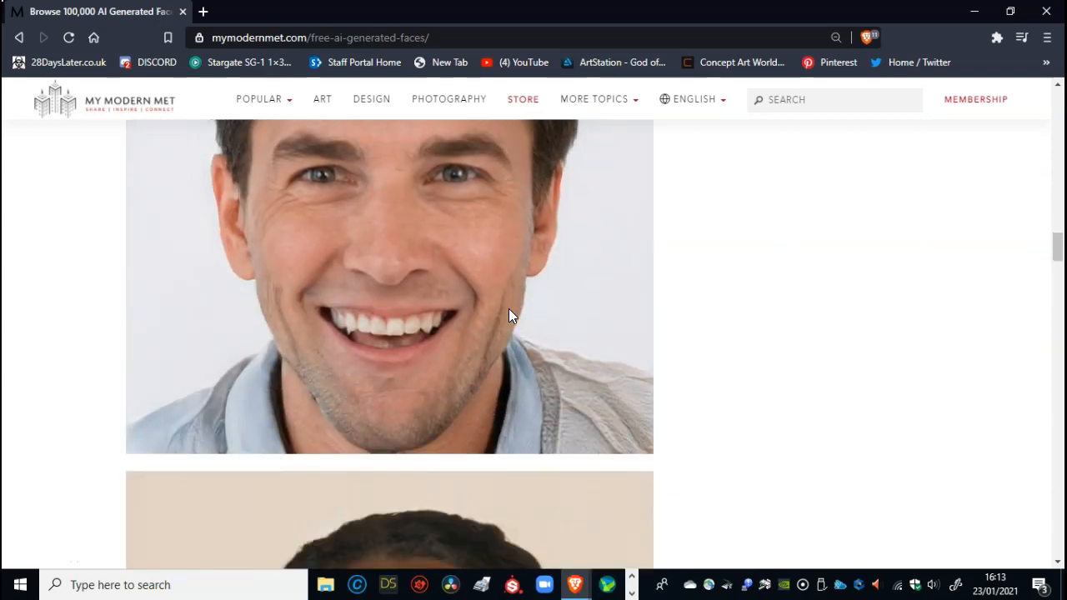
scroll(510, 316, down, 5)
scroll(510, 316, down, 8)
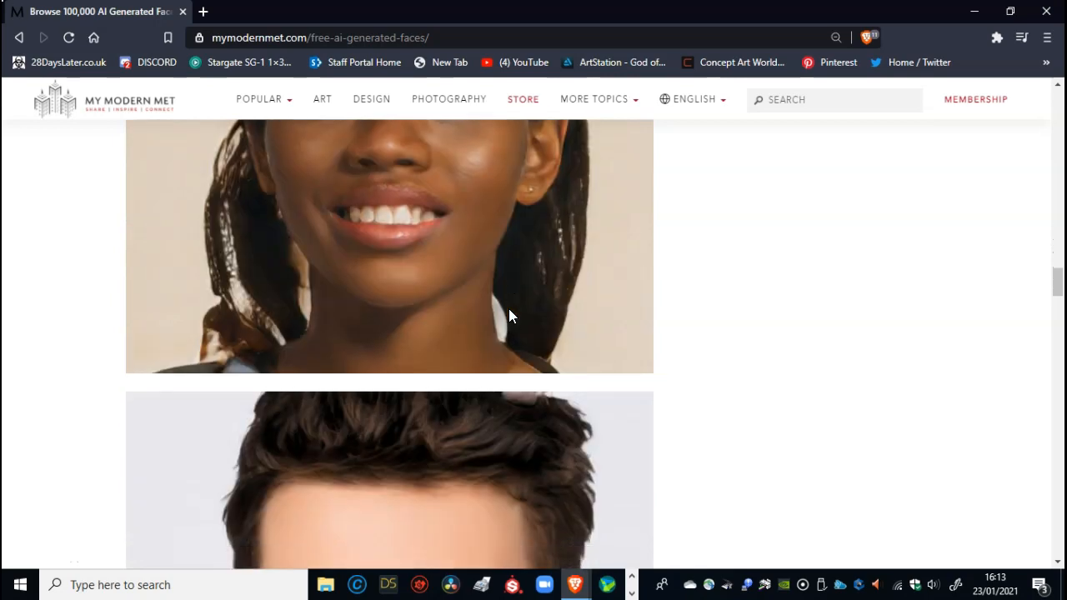
scroll(512, 325, down, 4)
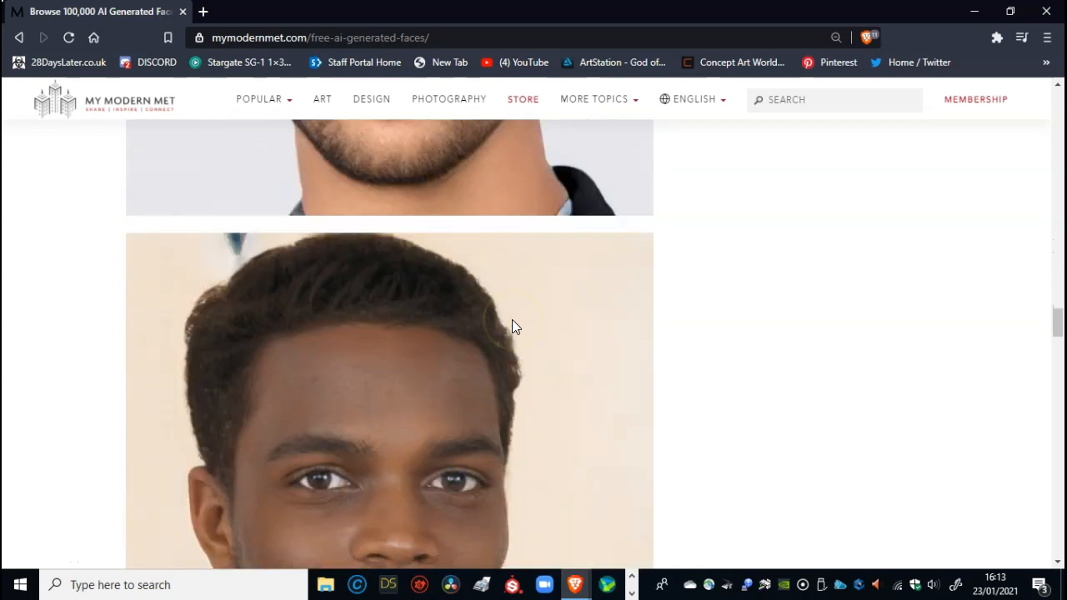
scroll(515, 315, down, 7)
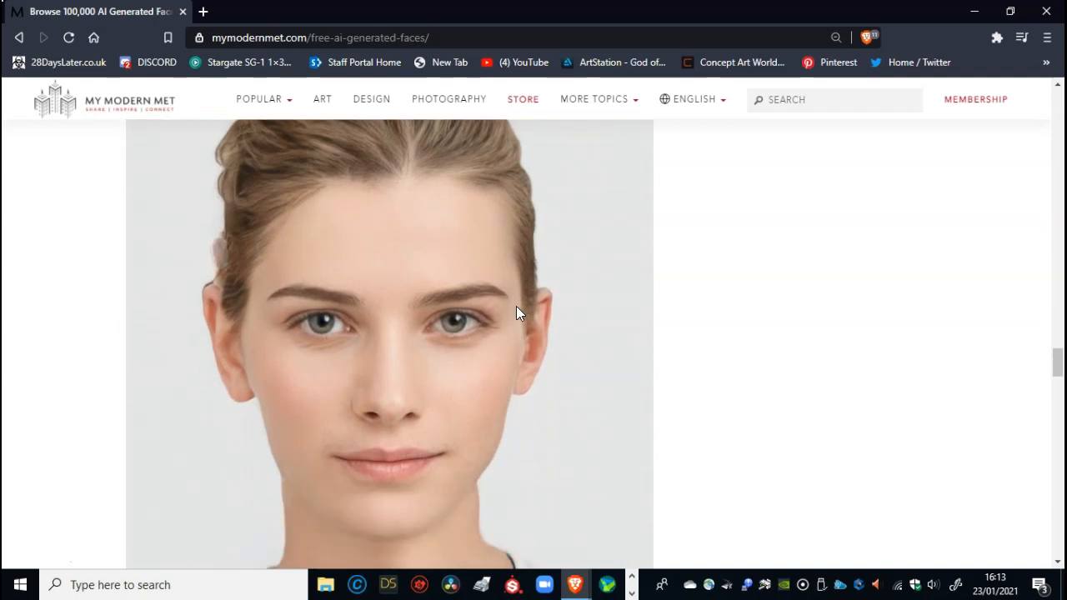
scroll(519, 301, down, 5)
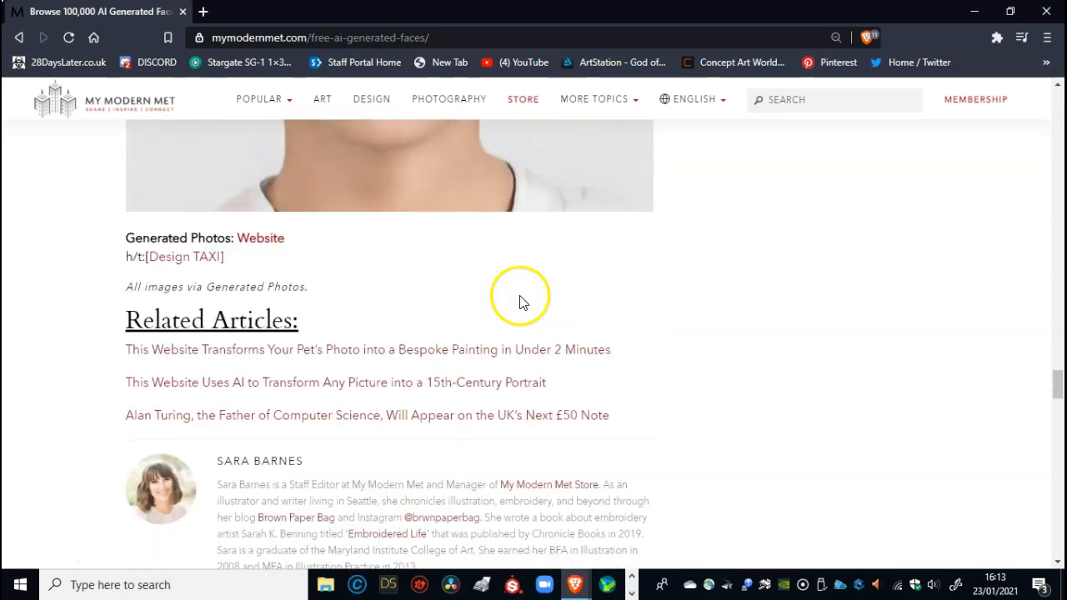
scroll(518, 298, up, 20)
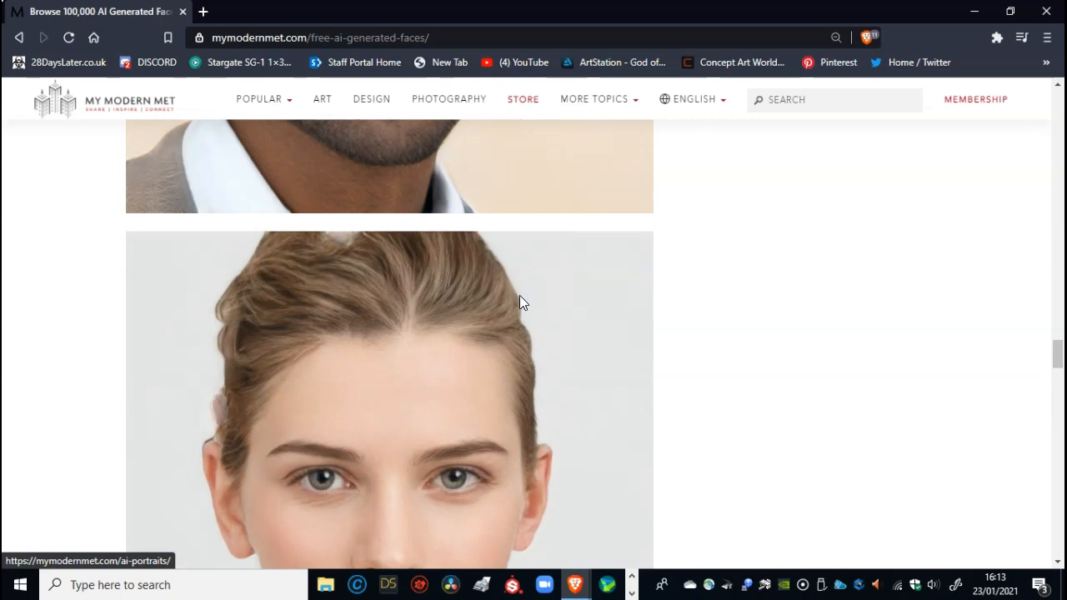
scroll(519, 302, up, 20)
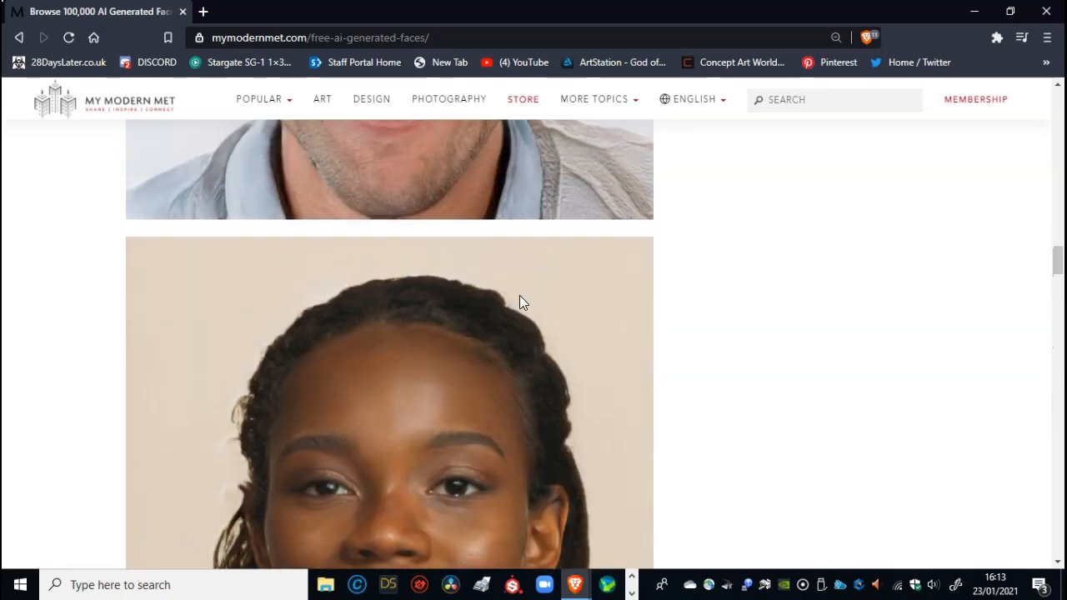
scroll(519, 302, up, 20)
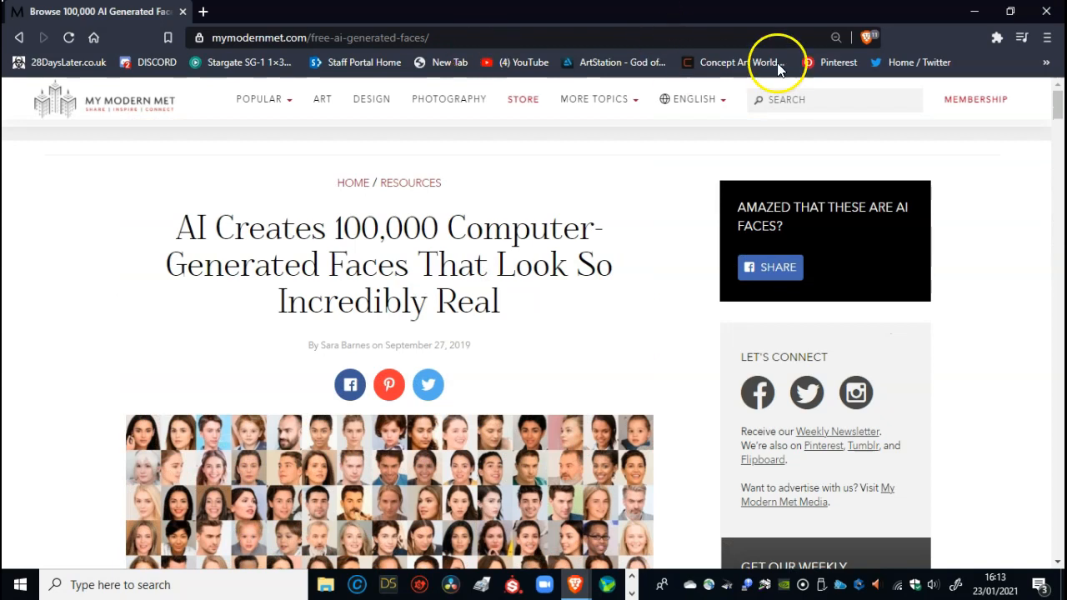
- Return to Photoshop and review the Untitled-2 reference photo, the finished portrait in Girl Face 2.psd and the Untitled-1 reference sheet
drag(573, 15, 0, 0)
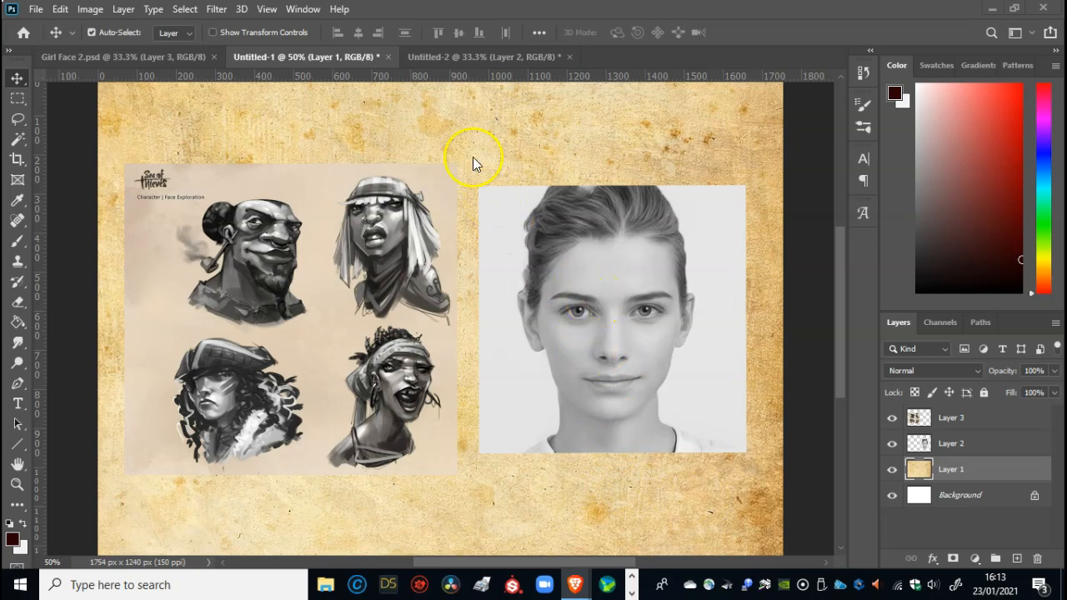
click(438, 57)
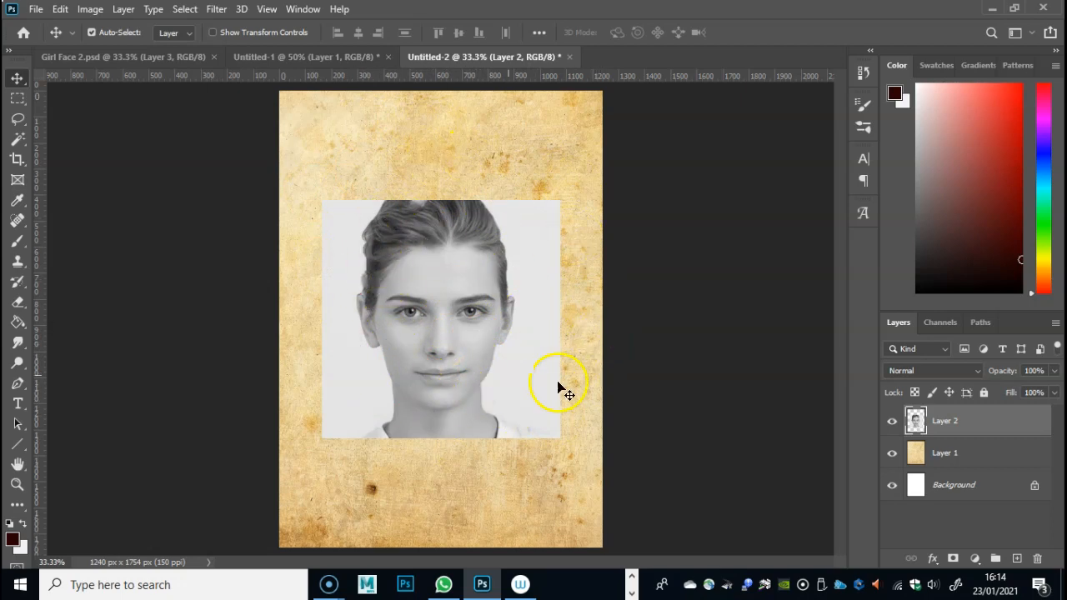
click(94, 57)
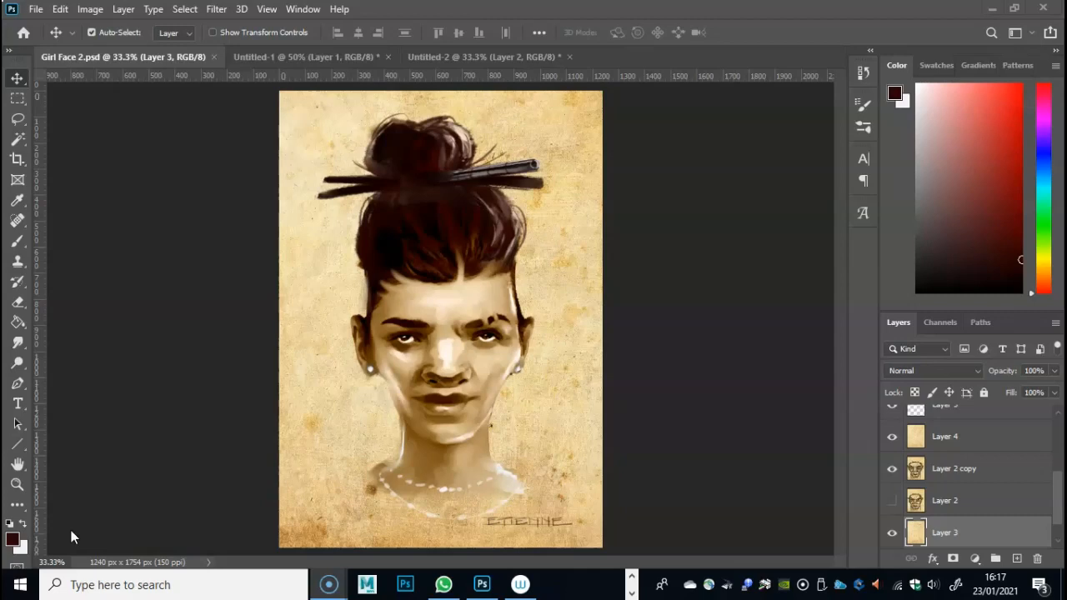
click(297, 59)
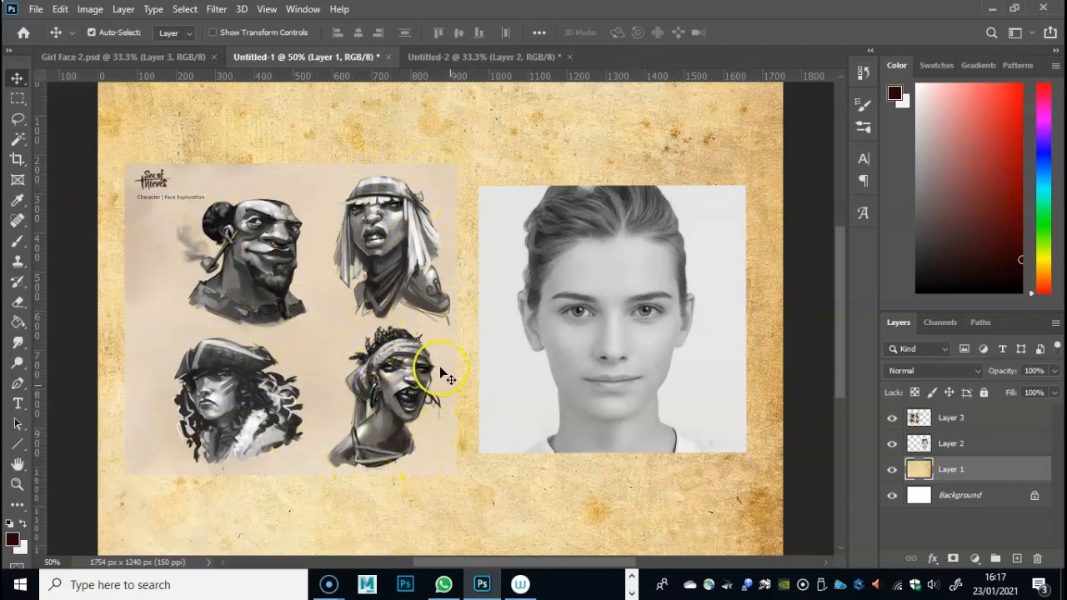
click(300, 396)
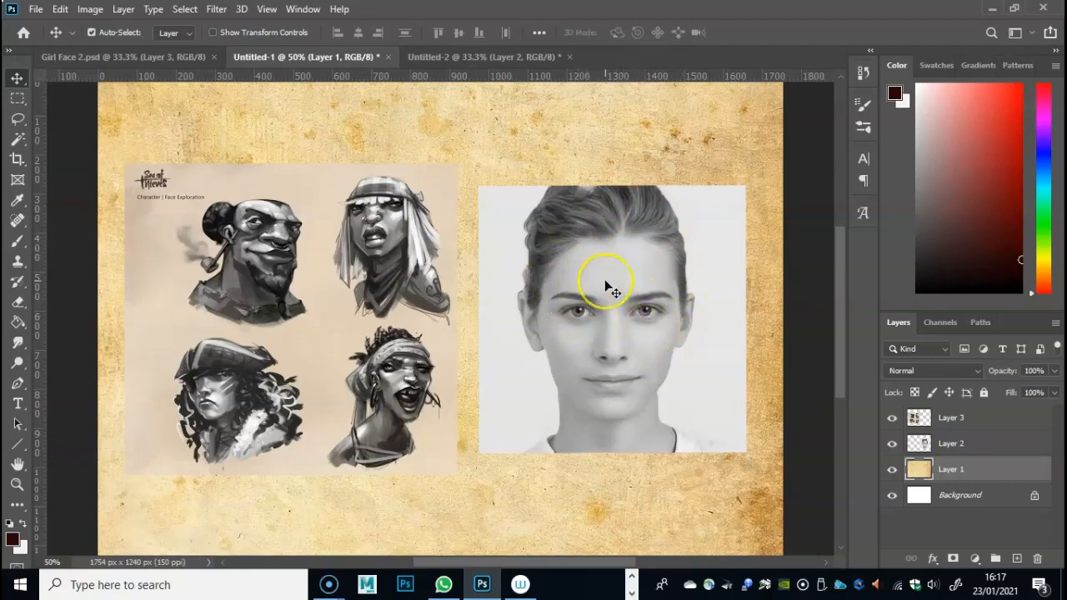
key(ctrl+u)
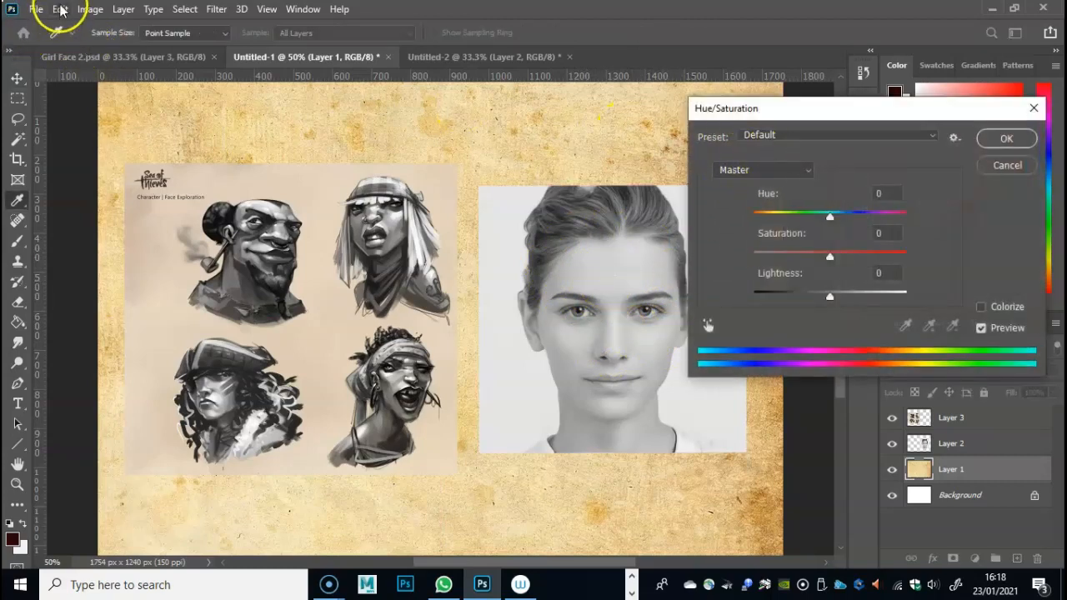
click(87, 9)
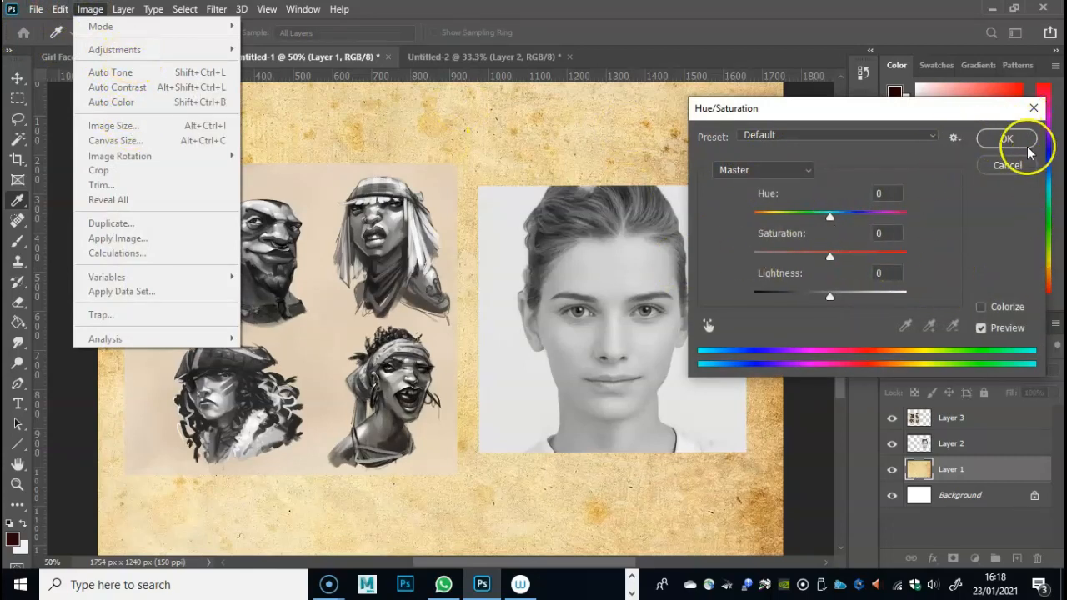
click(1006, 165)
click(87, 10)
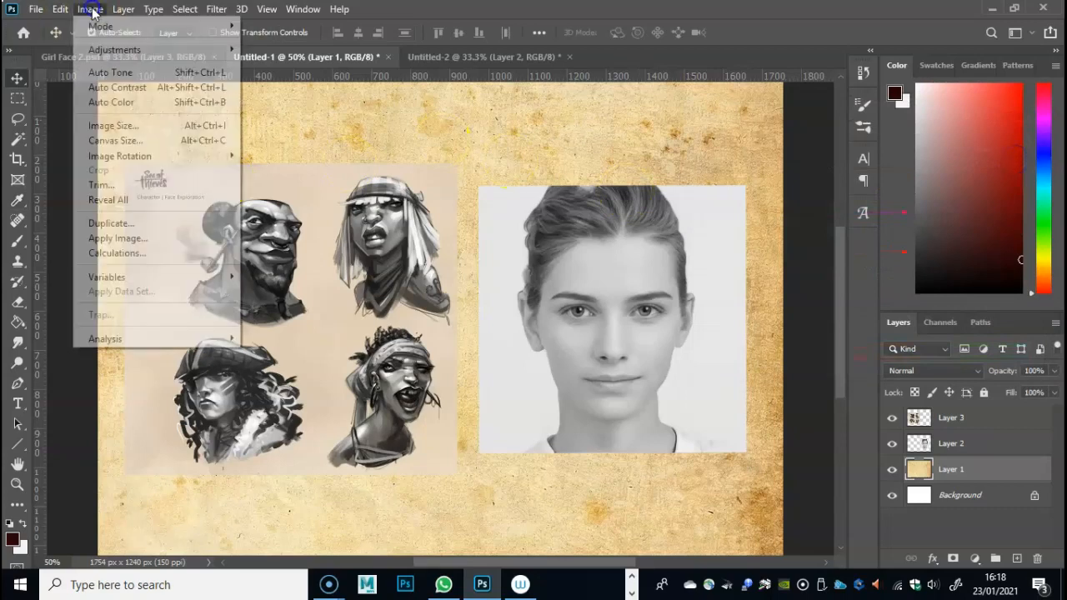
mouse_move(116, 49)
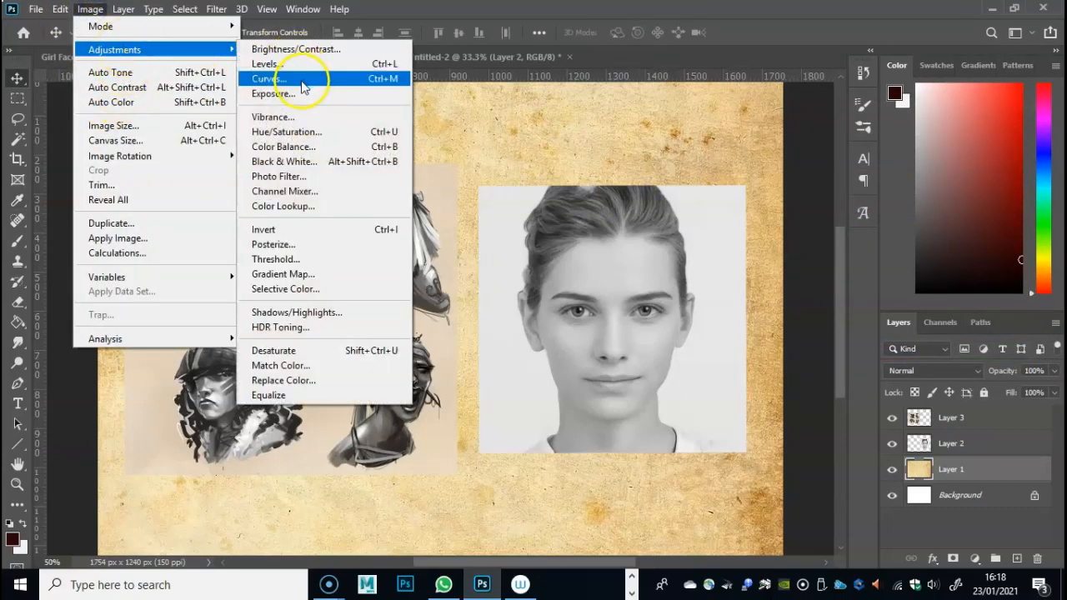
click(306, 132)
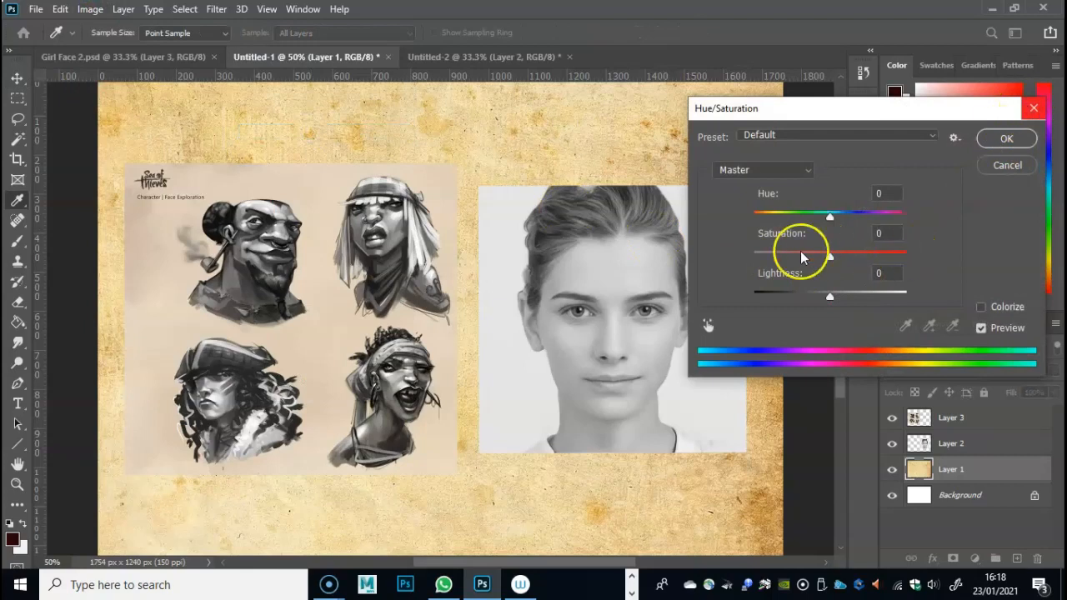
click(1034, 107)
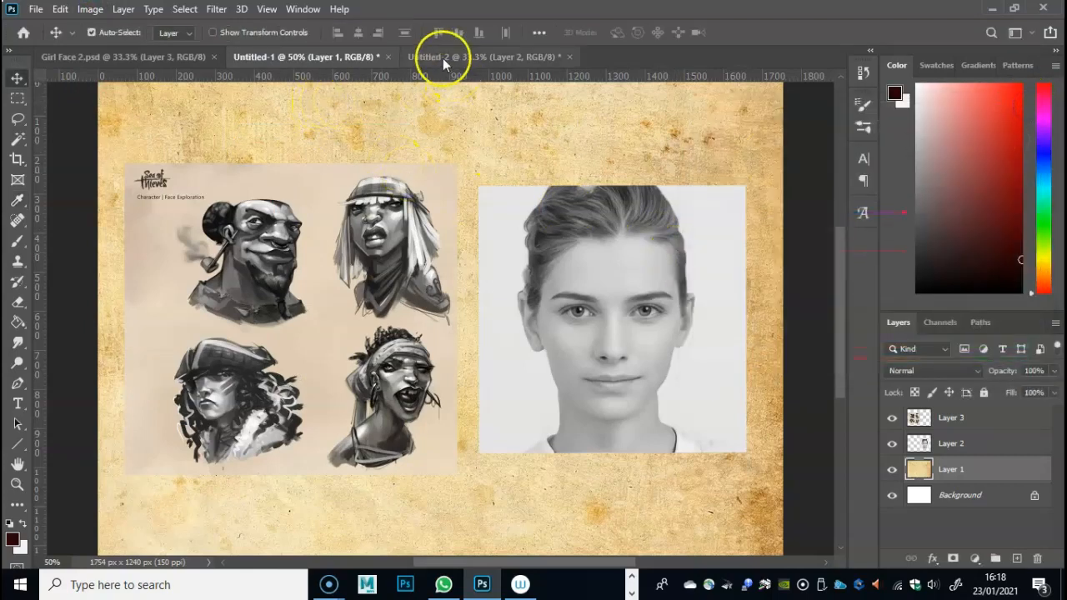
- Open the Liquify filter on Layer 2, the face photo in Untitled-2, and set the brush size to 273
click(468, 57)
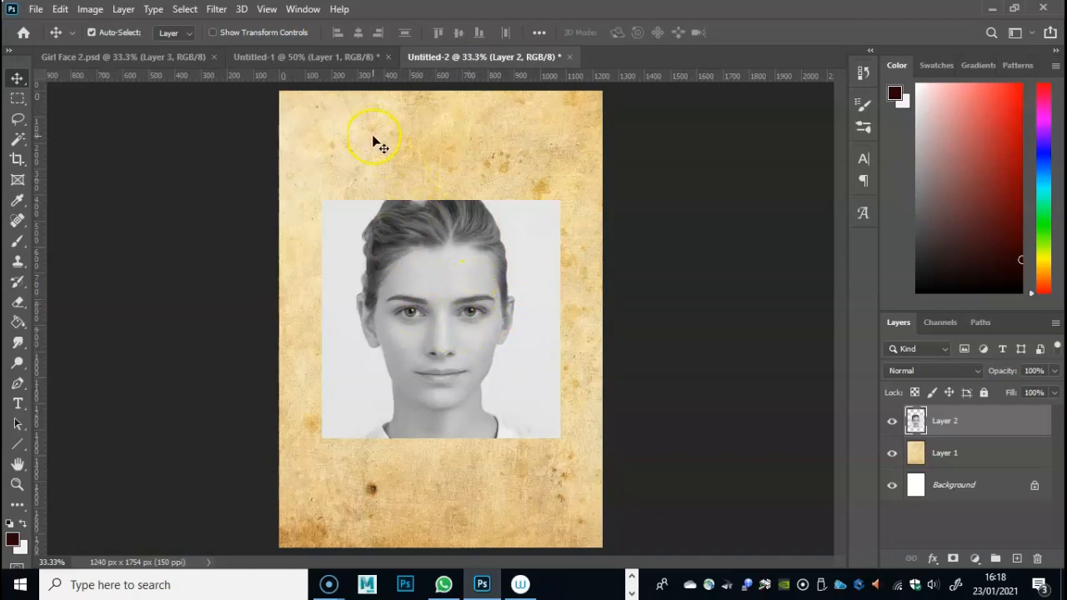
click(216, 10)
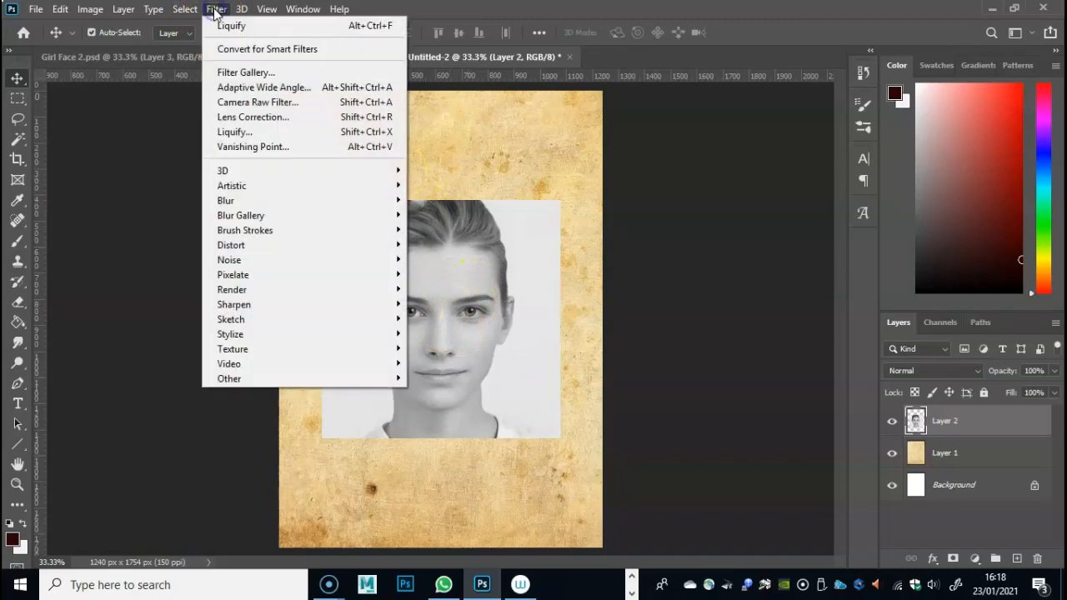
click(274, 134)
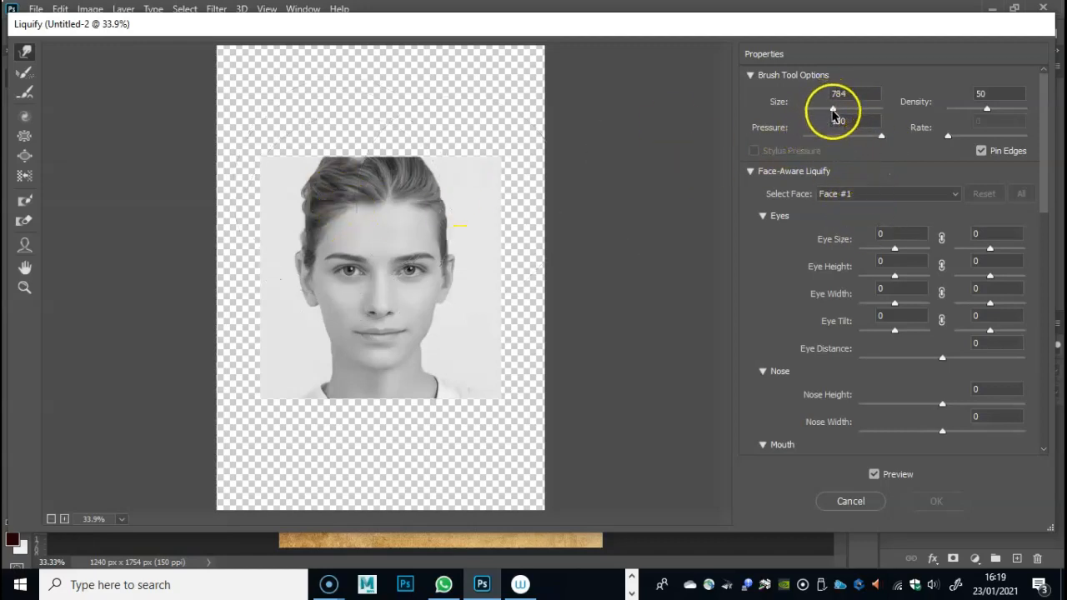
drag(822, 116, 822, 110)
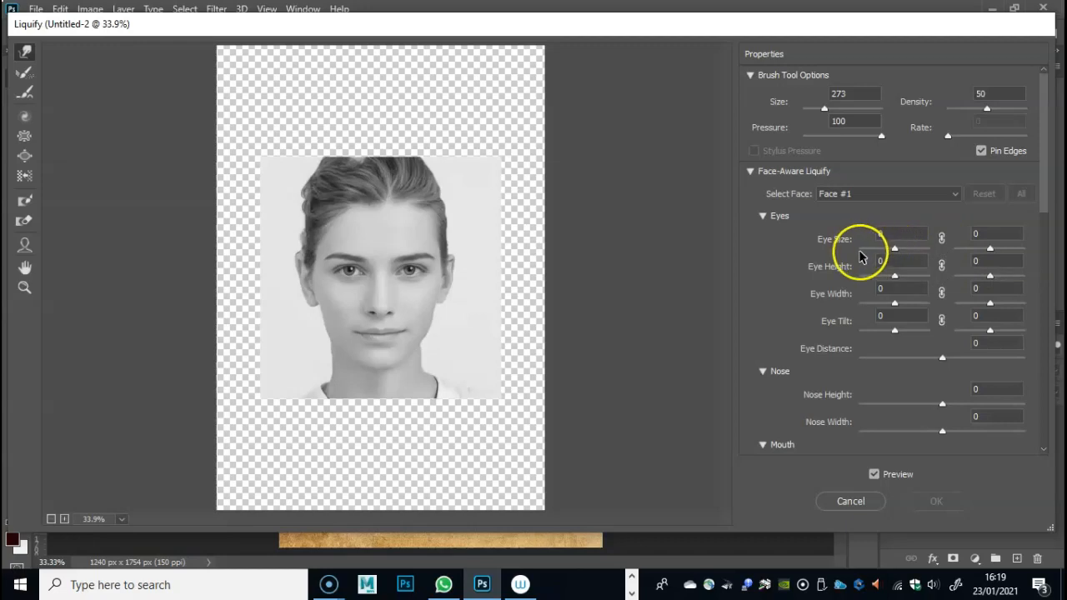
- Set Face #1's eye size to 3 for the left eye and 6 for the right eye
drag(896, 250, 929, 247)
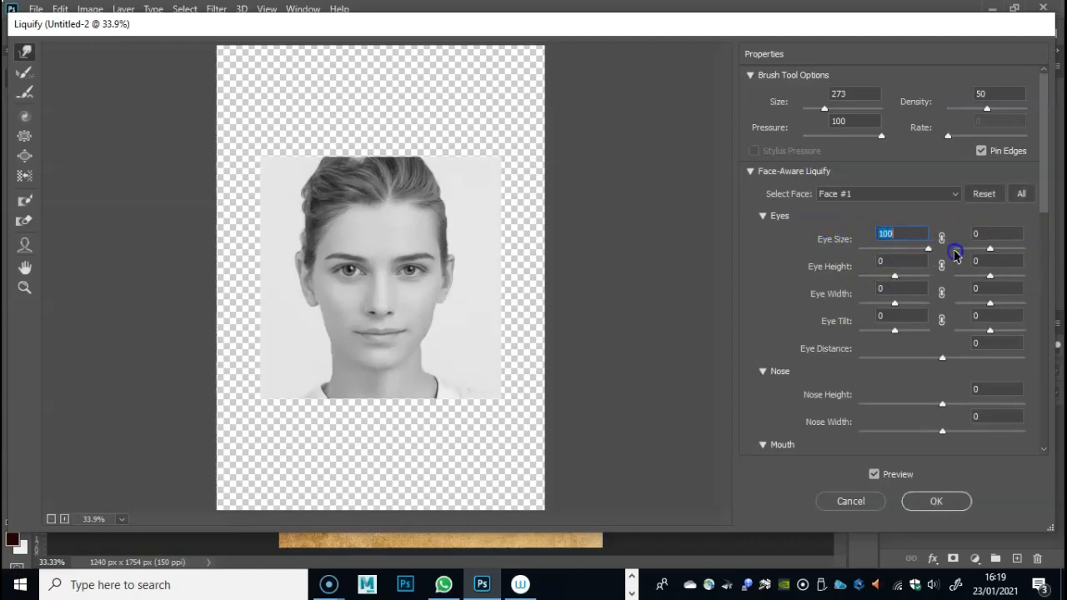
key(alt)
key(ctrl+alt+plus)
drag(929, 249, 832, 249)
drag(929, 249, 895, 266)
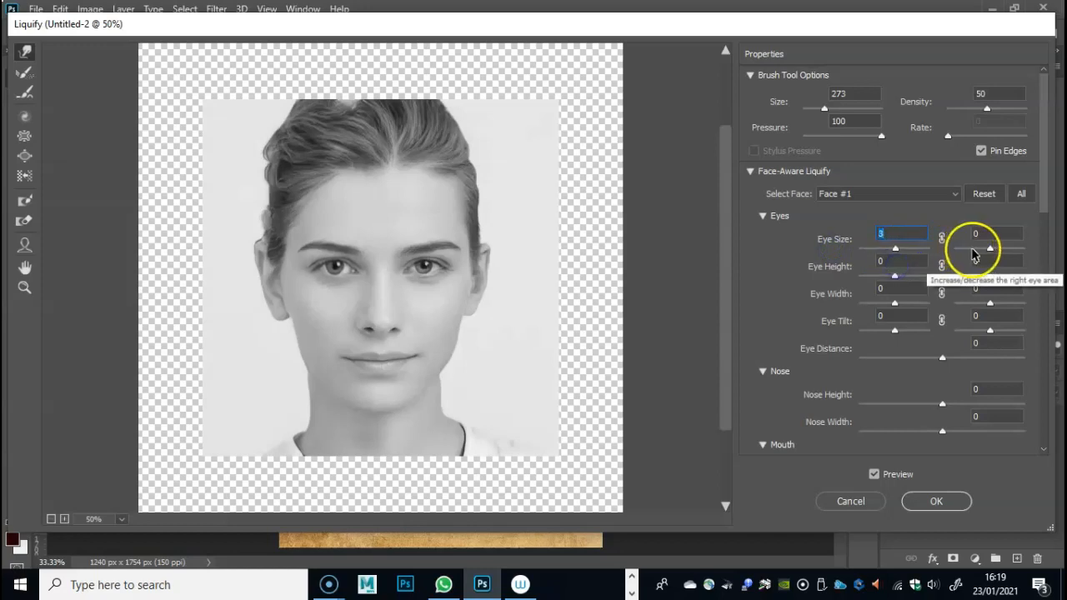
mouse_move(984, 250)
mouse_down()
mouse_move(974, 254)
mouse_move(1018, 254)
mouse_move(990, 256)
mouse_up()
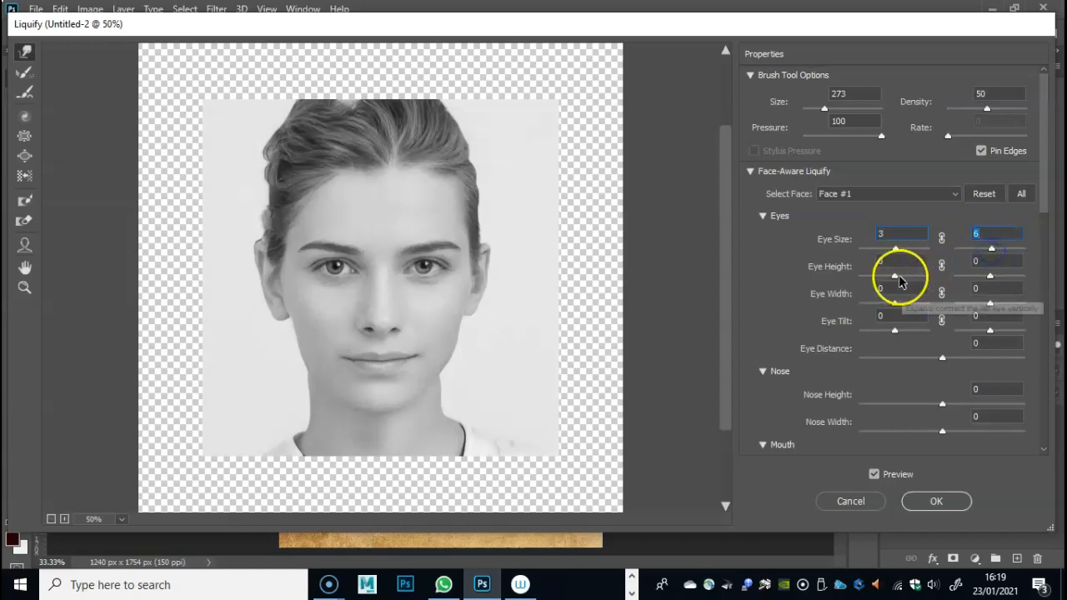
- Set the left eye's height to 15, width to -17 and tilt to -6, and the eye distance to 2
drag(895, 276, 892, 331)
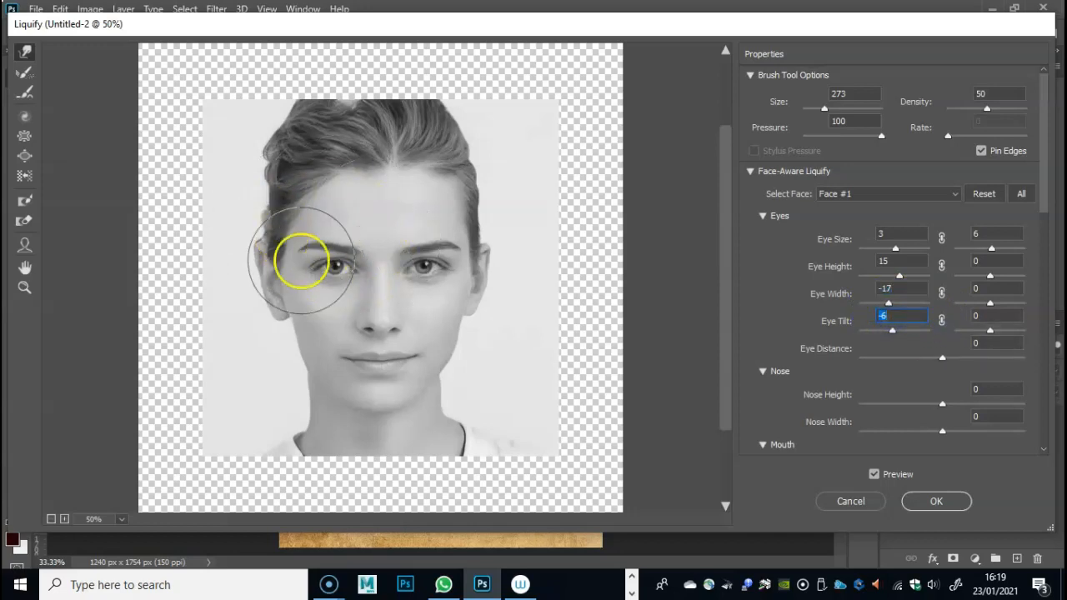
drag(891, 332, 1058, 379)
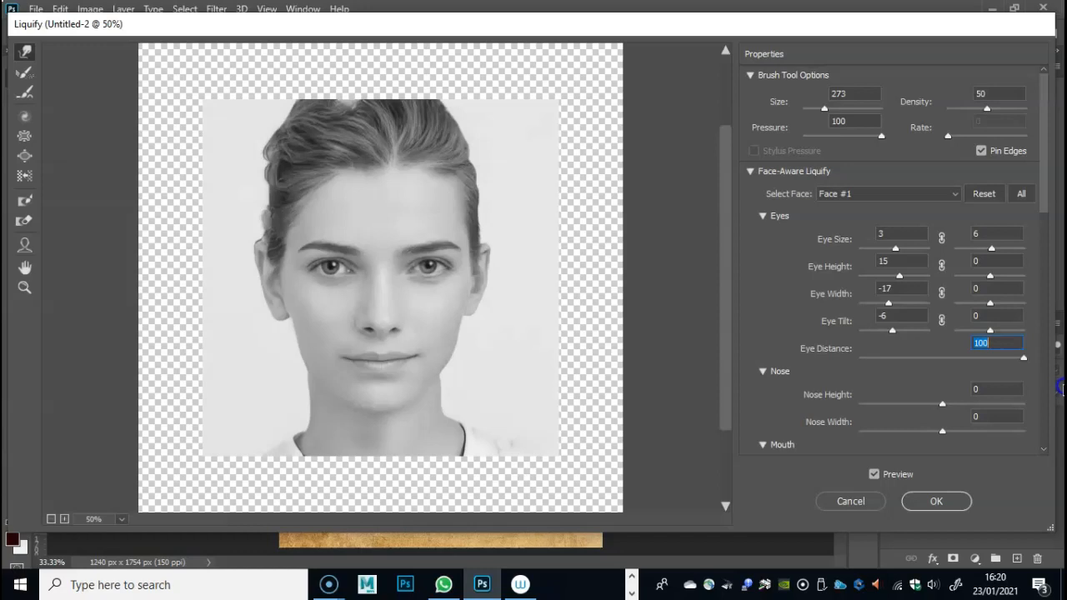
drag(1060, 392, 946, 369)
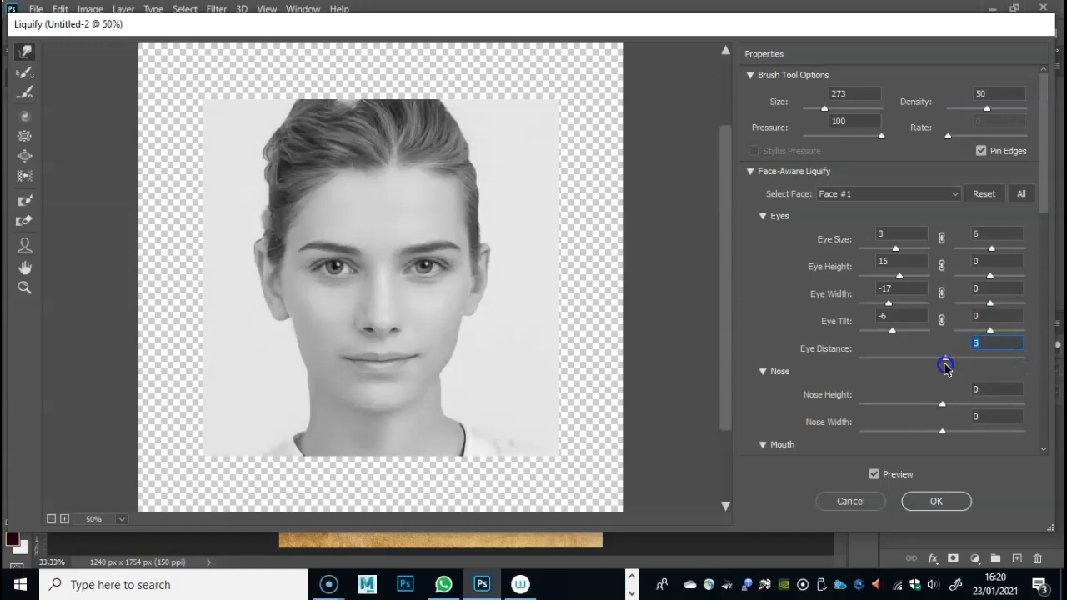
- Set the nose height of Face #1 to 3
drag(944, 407, 996, 407)
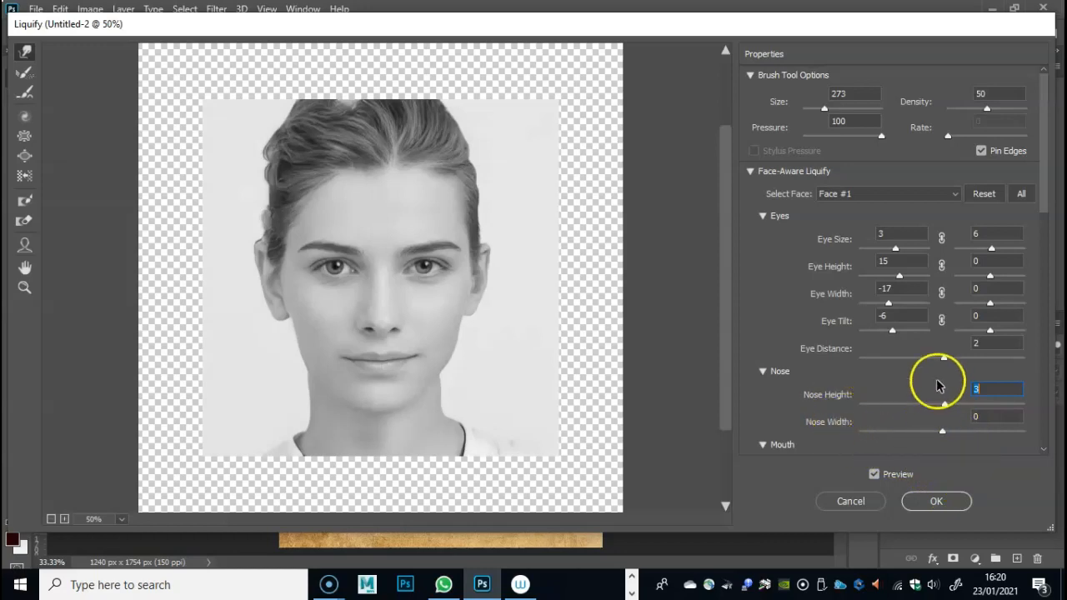
- Set the nose width of Face #1 to 8
drag(945, 433, 951, 434)
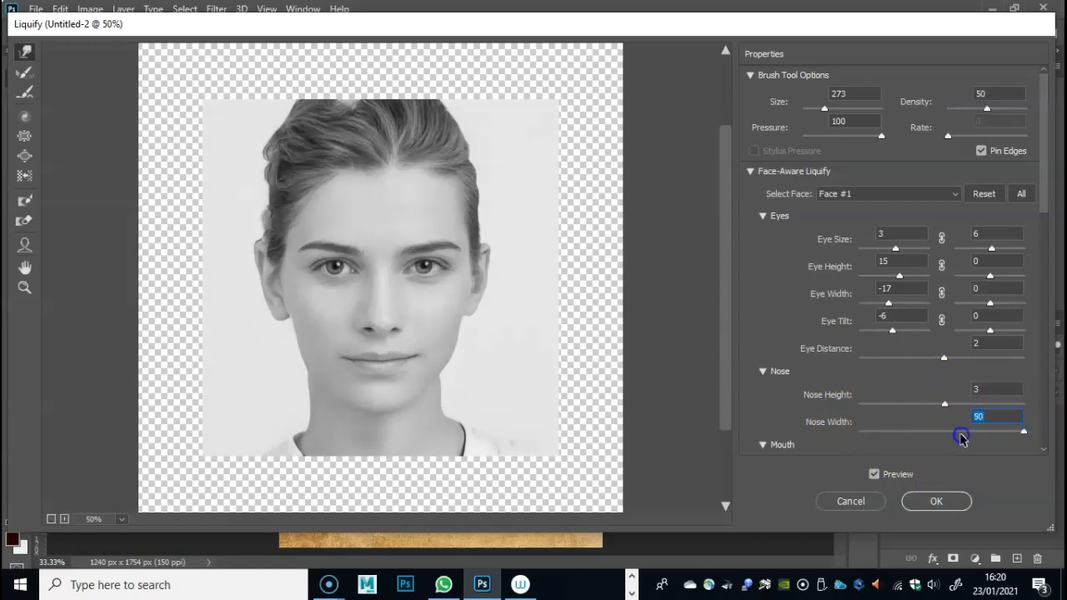
drag(953, 435, 949, 434)
- Try a stronger Smile value on Face #1's mouth and return it to 0
scroll(861, 381, down, 2)
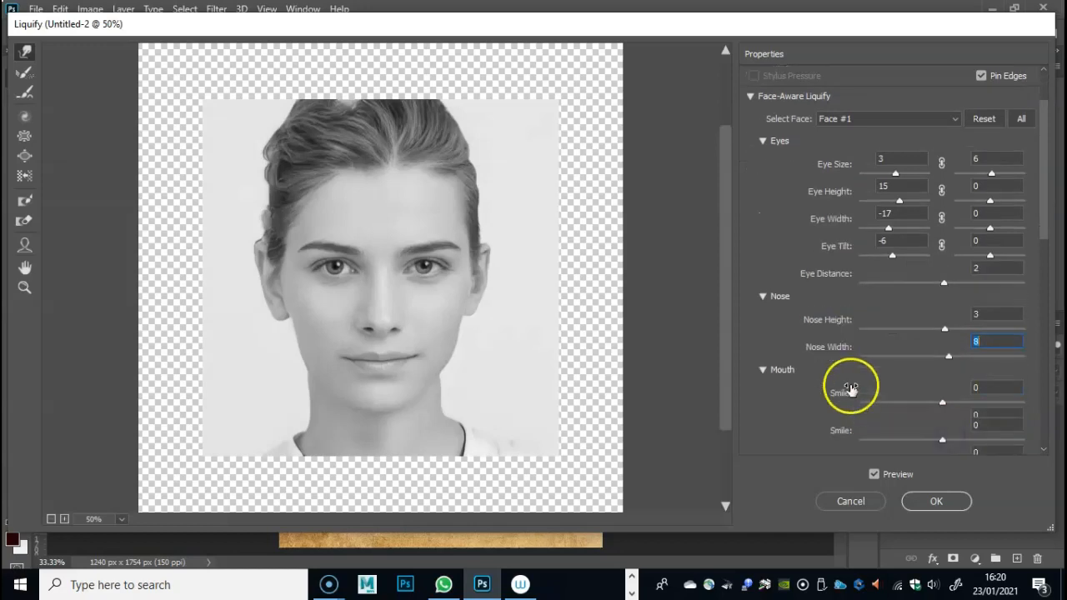
drag(943, 403, 955, 406)
drag(1024, 392, 1058, 380)
drag(967, 379, 1027, 370)
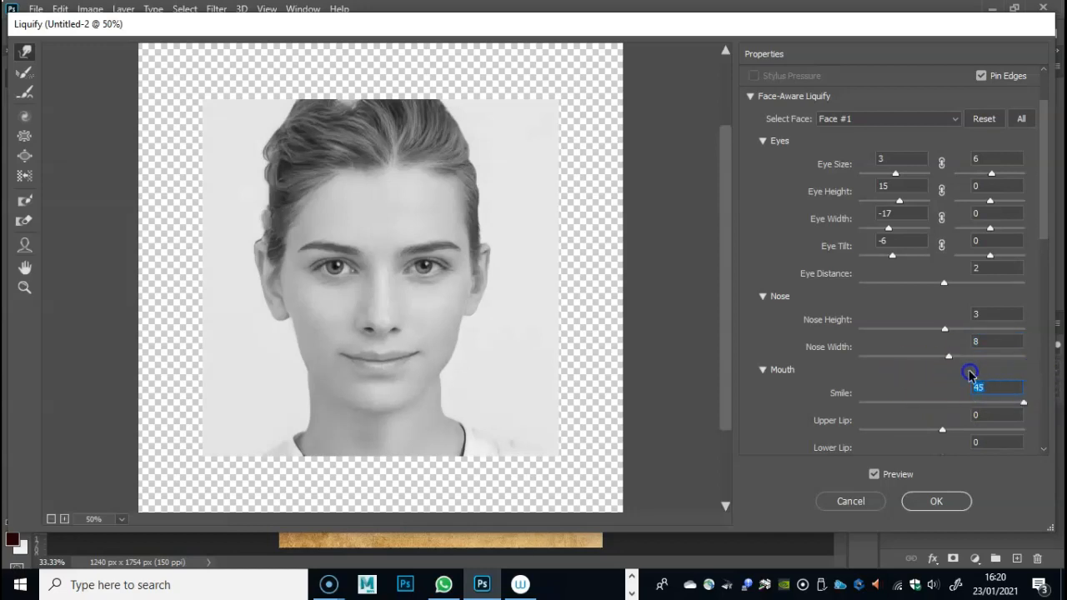
- Set the mouth's upper lip to 61, mouth width to 57 and mouth height to -22
mouse_move(942, 429)
mouse_down()
mouse_move(942, 440)
mouse_move(956, 431)
mouse_up()
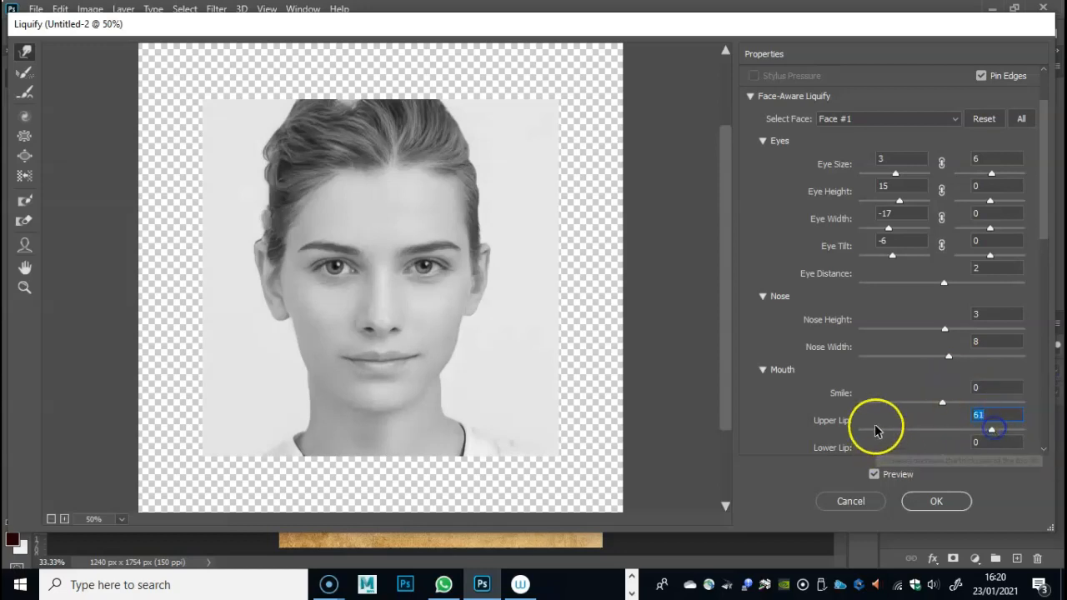
scroll(900, 423, down, 3)
drag(948, 409, 1023, 406)
scroll(925, 429, down, 1)
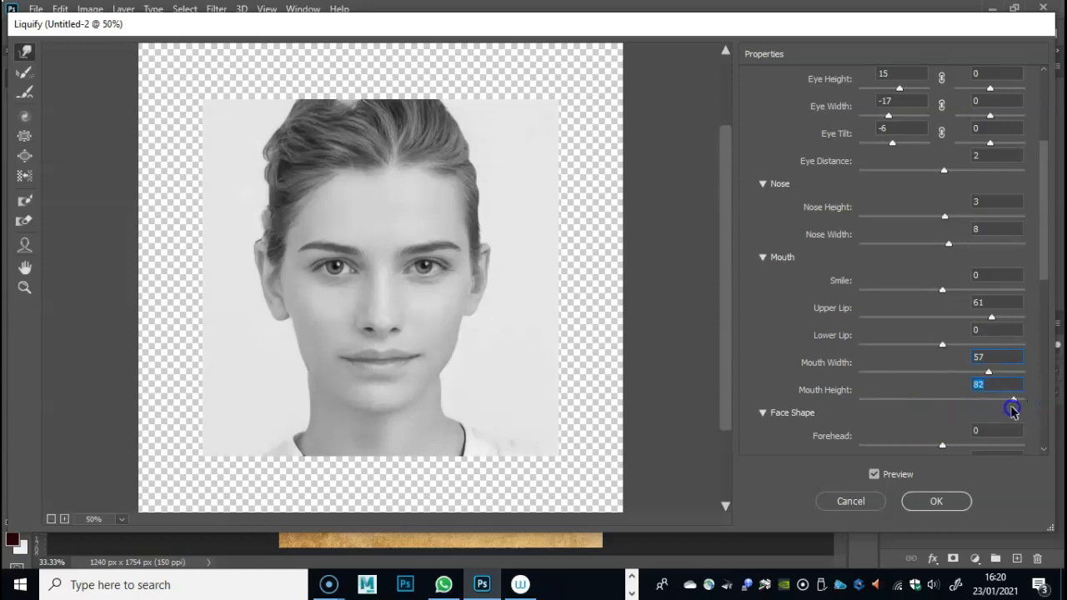
scroll(926, 407, down, 2)
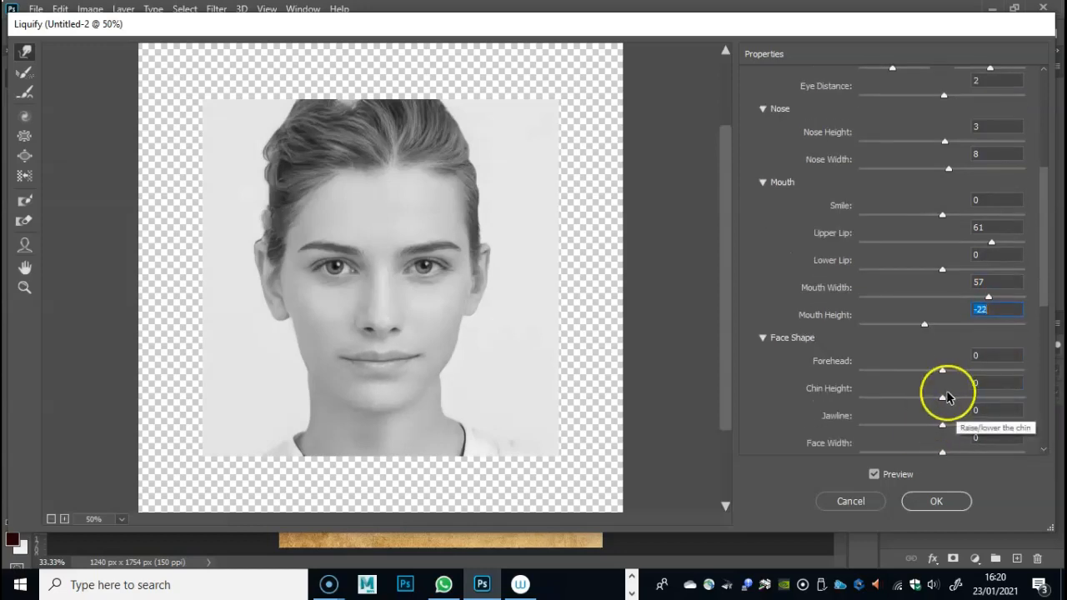
- Set the chin height of Face #1 to 100
drag(942, 398, 1055, 389)
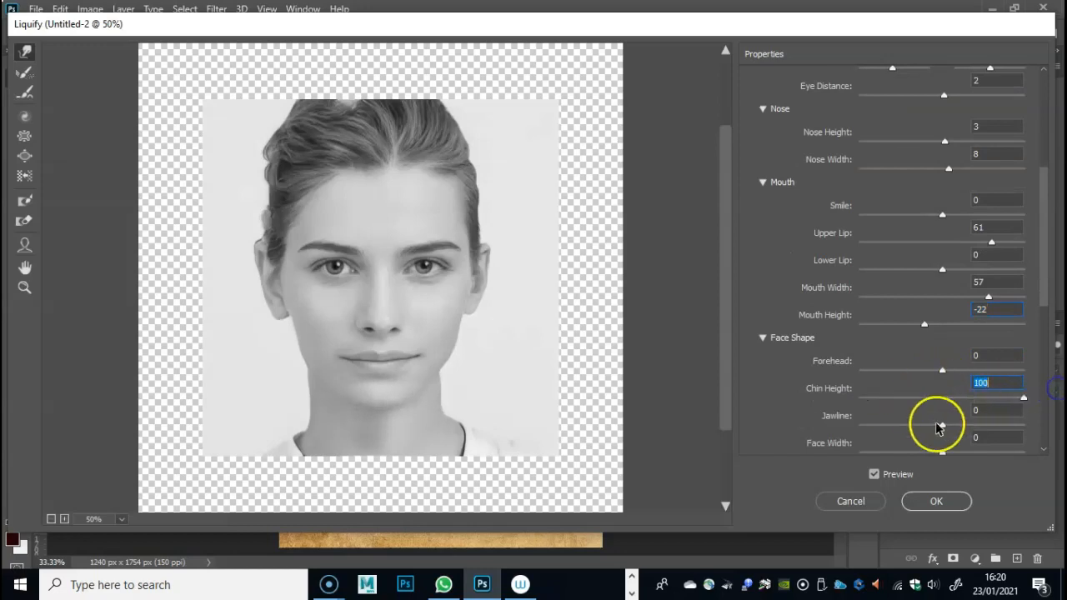
scroll(938, 427, down, 6)
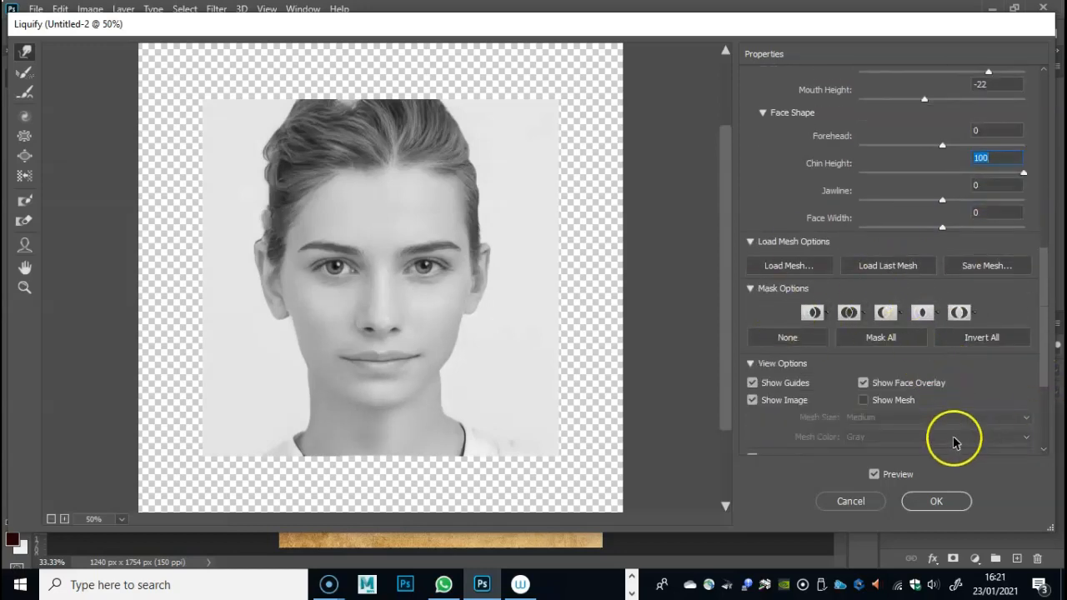
scroll(943, 405, down, 2)
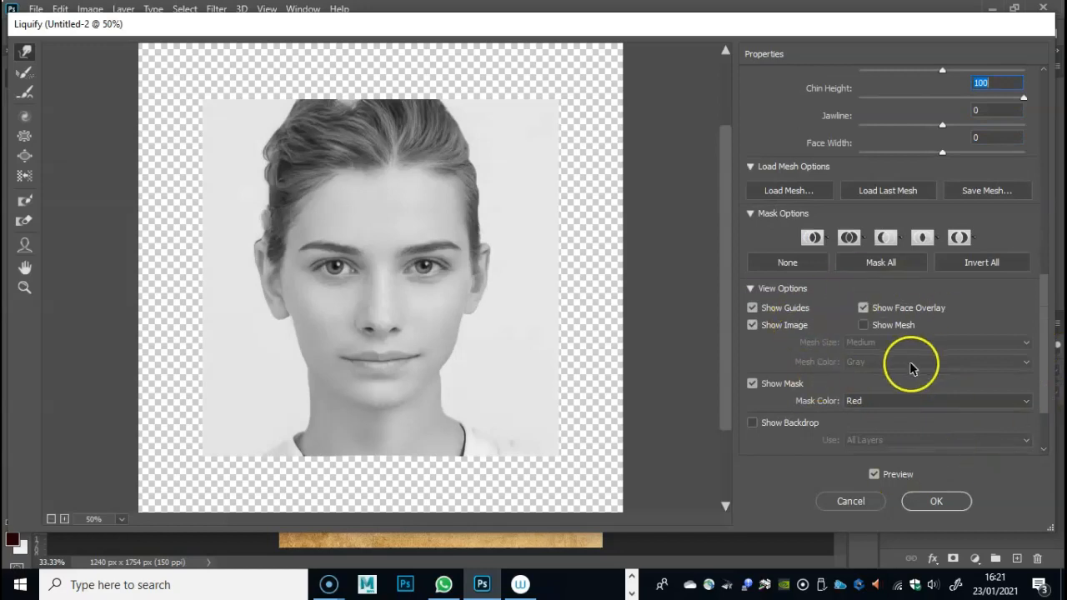
scroll(912, 359, up, 2)
scroll(917, 348, up, 12)
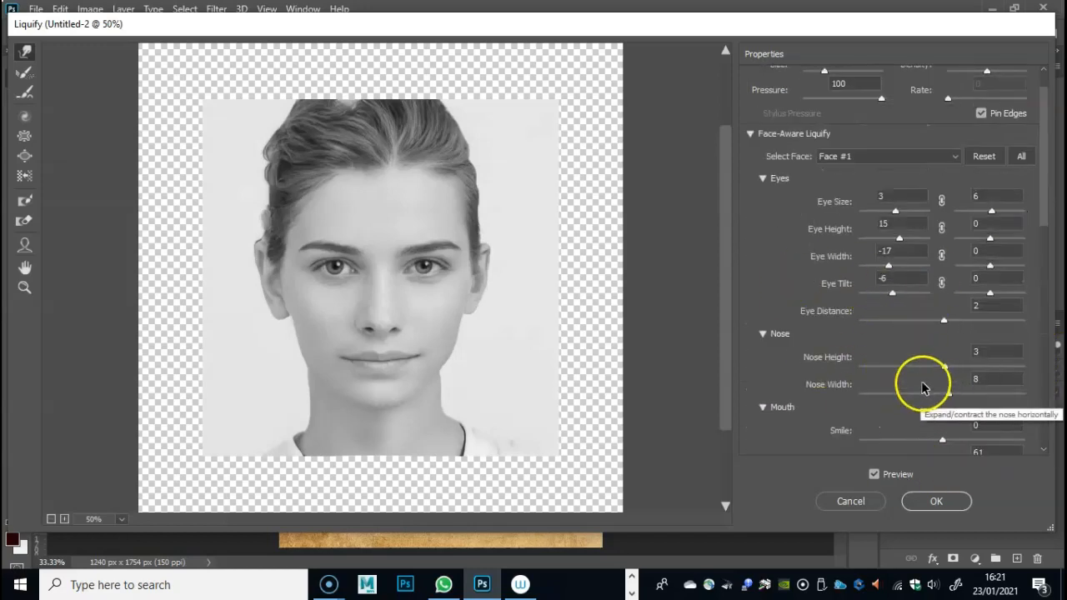
- Try shifting the eye and brow on the photo's right side with the Forward Warp tool, and restore the area with the Reconstruct tool
click(23, 57)
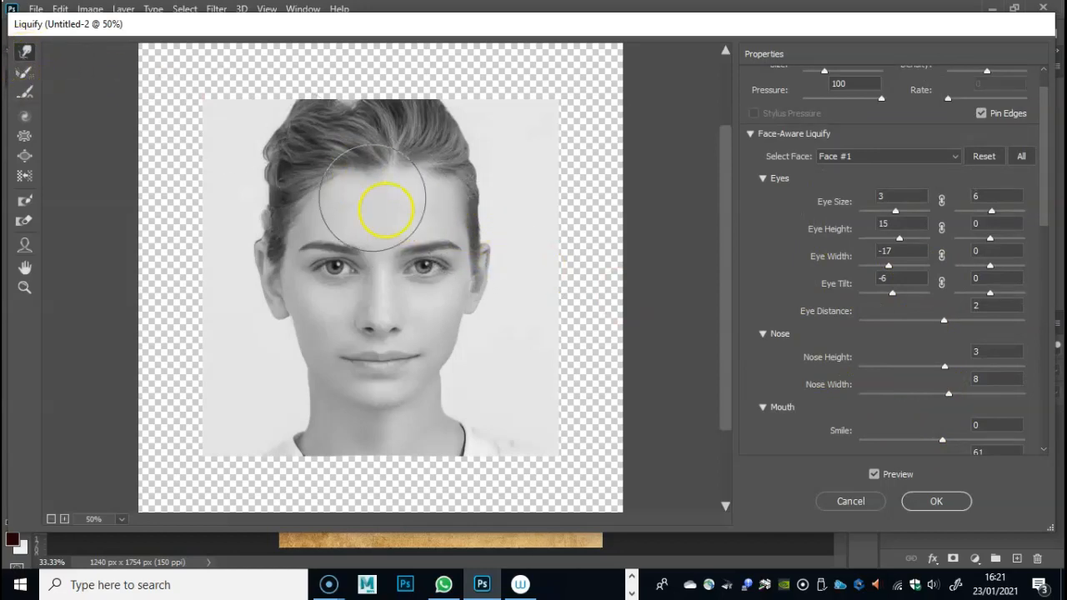
mouse_move(421, 249)
mouse_down()
mouse_move(437, 249)
mouse_move(410, 254)
mouse_move(428, 251)
mouse_up()
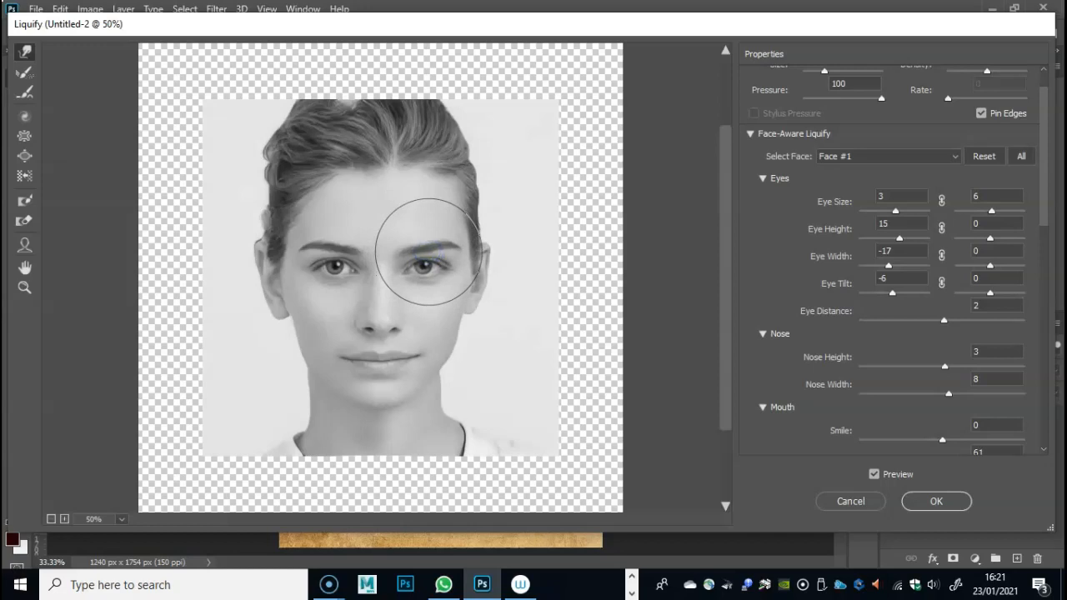
drag(428, 252, 427, 266)
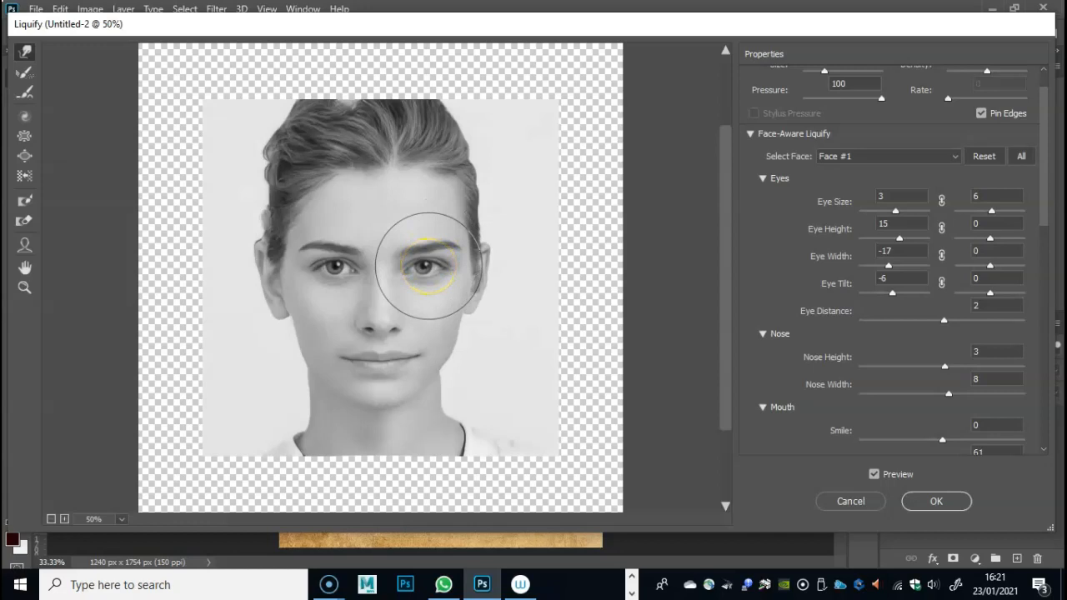
mouse_move(428, 265)
mouse_down()
mouse_move(441, 257)
mouse_move(428, 261)
mouse_up()
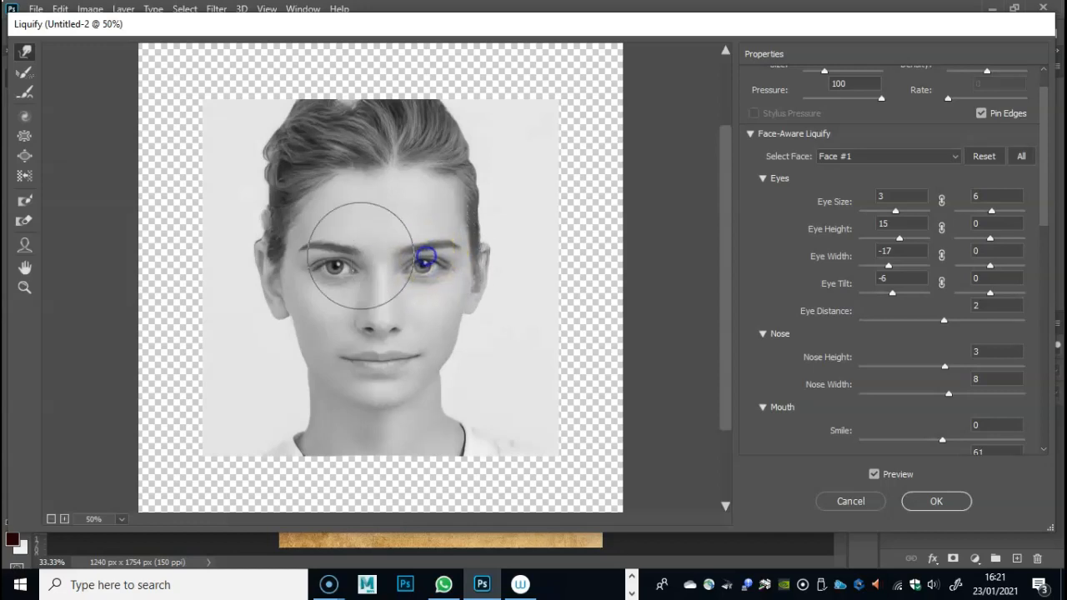
click(25, 74)
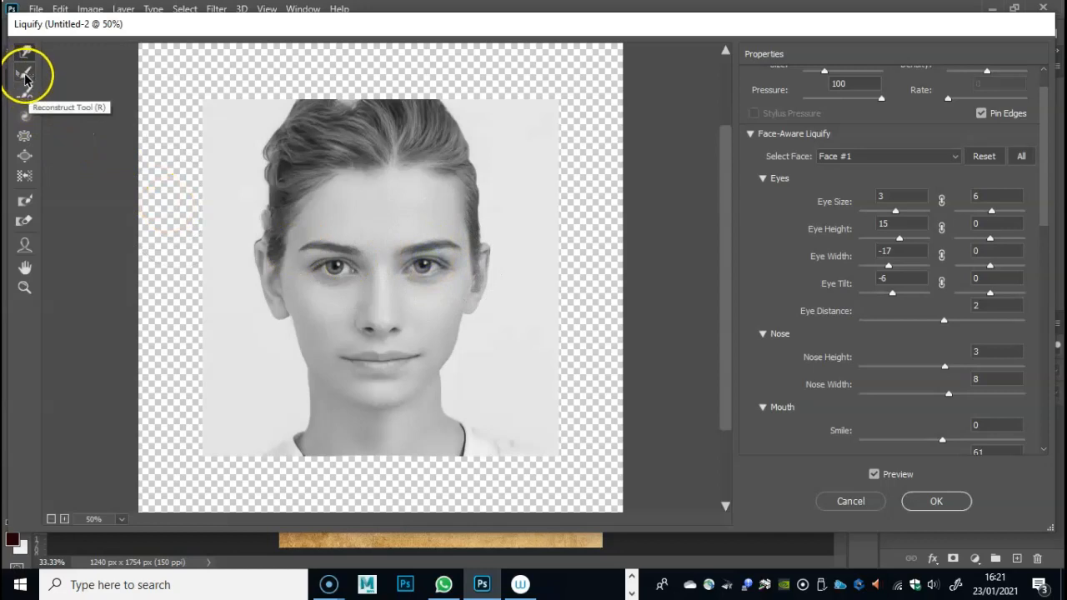
mouse_move(405, 238)
mouse_down()
mouse_move(432, 249)
mouse_move(433, 268)
mouse_move(410, 221)
mouse_move(441, 295)
mouse_up()
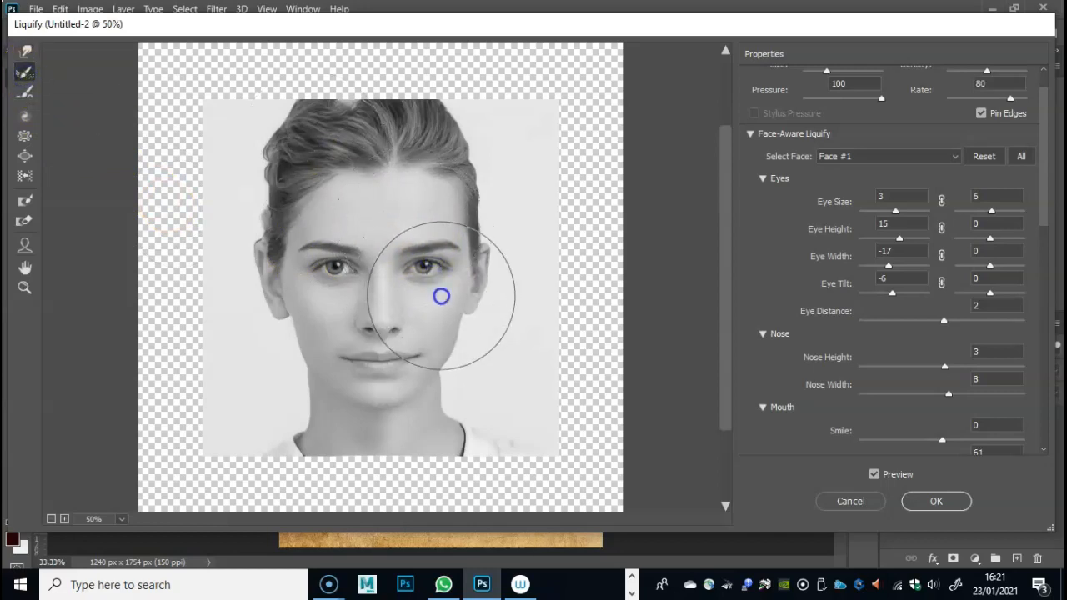
- Try the Smooth tool over the eye on the photo's left side and the Twirl Clockwise tool over the other eye
click(26, 92)
drag(340, 278, 331, 242)
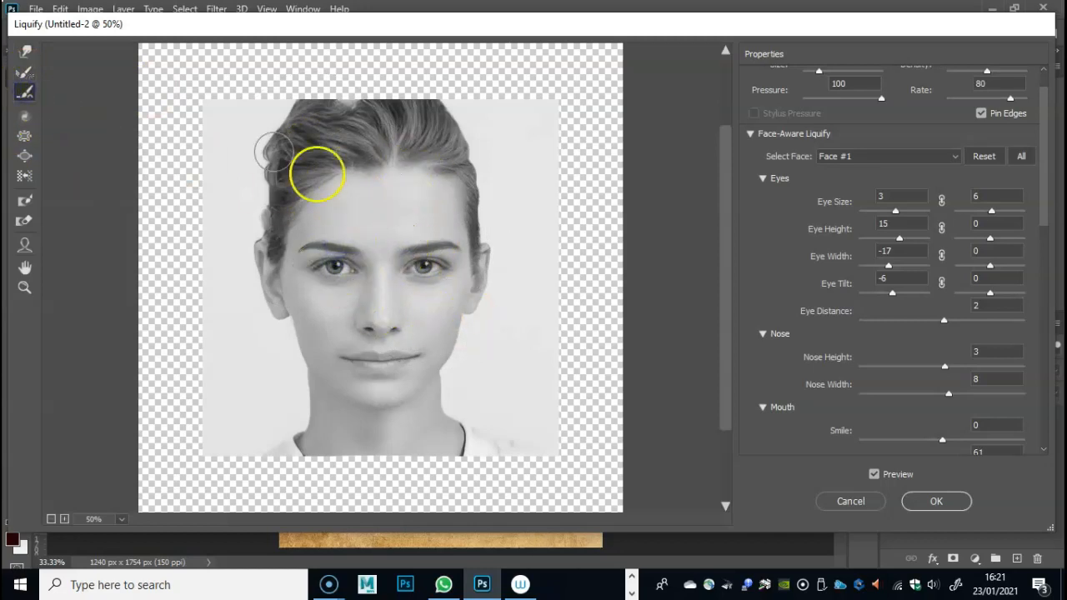
click(24, 118)
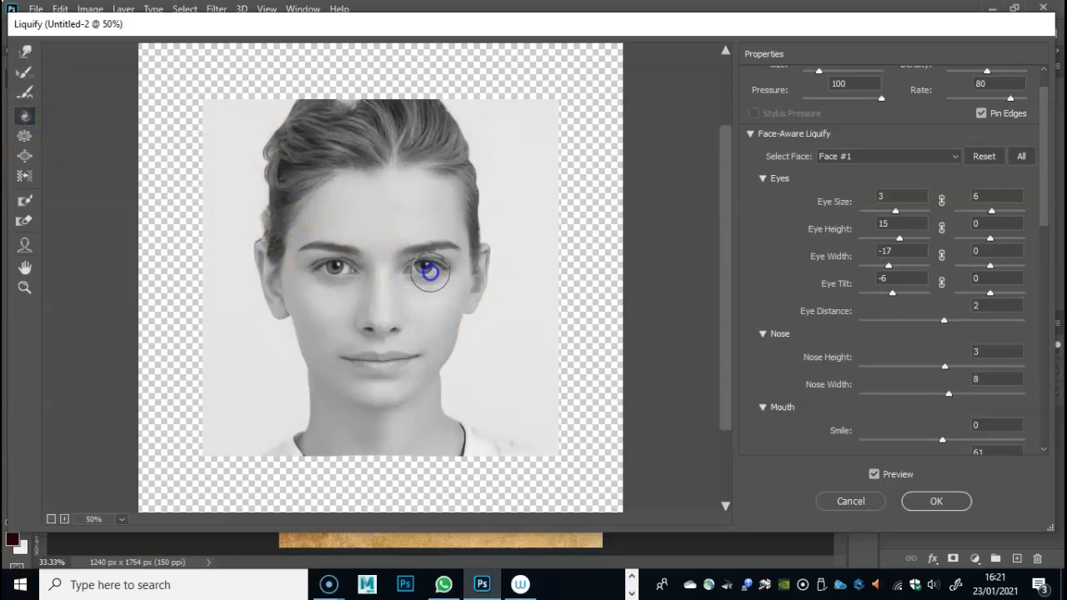
mouse_move(426, 284)
mouse_down()
mouse_move(445, 255)
mouse_move(430, 251)
mouse_up()
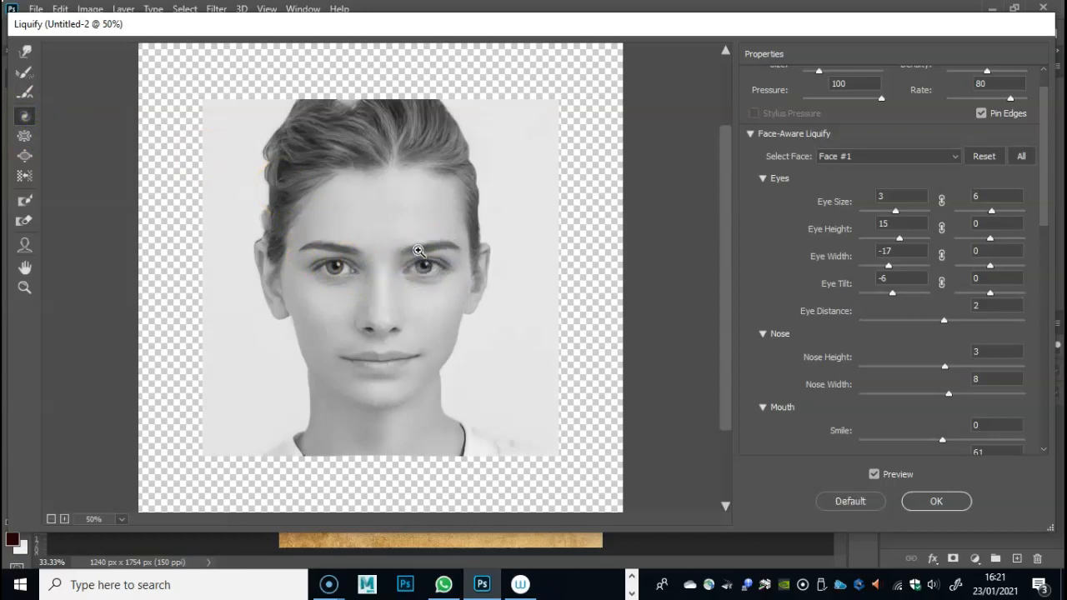
- Shrink both eyes and the tip of the nose with the Pucker tool
click(25, 137)
drag(425, 266, 420, 262)
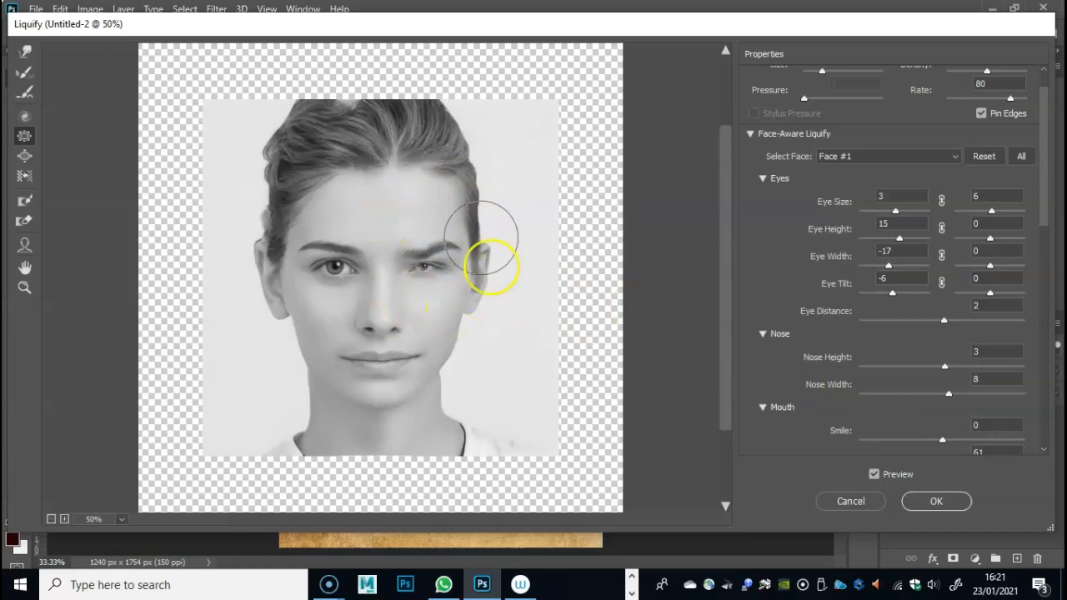
drag(329, 266, 329, 265)
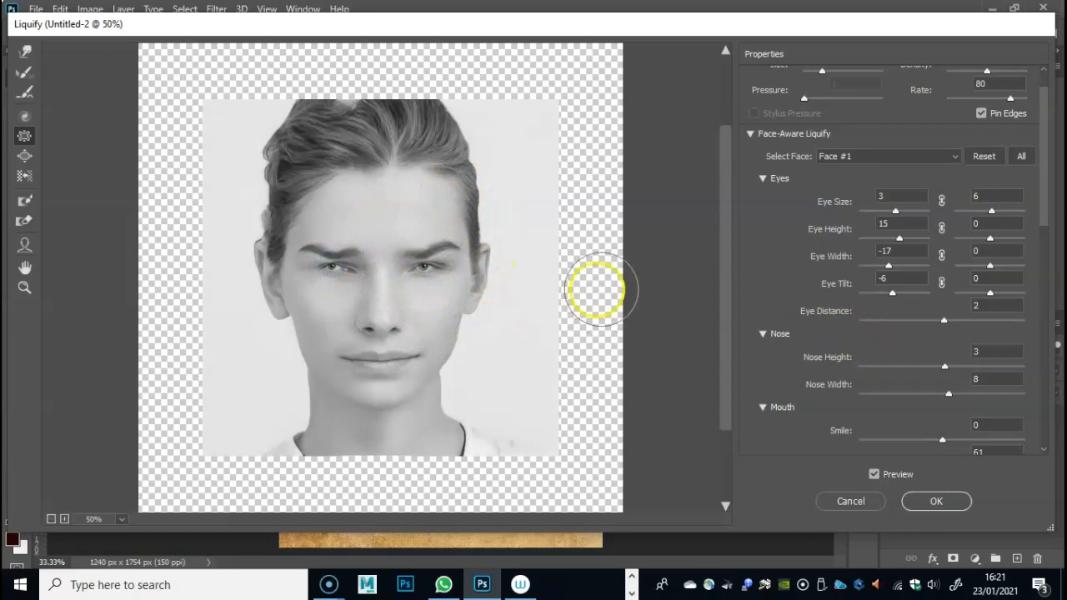
click(369, 332)
drag(370, 332, 385, 321)
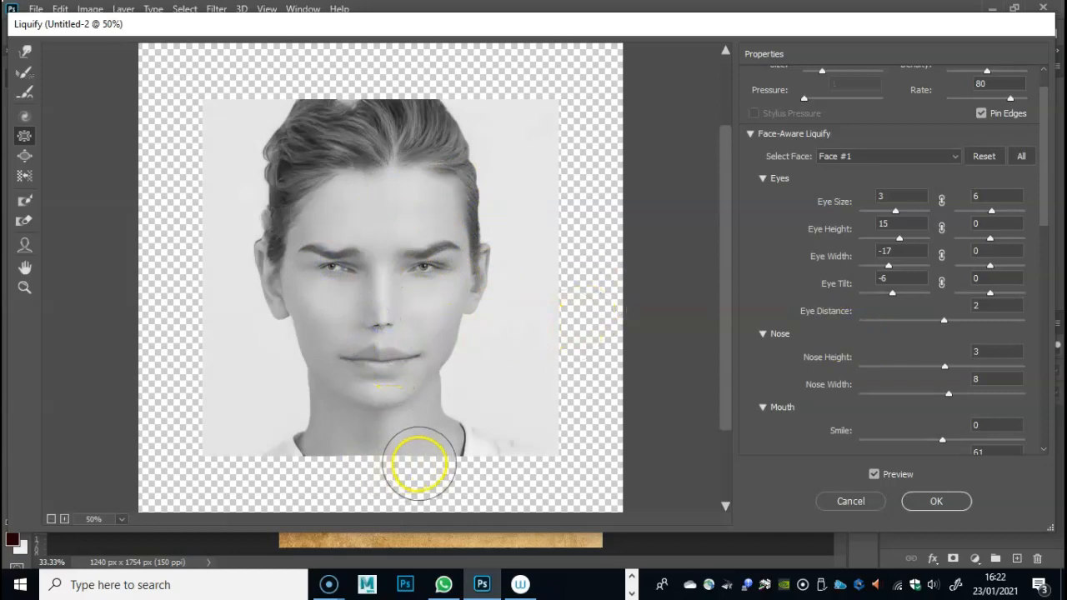
- Undo the Pucker strokes on the eyes and nose
key(alt)
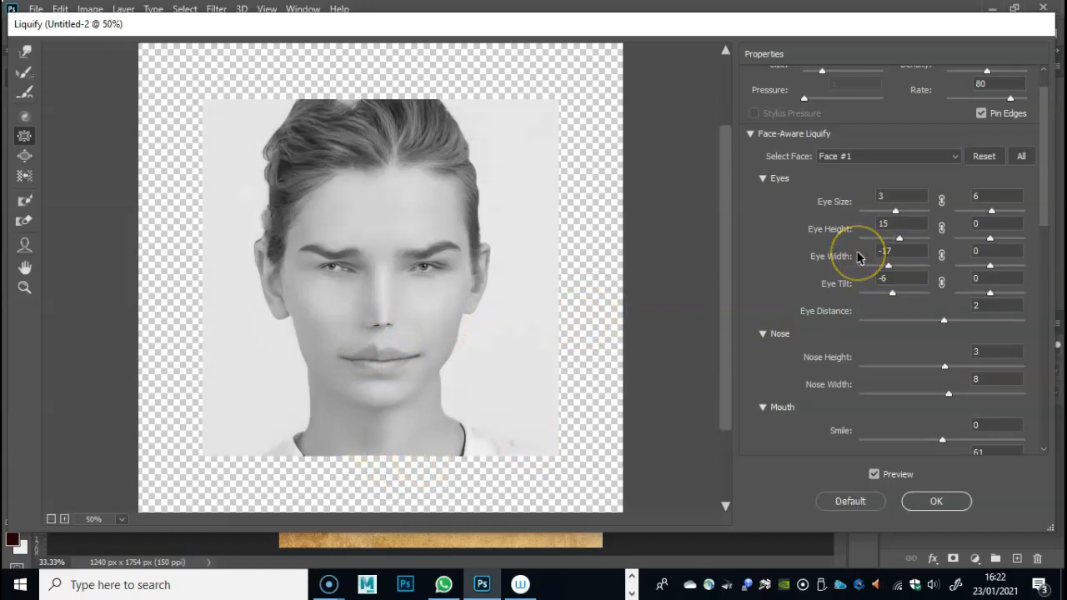
key(ctrl+z)
key(ctrl+z)
key(ctrl+z)
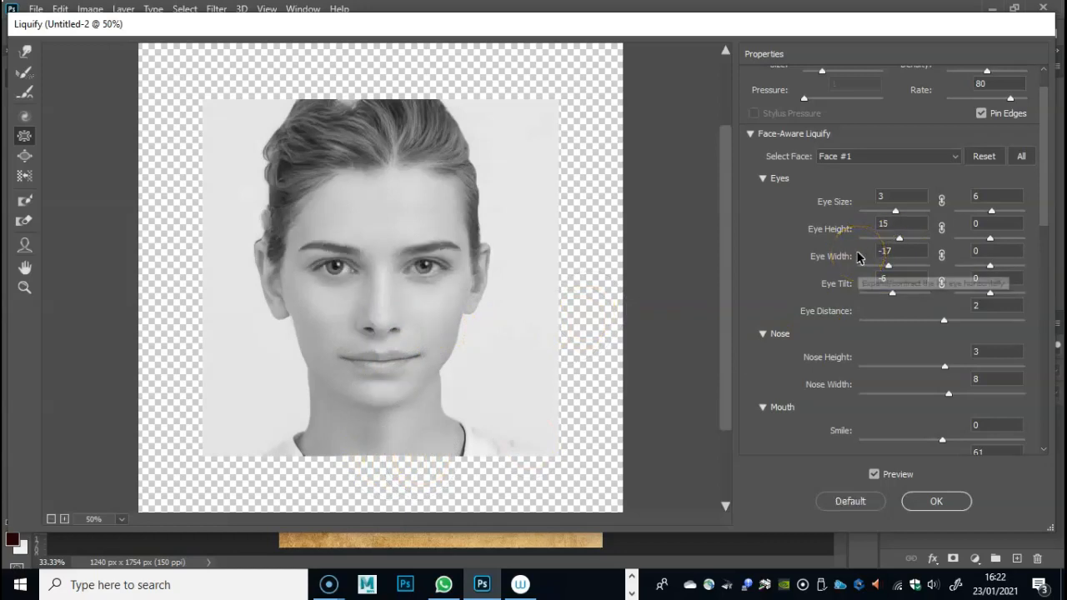
- Enlarge both eyes with the Bloat tool at brush size 305
click(25, 156)
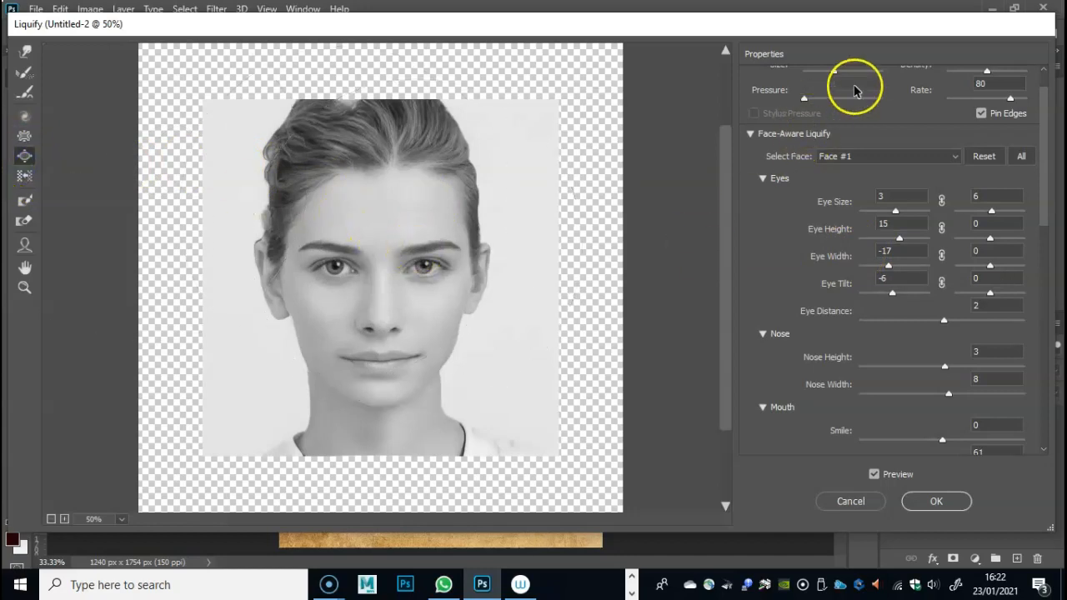
scroll(917, 133, up, 1)
drag(834, 111, 834, 112)
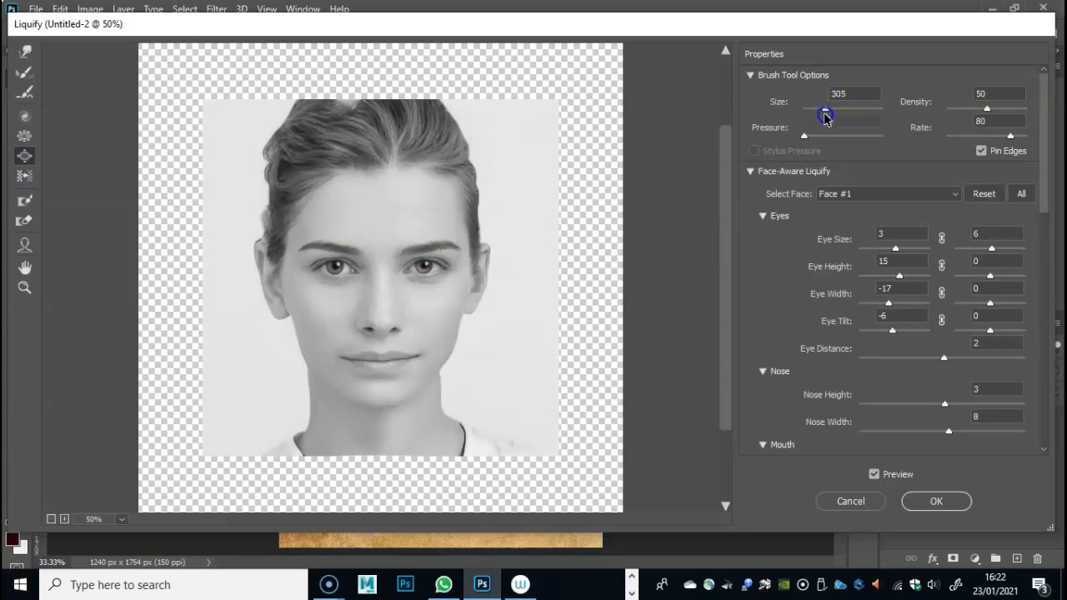
drag(429, 264, 426, 278)
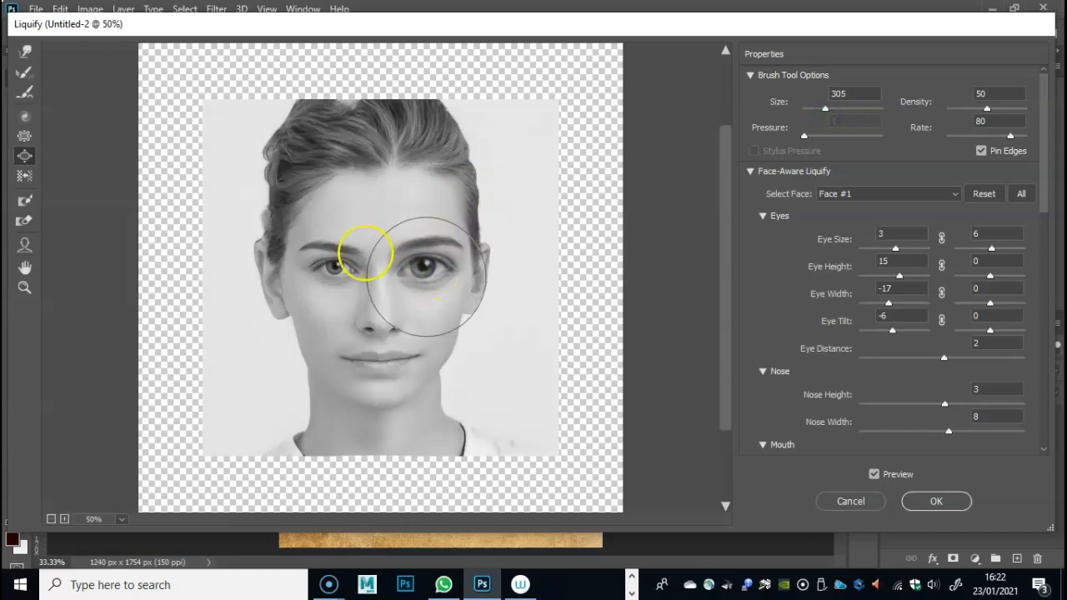
drag(330, 262, 330, 264)
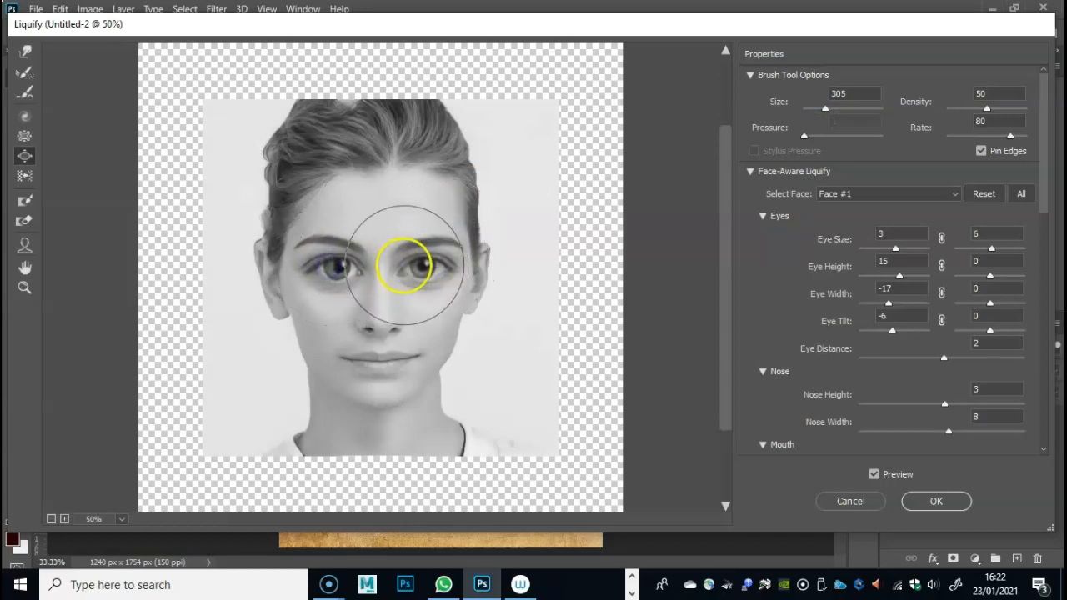
- Undo the Bloat strokes on both eyes
key(ctrl+alt+z)
key(ctrl+alt+z)
key(ctrl+alt+z)
key(ctrl+alt+z)
key(ctrl+alt+z)
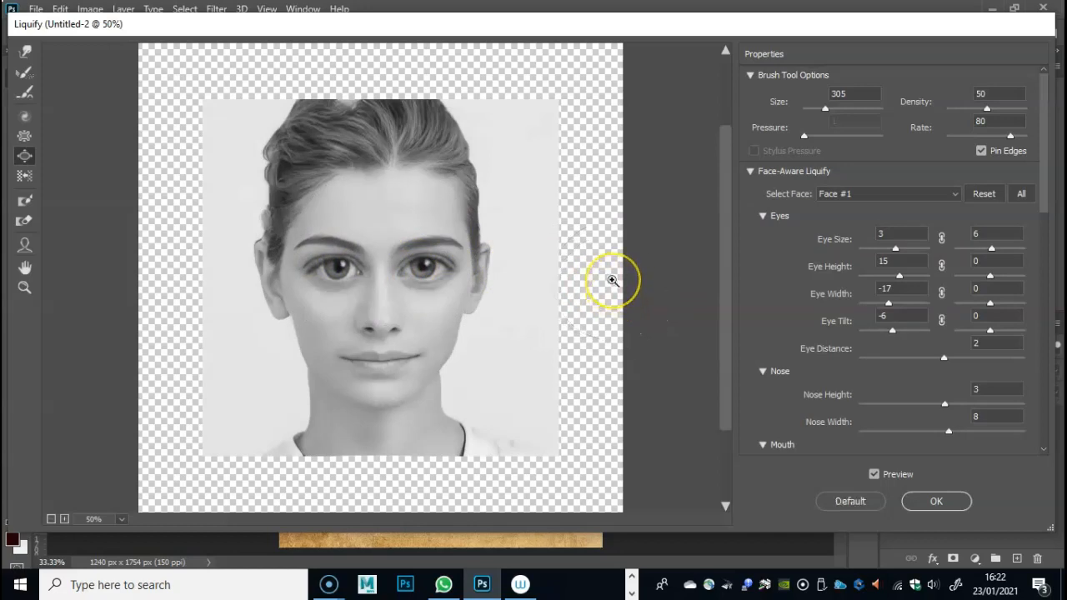
key(ctrl+alt+z)
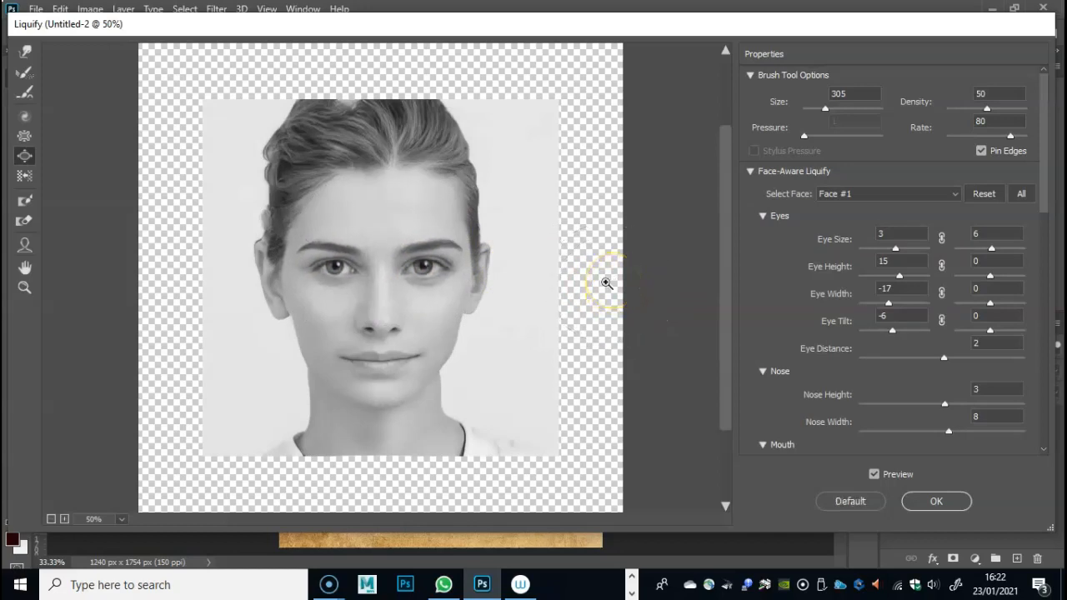
- Try distorting the eye on the photo's left side with the Push Left tool at brush size 100, and undo the strokes
click(24, 179)
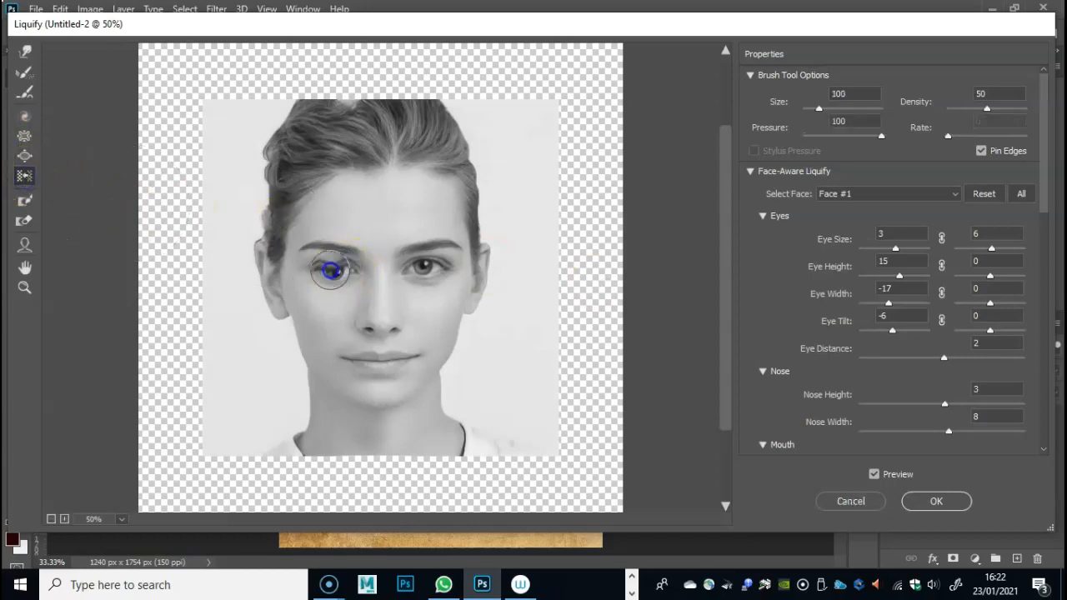
mouse_move(333, 271)
mouse_down()
mouse_move(345, 269)
mouse_move(322, 268)
mouse_move(348, 269)
mouse_up()
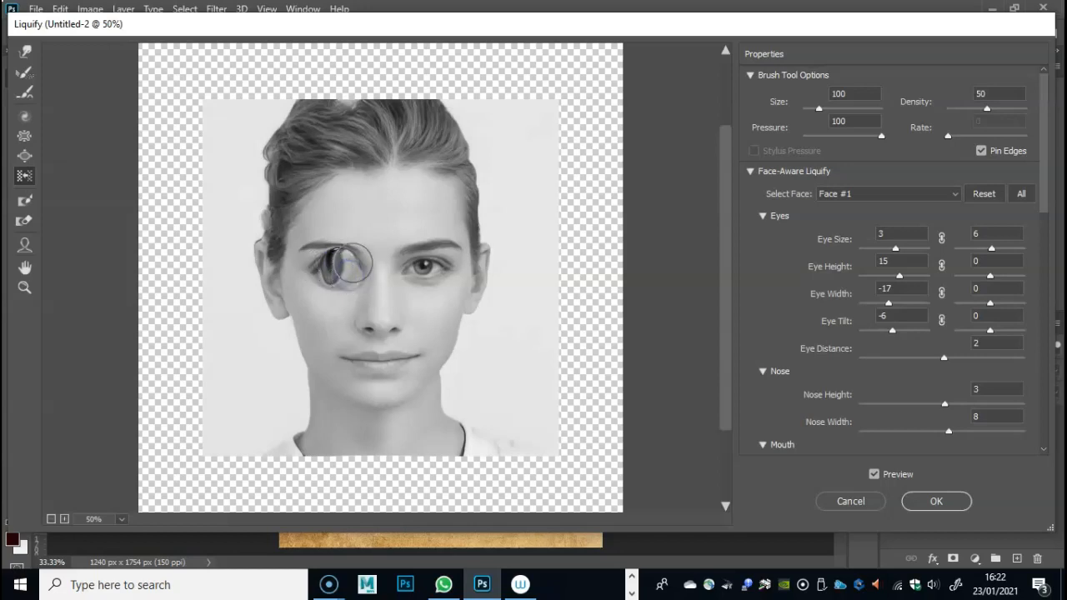
key(ctrl+alt+z)
key(ctrl+alt+z)
key(ctrl+alt+z)
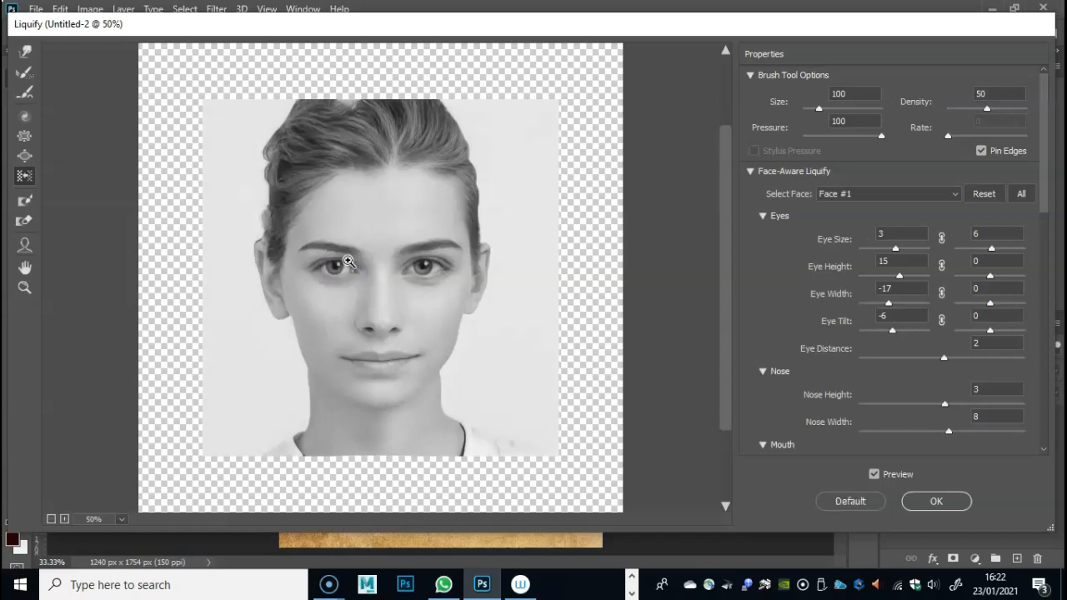
- Paint a freeze mask at brush size 166 around the eye on the photo's left side, covering the brow, cheek and nose but sparing the eye
click(26, 201)
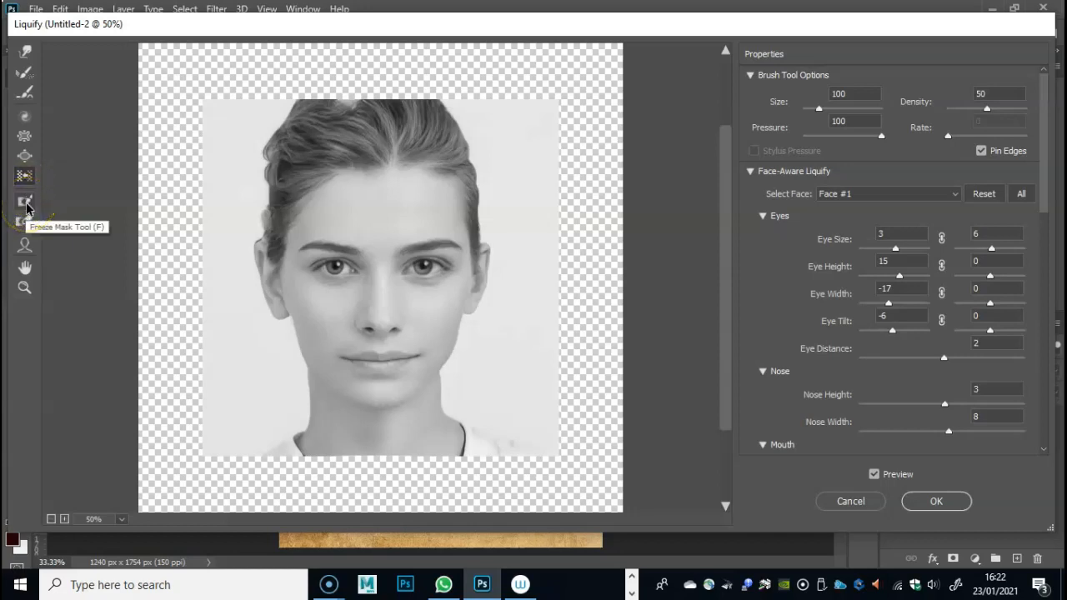
click(27, 207)
mouse_move(327, 226)
mouse_down()
mouse_move(366, 235)
mouse_move(316, 219)
mouse_move(286, 232)
mouse_move(280, 291)
mouse_move(355, 321)
mouse_move(393, 291)
mouse_move(397, 247)
mouse_up()
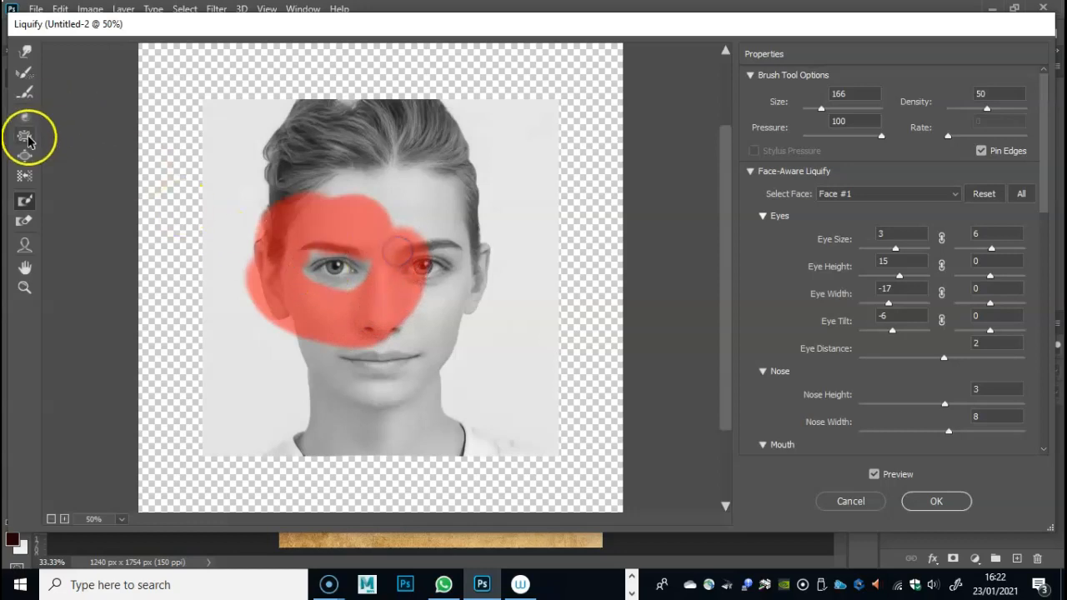
- Enlarge the unmasked eye on the photo's left side with the Bloat tool, and erase the freeze mask at brush size 144
click(25, 156)
mouse_move(337, 264)
mouse_down()
mouse_move(331, 272)
mouse_move(343, 275)
mouse_move(331, 267)
mouse_move(377, 265)
mouse_up()
click(25, 221)
mouse_move(266, 275)
mouse_down()
mouse_move(292, 238)
mouse_move(258, 285)
mouse_move(311, 214)
mouse_move(367, 286)
mouse_move(340, 322)
mouse_move(327, 291)
mouse_move(398, 244)
mouse_move(290, 322)
mouse_move(274, 264)
mouse_move(296, 184)
mouse_move(451, 227)
mouse_move(420, 187)
mouse_move(400, 212)
mouse_up()
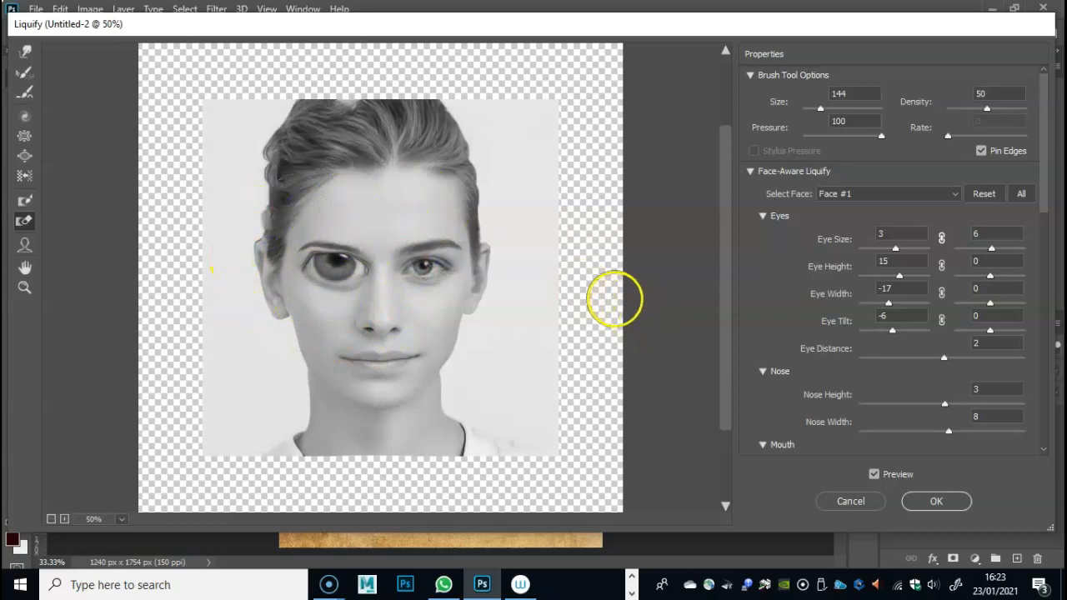
- Undo the mask erasing, the eye enlargement and all the freeze mask strokes
key(ctrl+z)
key(ctrl+z)
key(ctrl+z)
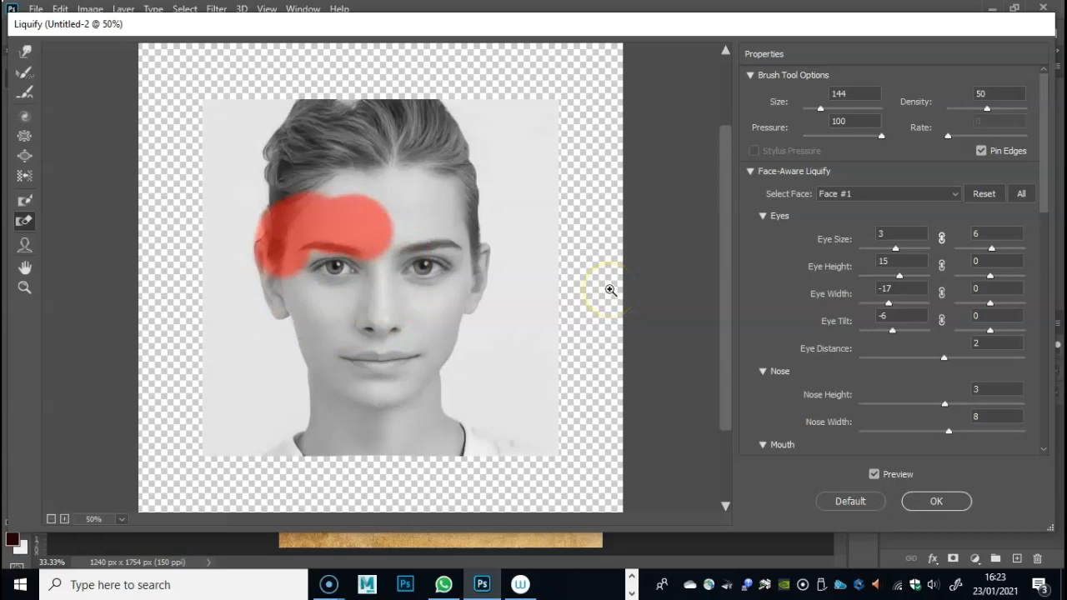
key(ctrl+z)
key(ctrl+z)
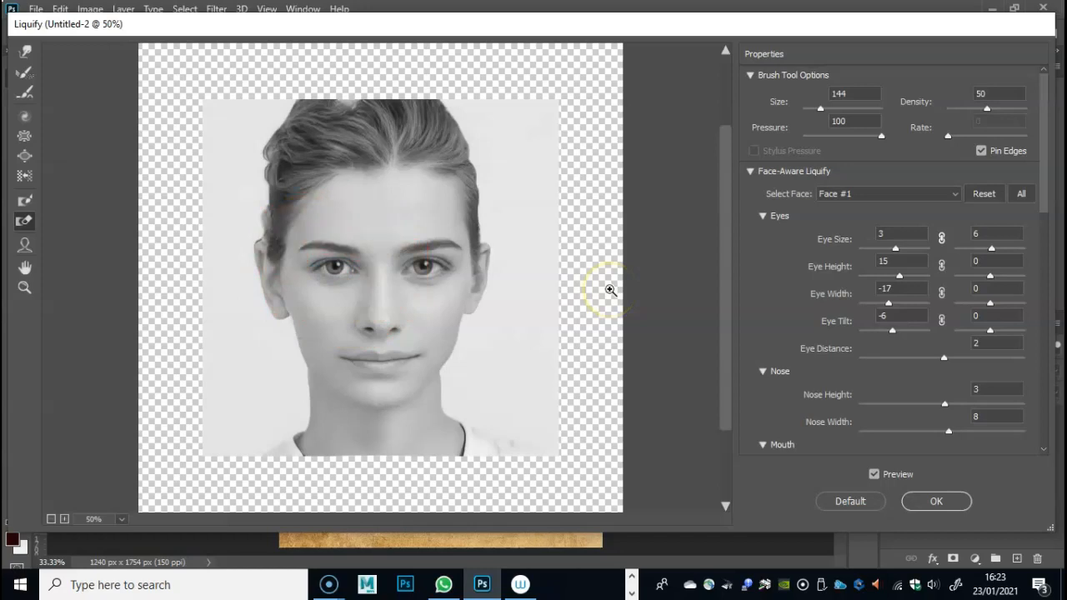
- Using the Face tool on the photo, set the nose height to -96 and the right-hand eye's width to 100
click(25, 246)
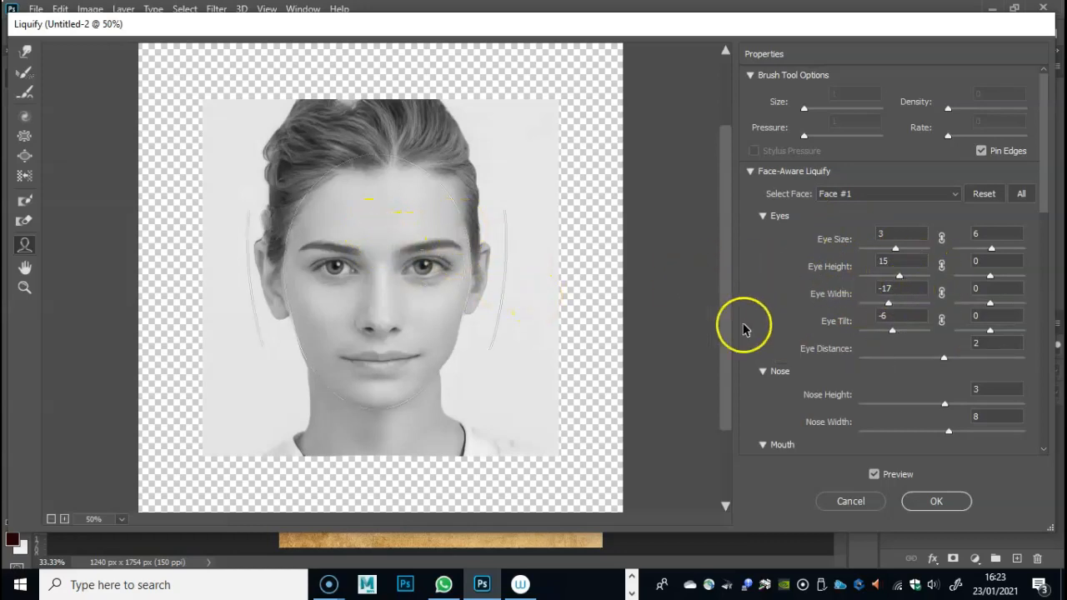
drag(382, 303, 388, 356)
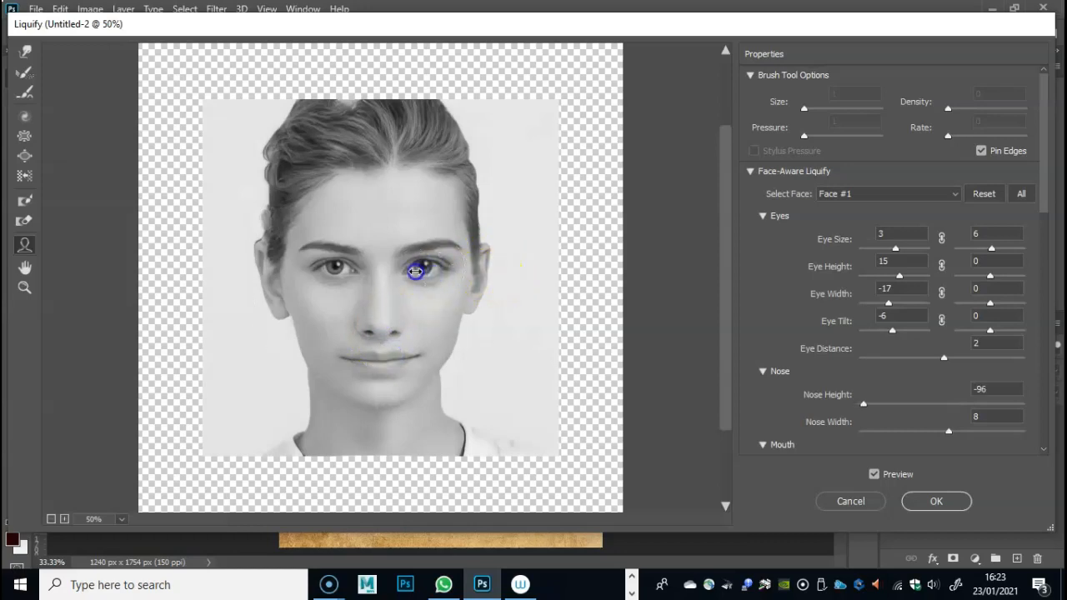
drag(440, 265, 473, 264)
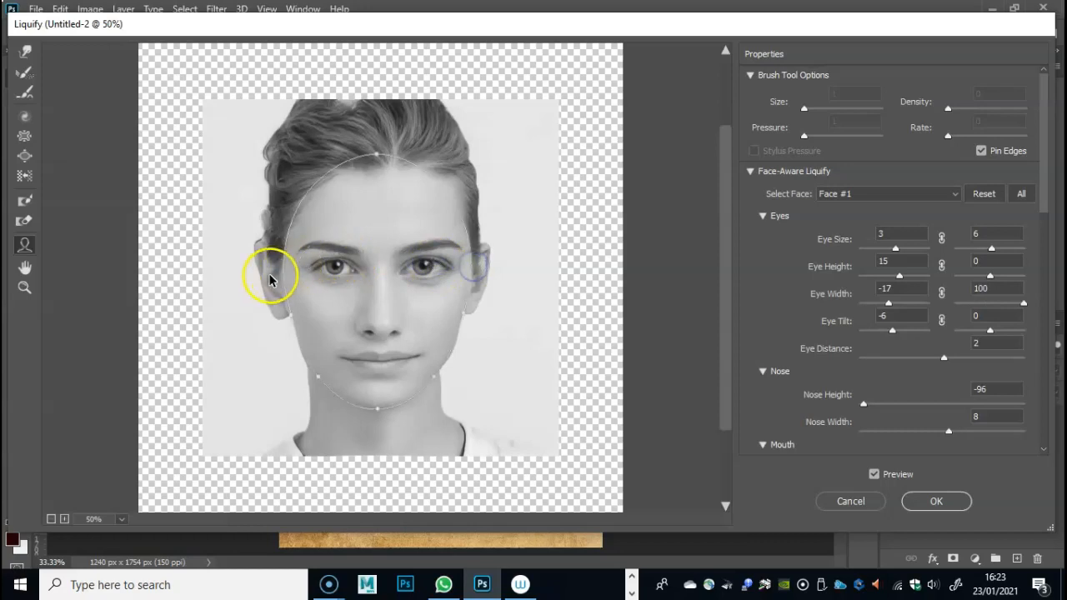
- Reshape the face outline on the photo to face width -100, chin height 100 and forehead -100
drag(287, 315, 329, 314)
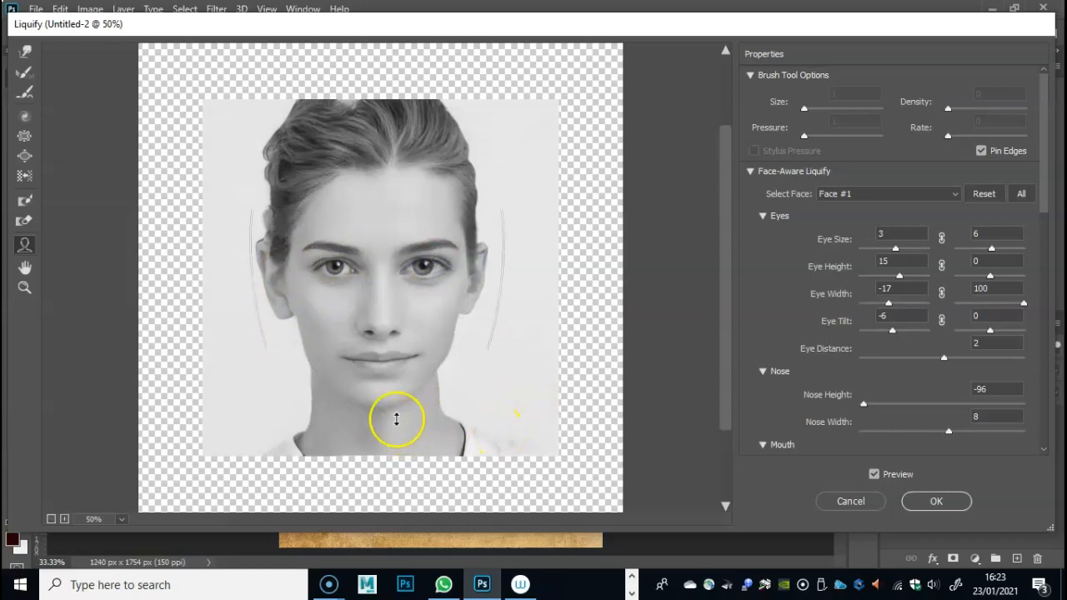
drag(376, 406, 374, 351)
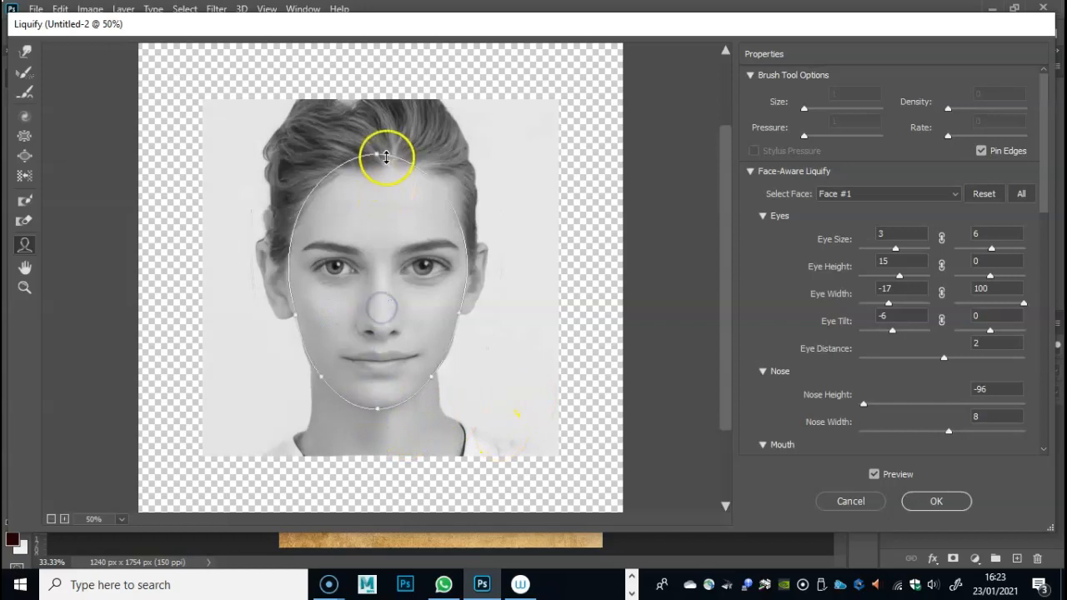
drag(375, 157, 384, 195)
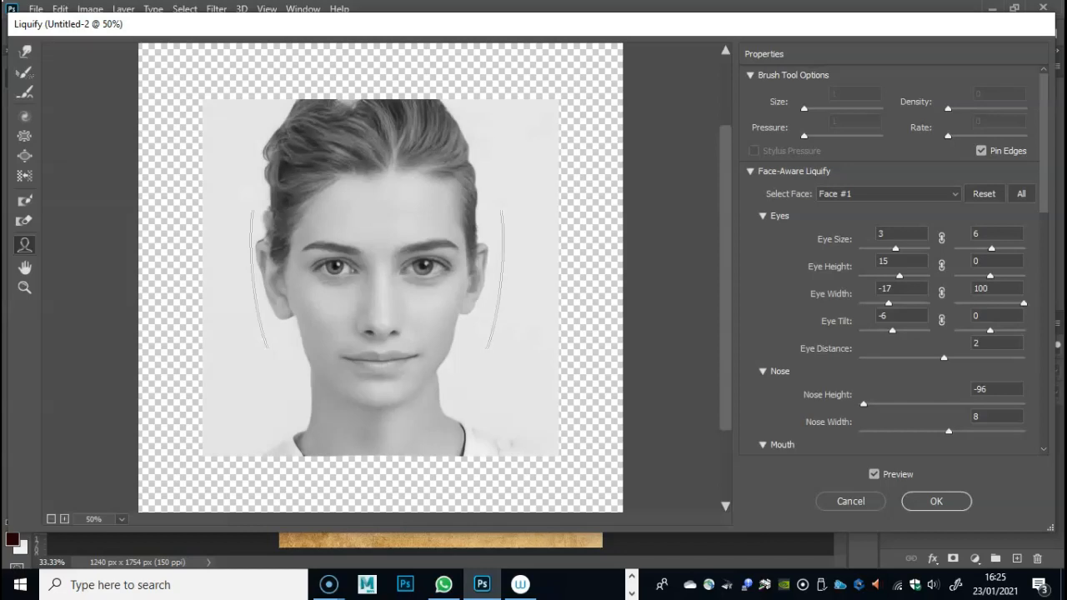
- Bring the browser window showing the Sea of Thieves face exploration image on screen and maximize it
drag(534, 0, 549, 0)
drag(361, 0, 373, 51)
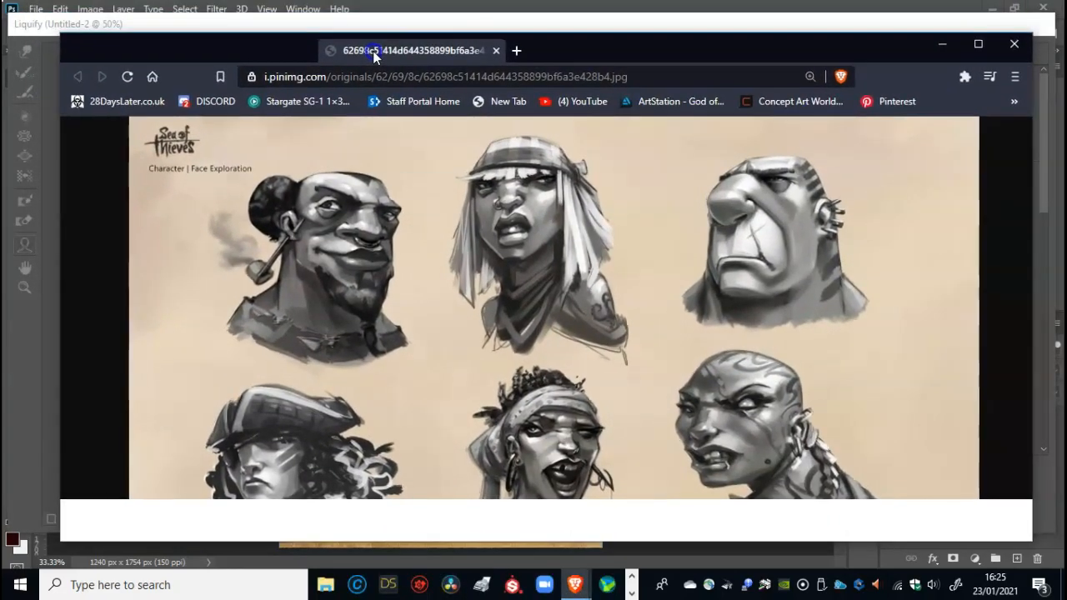
double_click(373, 50)
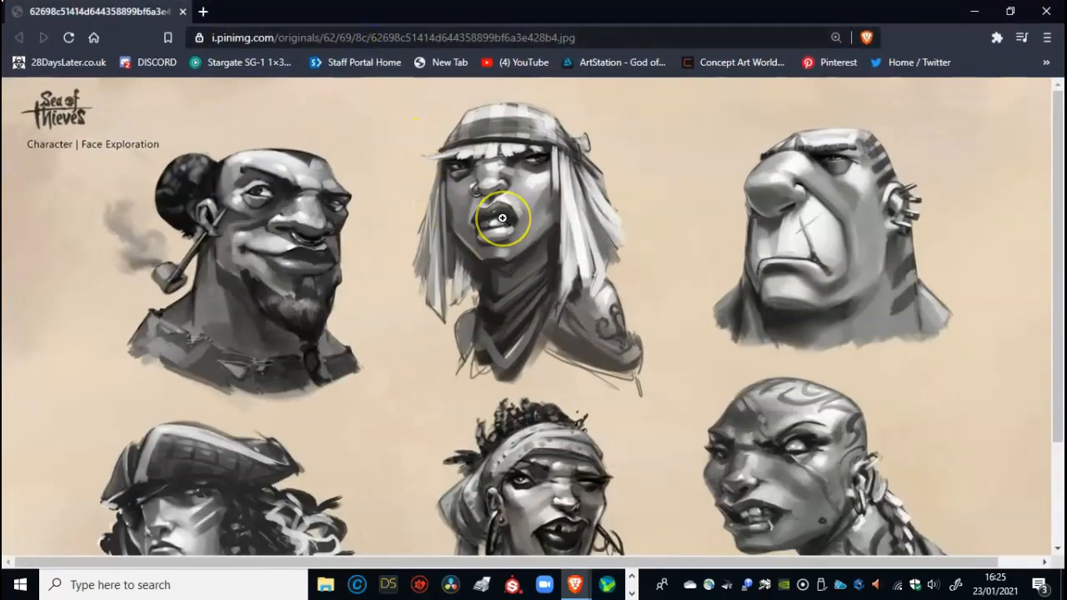
- Examine the stylised facial features of the characters across the whole reference sheet, and return to the Liquify window in Photoshop
scroll(498, 246, down, 1)
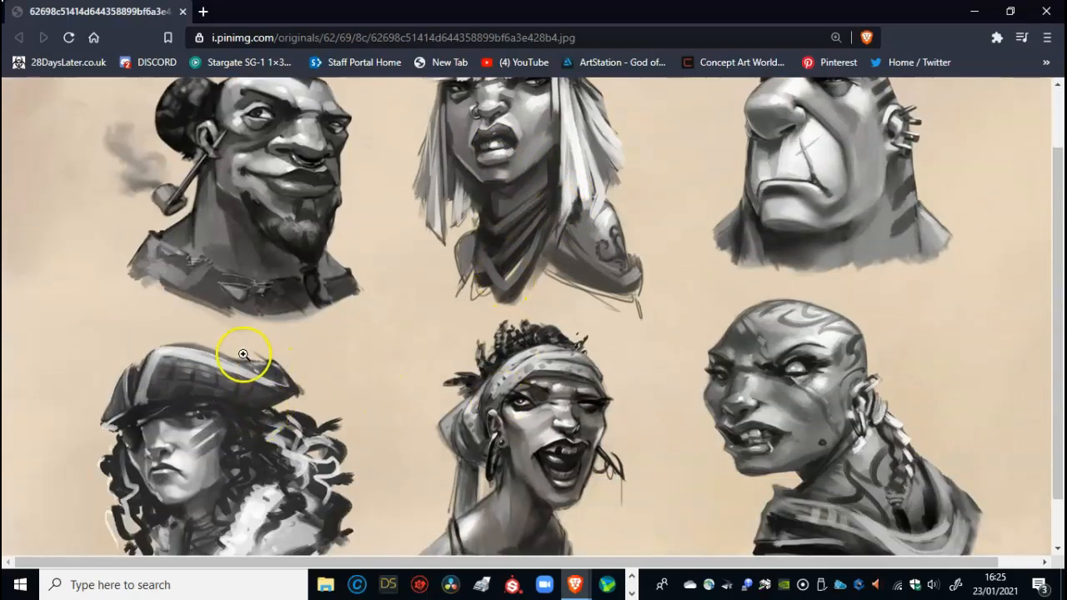
scroll(237, 356, down, 1)
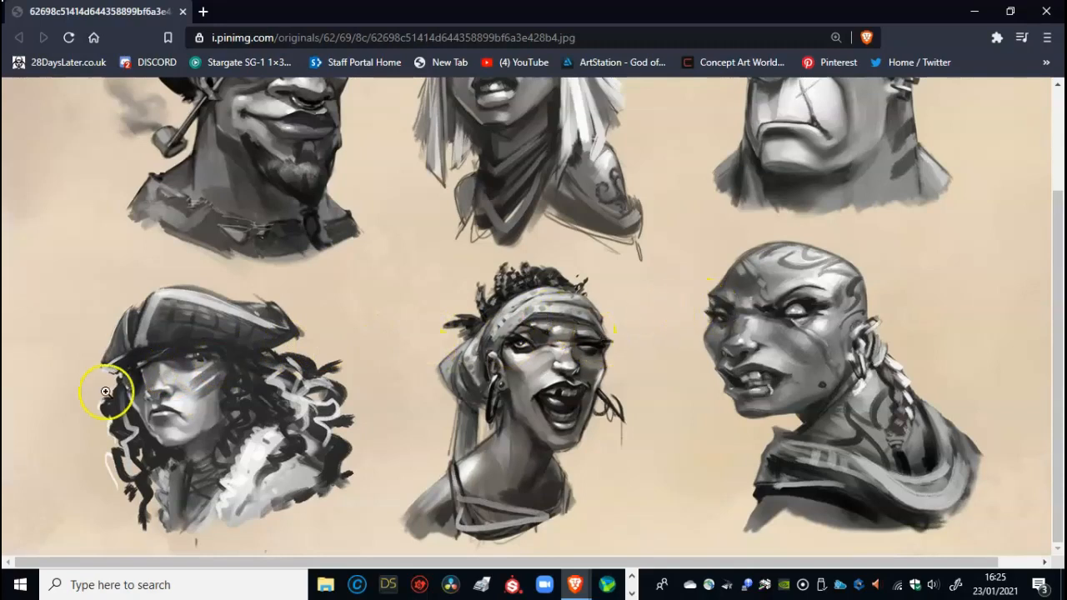
scroll(453, 352, up, 2)
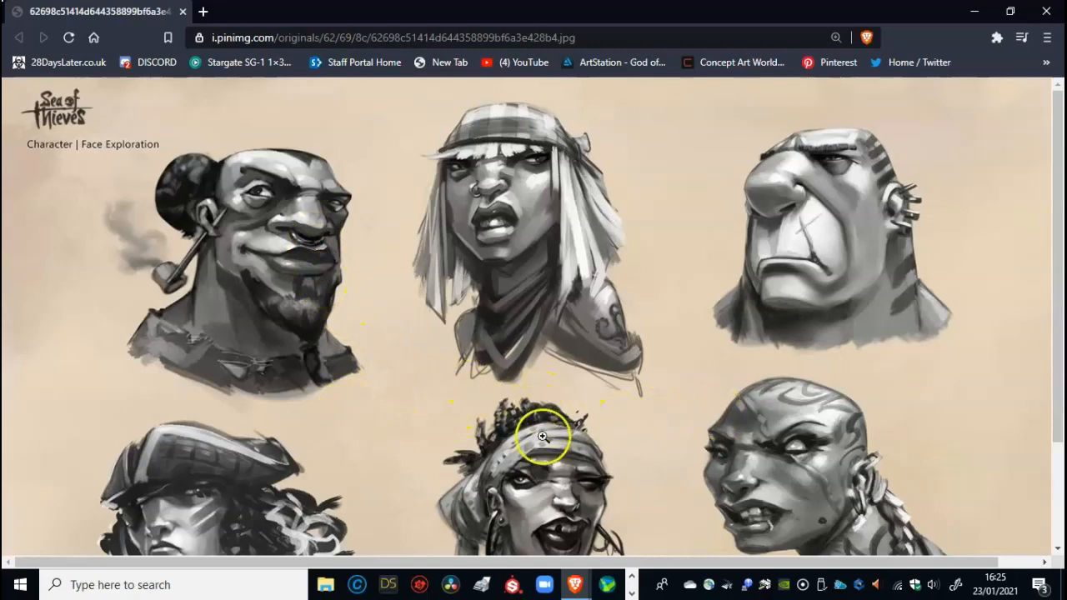
scroll(492, 409, down, 2)
scroll(462, 375, up, 2)
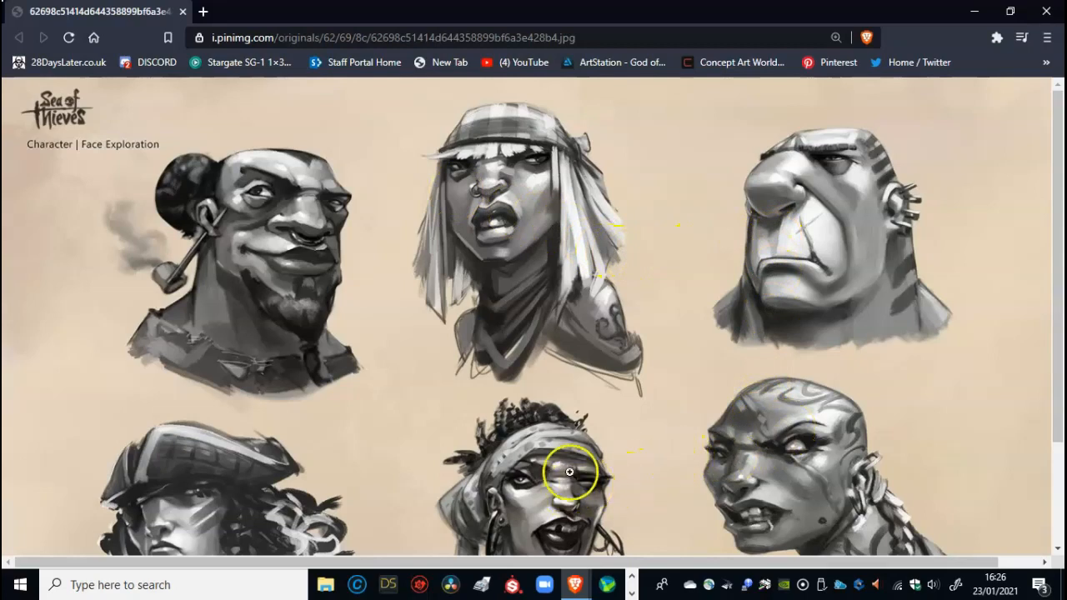
scroll(333, 447, down, 1)
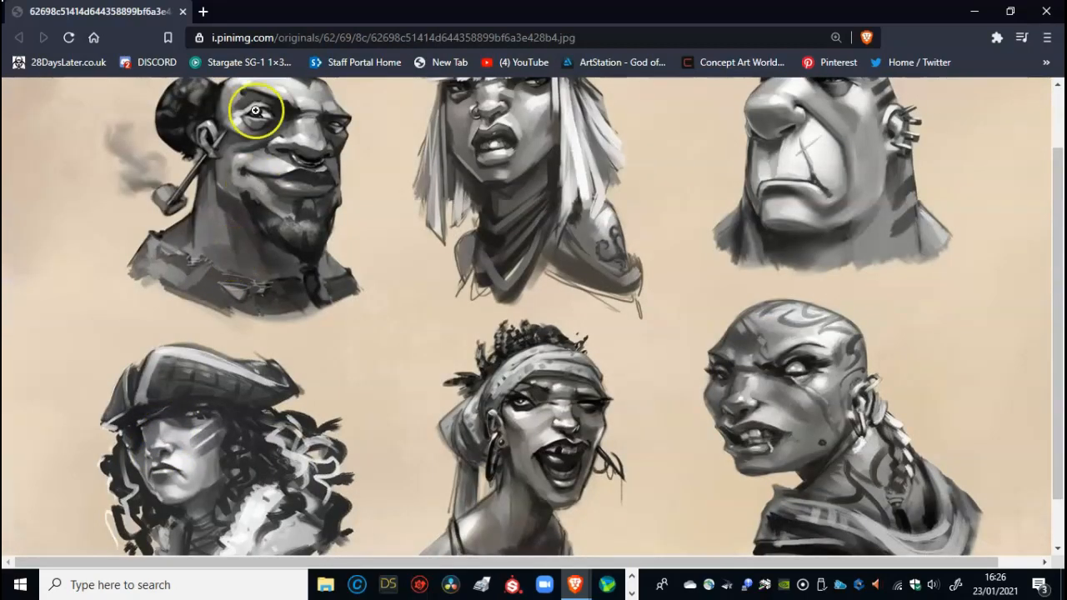
scroll(540, 206, up, 1)
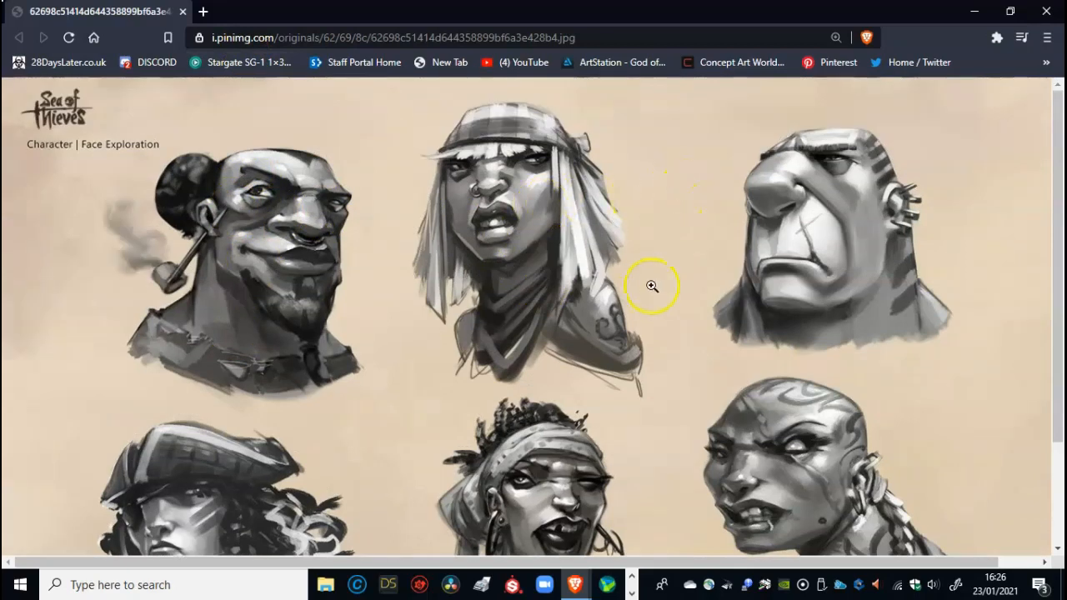
scroll(738, 392, down, 2)
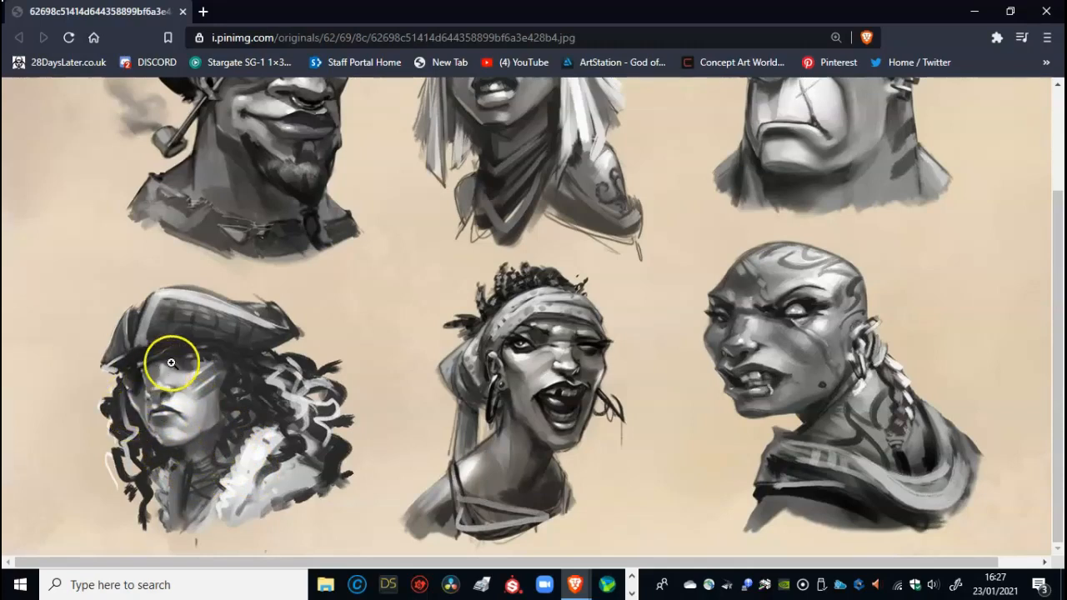
mouse_move(409, 20)
mouse_down()
mouse_move(53, 39)
mouse_move(191, 0)
mouse_move(473, 0)
mouse_up()
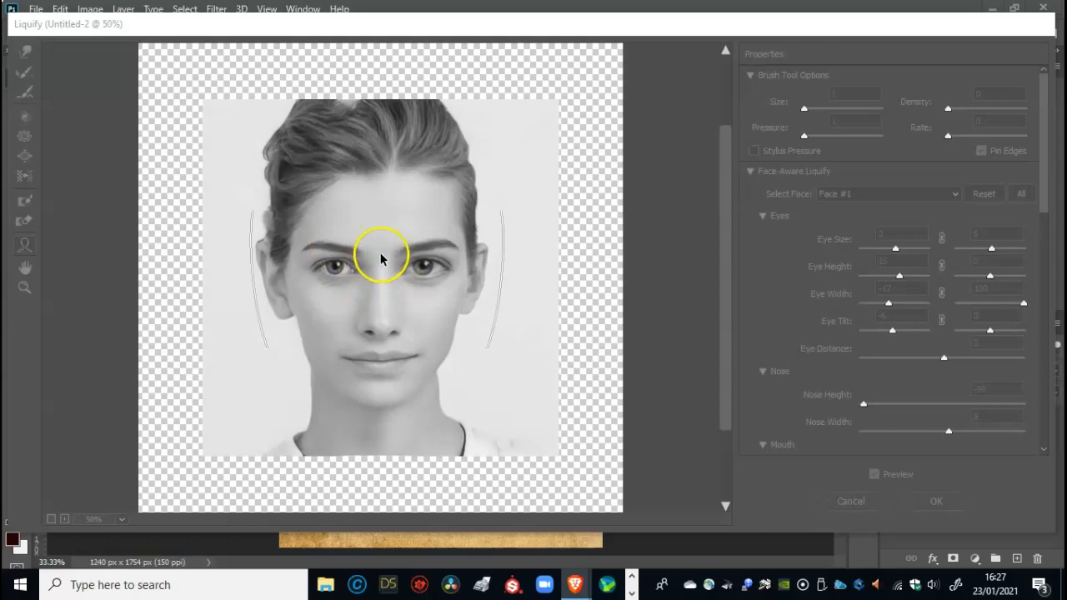
click(542, 244)
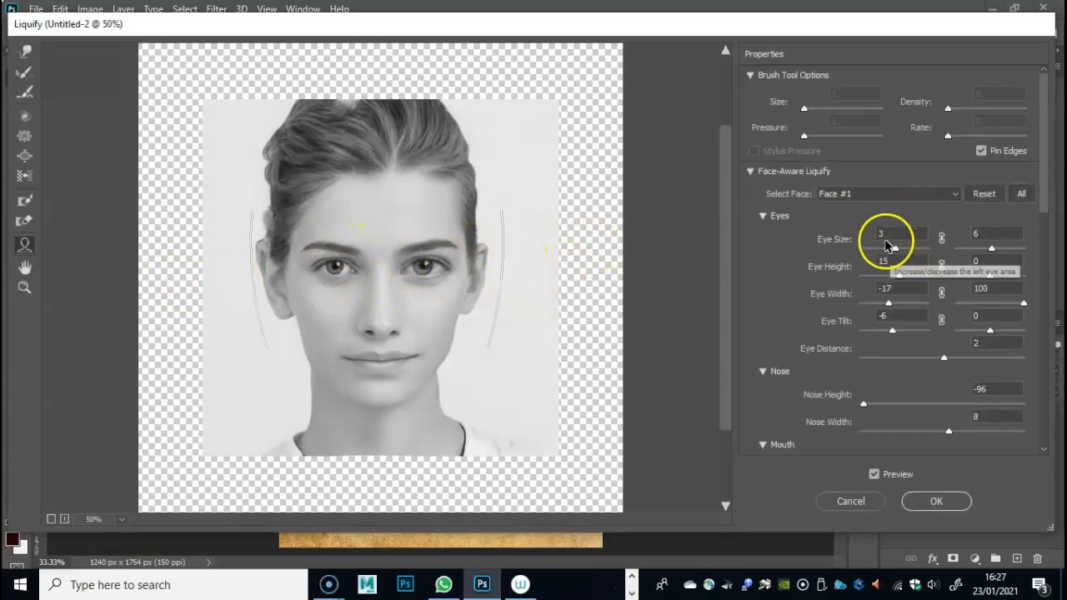
- Set the face shape's jawline to -100 and face width to 100, with the forehead at its -100 minimum
scroll(870, 350, down, 1)
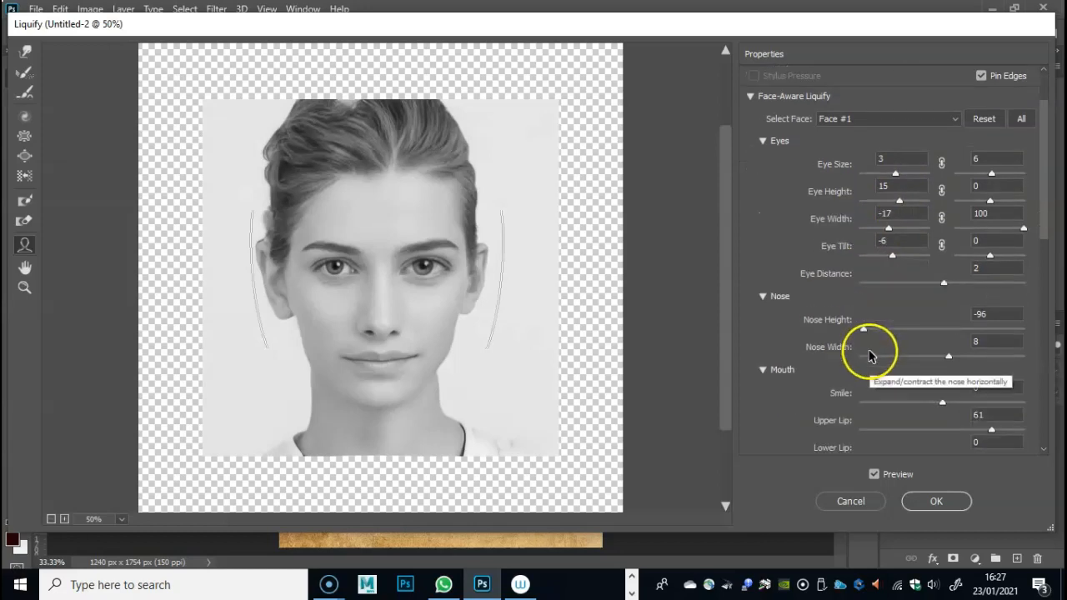
scroll(869, 338, up, 1)
scroll(873, 335, down, 3)
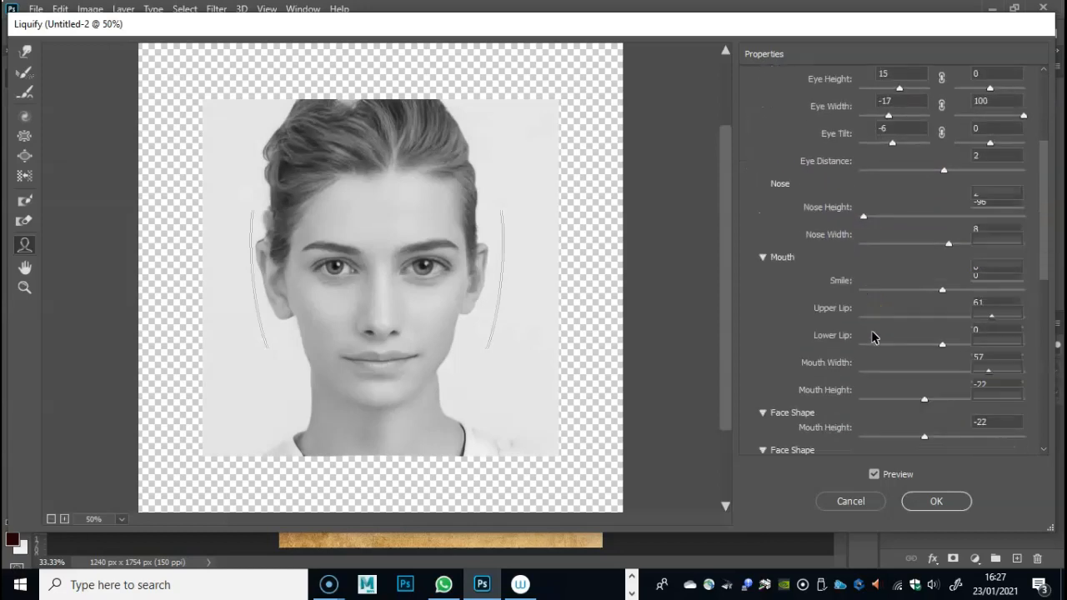
scroll(873, 335, down, 3)
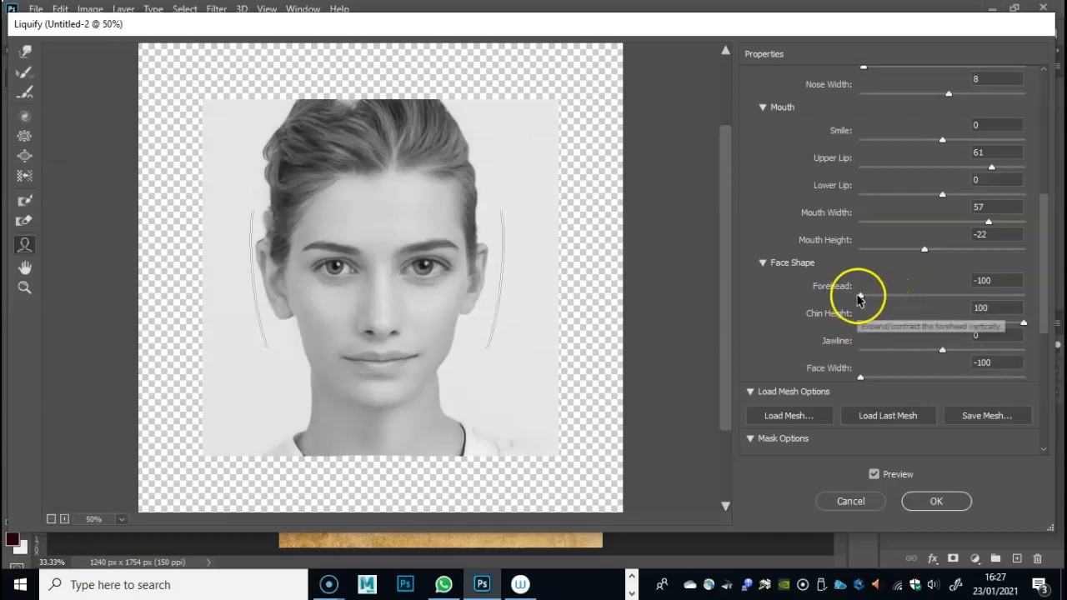
drag(861, 302, 775, 305)
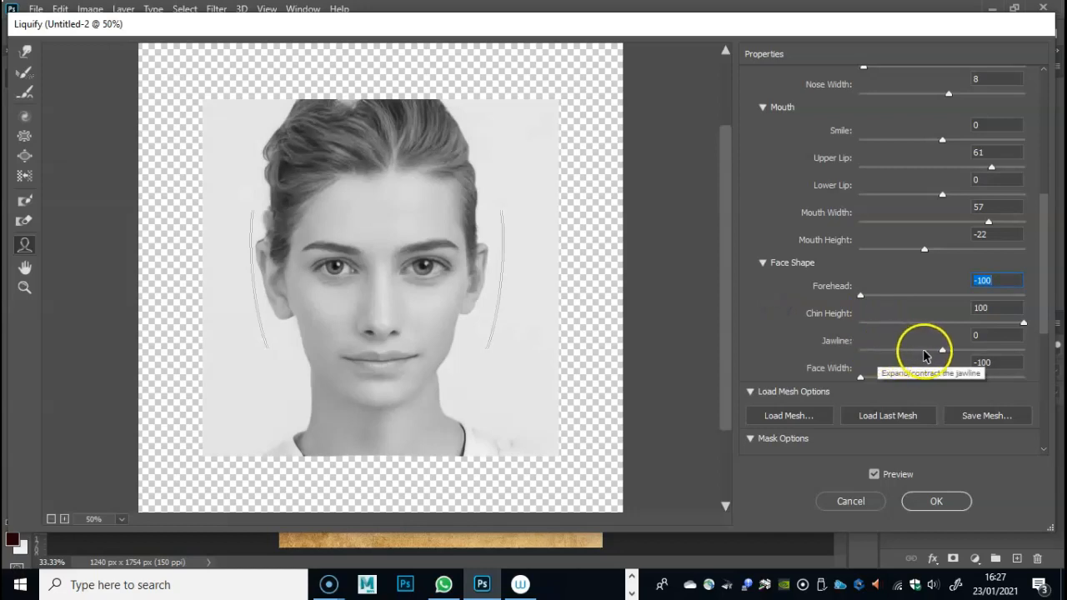
drag(942, 353, 867, 354)
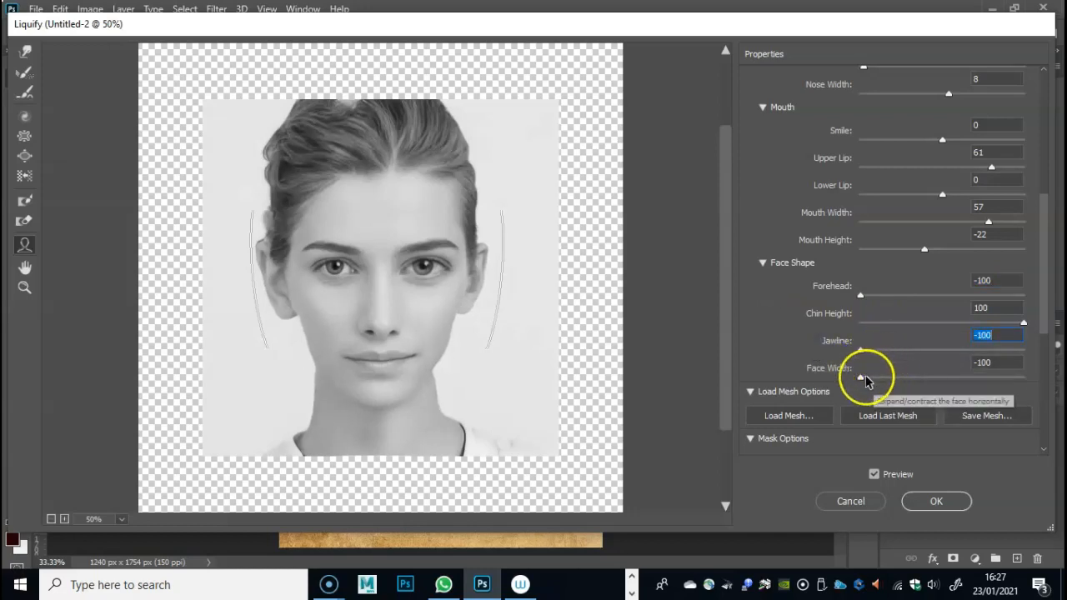
drag(862, 377, 1058, 377)
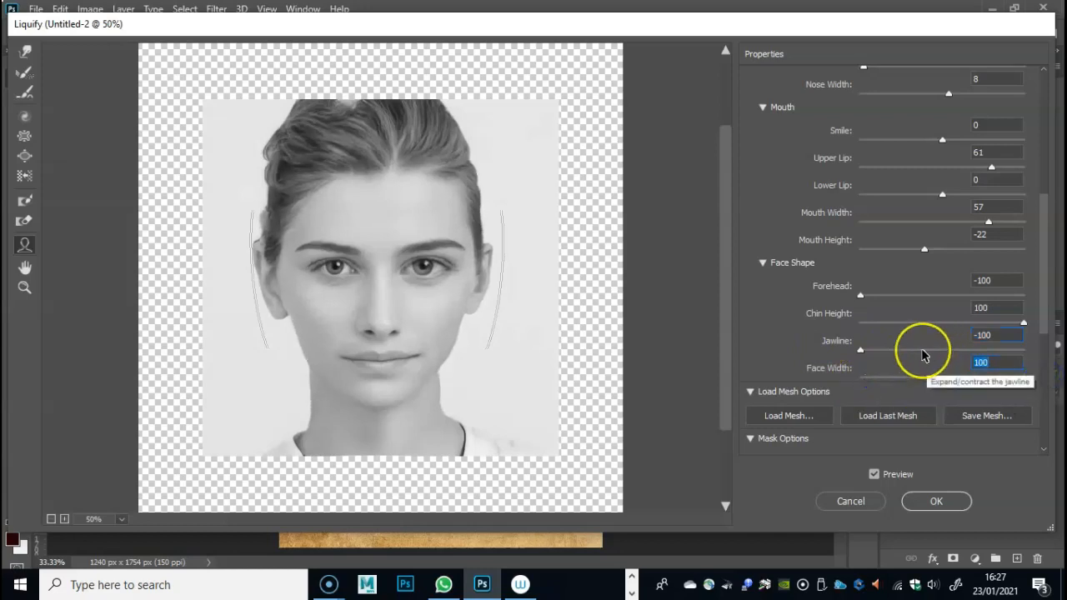
scroll(919, 345, down, 2)
scroll(919, 334, up, 2)
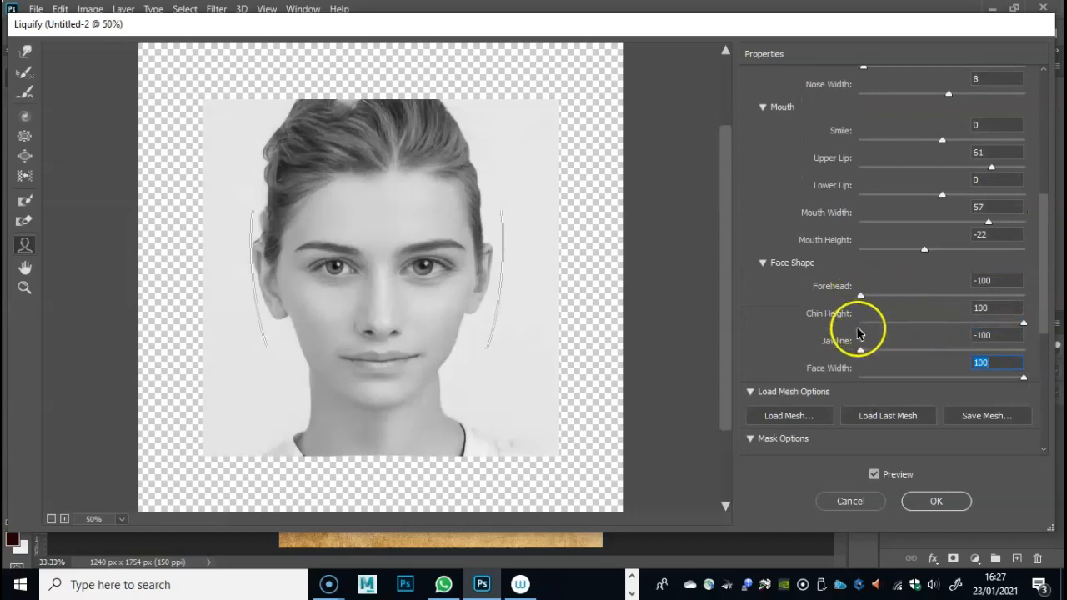
drag(862, 350, 747, 335)
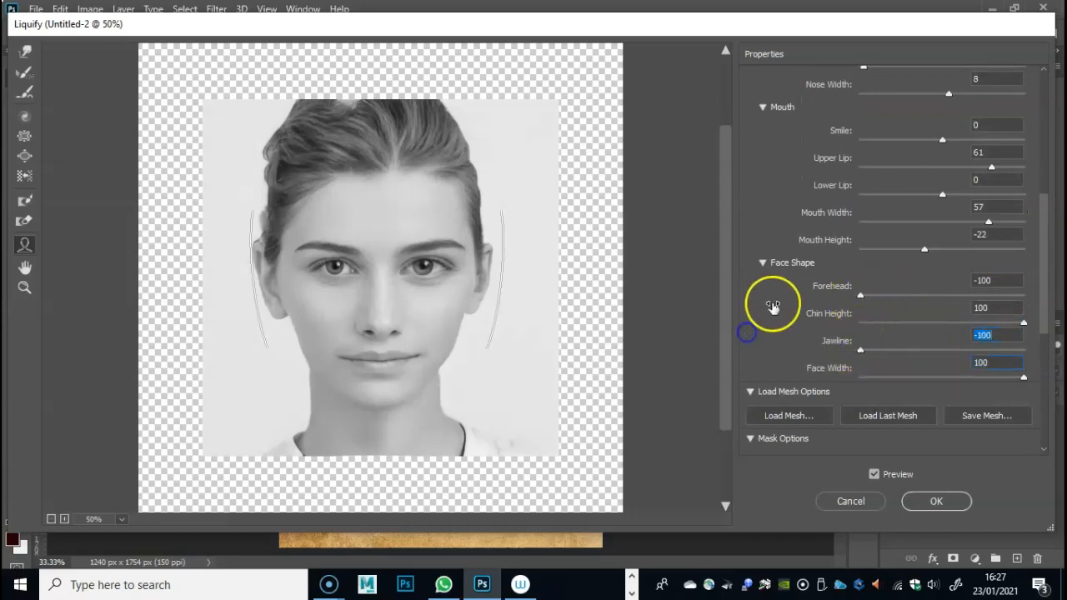
drag(862, 297, 784, 303)
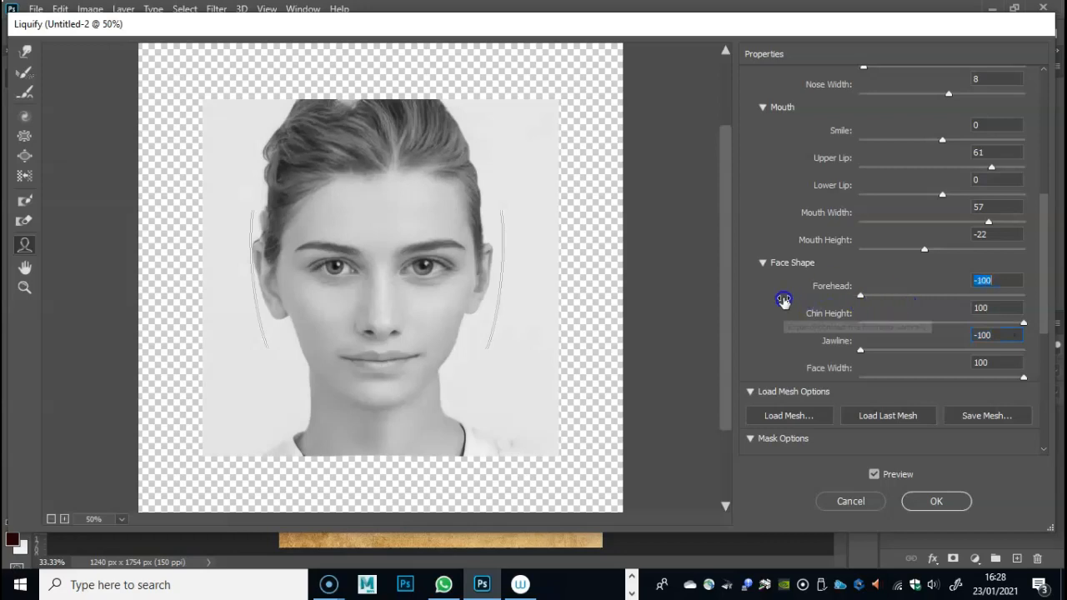
- Adjust the mouth to height 61, lower lip 18, upper lip 95 and smile 46
scroll(838, 253, up, 1)
scroll(838, 253, up, 1)
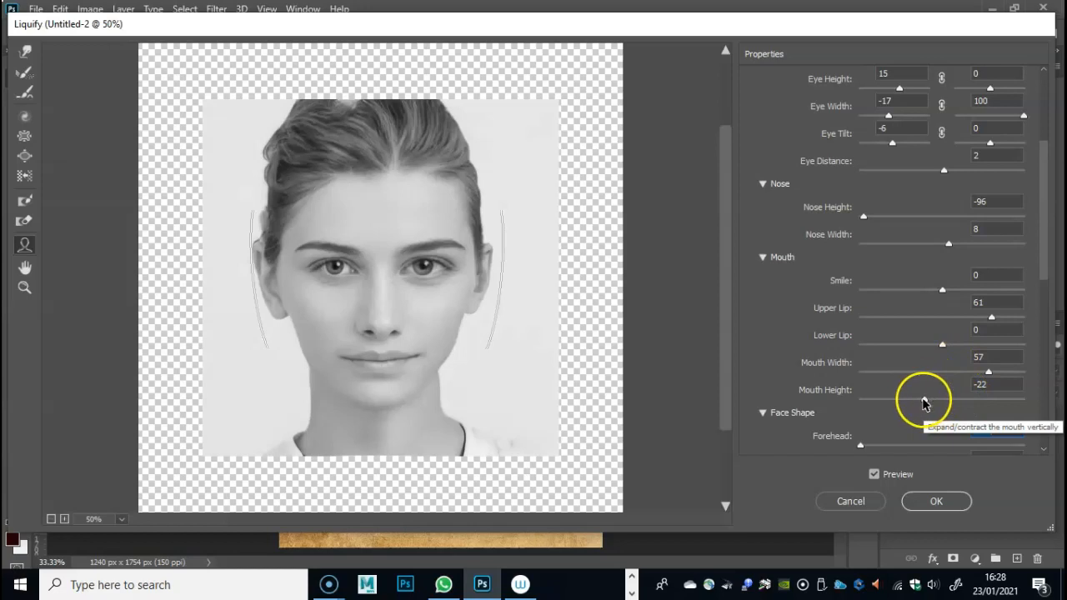
drag(923, 402, 947, 403)
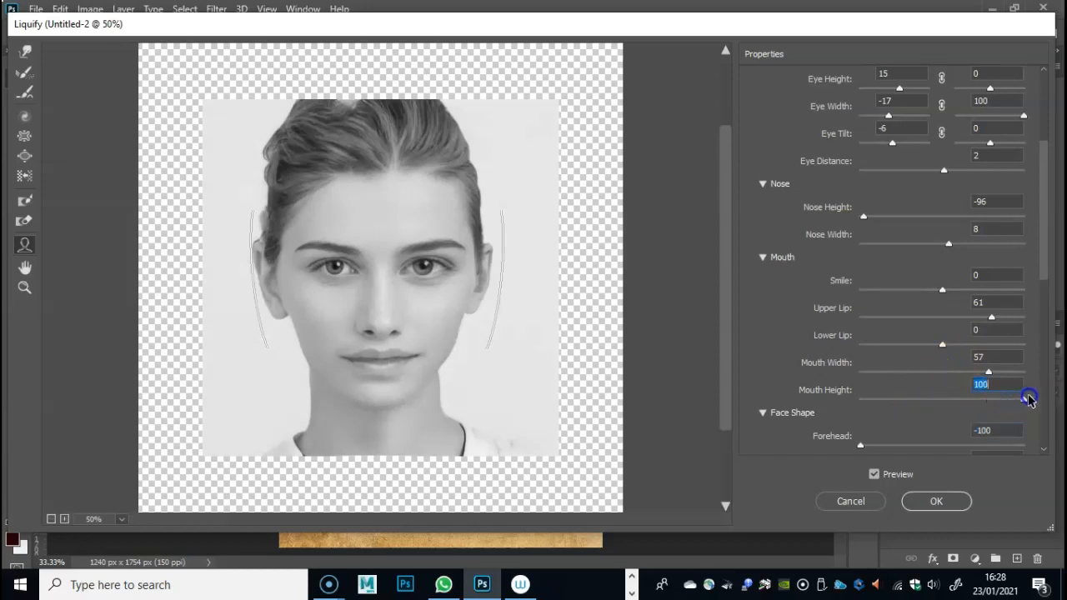
drag(941, 341, 913, 348)
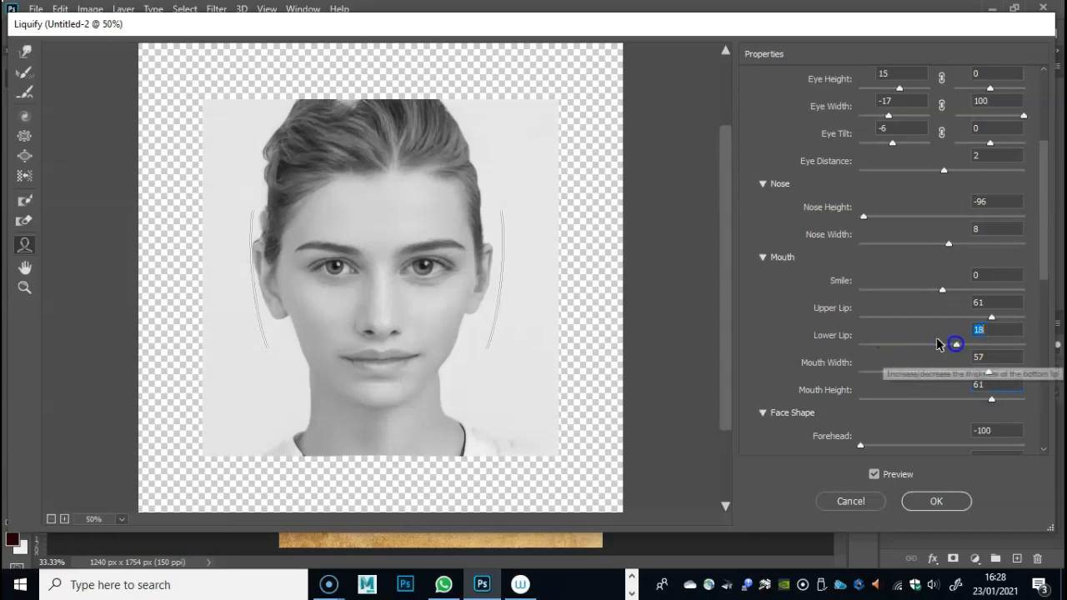
drag(1001, 324, 1024, 325)
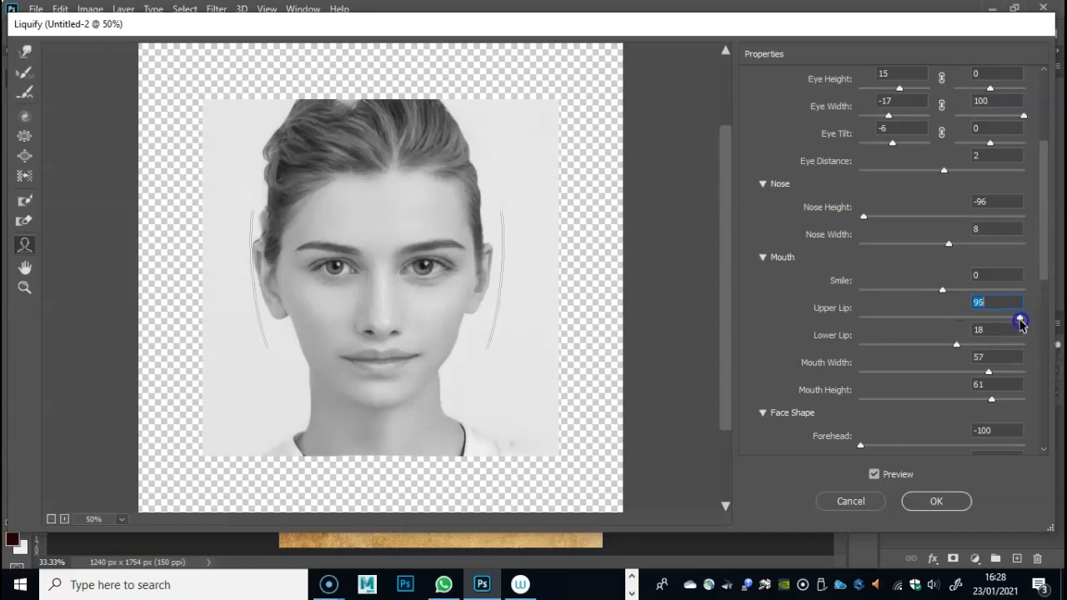
drag(945, 288, 962, 292)
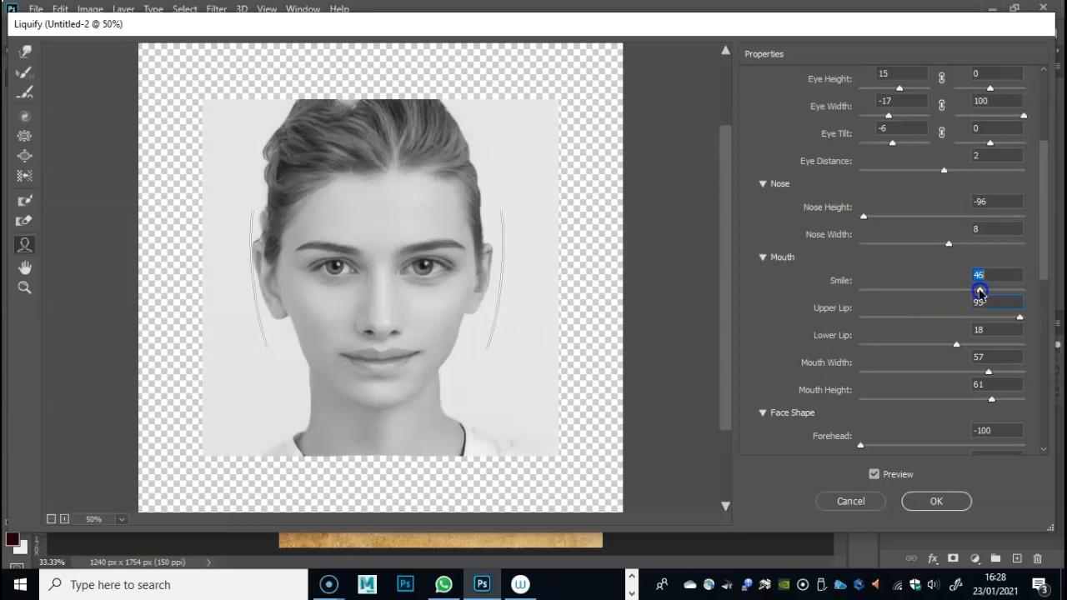
scroll(900, 283, up, 3)
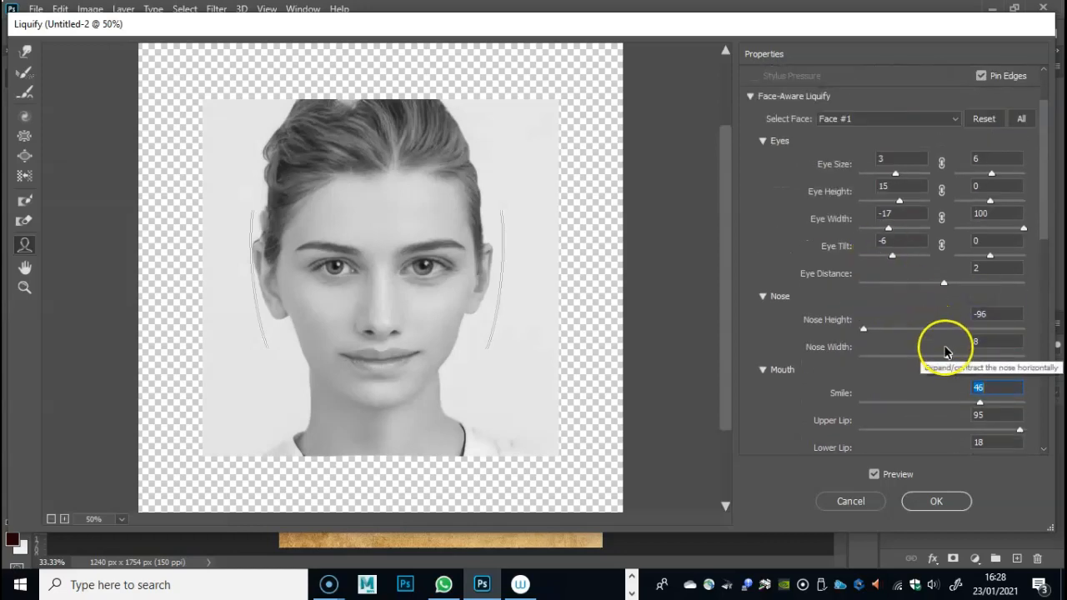
- Set the face's nose width to 100 and nose height to 34
drag(957, 360, 960, 360)
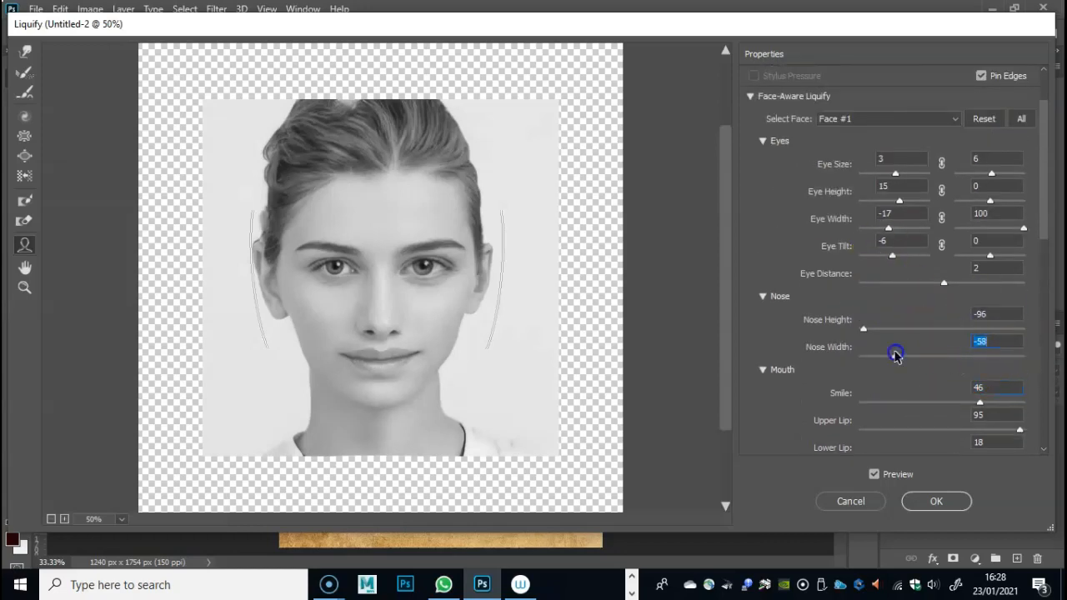
click(1020, 355)
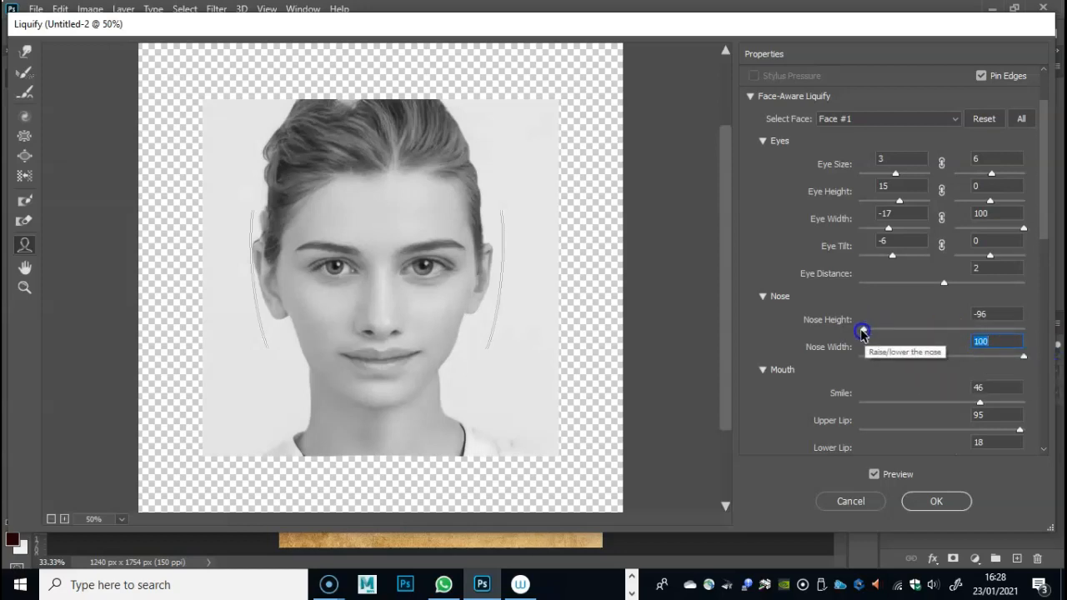
drag(862, 333, 969, 332)
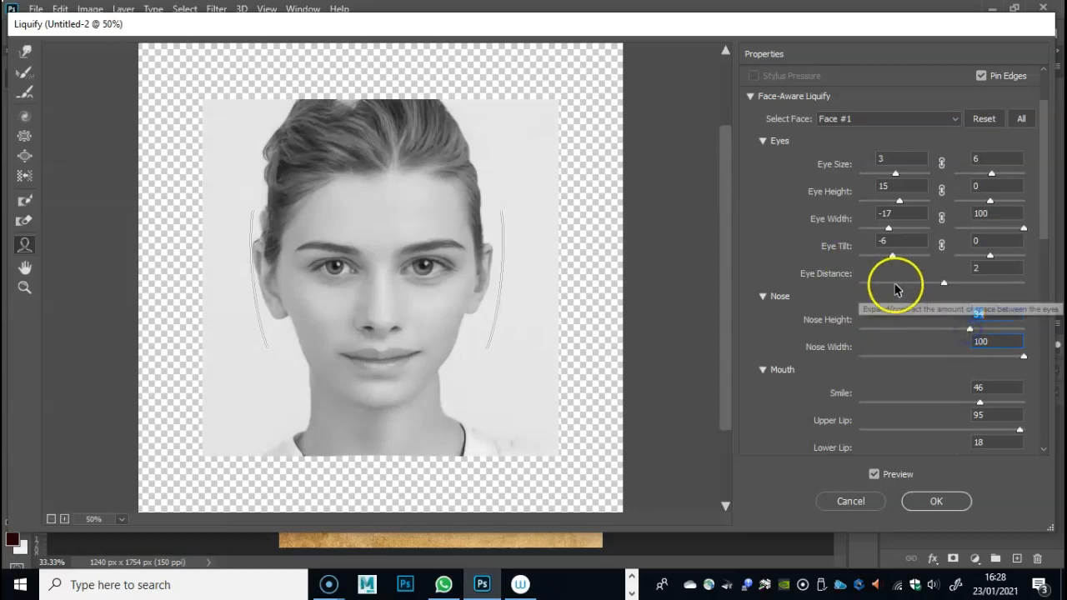
- Set the Forward Warp brush size to 144 and try a short warp on the eyebrow at the image's right
scroll(891, 278, up, 2)
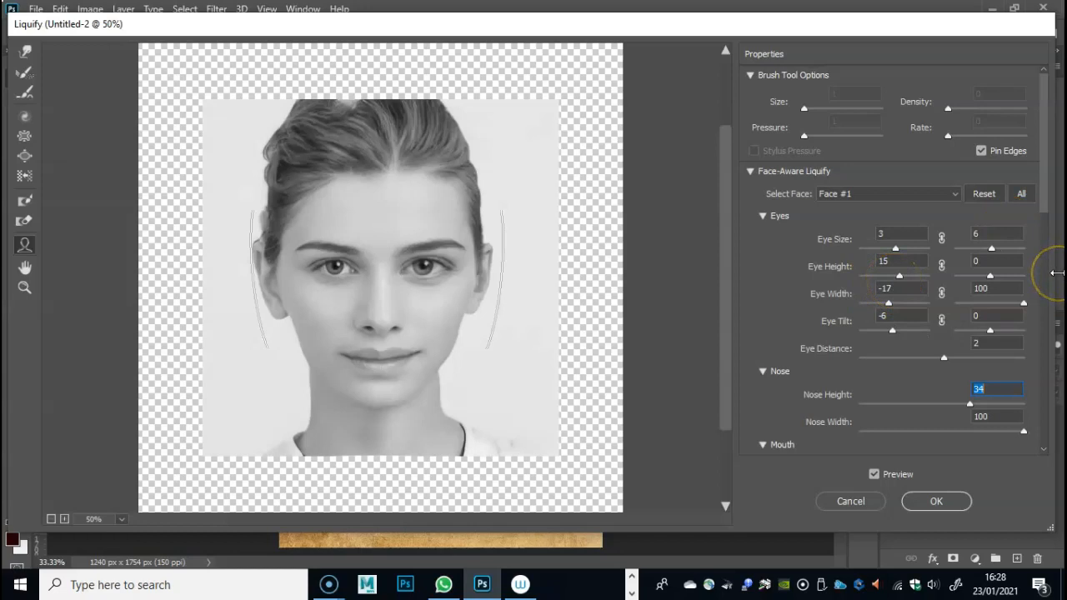
click(25, 52)
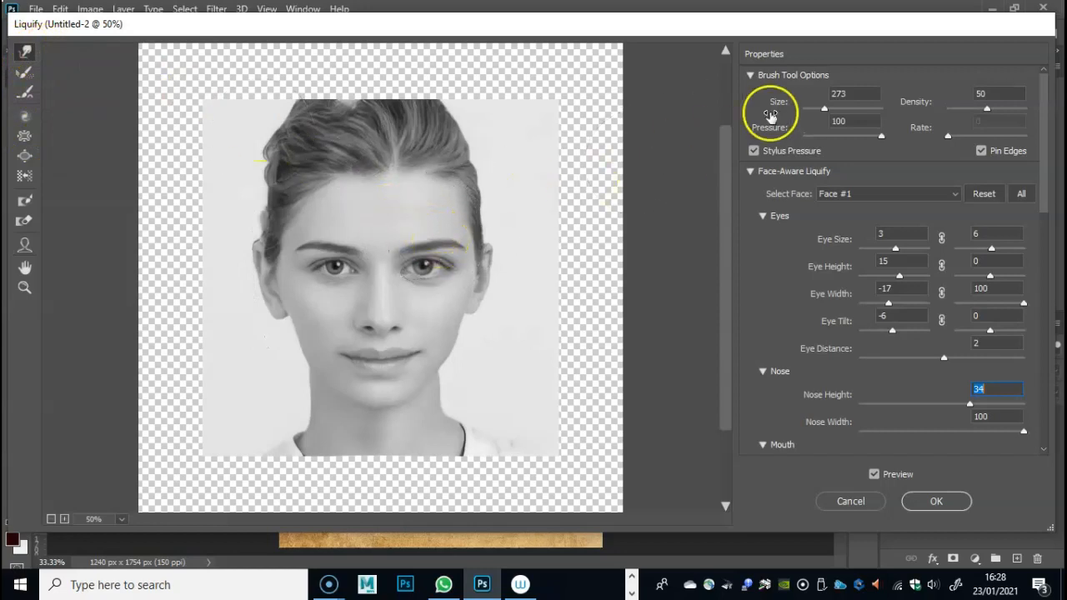
mouse_move(825, 107)
mouse_down()
mouse_move(812, 109)
mouse_move(823, 109)
mouse_up()
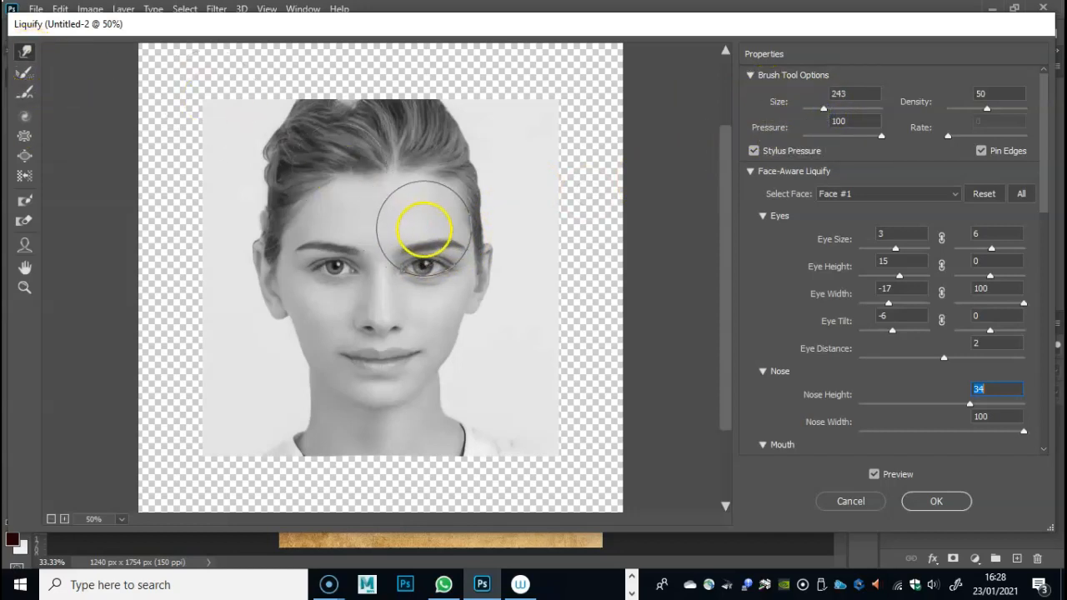
drag(824, 111, 817, 109)
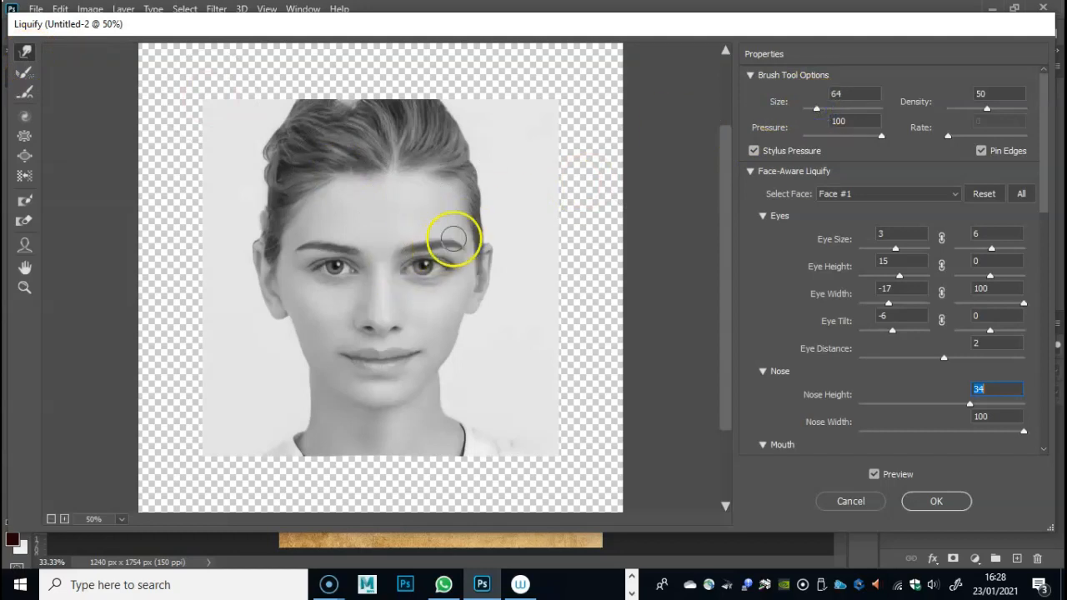
drag(816, 111, 825, 111)
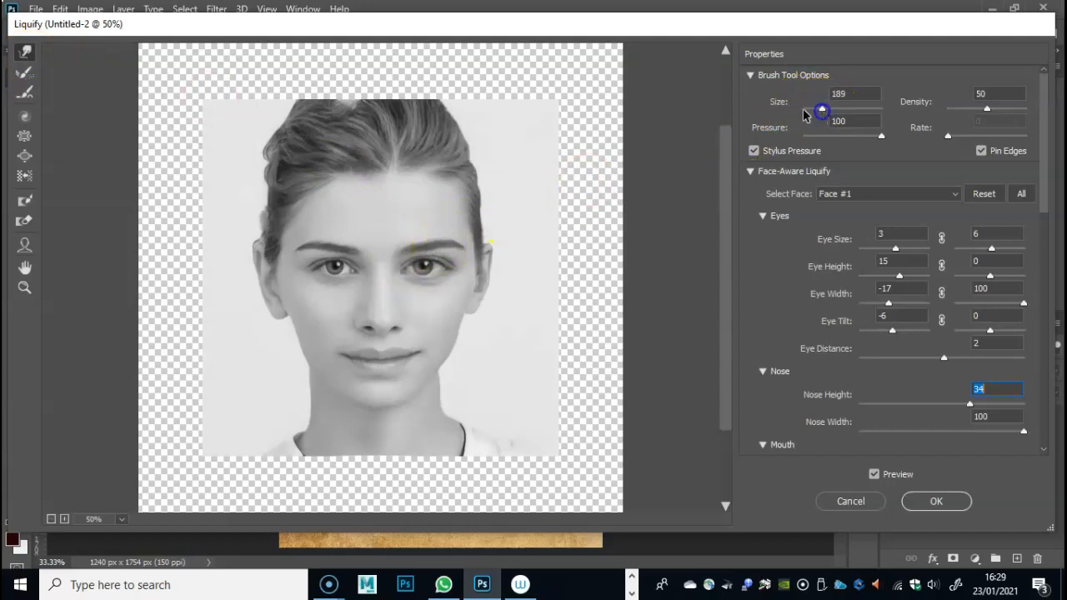
drag(821, 113, 817, 108)
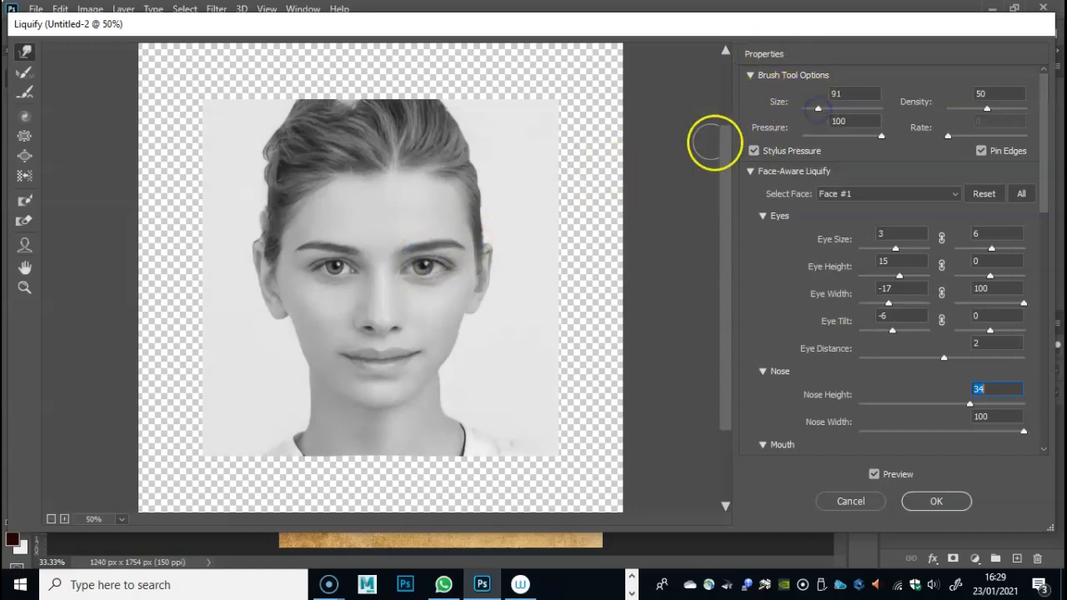
drag(823, 108, 820, 109)
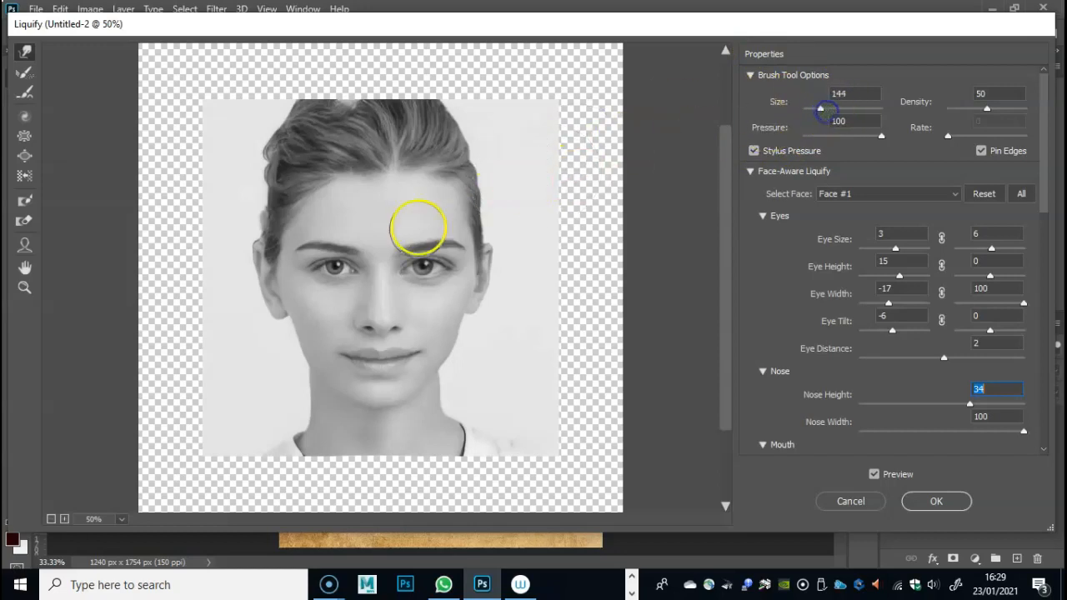
mouse_move(450, 236)
mouse_down()
mouse_move(434, 234)
mouse_move(445, 236)
mouse_up()
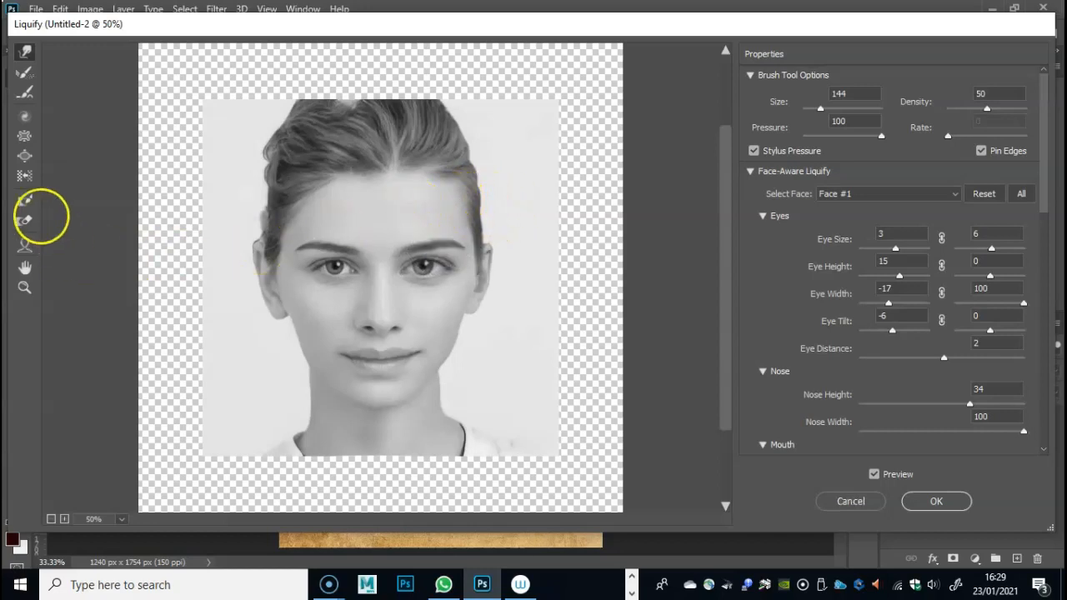
- Protect both eyes with the Freeze Mask tool at brush size 53
click(24, 203)
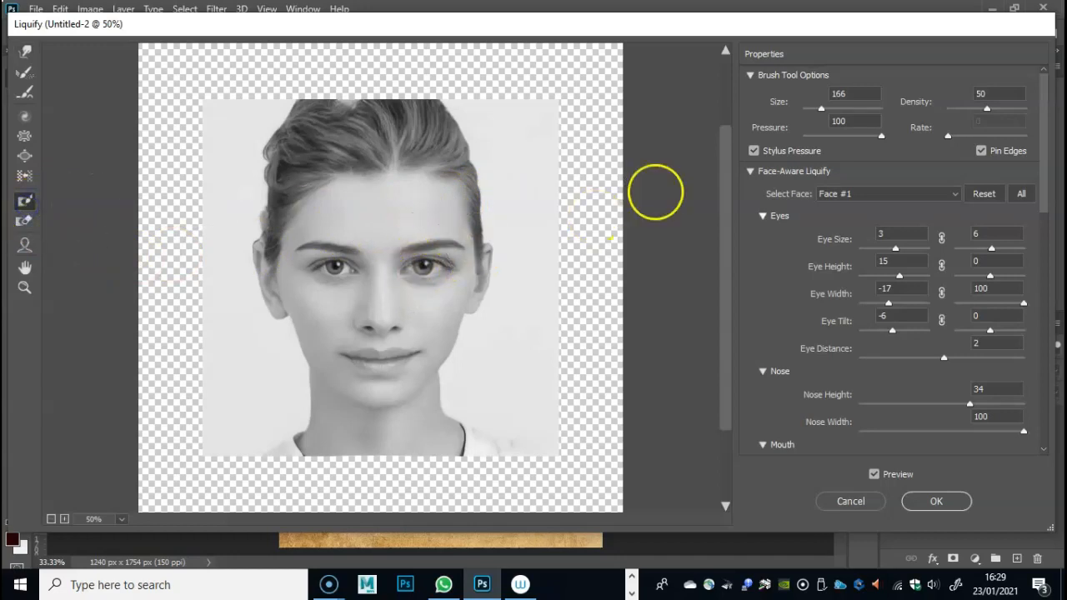
drag(821, 107, 817, 111)
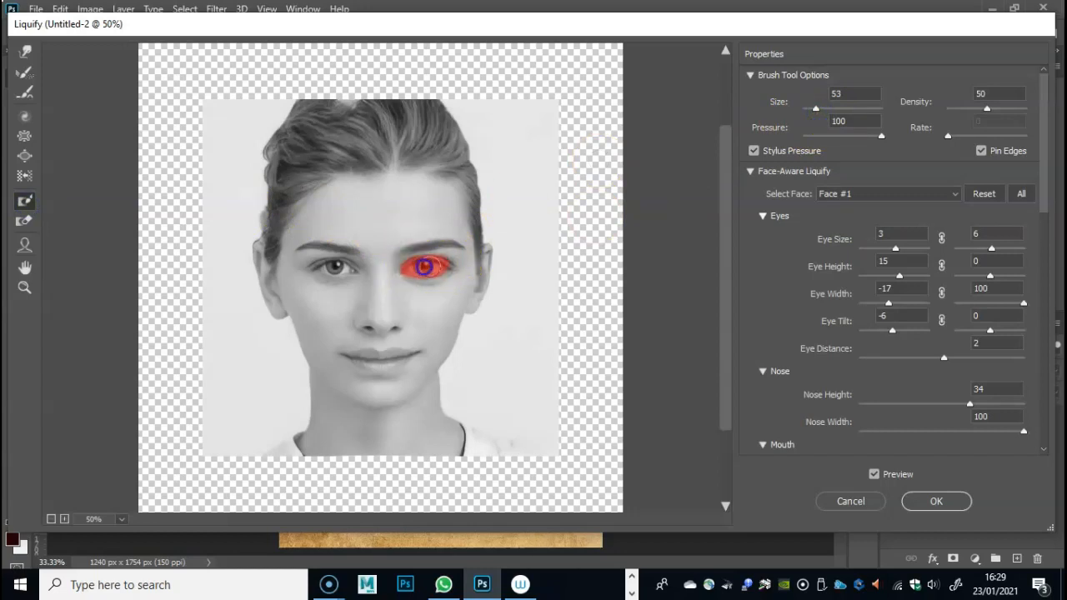
drag(439, 270, 422, 272)
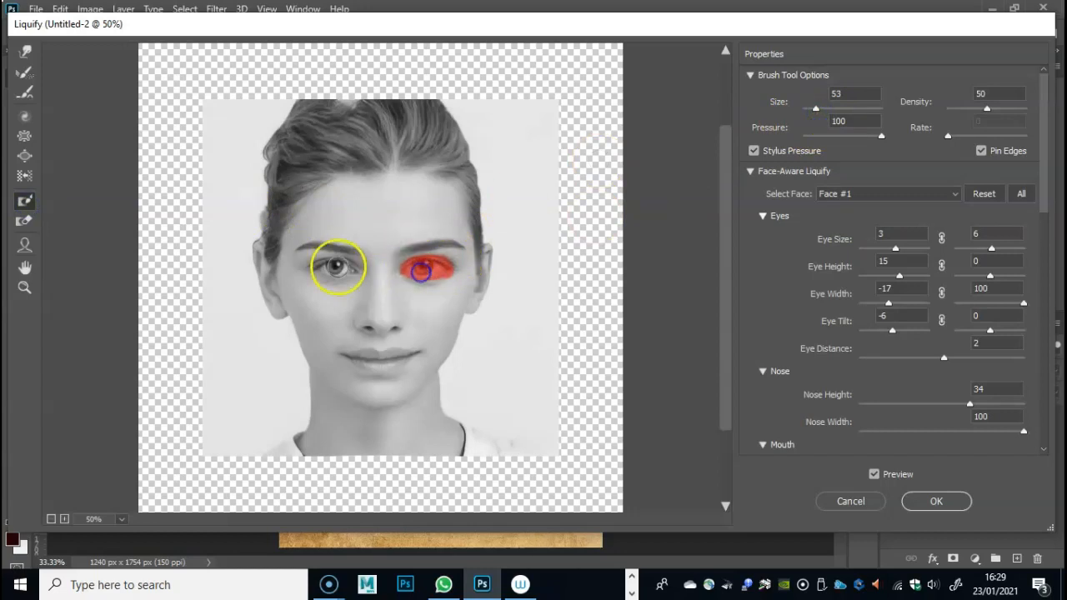
drag(338, 269, 329, 267)
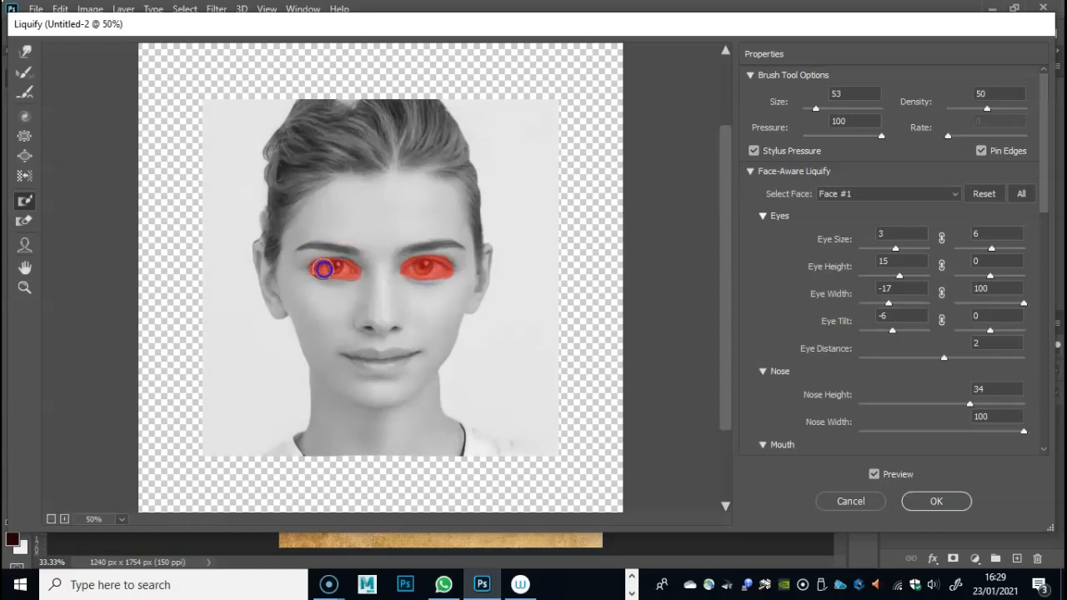
- Reshape both eyebrows with the Forward Warp tool at size 144, and thaw the masks over the eyes
click(24, 52)
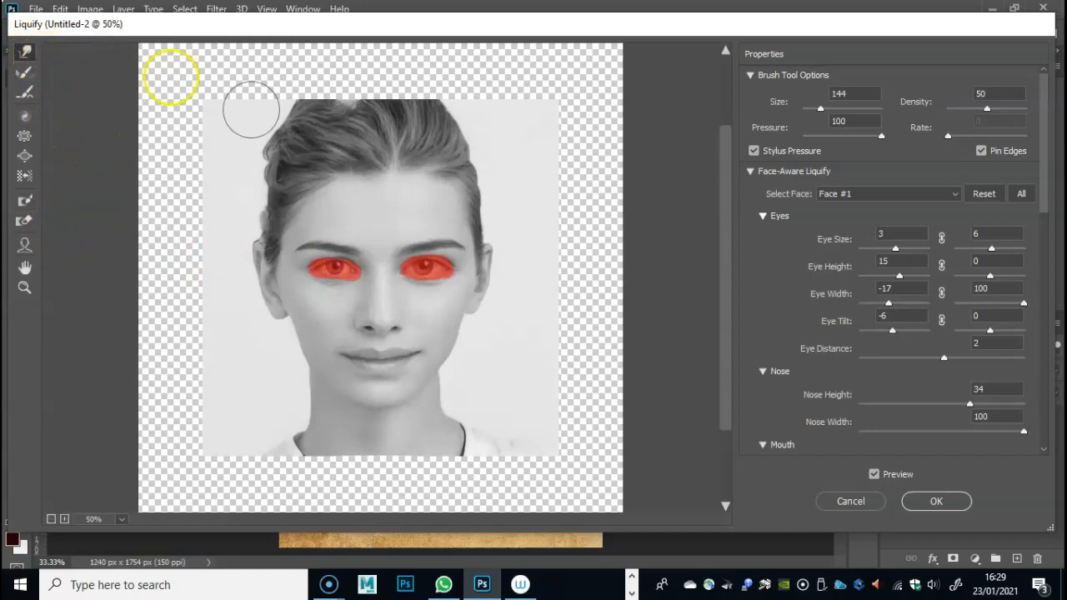
drag(443, 244, 445, 238)
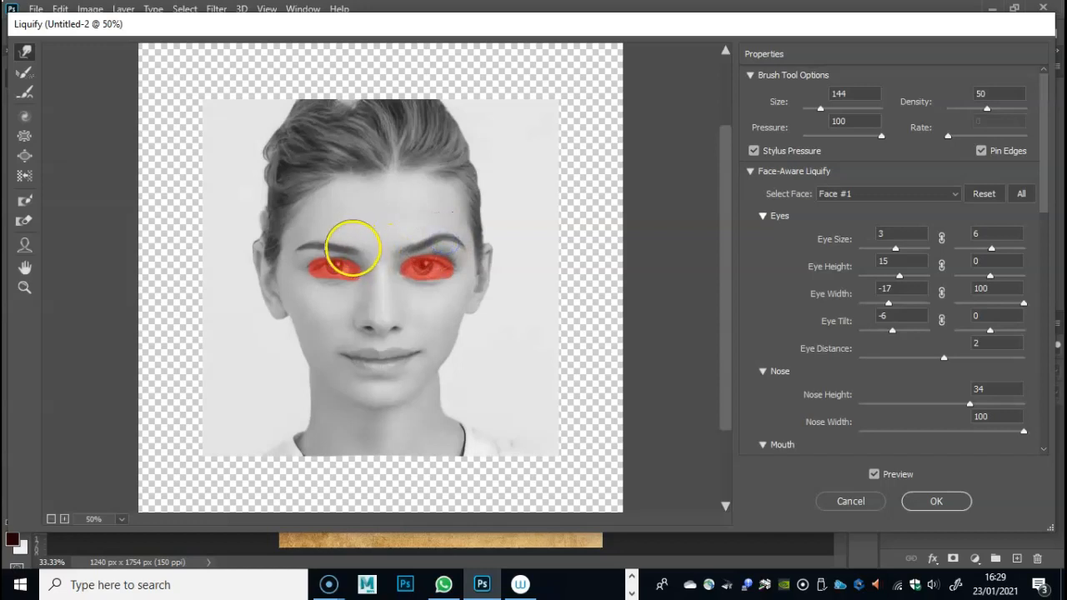
mouse_move(357, 245)
mouse_down()
mouse_move(350, 262)
mouse_move(352, 240)
mouse_up()
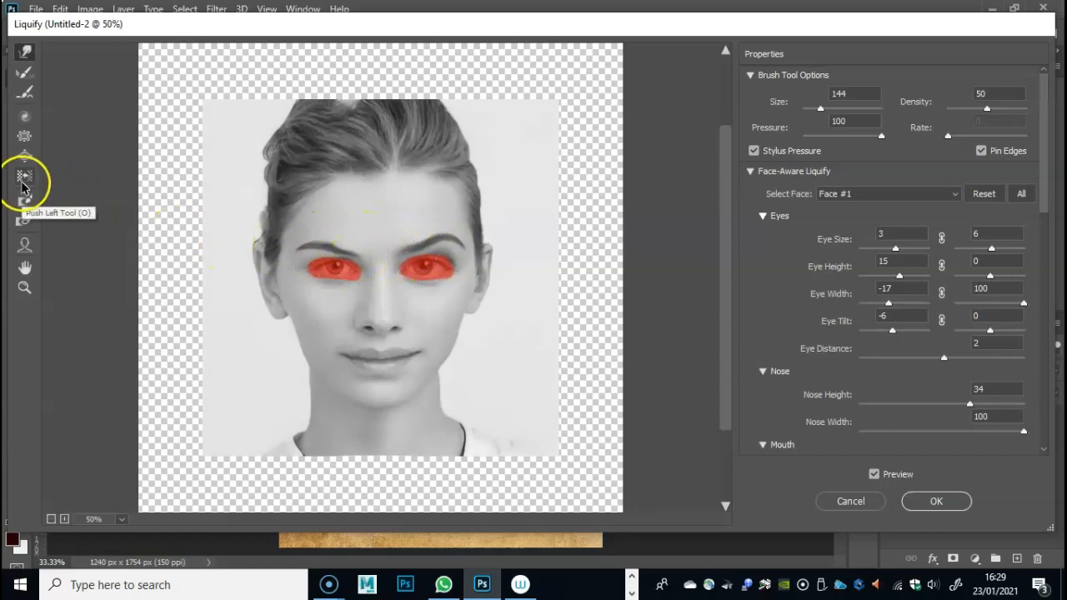
click(24, 221)
mouse_move(380, 269)
mouse_down()
mouse_move(330, 271)
mouse_move(495, 273)
mouse_move(353, 268)
mouse_move(436, 259)
mouse_move(410, 256)
mouse_up()
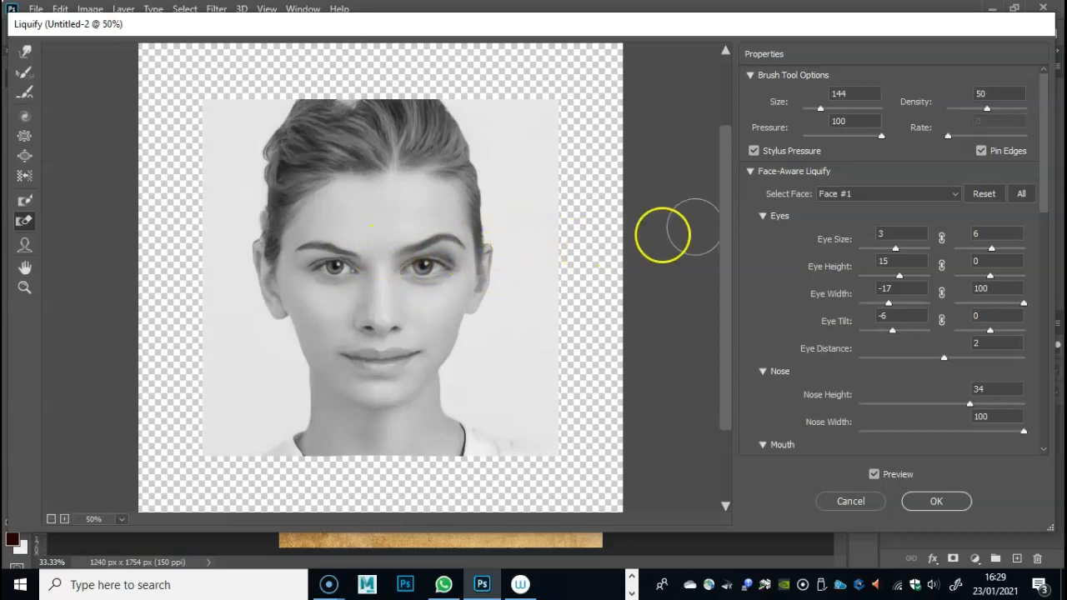
- Shrink both eyes with the Pucker tool at brush size 189
click(25, 137)
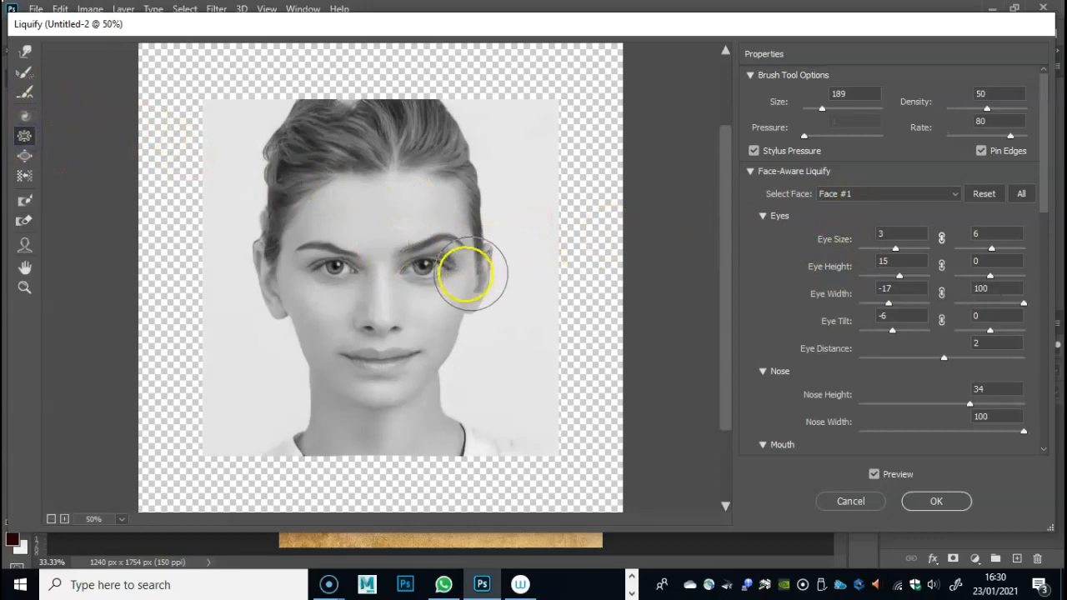
drag(422, 276, 424, 278)
mouse_move(330, 277)
mouse_down()
mouse_move(376, 278)
mouse_move(346, 275)
mouse_move(350, 263)
mouse_move(409, 261)
mouse_move(376, 256)
mouse_move(378, 305)
mouse_move(275, 248)
mouse_move(233, 171)
mouse_move(98, 173)
mouse_up()
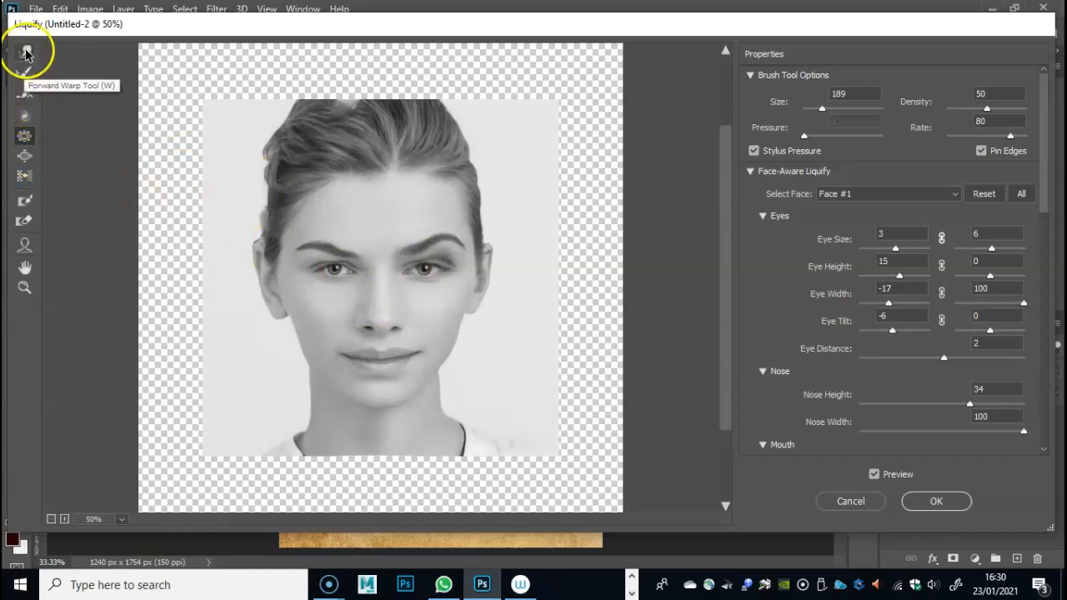
- Set the Bloat brush size to 144 and bloat along the nose bridge up to the brow
click(25, 157)
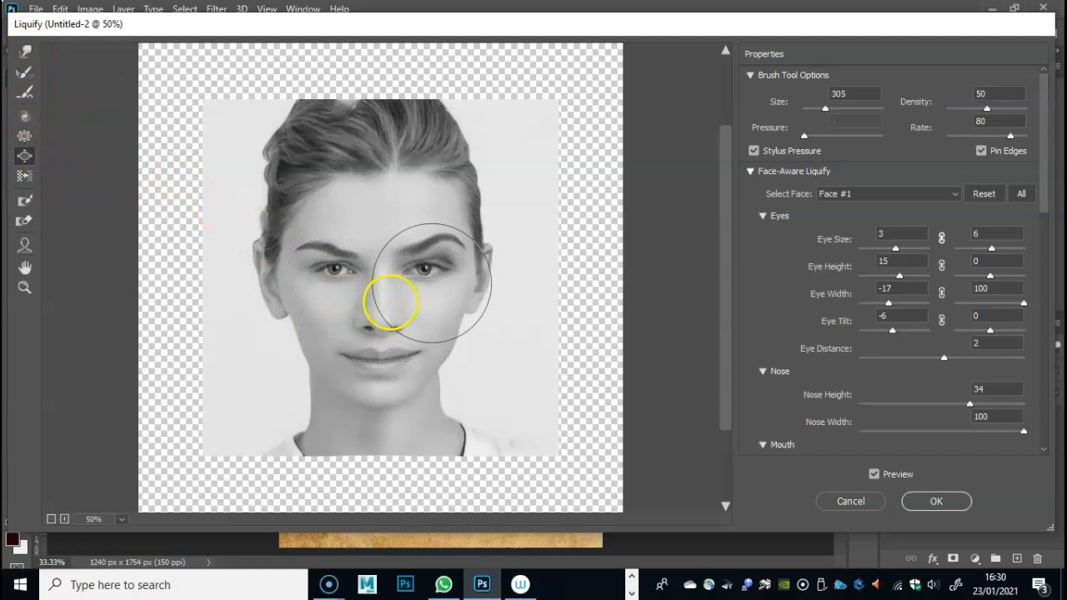
drag(825, 108, 821, 109)
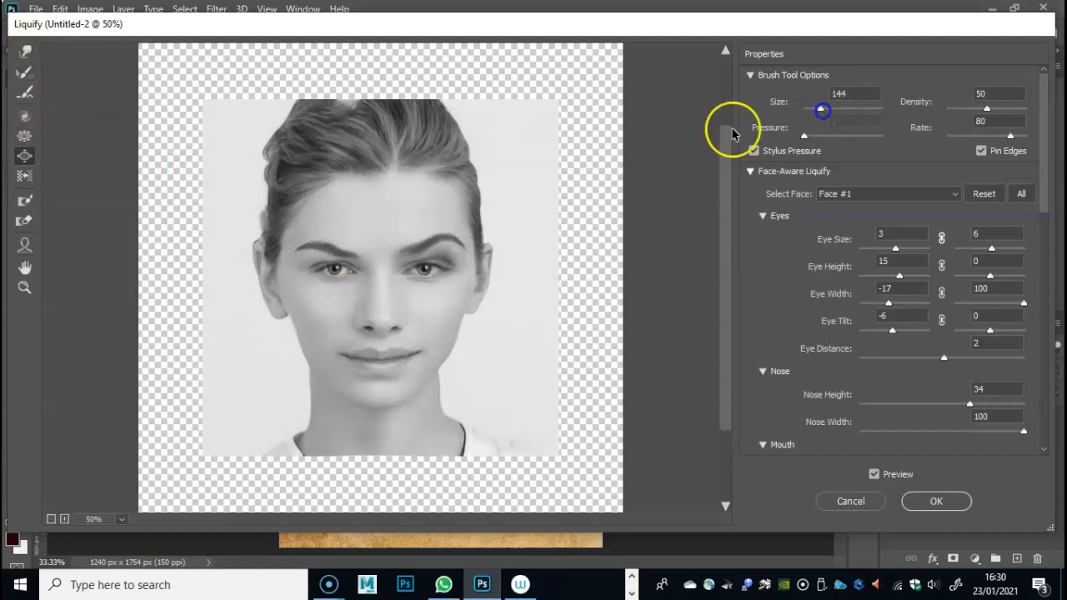
drag(381, 310, 372, 297)
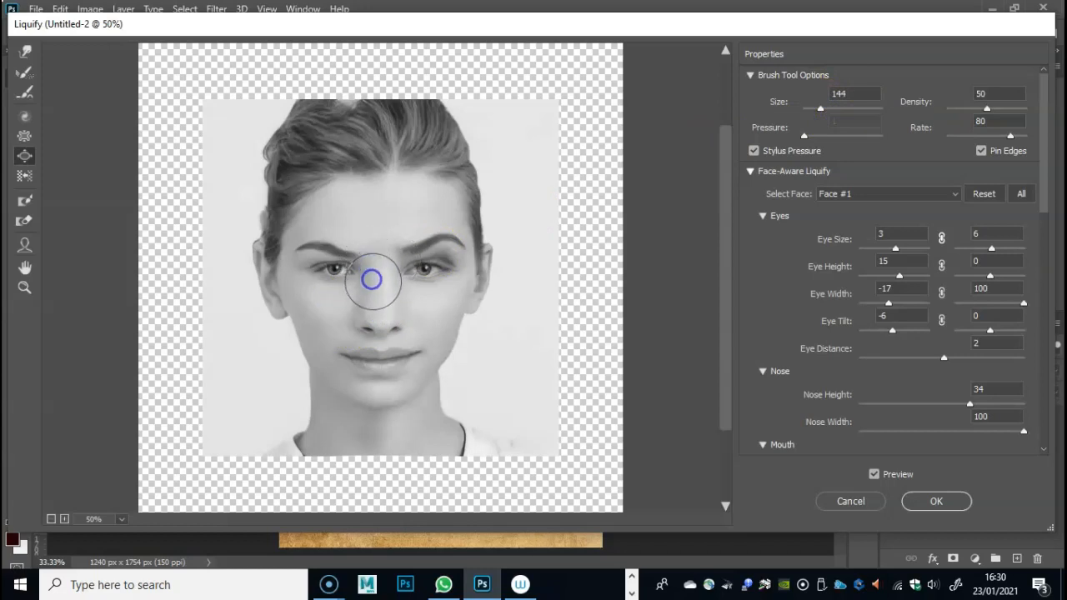
click(367, 245)
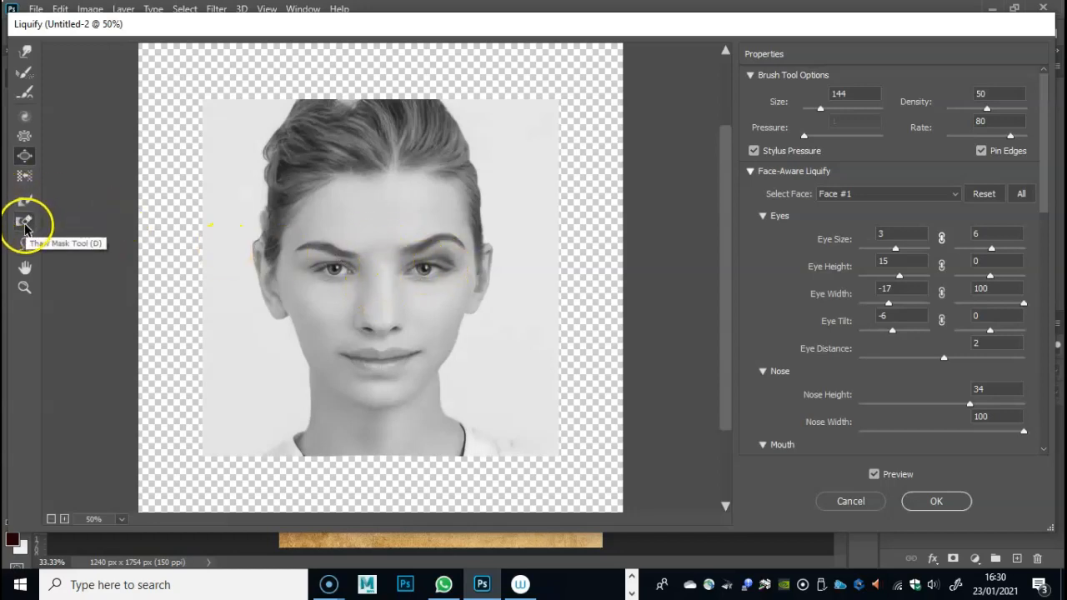
- Freeze both puckered eyes again with the mask brush at size 53
click(25, 201)
mouse_move(450, 272)
mouse_down()
mouse_move(428, 261)
mouse_move(439, 265)
mouse_up()
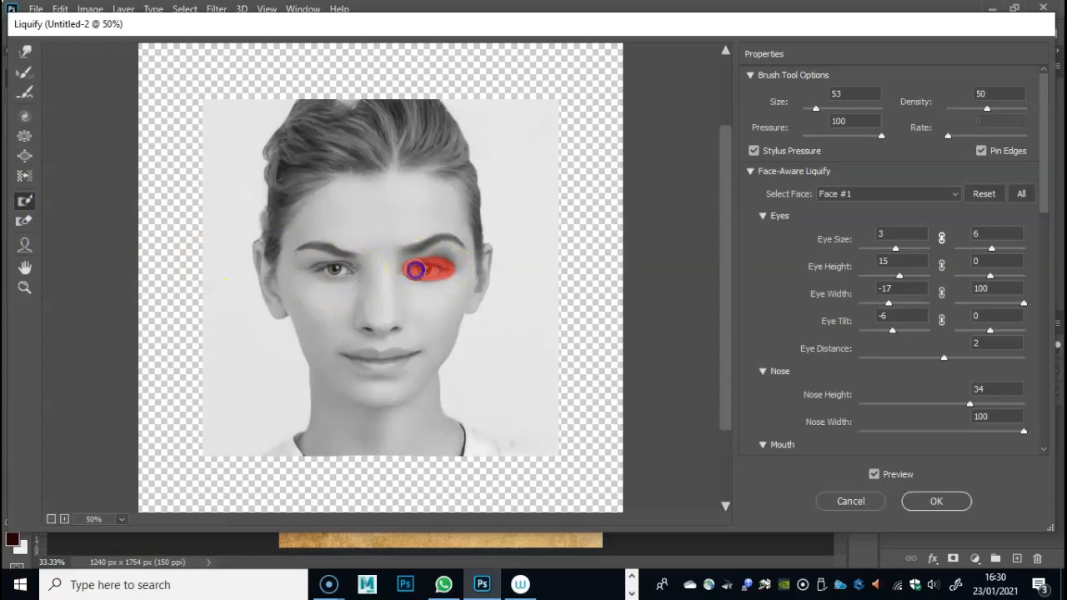
drag(329, 272, 334, 271)
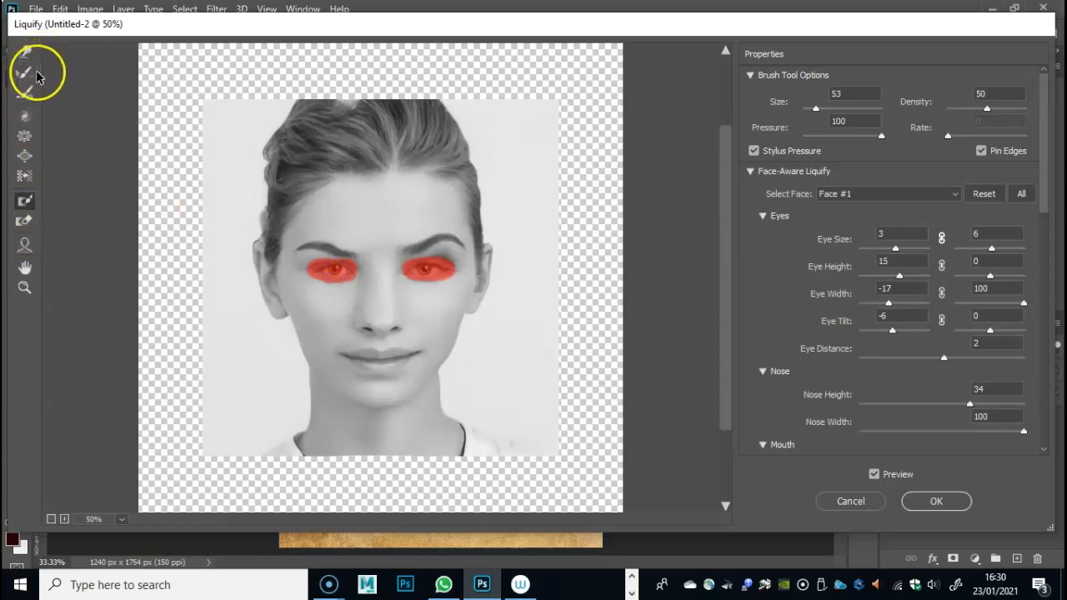
- Widen the nose bridge and both nostrils with the Bloat tool at size 144, and thaw the eye masks
click(25, 155)
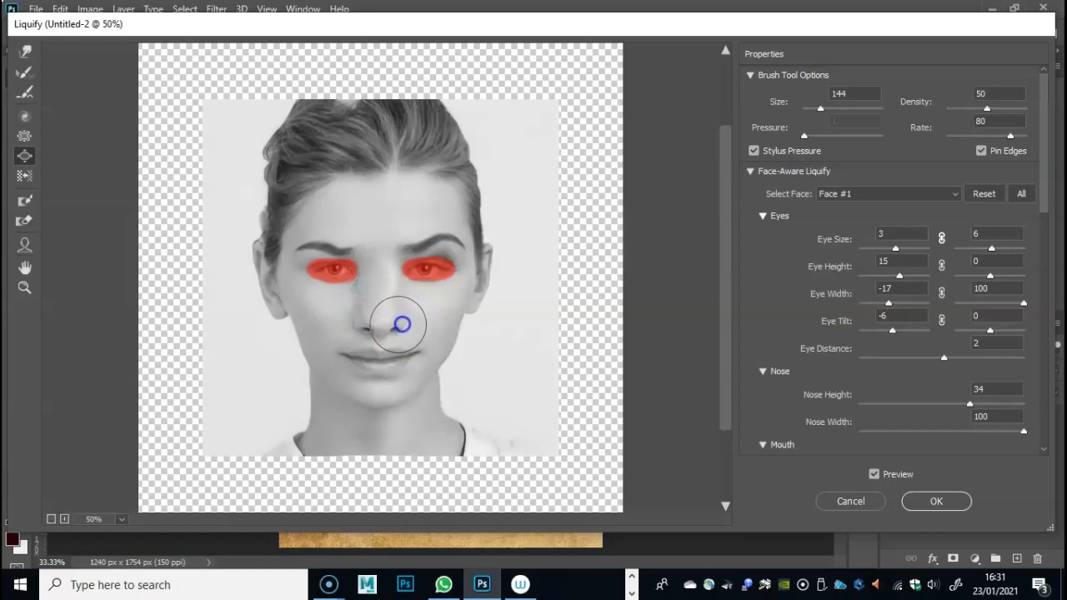
click(404, 323)
click(364, 328)
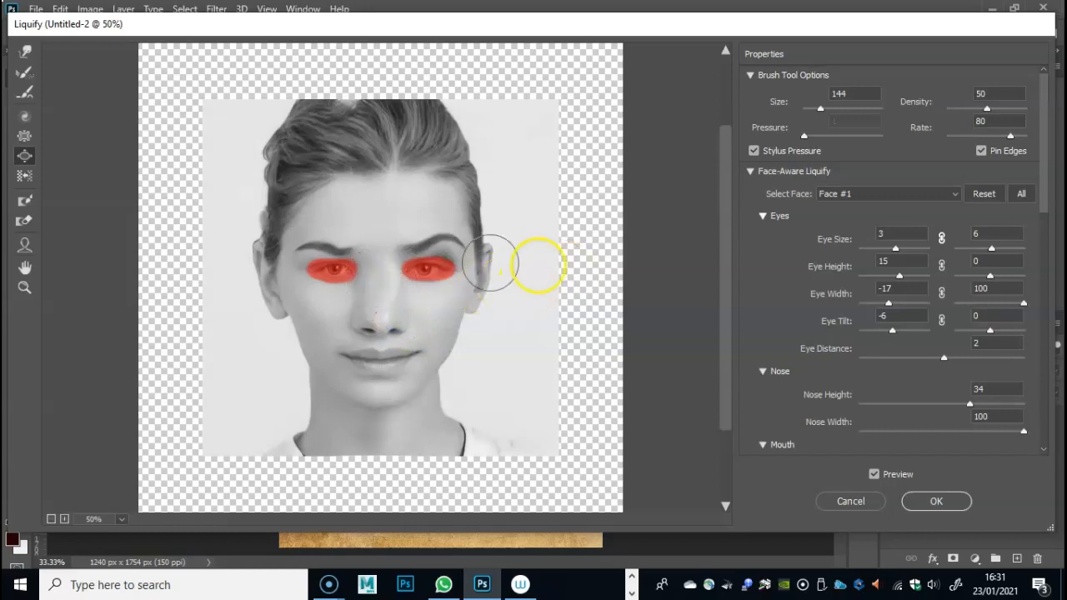
click(20, 224)
mouse_move(309, 274)
mouse_down()
mouse_move(453, 266)
mouse_move(426, 265)
mouse_up()
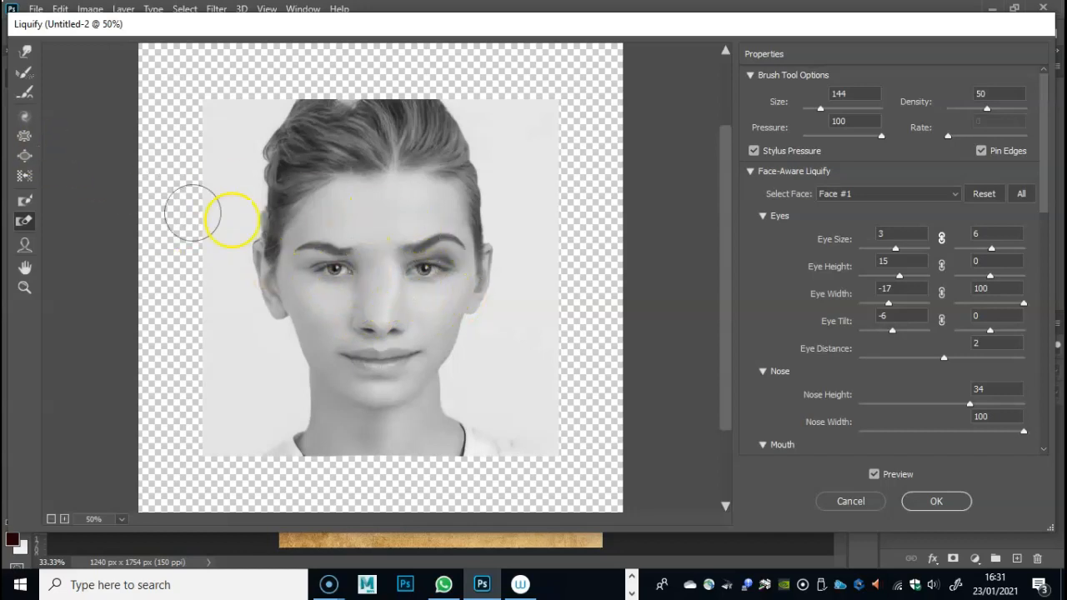
- Push the jaw and neck edge at the image's right inward with a size 378 Forward Warp brush, and undo the last stroke
click(25, 53)
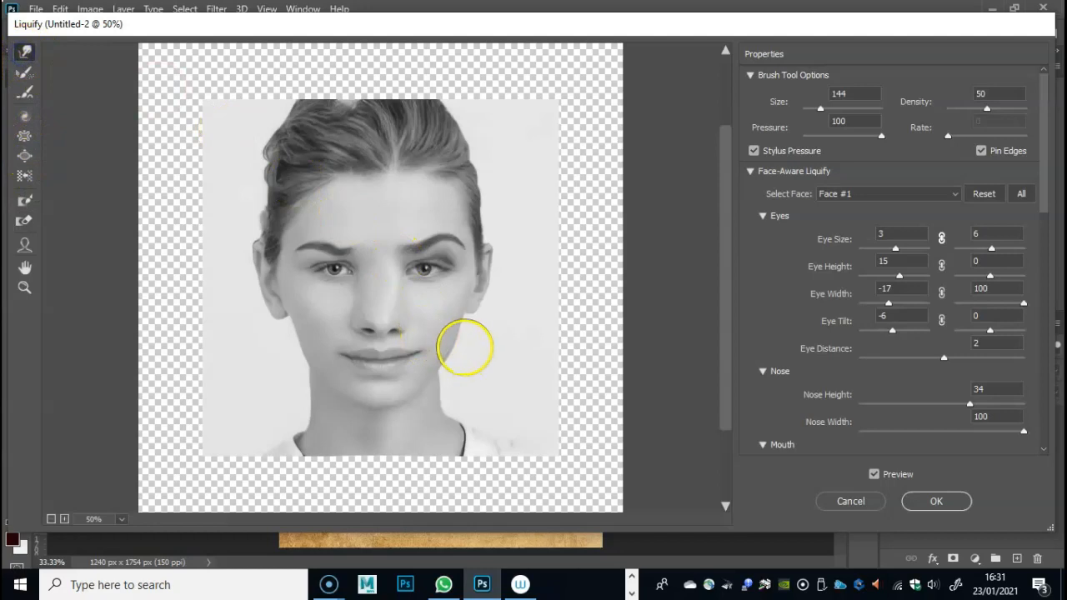
drag(822, 108, 827, 109)
drag(513, 384, 475, 375)
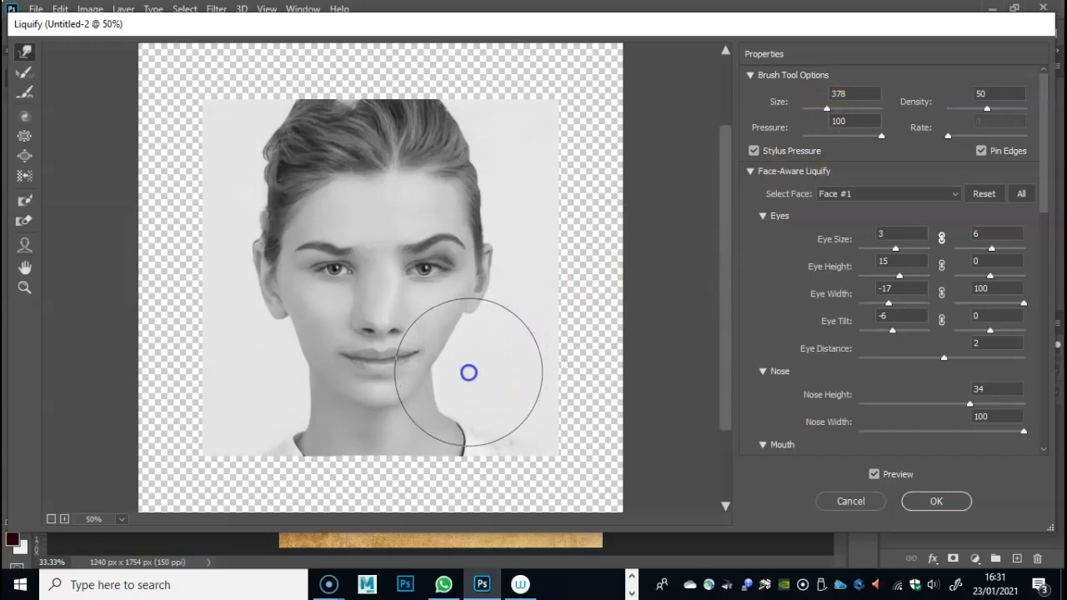
key(ctrl+z)
- Set the Forward Warp brush size to 200 and reshape the ear, cheek and temple edge at the image's right
drag(827, 112, 821, 110)
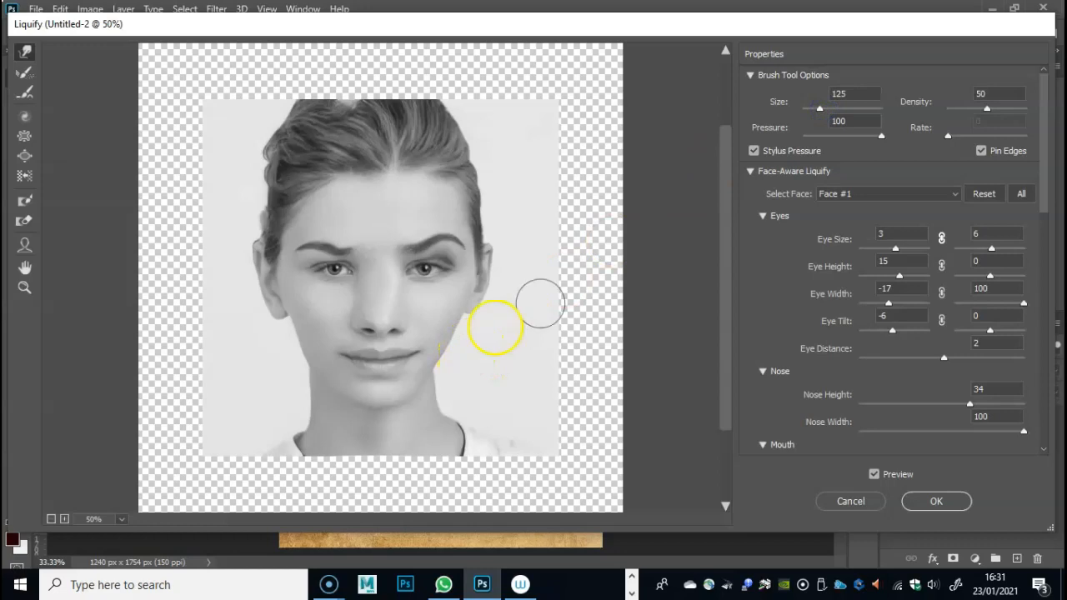
drag(831, 111, 835, 87)
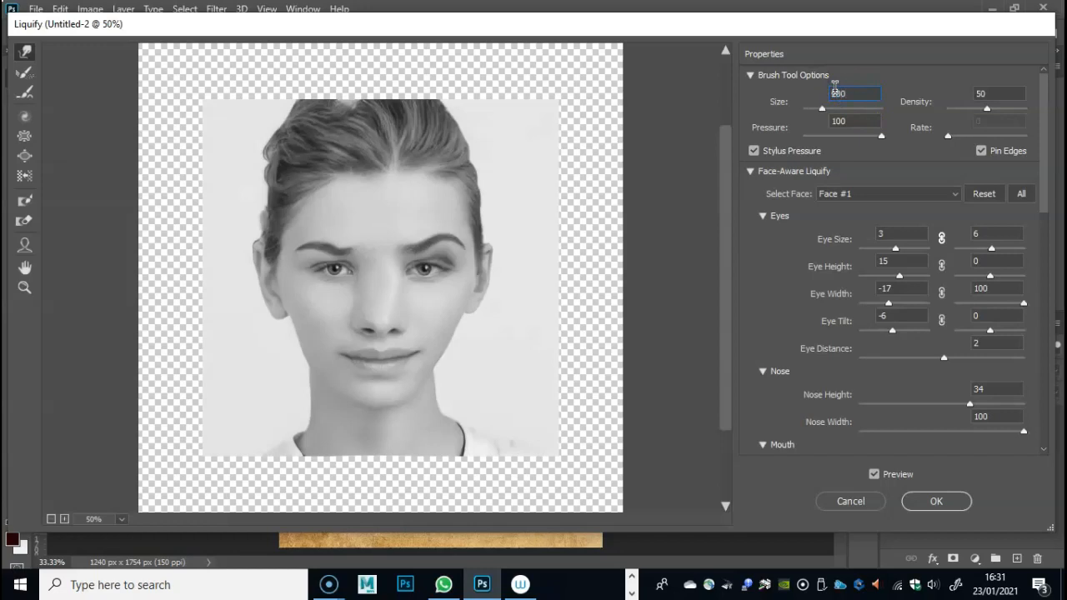
mouse_move(451, 229)
mouse_down()
mouse_move(415, 259)
mouse_move(455, 302)
mouse_move(459, 336)
mouse_up()
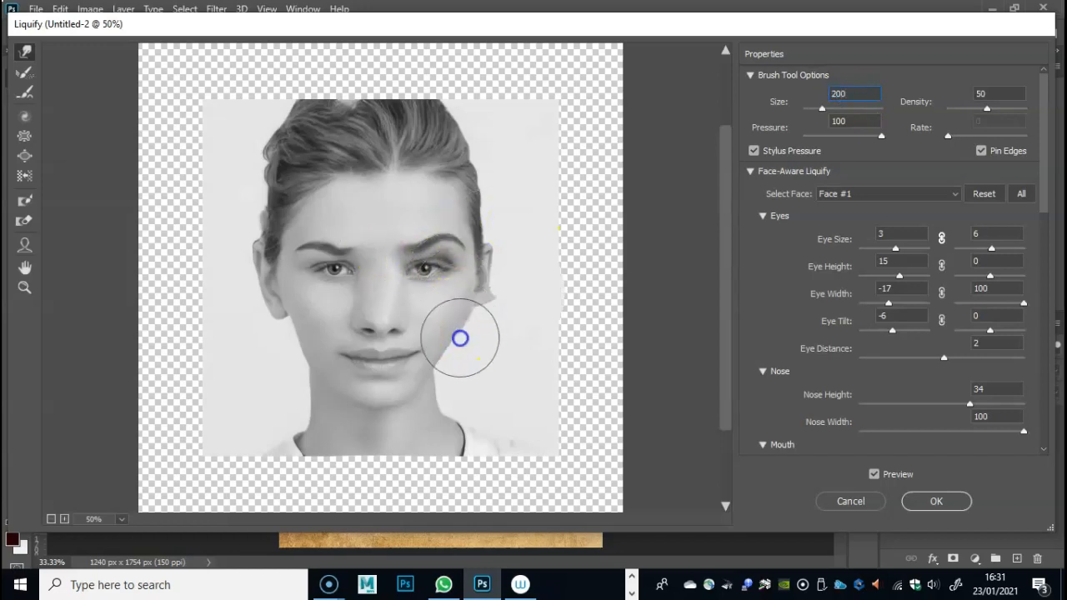
mouse_move(467, 297)
mouse_down()
mouse_move(464, 334)
mouse_move(326, 341)
mouse_move(278, 325)
mouse_move(308, 358)
mouse_move(405, 340)
mouse_move(362, 305)
mouse_move(469, 239)
mouse_move(467, 209)
mouse_move(494, 210)
mouse_move(487, 204)
mouse_up()
- Warp the temple and cheek at the image's left, then refine the jaw, chin and brow centre with the size 200 brush
drag(307, 207, 283, 213)
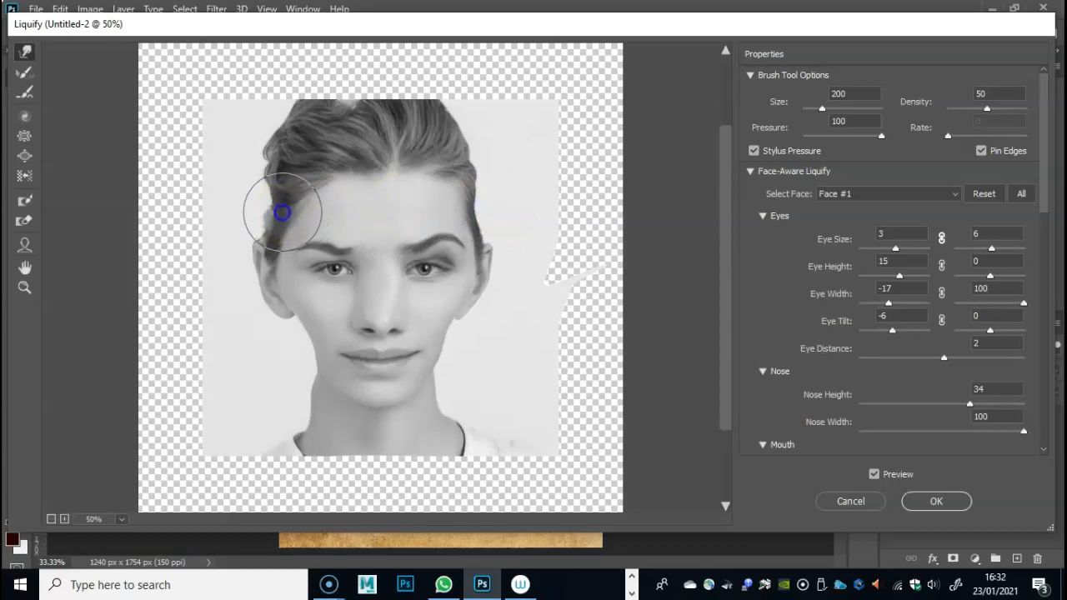
mouse_move(289, 327)
mouse_down()
mouse_move(316, 331)
mouse_move(286, 300)
mouse_move(278, 270)
mouse_move(304, 273)
mouse_up()
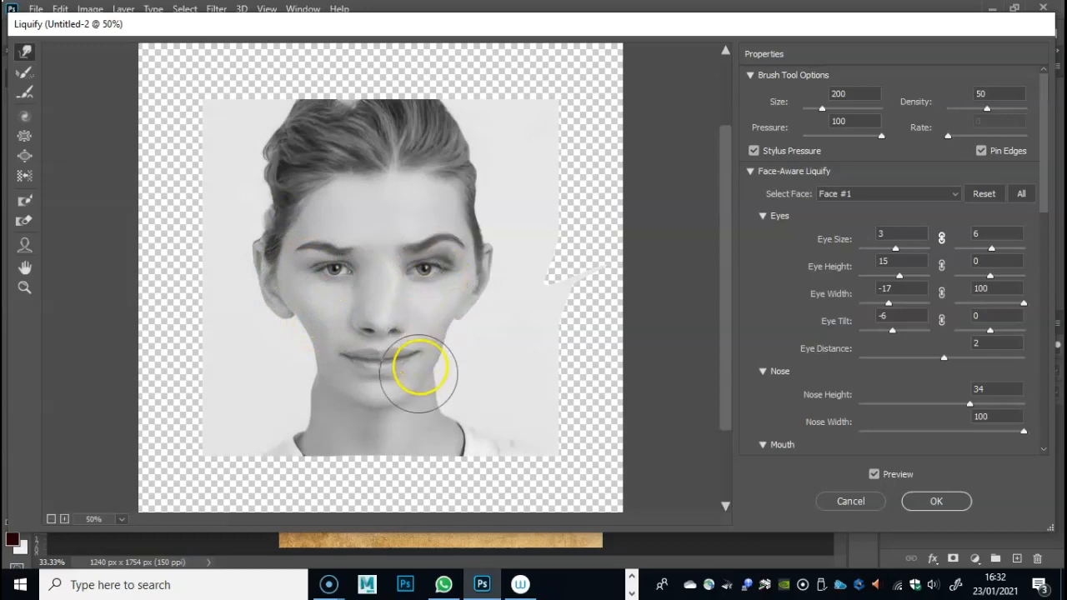
mouse_move(327, 393)
mouse_down()
mouse_move(337, 388)
mouse_move(315, 377)
mouse_up()
drag(389, 390, 378, 403)
drag(451, 360, 450, 364)
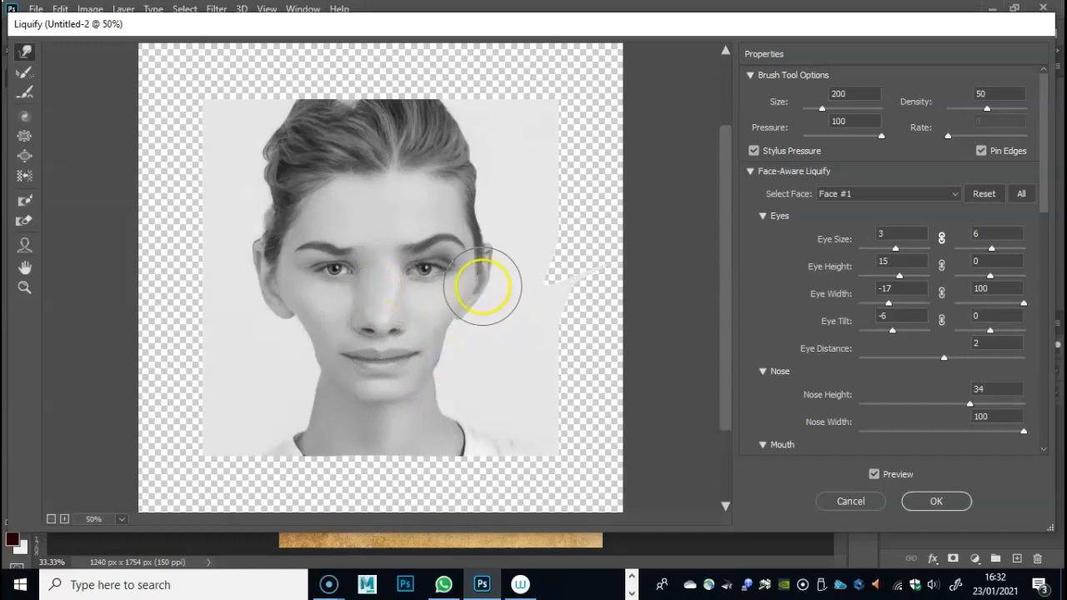
mouse_move(390, 230)
mouse_down()
mouse_move(424, 200)
mouse_move(336, 132)
mouse_move(356, 152)
mouse_move(438, 167)
mouse_move(321, 167)
mouse_move(445, 150)
mouse_move(350, 143)
mouse_move(393, 136)
mouse_move(347, 195)
mouse_move(399, 197)
mouse_up()
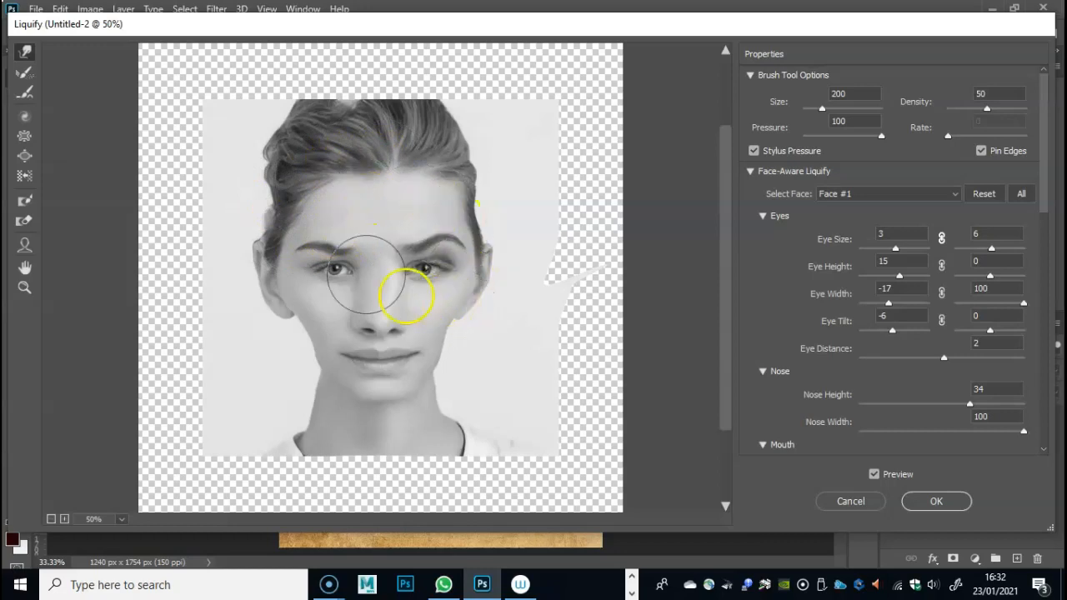
- Nudge the temple hair at the image's left, the inner brow and the mouth with the size 200 Forward Warp brush
click(24, 51)
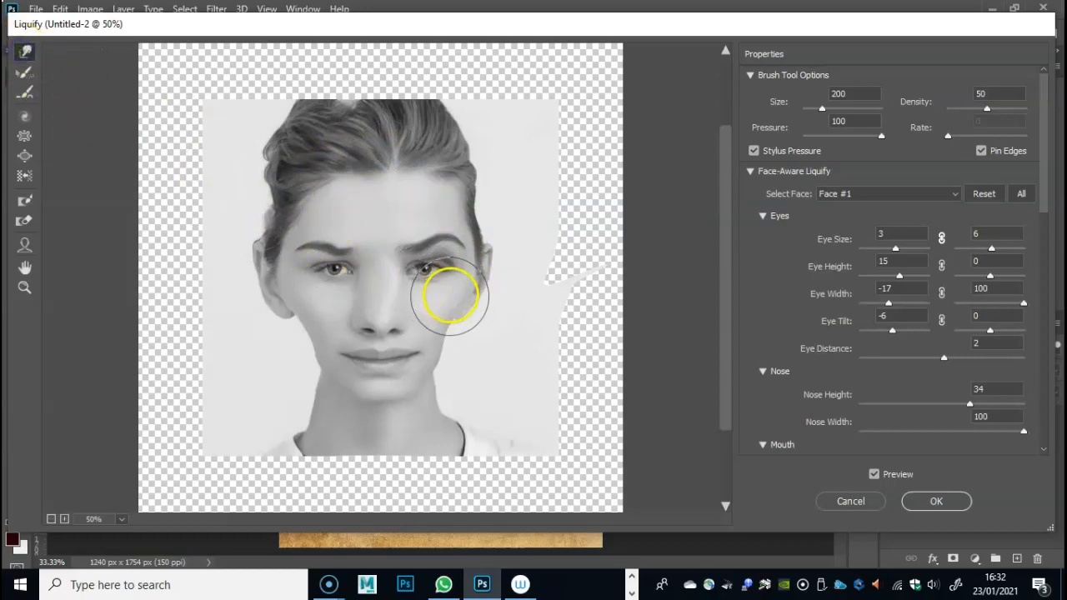
click(25, 157)
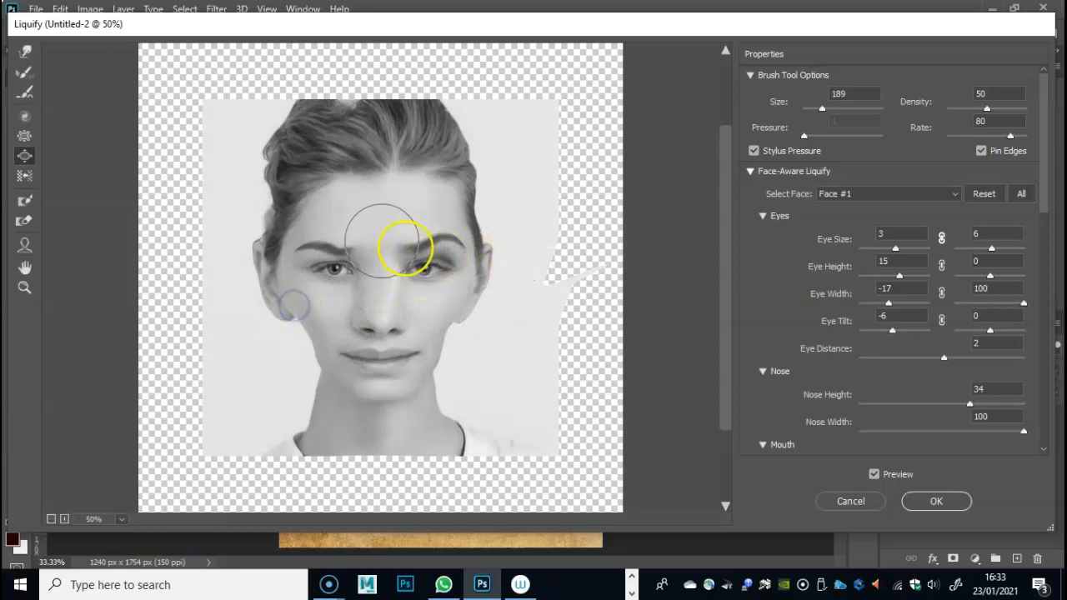
click(24, 51)
drag(267, 226, 280, 234)
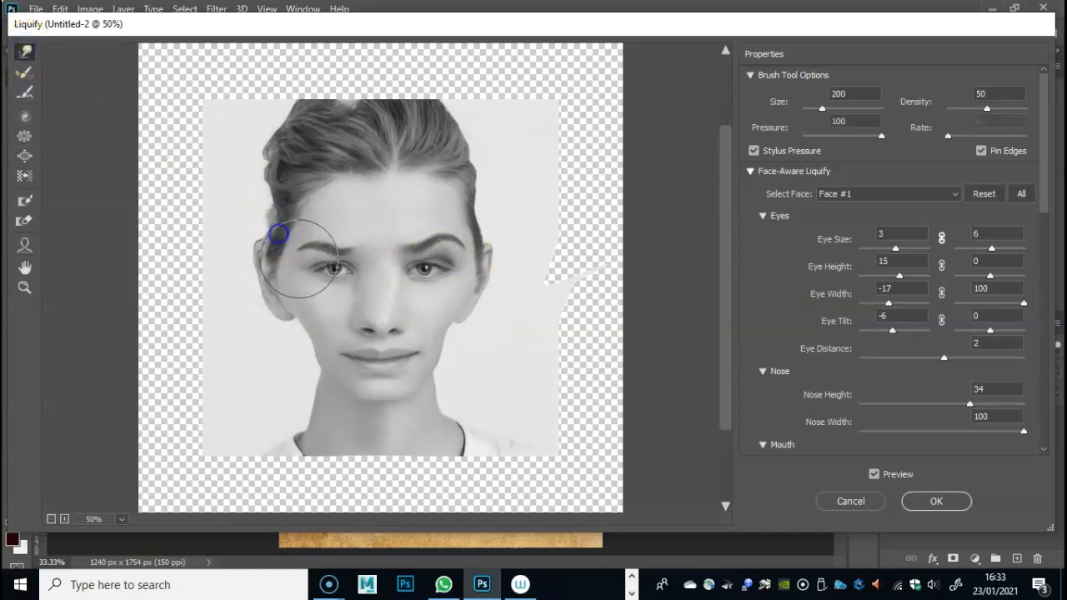
mouse_move(356, 236)
mouse_down()
mouse_move(364, 195)
mouse_move(384, 206)
mouse_move(367, 218)
mouse_up()
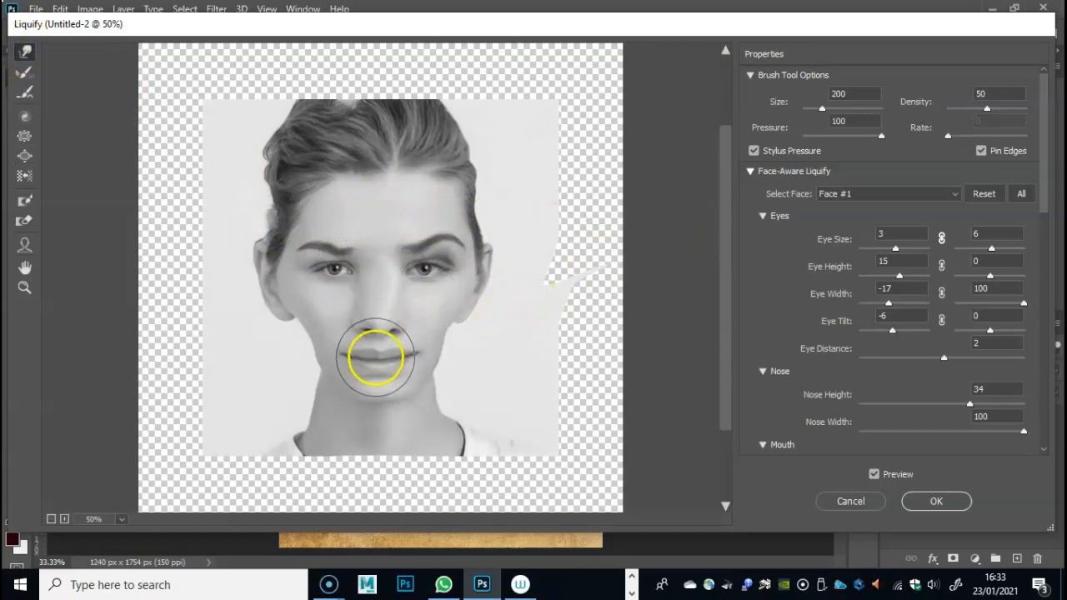
mouse_move(425, 343)
mouse_down()
mouse_move(440, 333)
mouse_move(377, 357)
mouse_move(374, 374)
mouse_up()
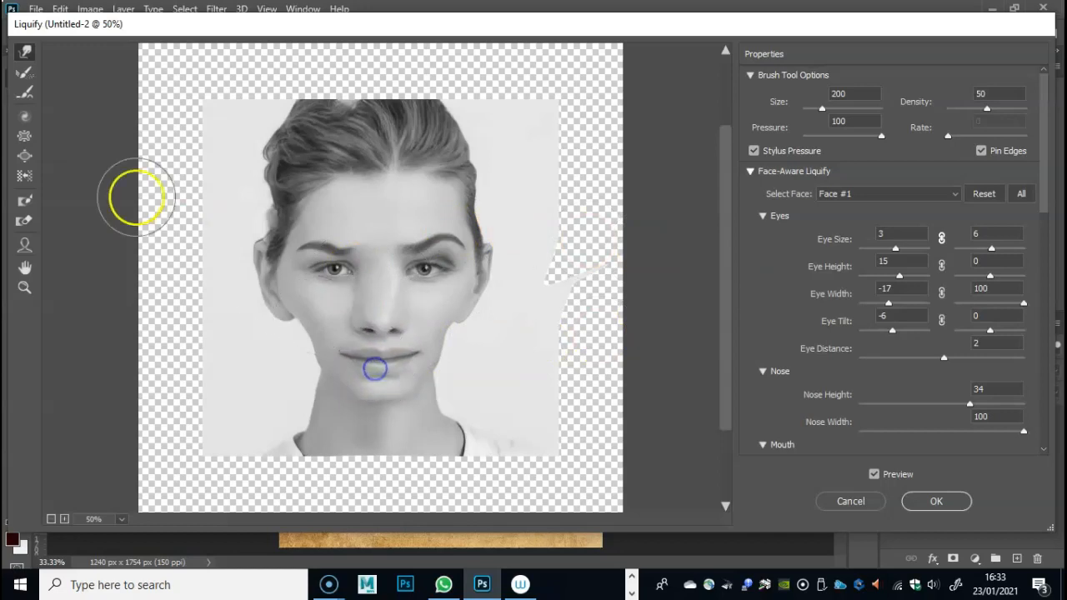
- Bloat the nose tip and the area around the eyes with the Bloat tool at size 189
click(24, 156)
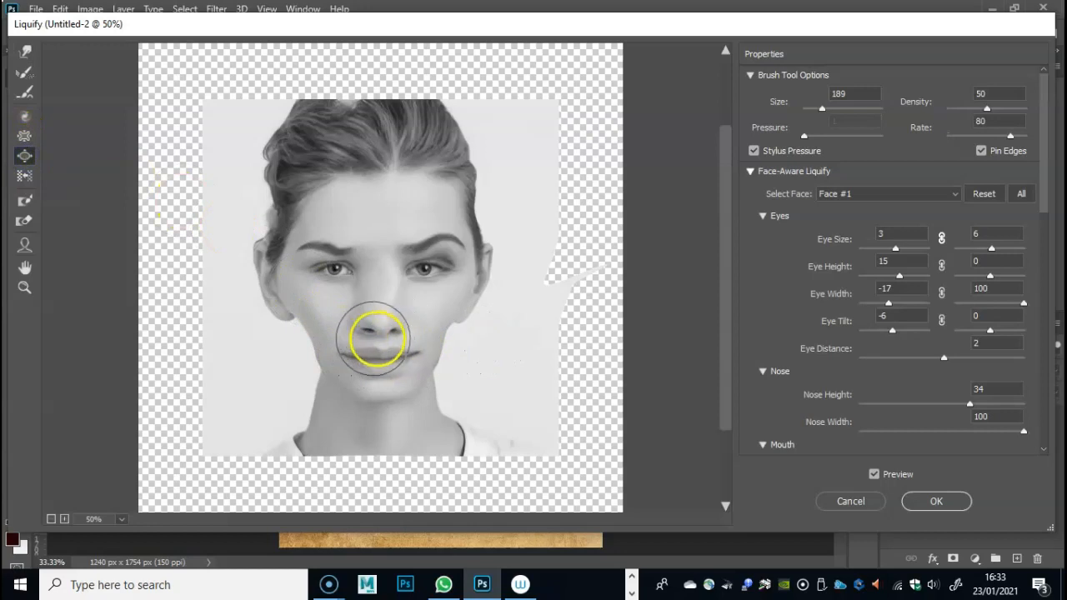
mouse_move(360, 335)
mouse_down()
mouse_move(376, 309)
mouse_move(391, 317)
mouse_up()
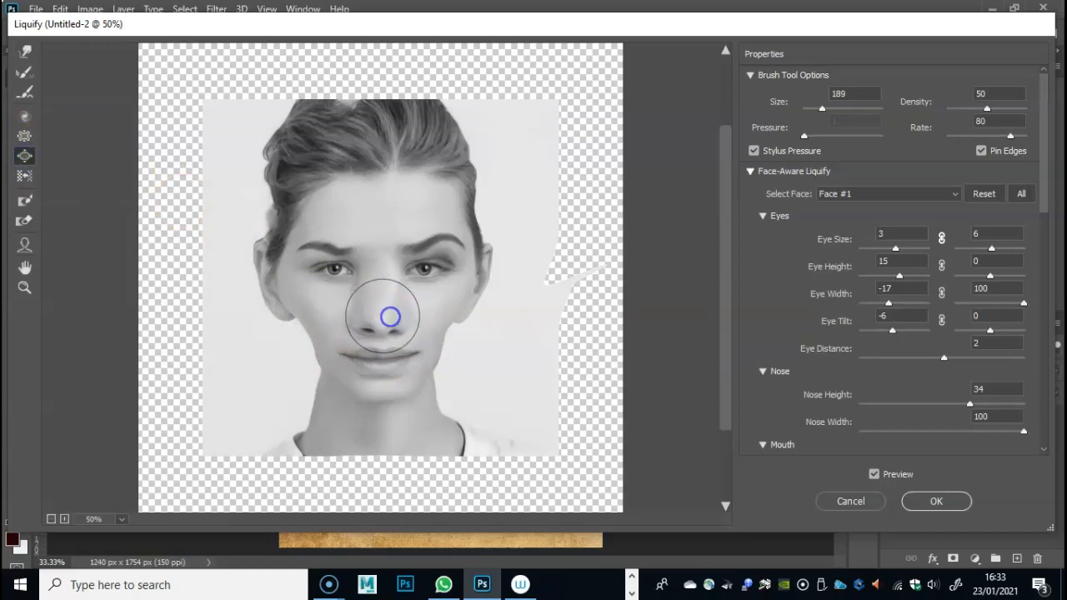
mouse_move(333, 241)
mouse_down()
mouse_move(547, 267)
mouse_move(707, 312)
mouse_move(444, 293)
mouse_up()
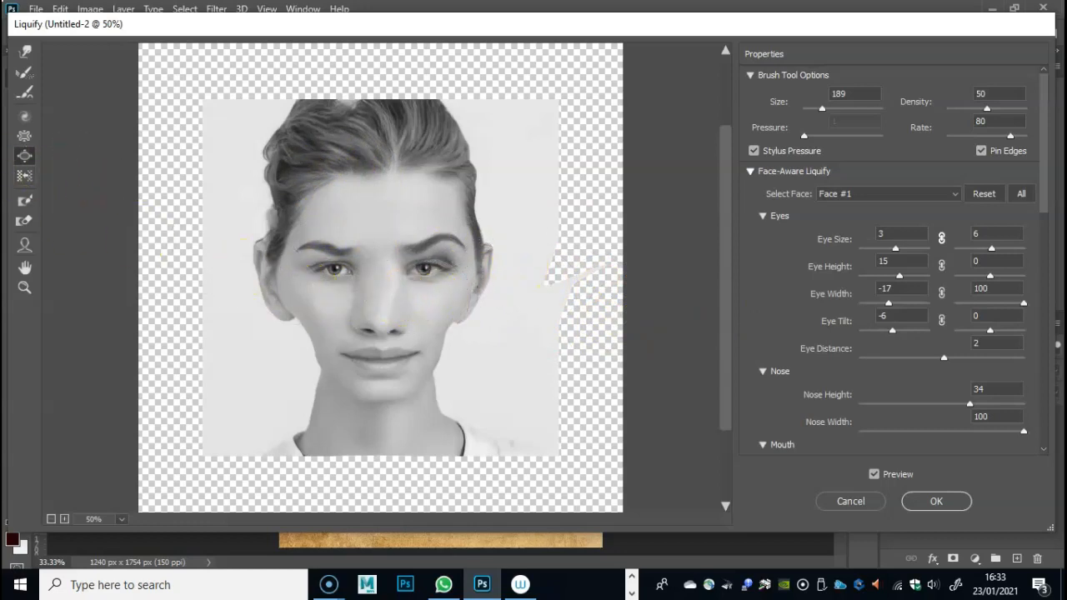
- Shrink both eyes and the upper nose bridge with the Pucker tool at size 189
click(23, 138)
click(430, 278)
click(323, 271)
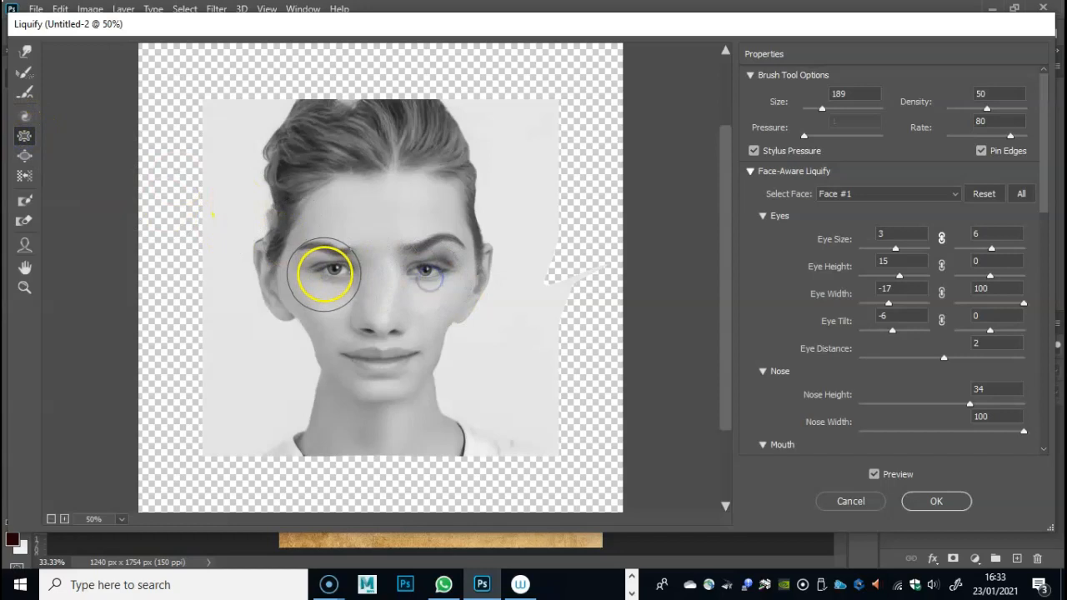
drag(342, 275, 376, 273)
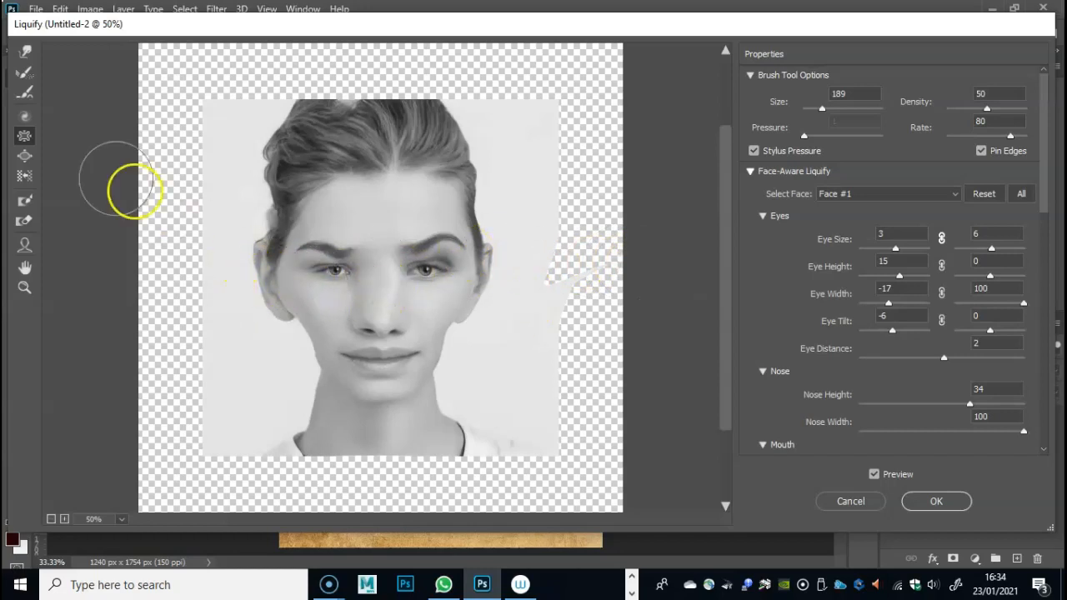
- Pucker the face edges beside both ears, and the eye and brow at the image's right, at brush size 189
drag(277, 282, 276, 277)
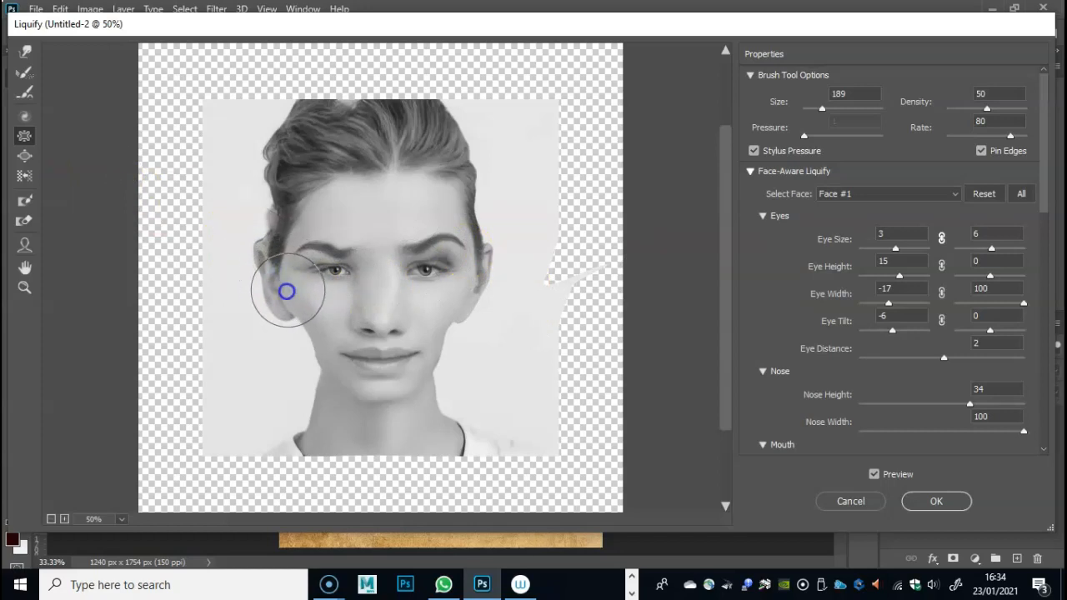
click(288, 270)
drag(475, 275, 480, 265)
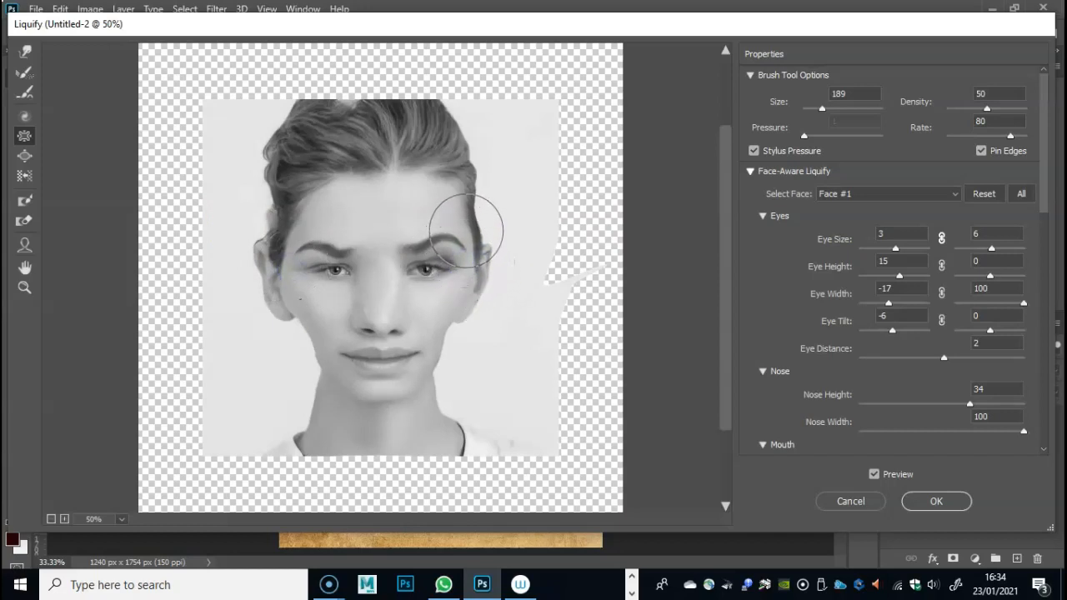
drag(462, 275, 452, 294)
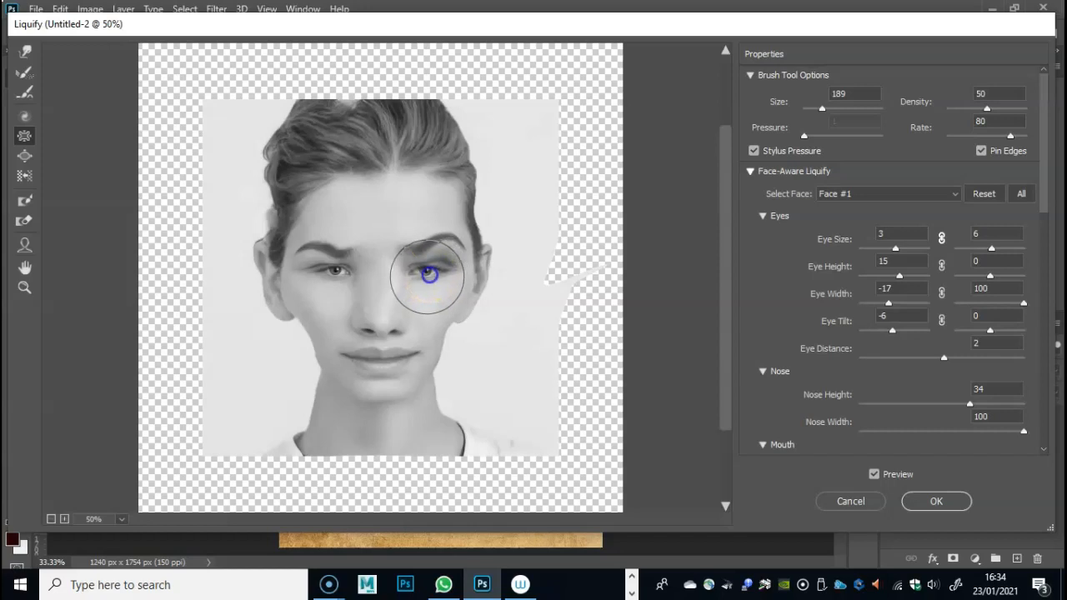
mouse_move(433, 276)
mouse_down()
mouse_move(412, 300)
mouse_move(418, 272)
mouse_move(346, 266)
mouse_move(385, 258)
mouse_move(390, 236)
mouse_move(317, 249)
mouse_move(441, 247)
mouse_move(451, 291)
mouse_move(391, 330)
mouse_move(353, 259)
mouse_move(367, 231)
mouse_move(410, 313)
mouse_move(381, 286)
mouse_move(390, 314)
mouse_move(348, 322)
mouse_move(382, 357)
mouse_move(380, 292)
mouse_move(329, 308)
mouse_move(369, 337)
mouse_move(347, 274)
mouse_move(339, 280)
mouse_move(346, 311)
mouse_move(380, 269)
mouse_move(344, 284)
mouse_move(463, 245)
mouse_up()
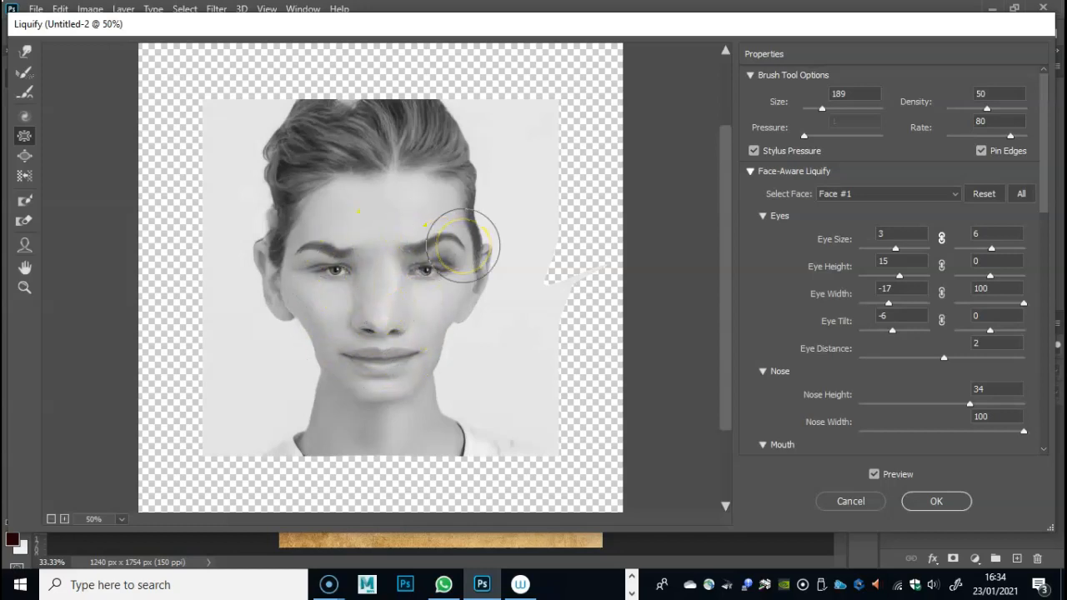
- Slim both sides of the neck with the size 200 Forward Warp brush and apply the Liquify filter
click(25, 54)
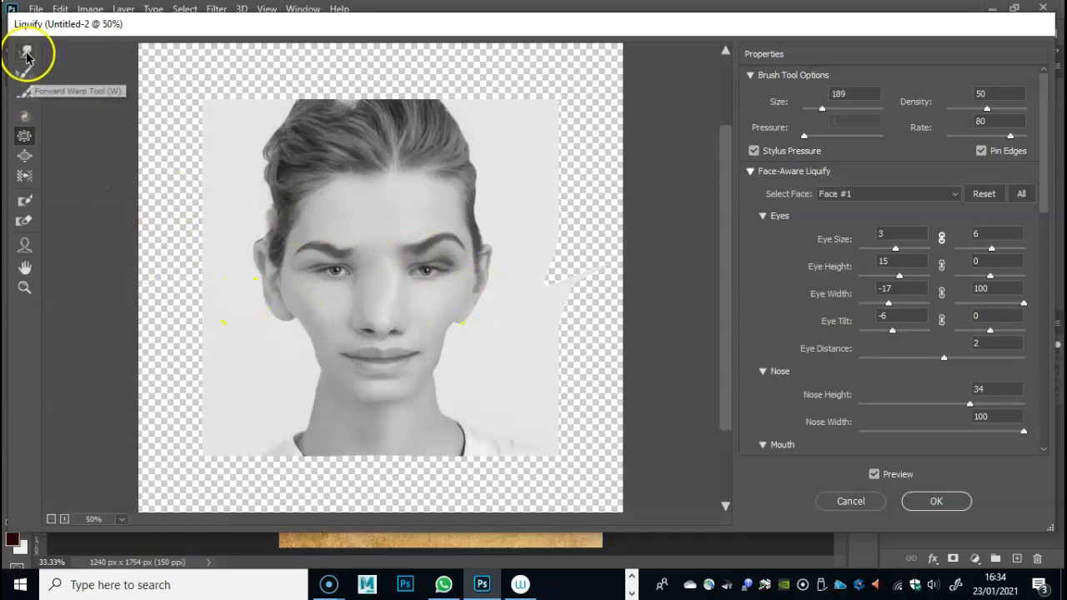
click(25, 53)
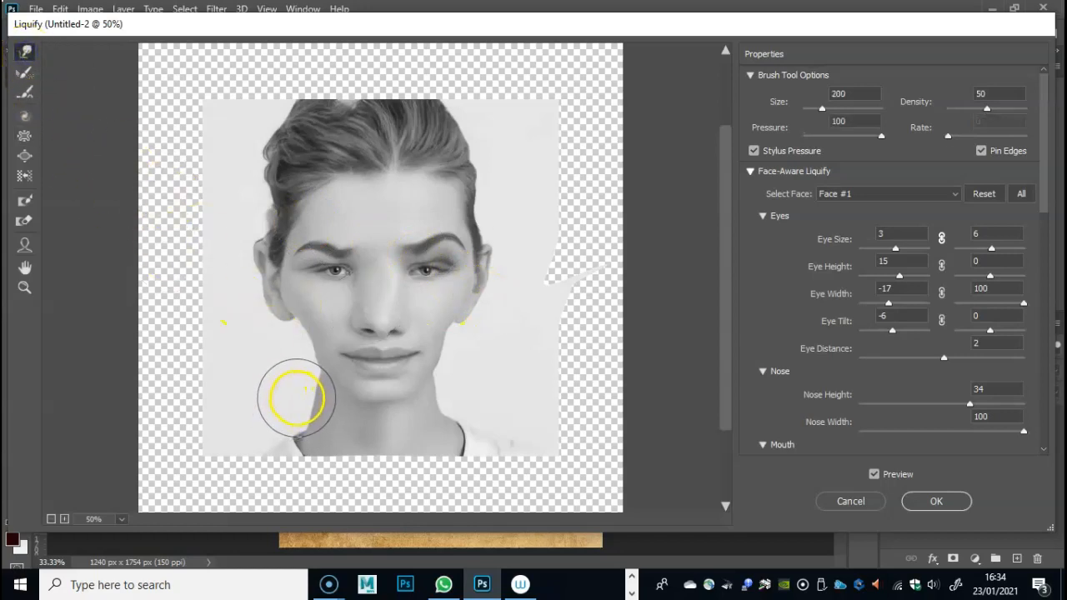
mouse_move(294, 397)
mouse_down()
mouse_move(315, 420)
mouse_move(313, 403)
mouse_move(300, 409)
mouse_up()
mouse_move(442, 407)
mouse_down()
mouse_move(442, 424)
mouse_move(440, 400)
mouse_move(484, 426)
mouse_up()
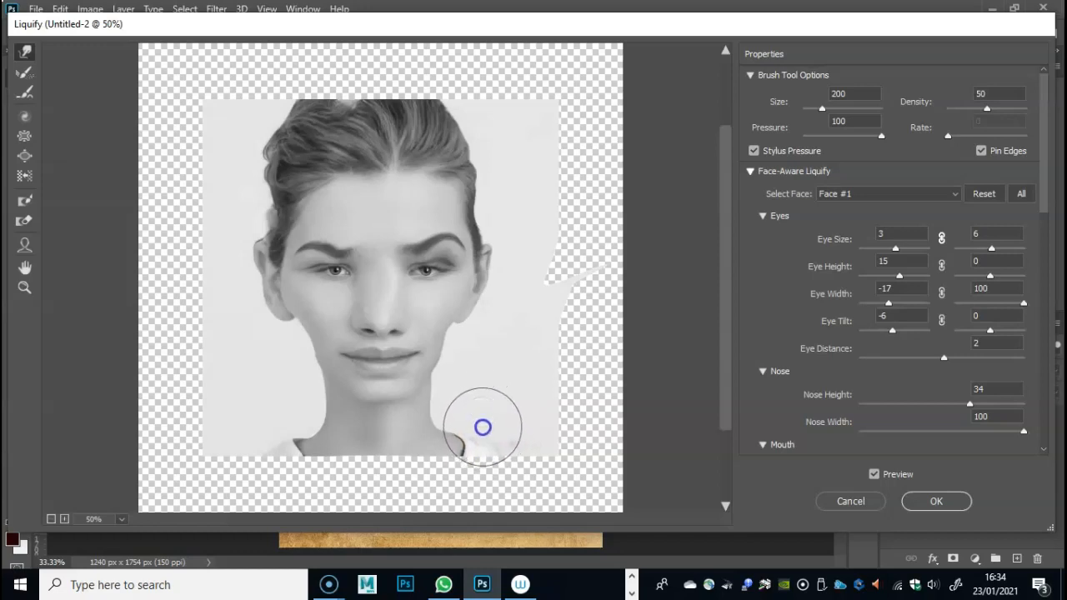
click(939, 501)
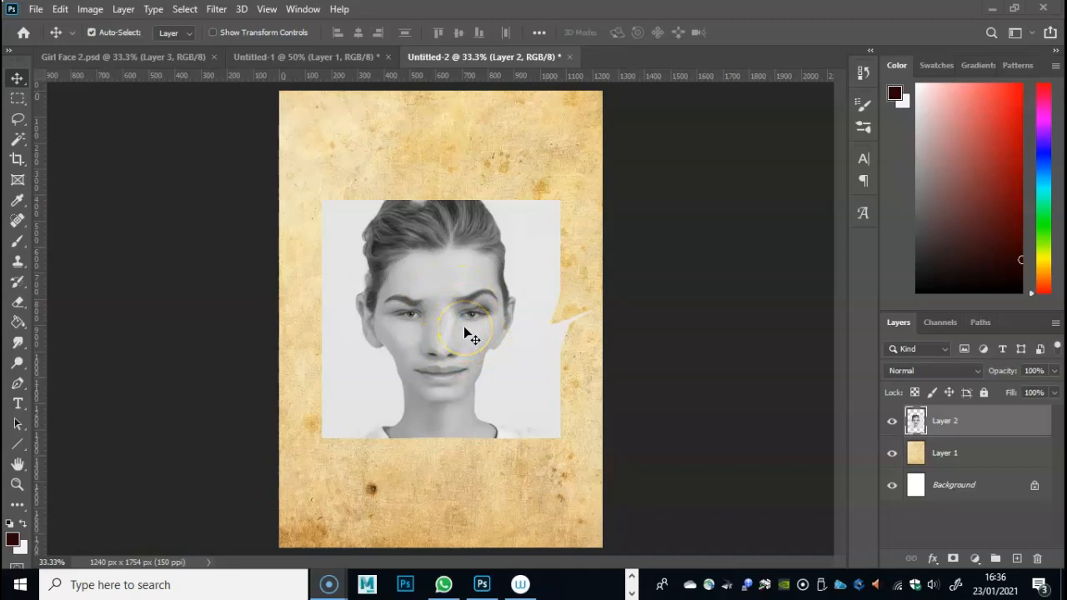
- View the portrait at 50% zoom, then switch to the browser and examine the Sea of Thieves face exploration sheet
click(627, 247)
key(ctrl+minus)
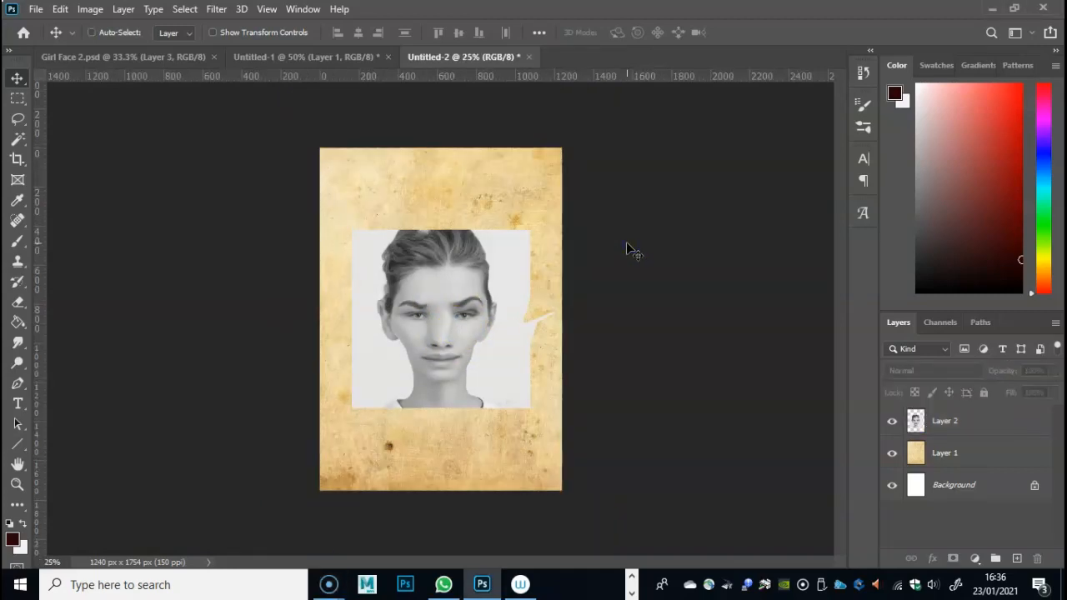
key(ctrl+plus)
key(ctrl+plus)
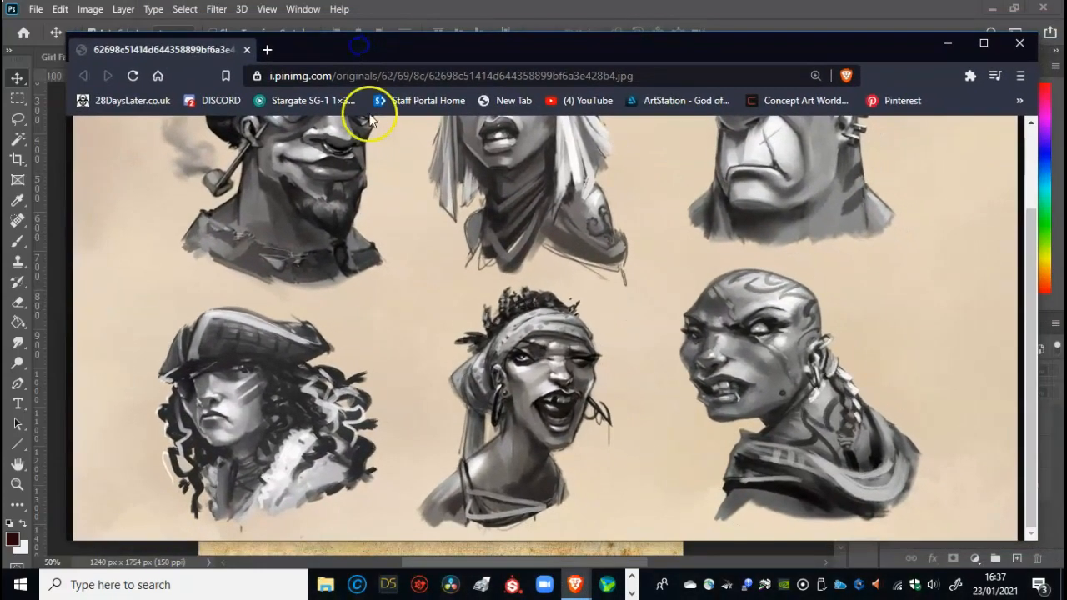
scroll(470, 290, up, 3)
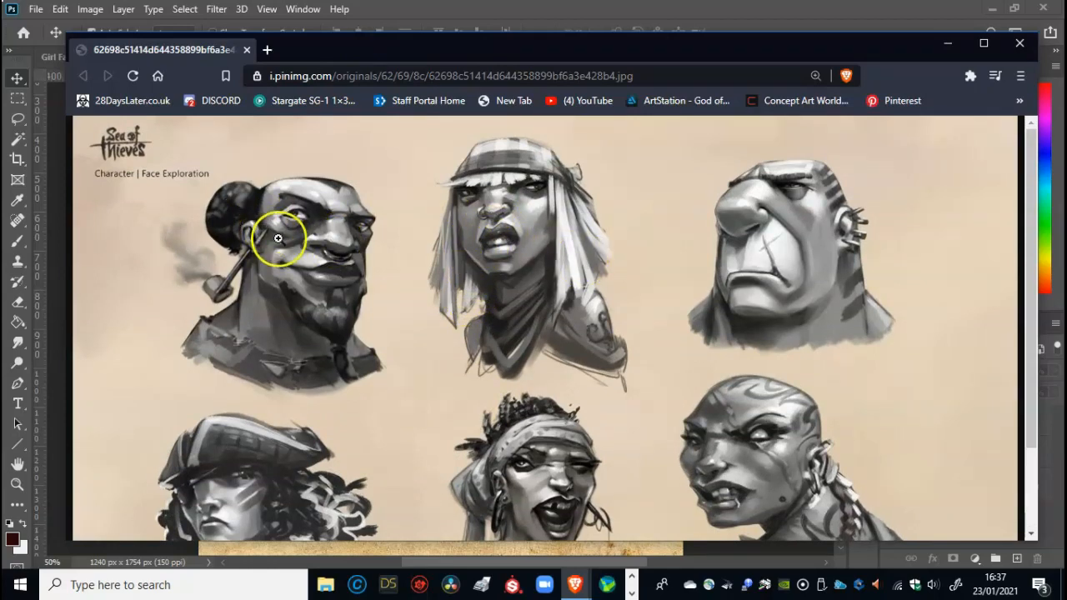
scroll(366, 261, down, 1)
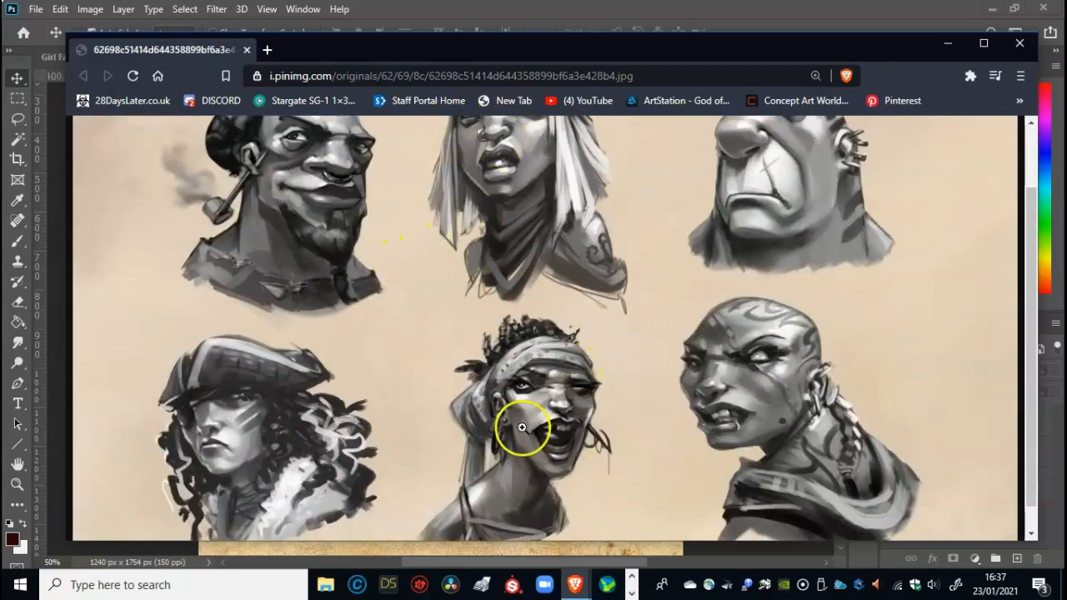
scroll(522, 425, down, 1)
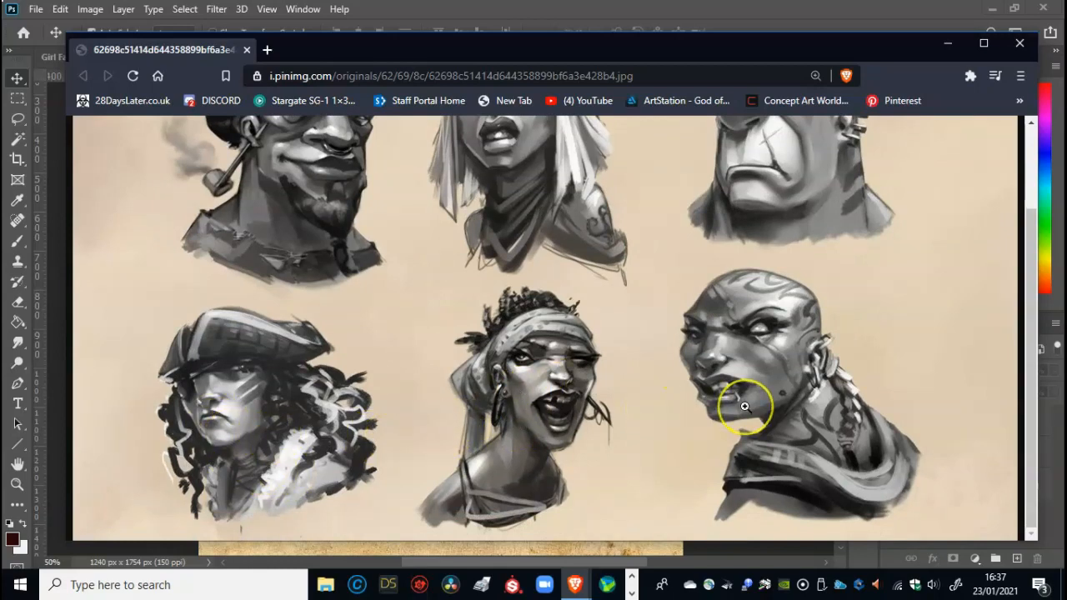
scroll(744, 406, up, 3)
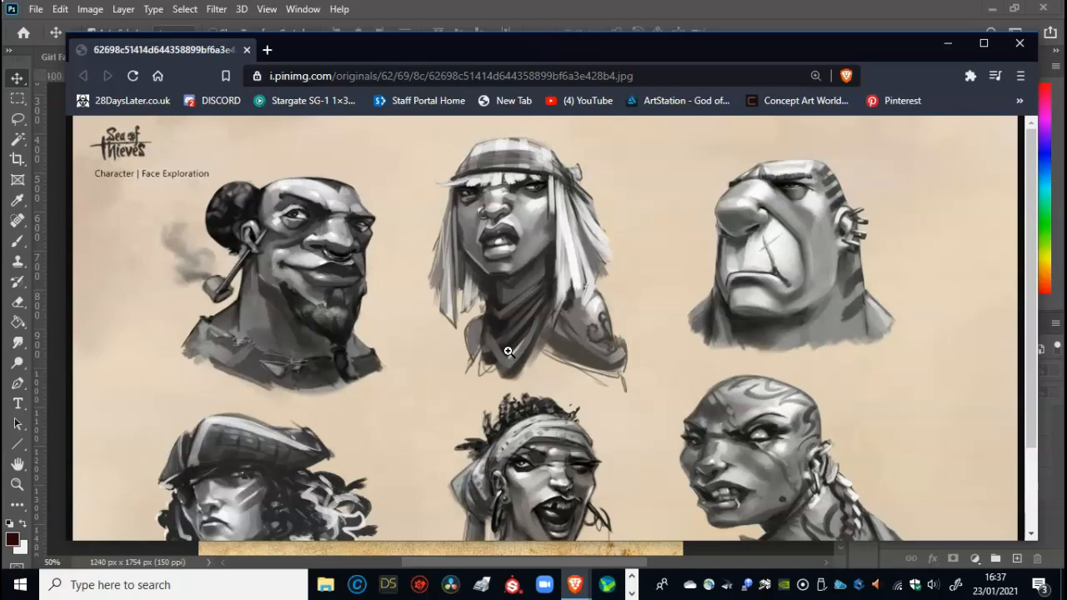
scroll(509, 351, down, 2)
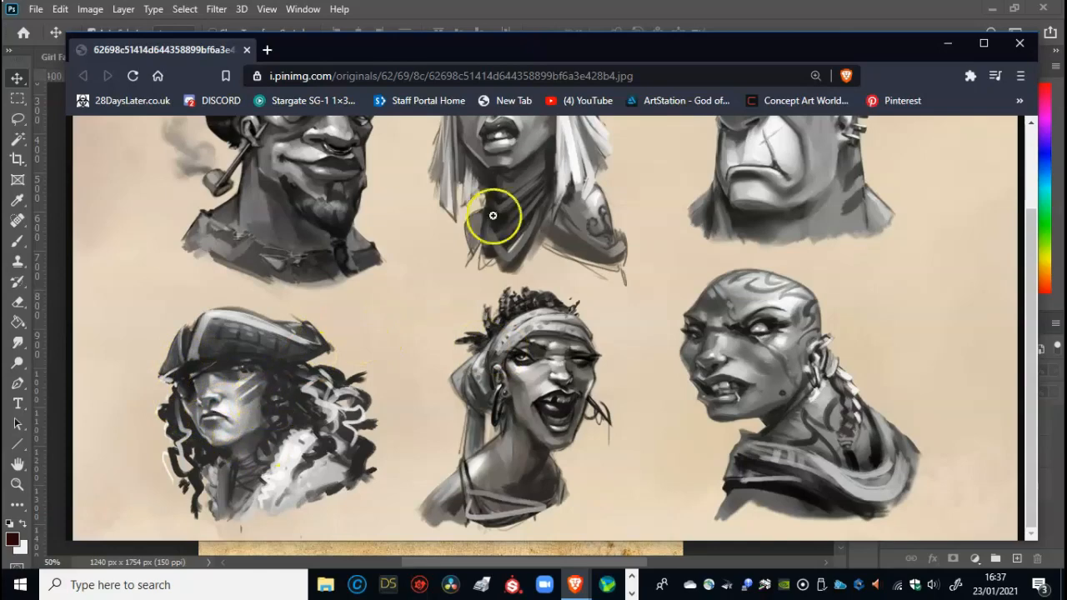
drag(598, 51, 283, 0)
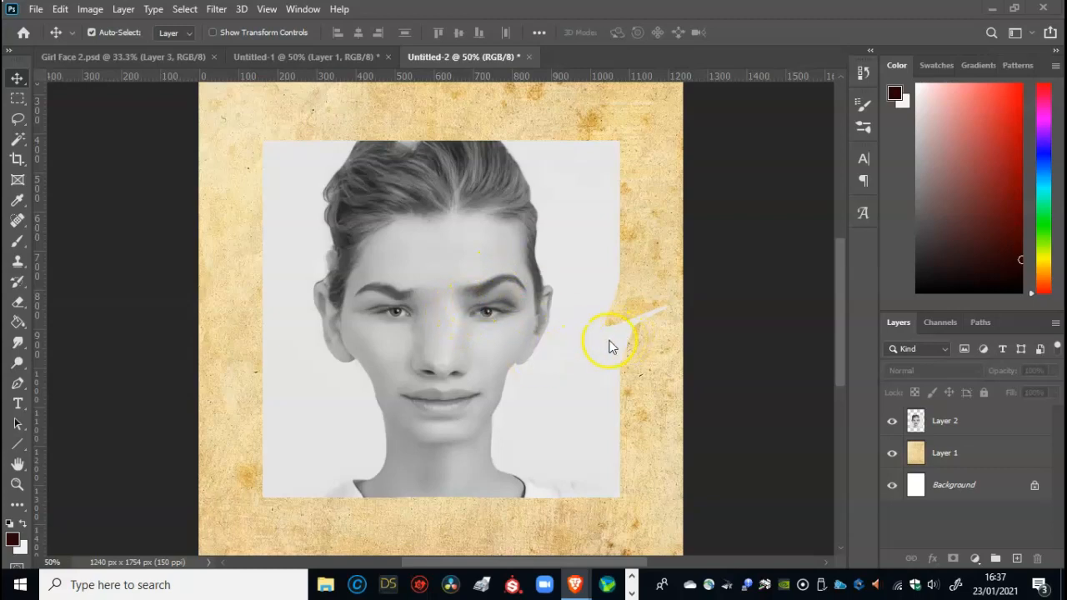
- Try erasing the hair above the forehead on Layer 2 with the Eraser enlarged to 70 px, and undo the strokes
click(19, 305)
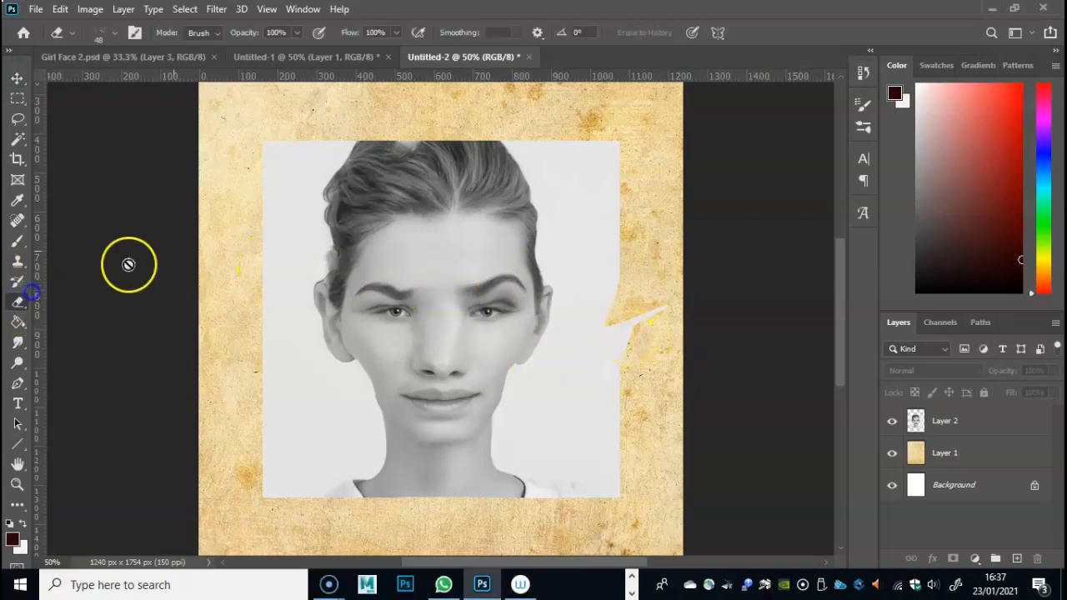
click(958, 417)
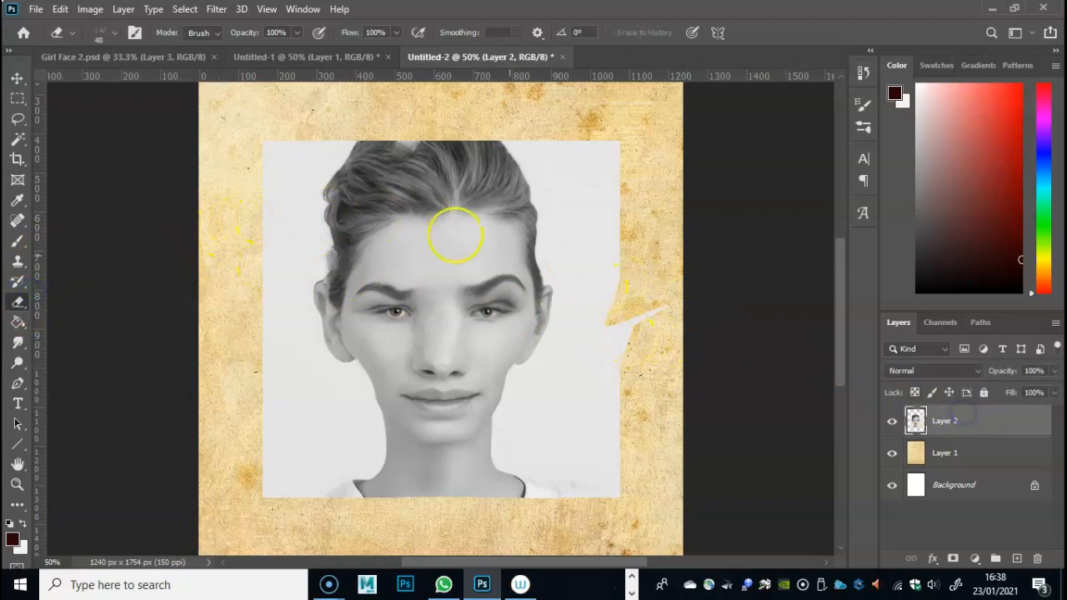
mouse_move(353, 172)
mouse_down()
mouse_move(321, 190)
mouse_move(441, 167)
mouse_up()
right_click(462, 197)
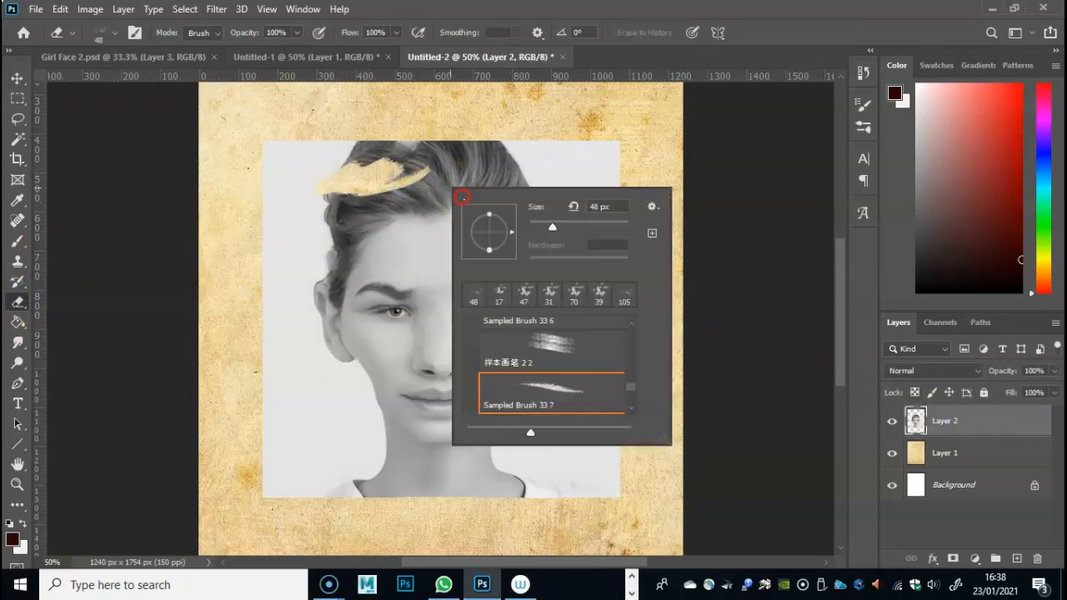
drag(551, 227, 572, 227)
click(364, 151)
mouse_move(364, 152)
mouse_down()
mouse_move(503, 128)
mouse_move(401, 126)
mouse_move(240, 155)
mouse_move(321, 178)
mouse_move(495, 141)
mouse_move(598, 149)
mouse_move(538, 178)
mouse_move(414, 184)
mouse_move(501, 193)
mouse_move(430, 196)
mouse_move(464, 194)
mouse_up()
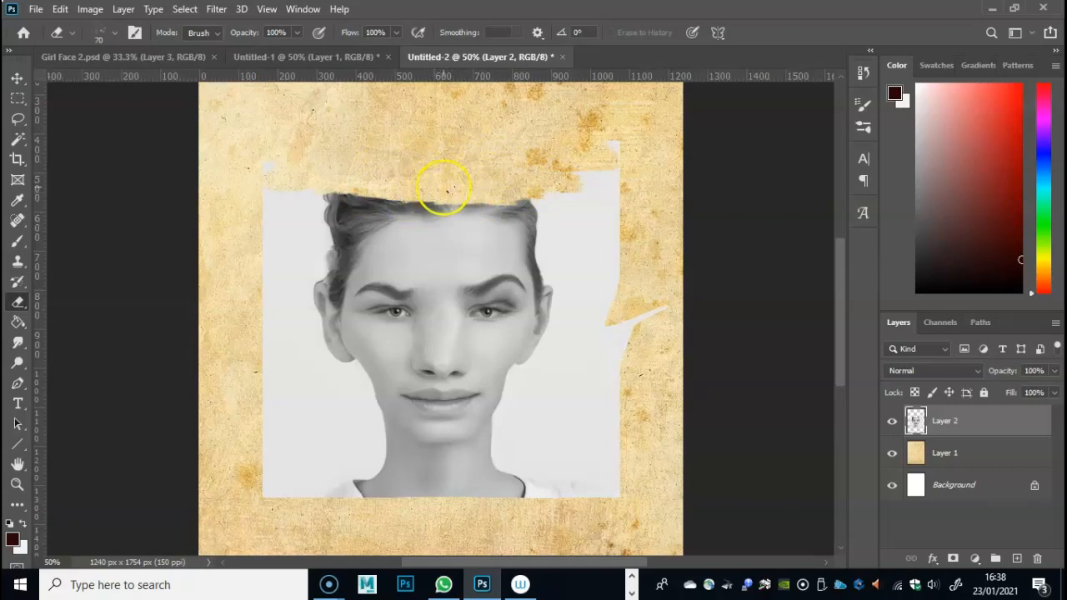
key(ctrl+z)
key(ctrl+z)
key(ctrl+z)
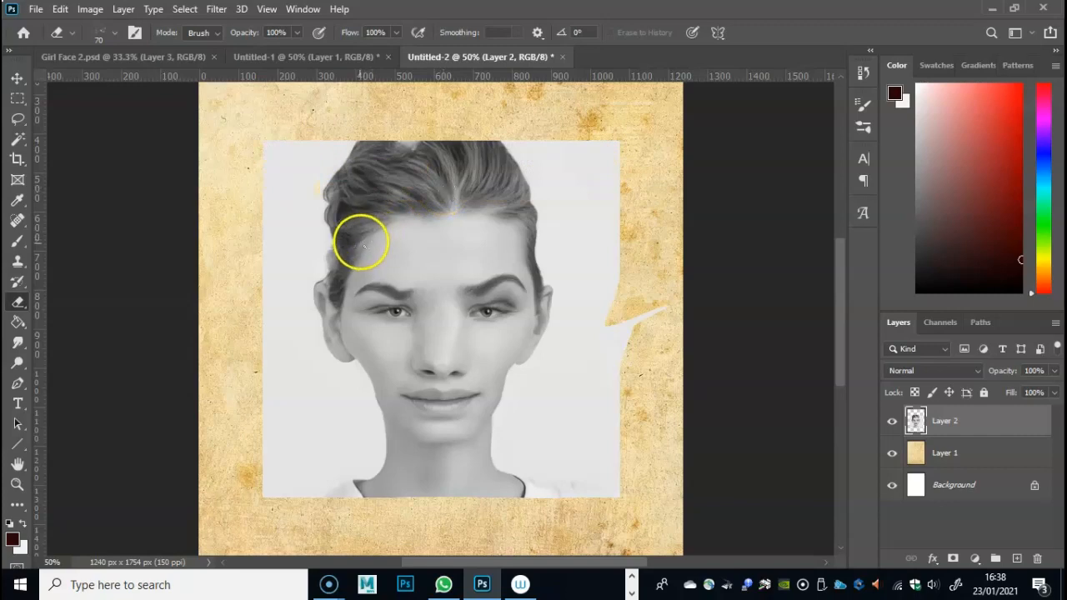
- Select the top band of the portrait across the hair and upper forehead, then cut and paste it as a separate layer
click(17, 98)
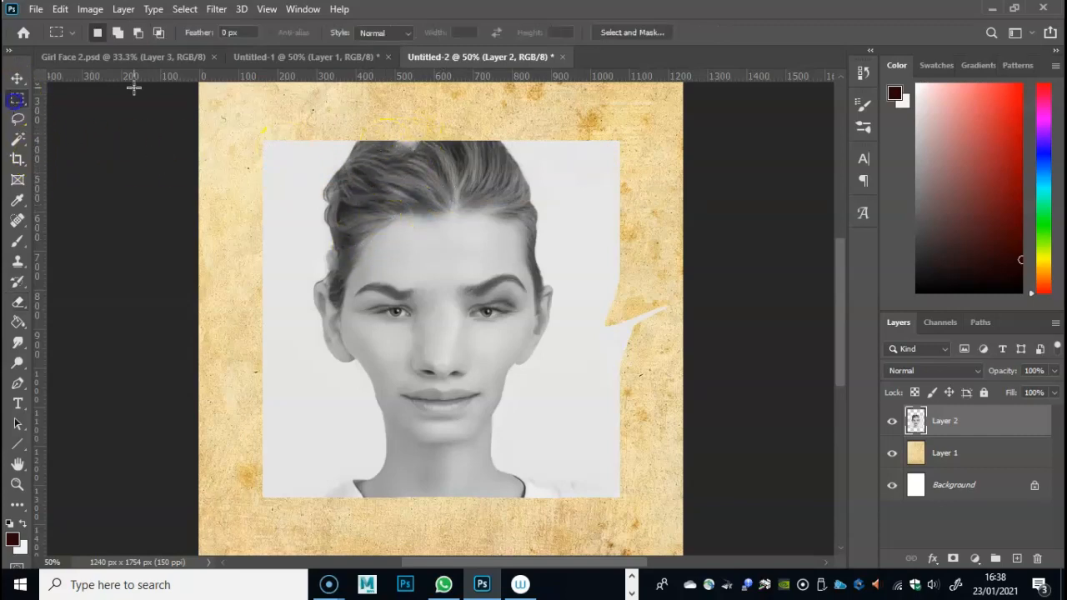
drag(246, 125, 639, 238)
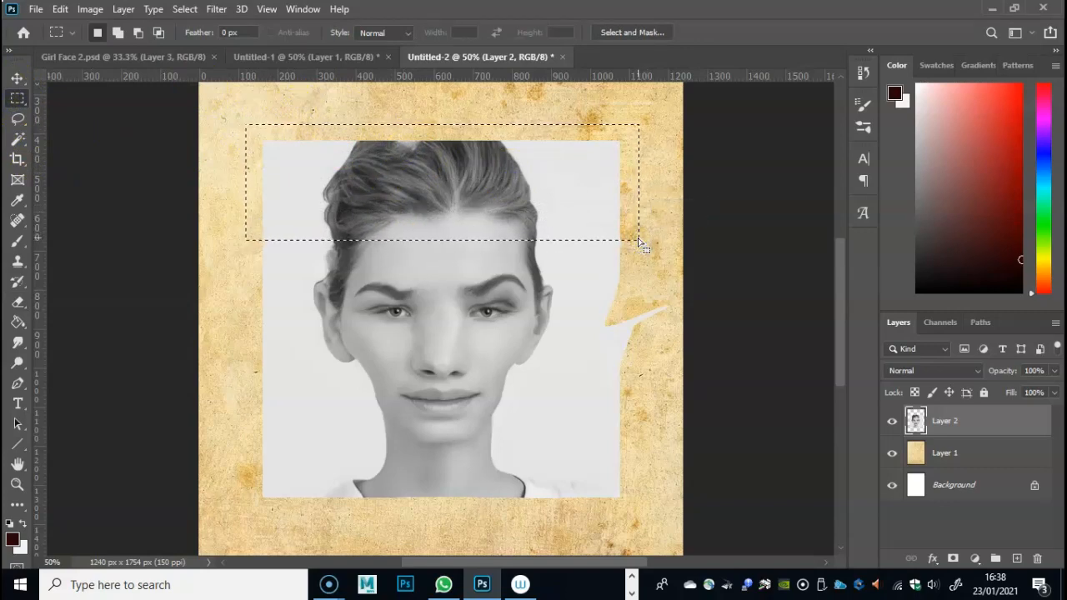
key(ctrl+x)
key(ctrl+v)
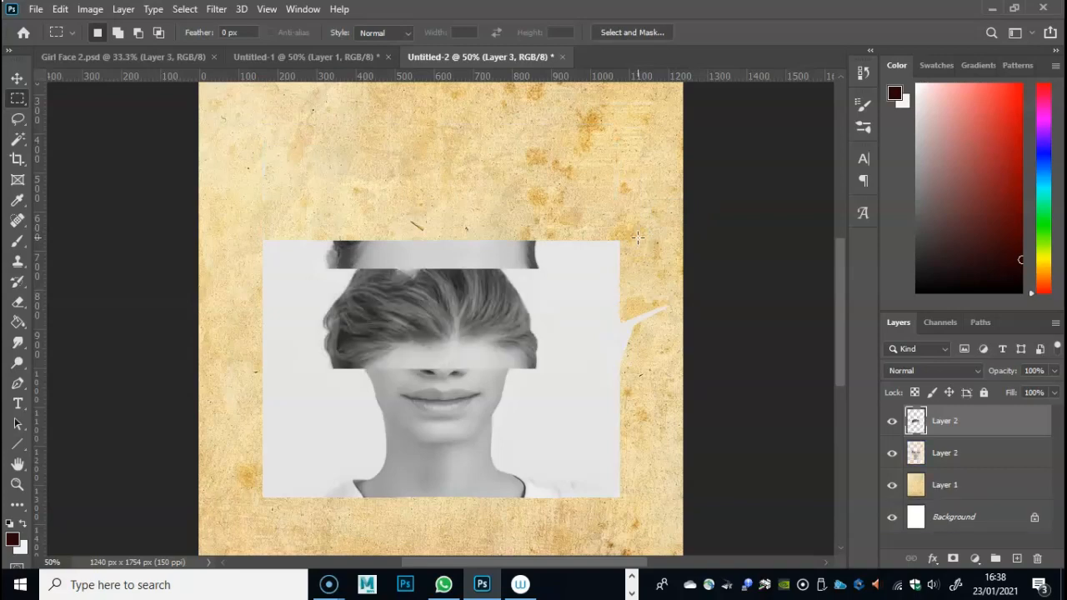
- Place the pasted hair slightly lower over the forehead to shorten it, and merge it with the face layer
key(ctrl+t)
drag(522, 310, 514, 219)
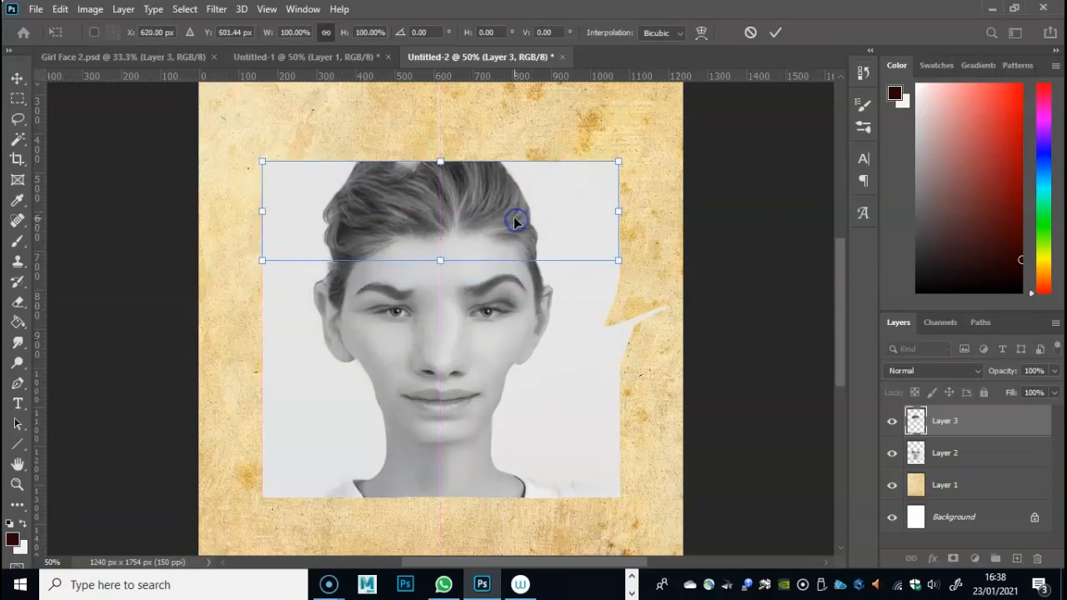
key(Return)
key(m)
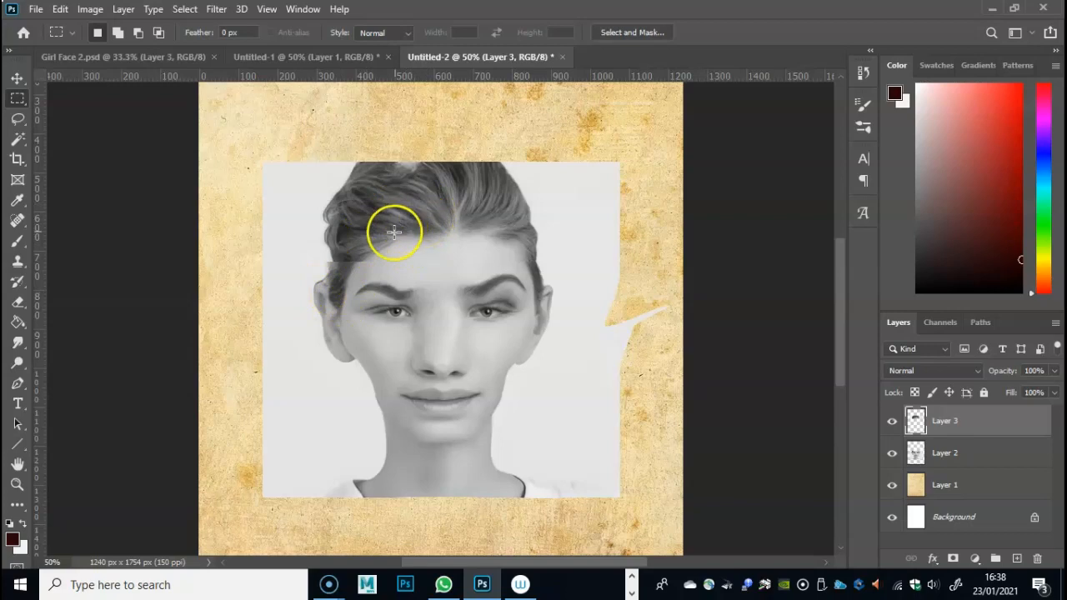
key(ctrl+e)
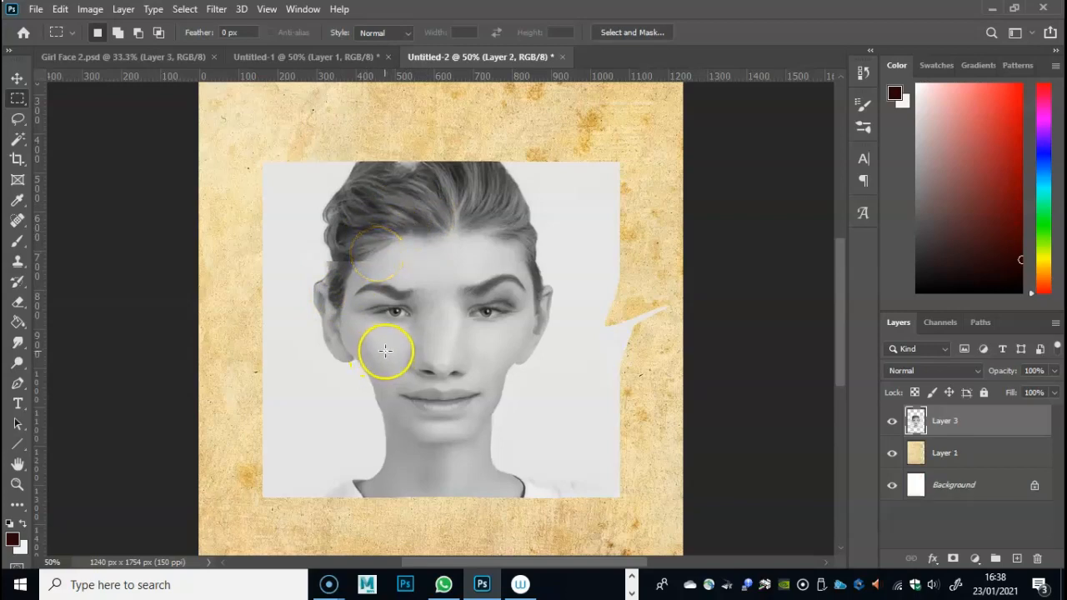
- Examine the brush presets, sizes and tip settings used by the Brush, Smudge and Eraser tools
click(20, 343)
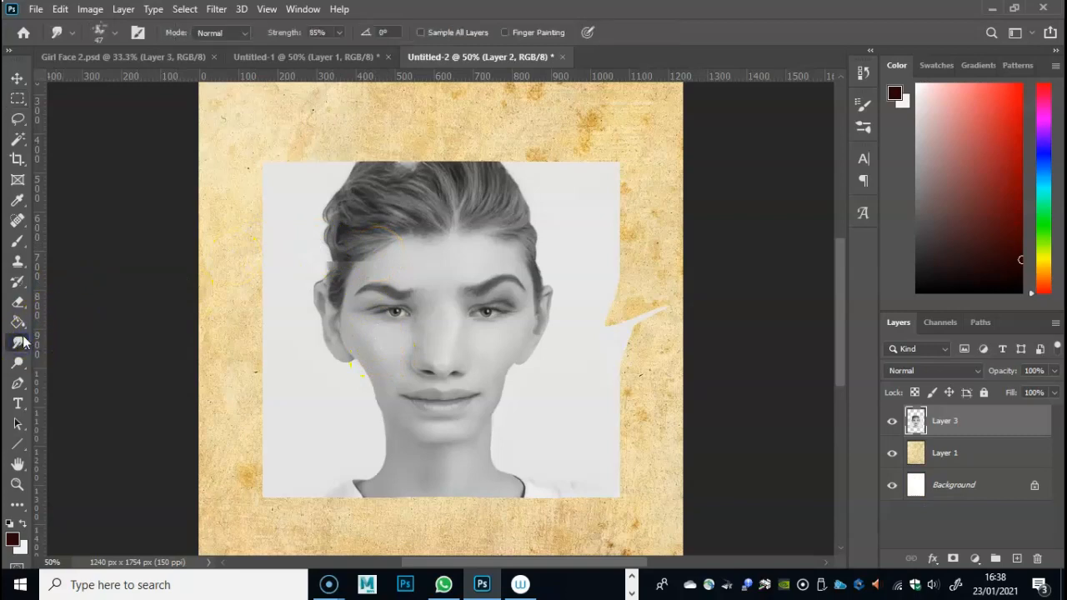
click(20, 245)
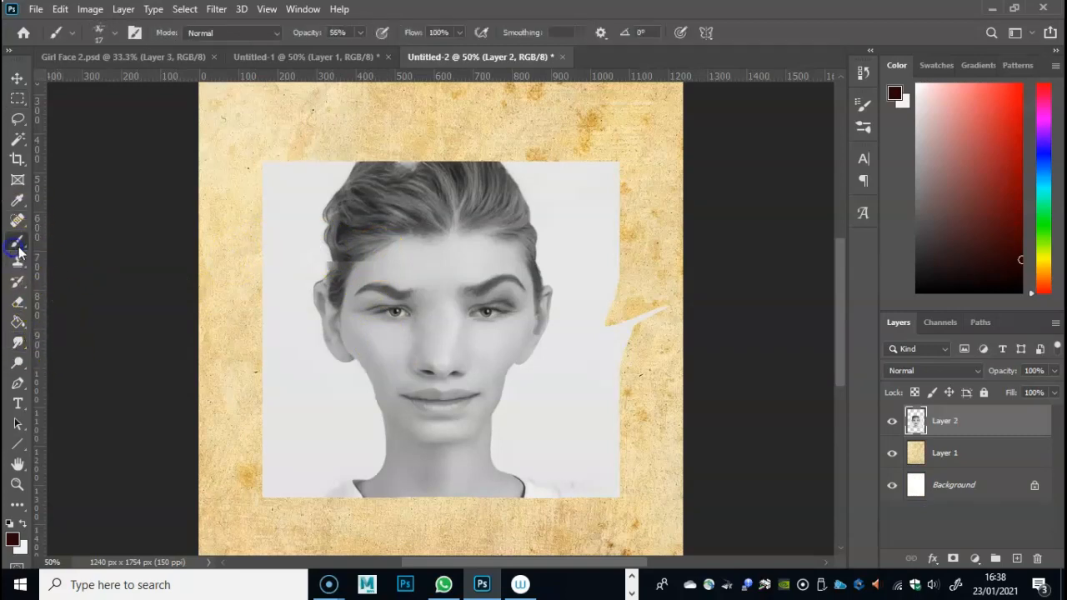
right_click(495, 258)
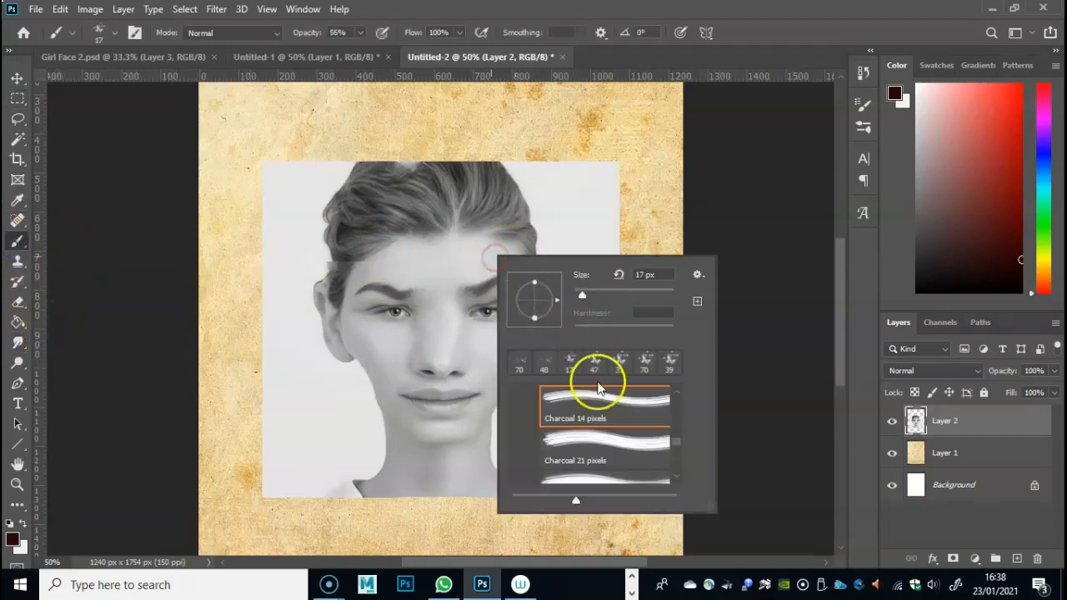
click(863, 103)
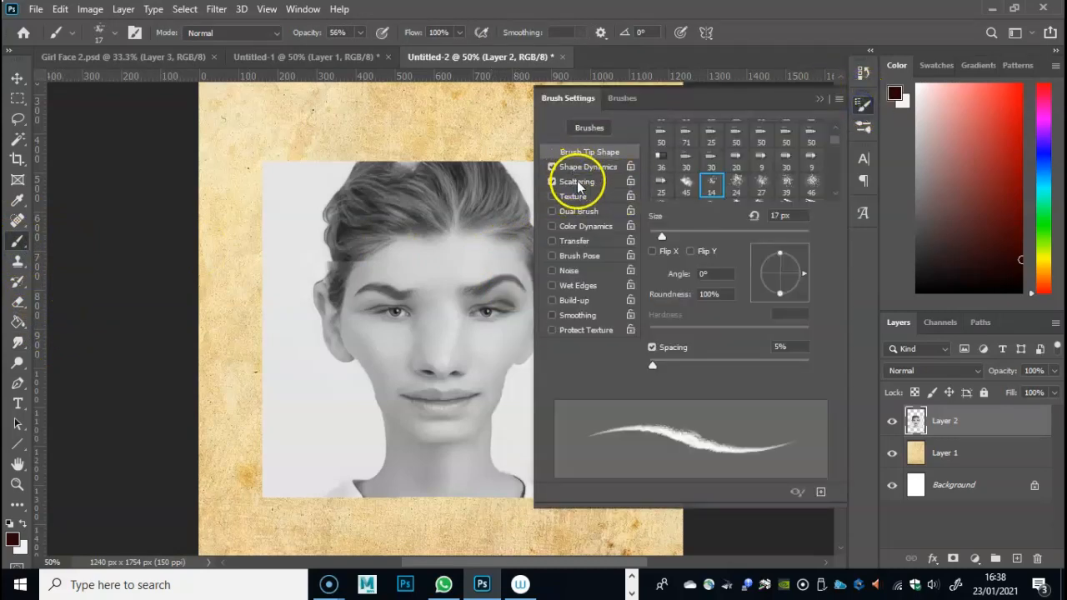
click(817, 97)
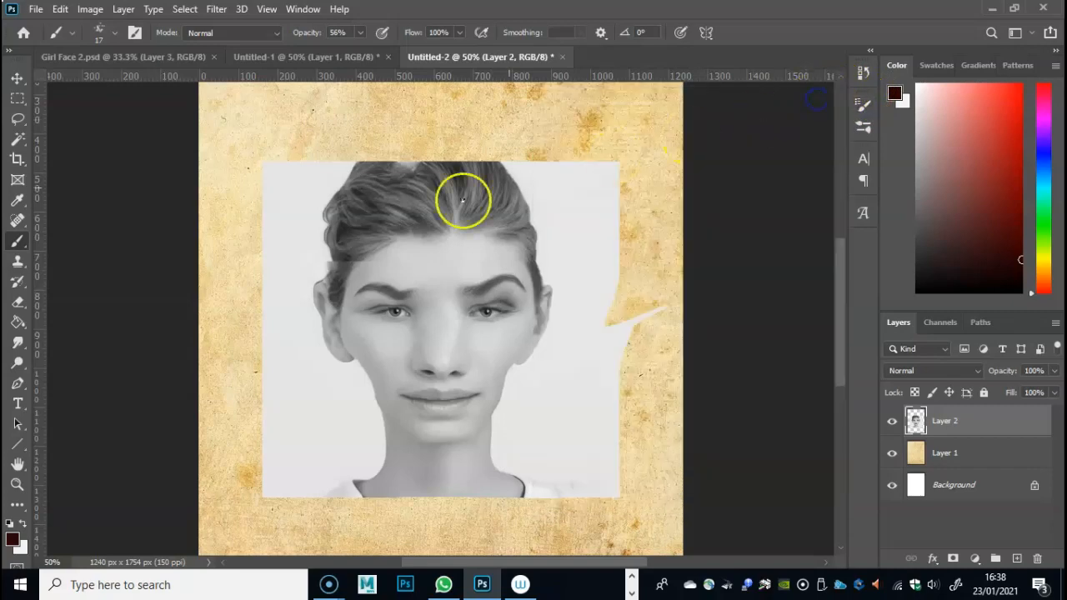
click(17, 342)
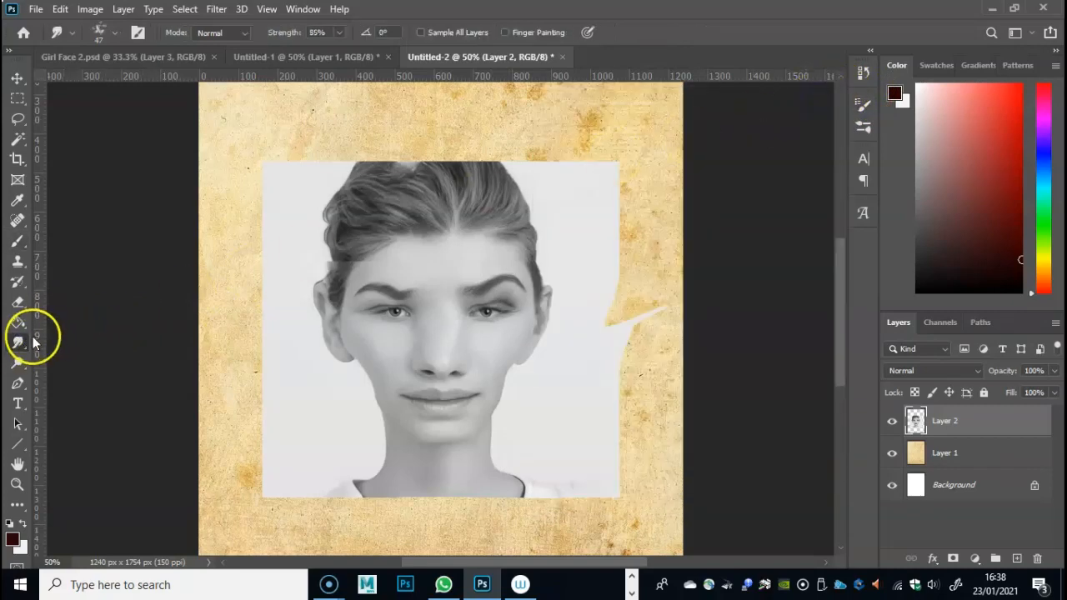
right_click(464, 252)
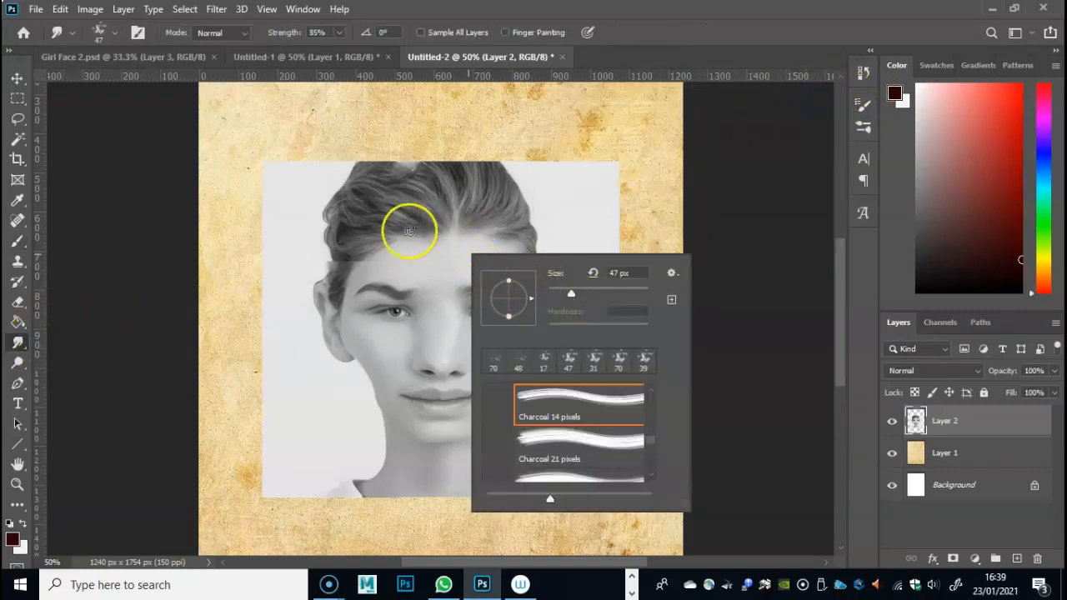
click(280, 251)
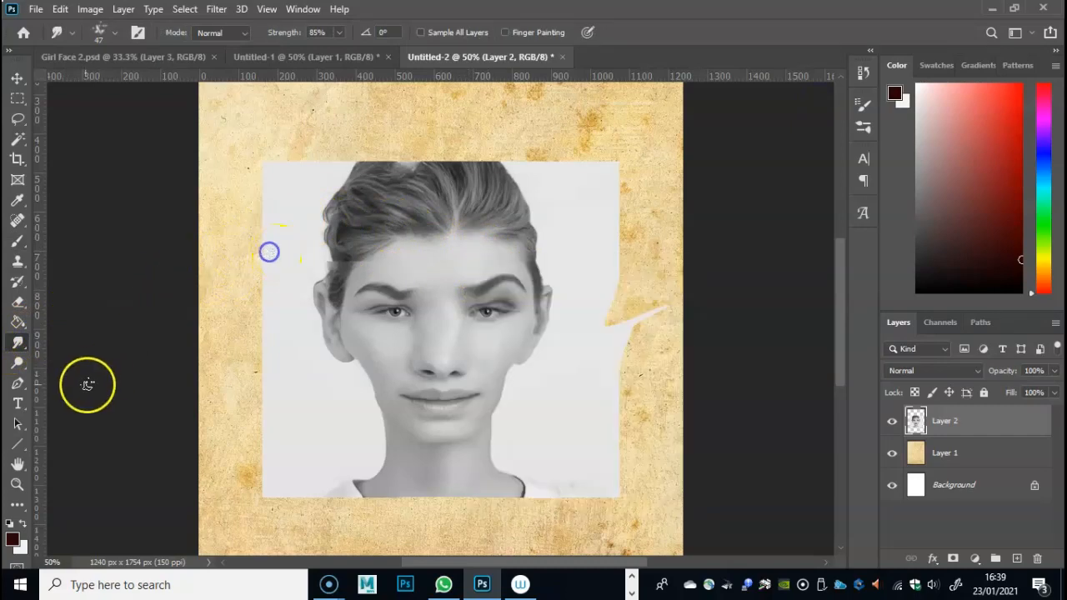
click(18, 302)
right_click(298, 252)
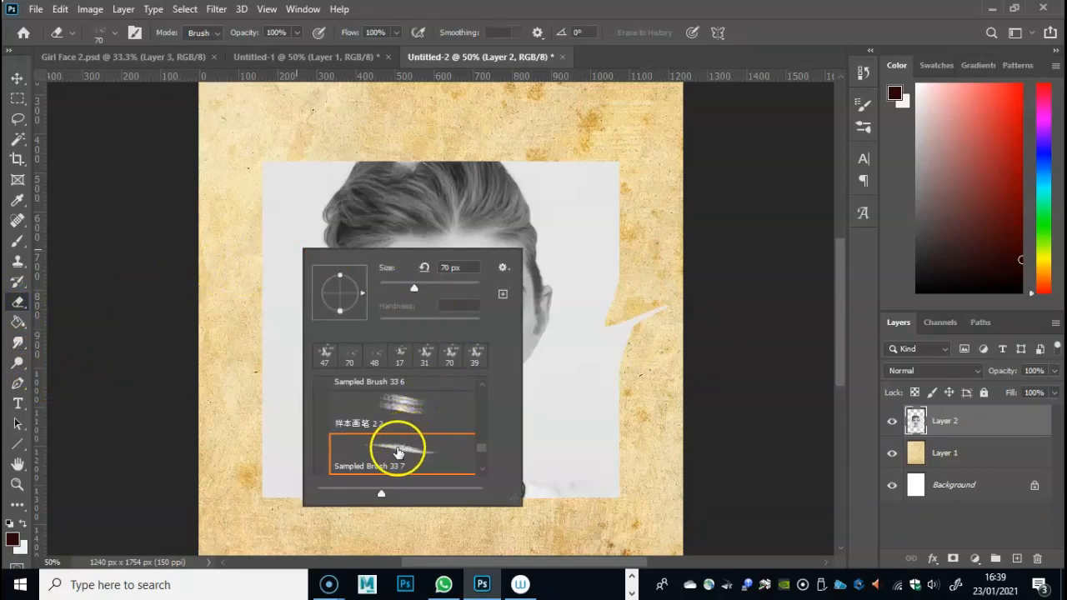
click(230, 198)
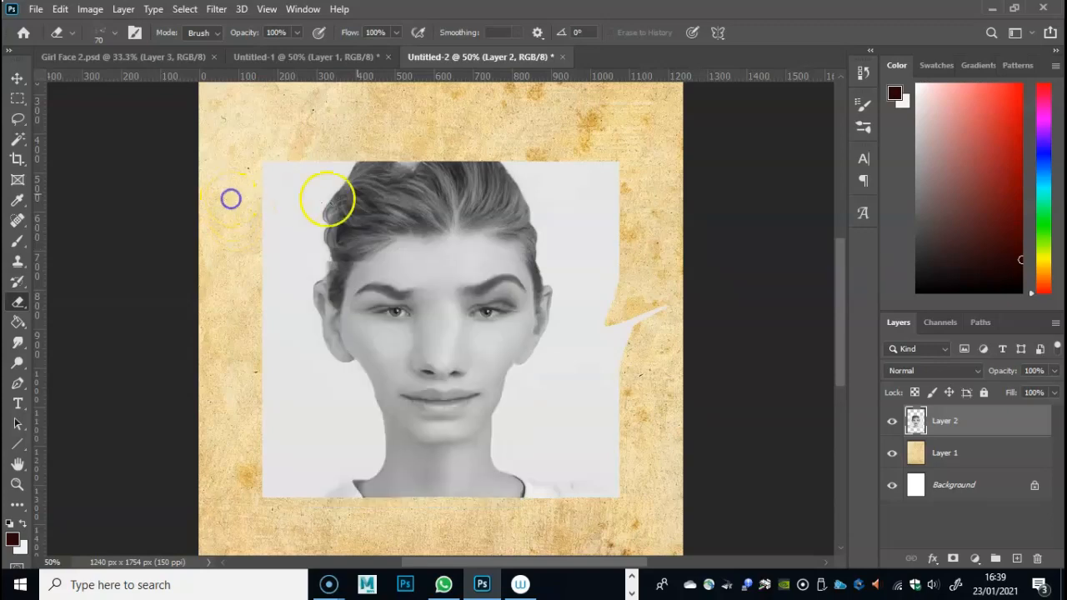
- Blend the seam between the lowered hair and the forehead with the 47 px Smudge tool at 85% strength
click(20, 343)
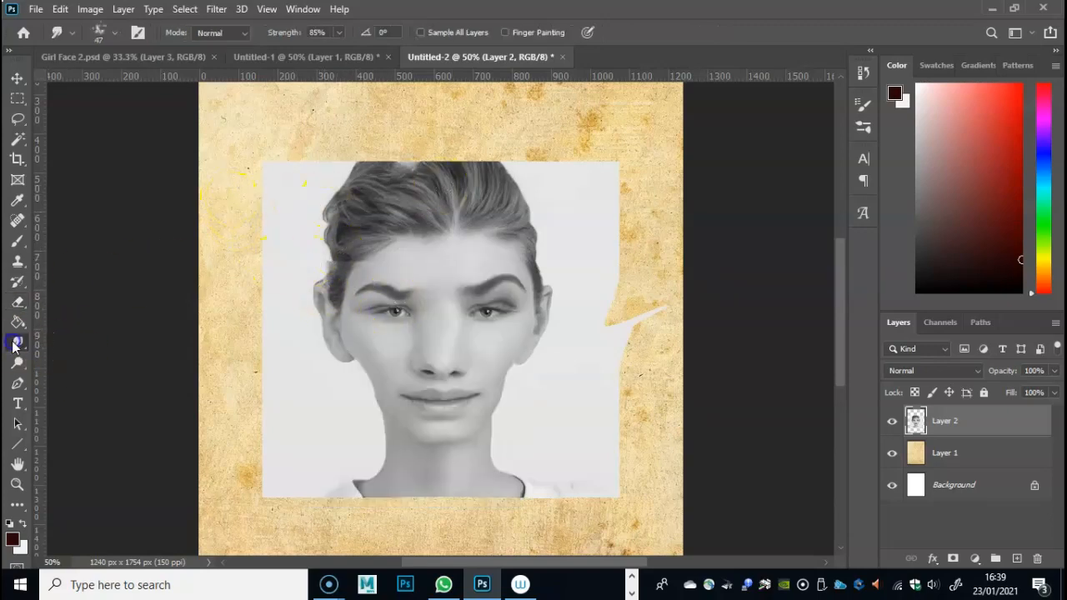
mouse_move(362, 269)
mouse_down()
mouse_move(342, 260)
mouse_move(365, 253)
mouse_up()
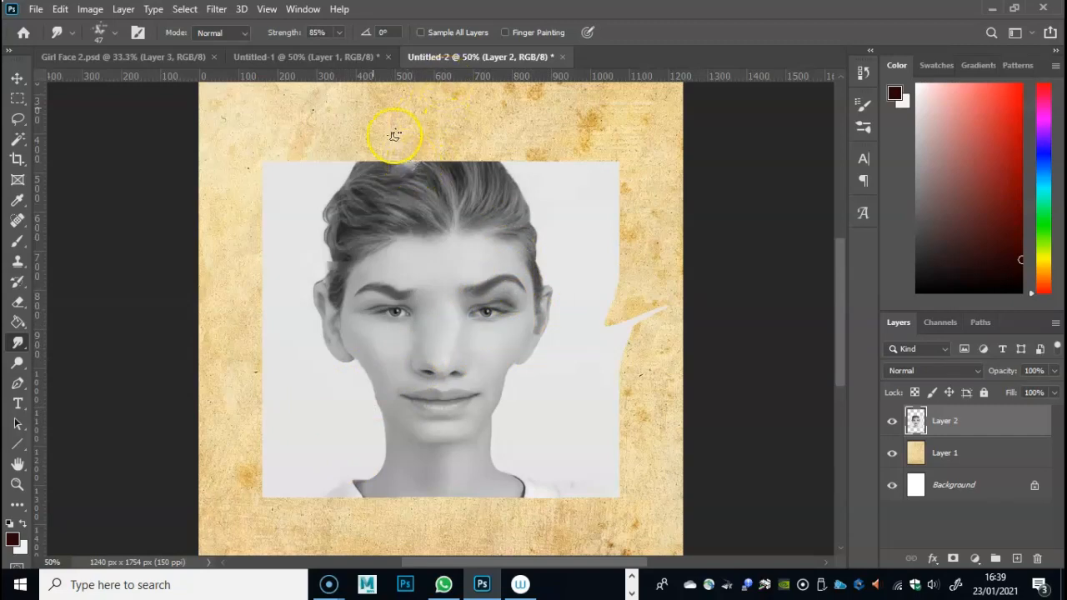
- Apply the Dry Brush artistic filter to the portrait with Brush Size 3, Brush Detail 9 and Texture 1
click(216, 12)
mouse_move(309, 195)
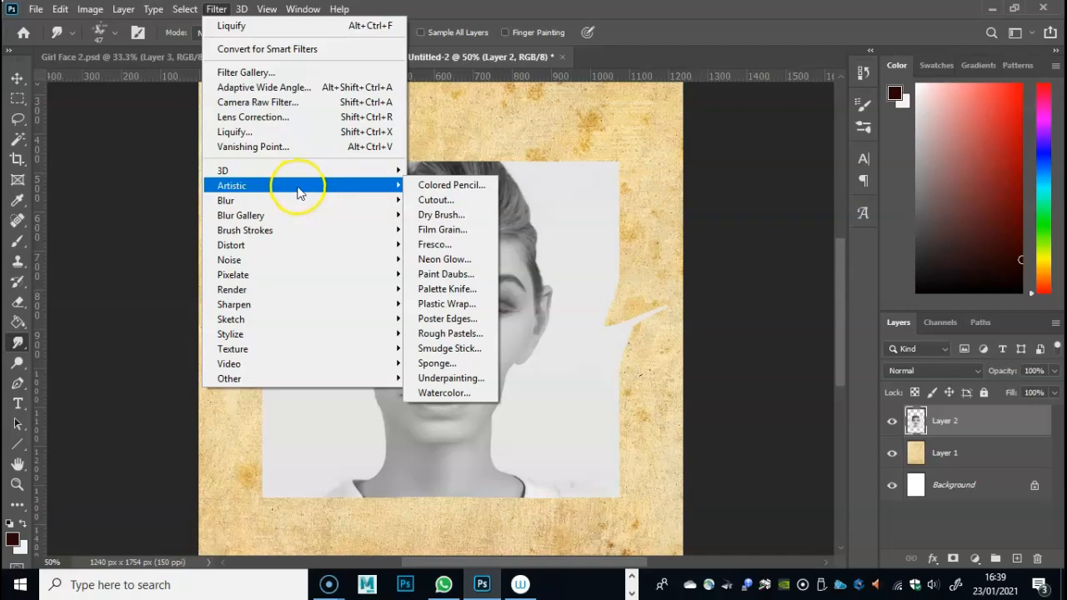
click(450, 215)
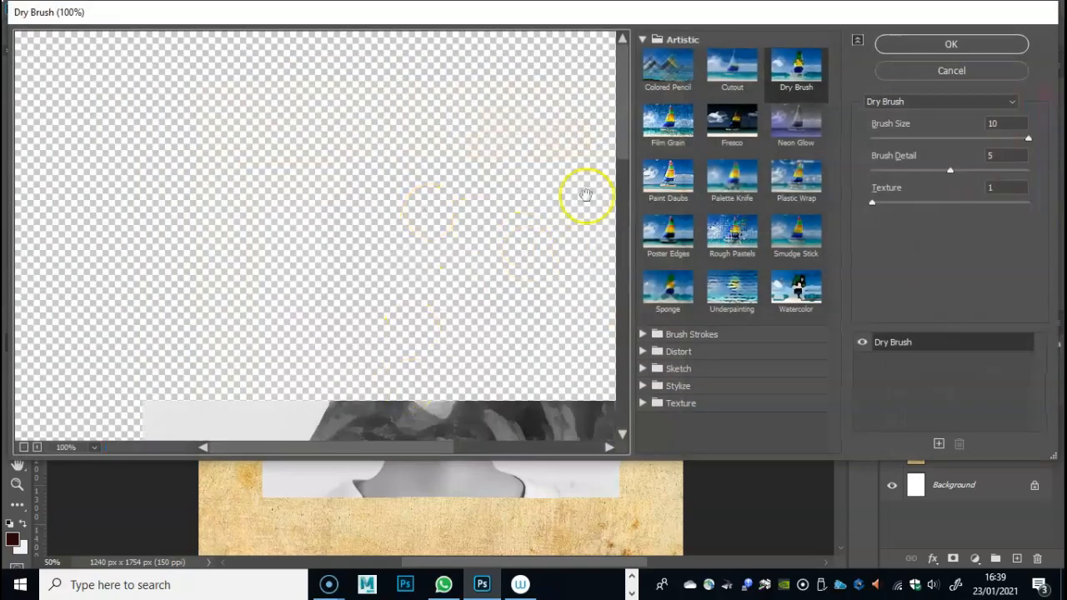
drag(621, 158, 635, 281)
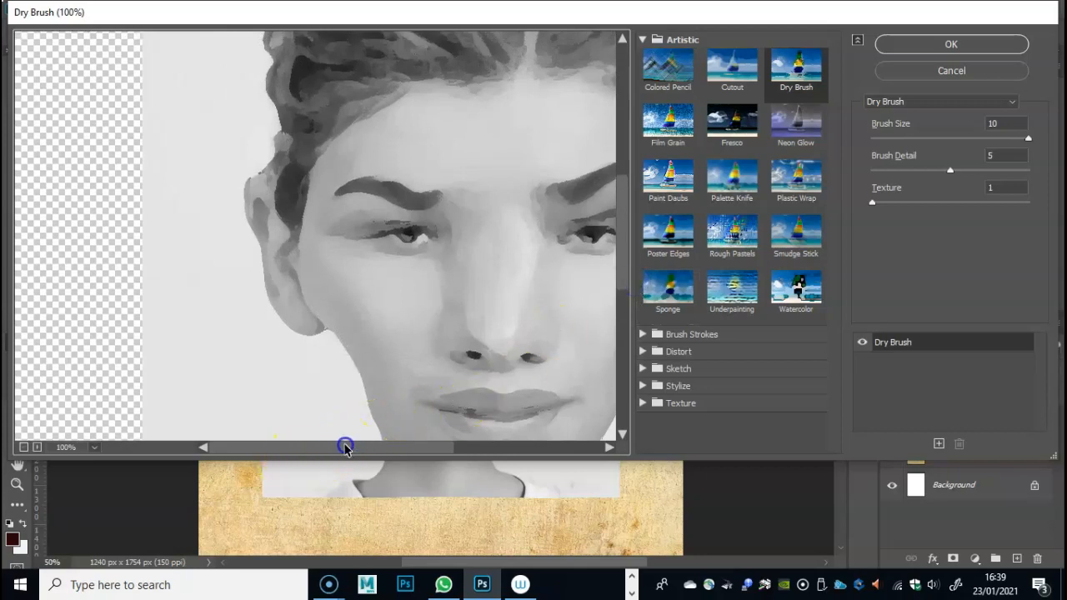
drag(346, 447, 372, 447)
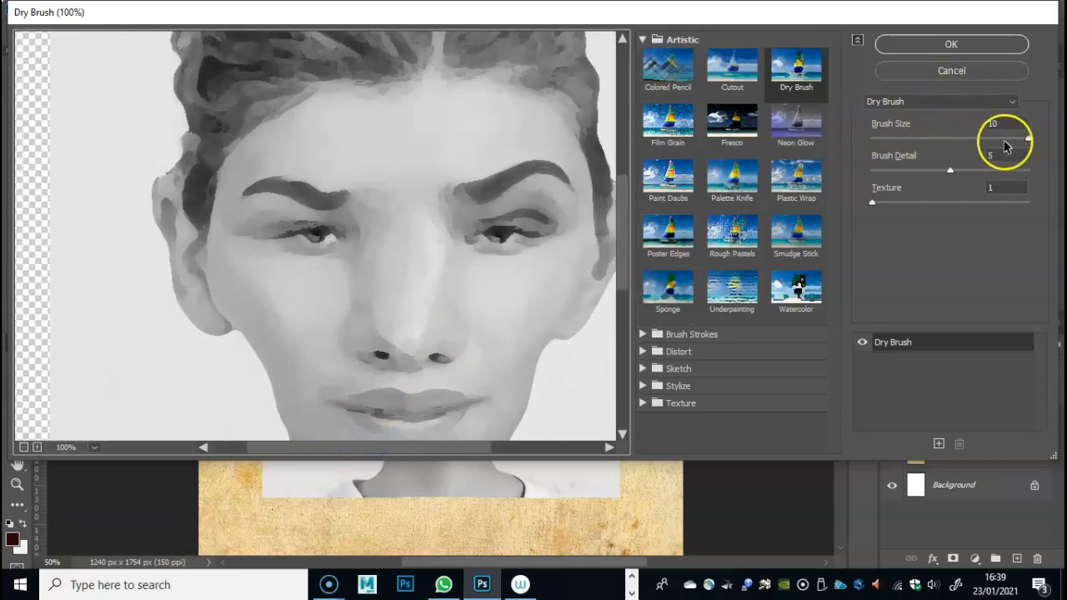
mouse_move(1027, 139)
mouse_down()
mouse_move(896, 142)
mouse_move(950, 142)
mouse_move(908, 142)
mouse_move(921, 140)
mouse_move(951, 175)
mouse_up()
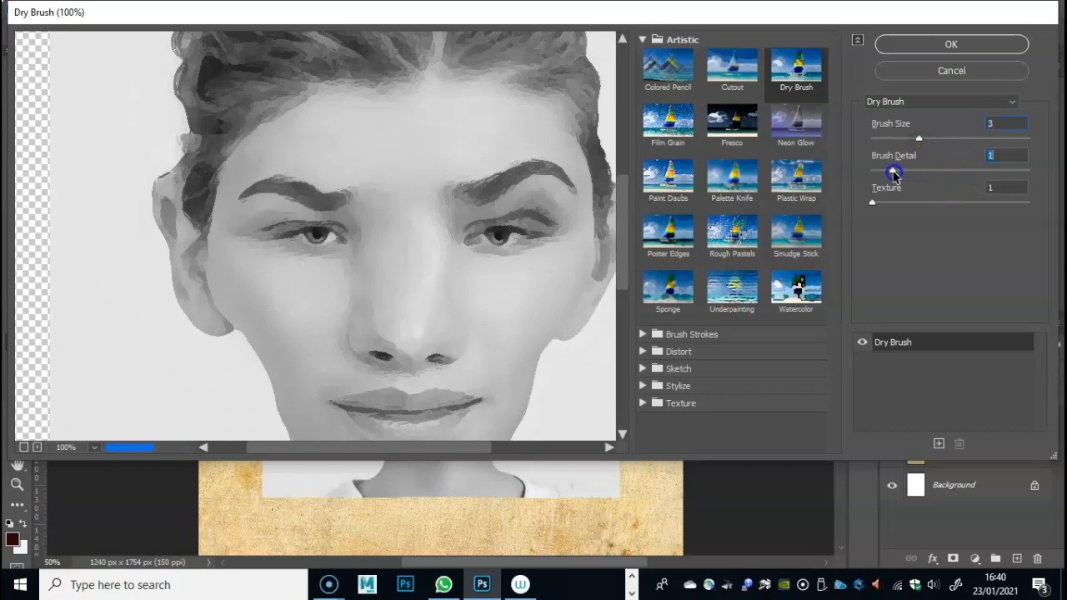
drag(948, 174, 980, 178)
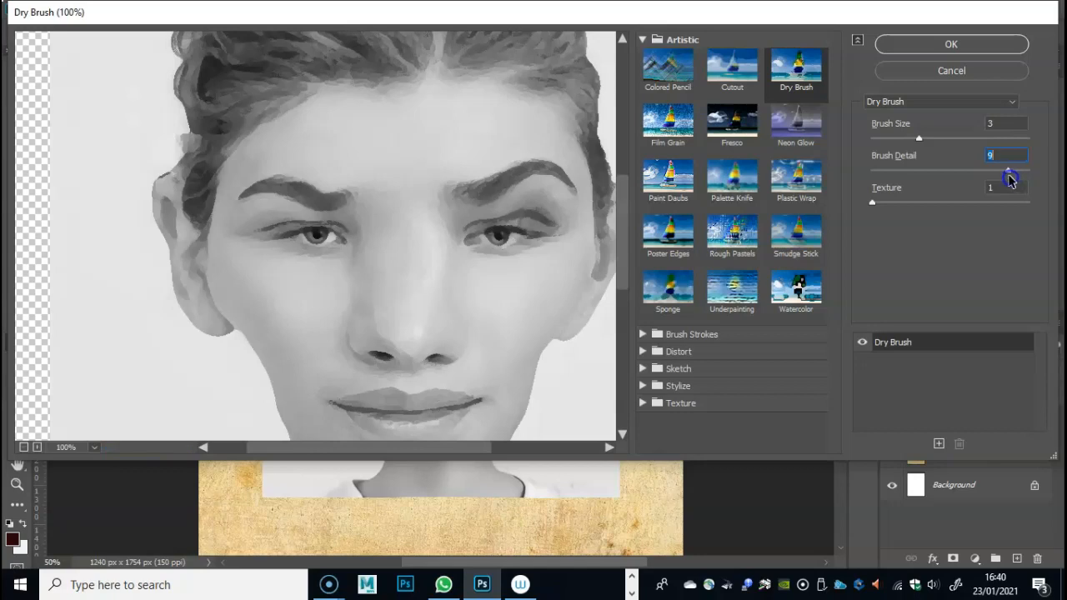
mouse_move(872, 203)
mouse_down()
mouse_move(958, 211)
mouse_move(882, 210)
mouse_up()
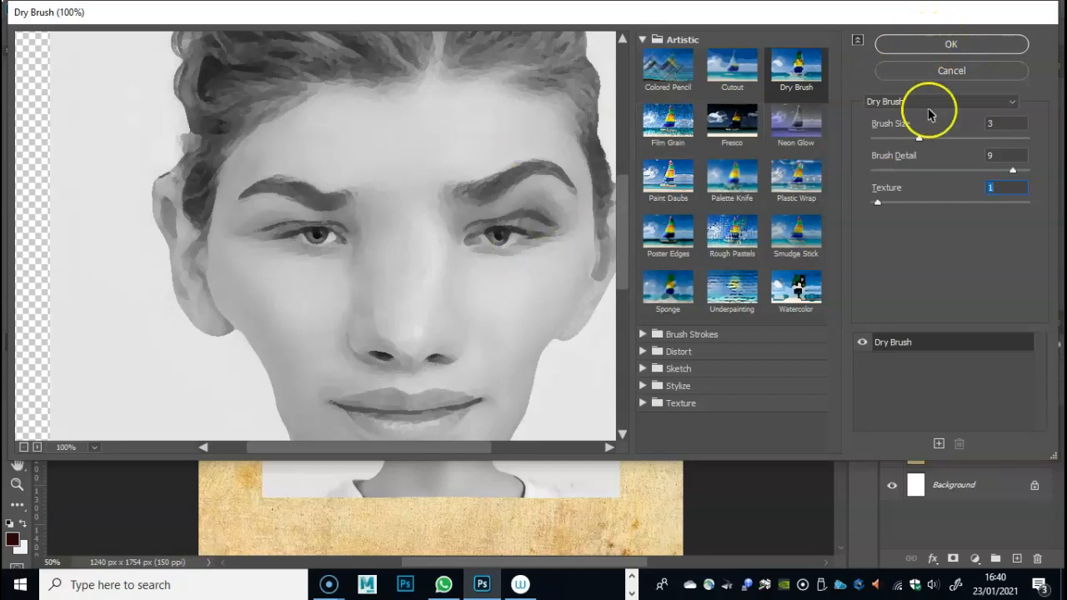
click(947, 44)
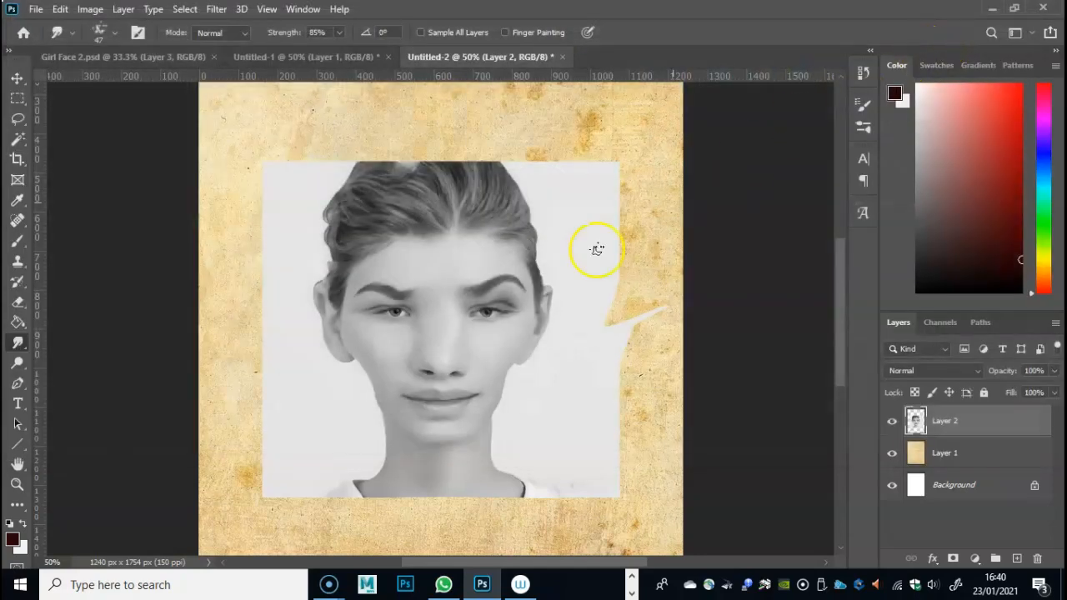
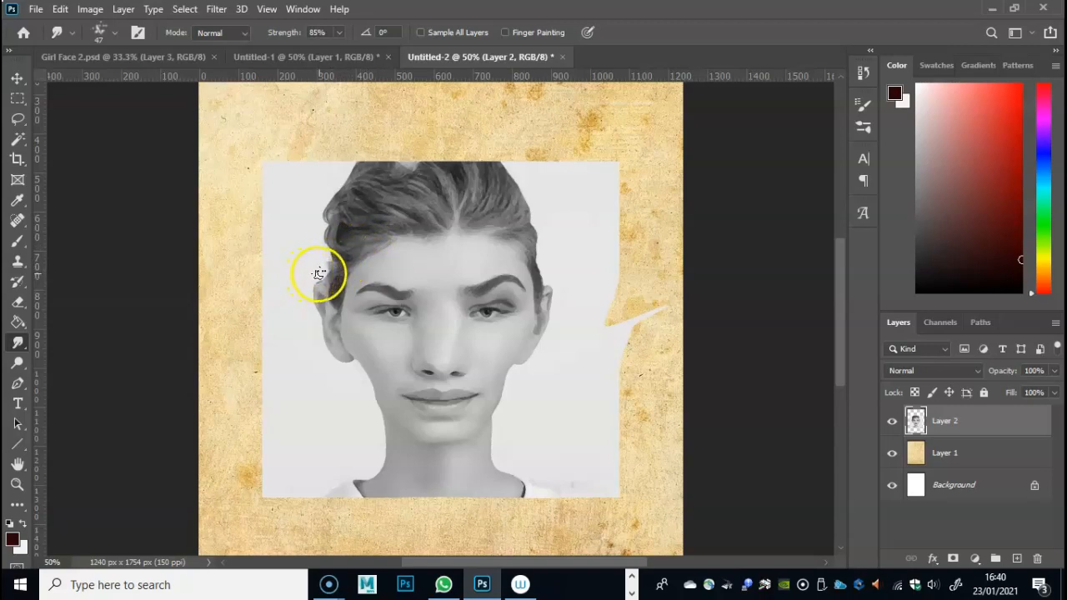
- Paint a white highlight down the bridge of the nose with the 17 px Brush at 56% opacity
mouse_move(398, 296)
mouse_down()
mouse_move(447, 283)
mouse_move(472, 249)
mouse_move(435, 209)
mouse_move(395, 200)
mouse_move(500, 204)
mouse_move(439, 211)
mouse_move(463, 211)
mouse_move(428, 245)
mouse_move(441, 242)
mouse_move(406, 289)
mouse_move(461, 311)
mouse_move(515, 306)
mouse_move(403, 287)
mouse_move(351, 304)
mouse_move(520, 301)
mouse_move(457, 215)
mouse_move(444, 233)
mouse_move(441, 210)
mouse_move(453, 207)
mouse_move(481, 247)
mouse_move(471, 271)
mouse_move(448, 261)
mouse_move(420, 300)
mouse_move(443, 292)
mouse_move(439, 311)
mouse_move(453, 277)
mouse_move(464, 312)
mouse_move(487, 272)
mouse_move(512, 272)
mouse_move(464, 284)
mouse_move(535, 255)
mouse_move(441, 325)
mouse_up()
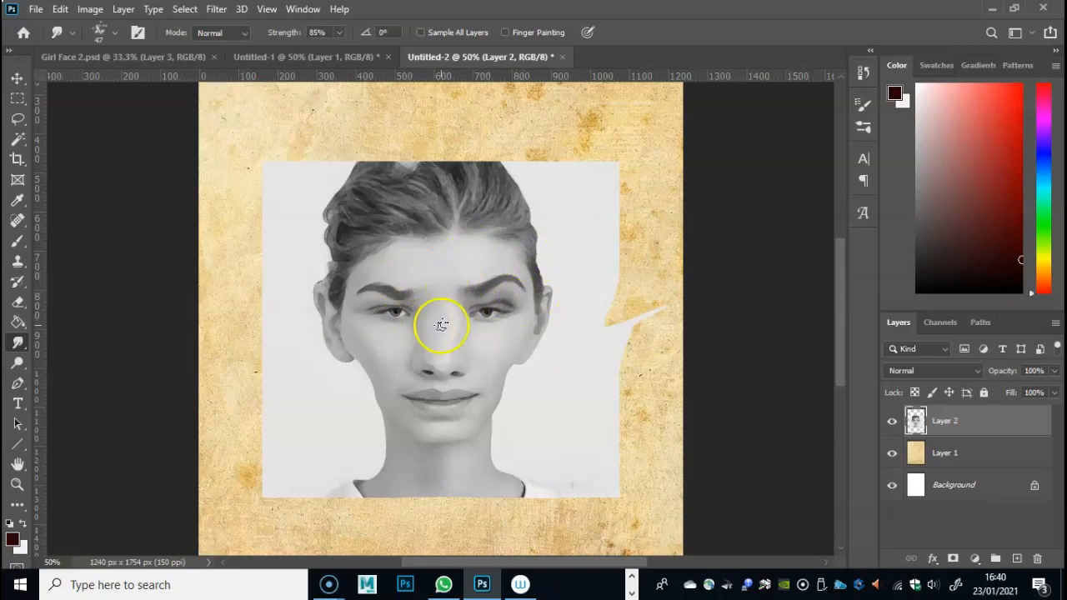
key(ctrl+plus)
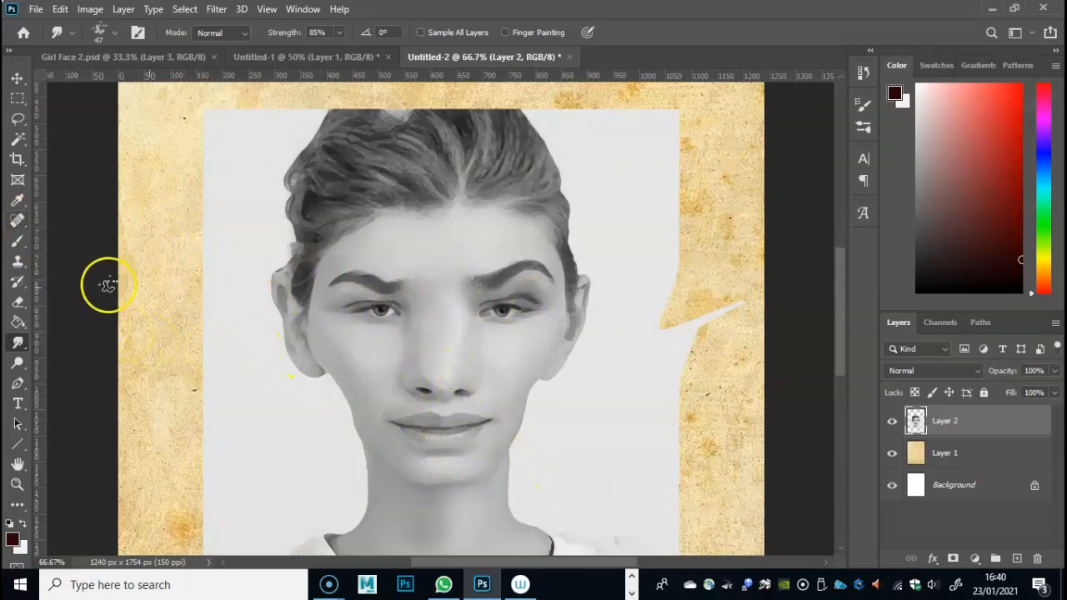
click(23, 525)
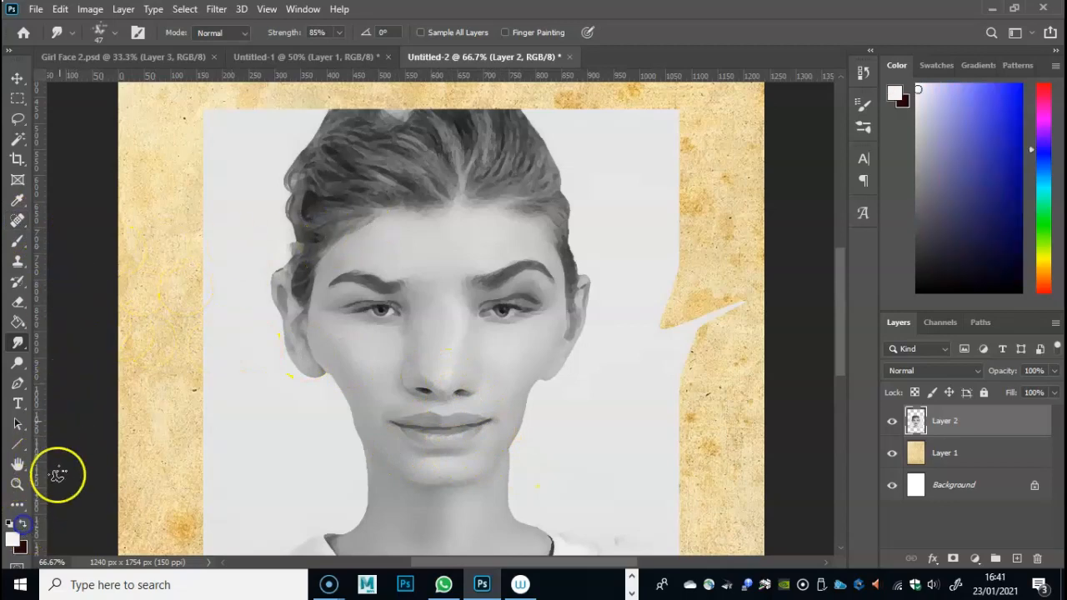
click(18, 241)
mouse_move(429, 303)
mouse_down()
mouse_move(436, 342)
mouse_move(446, 316)
mouse_up()
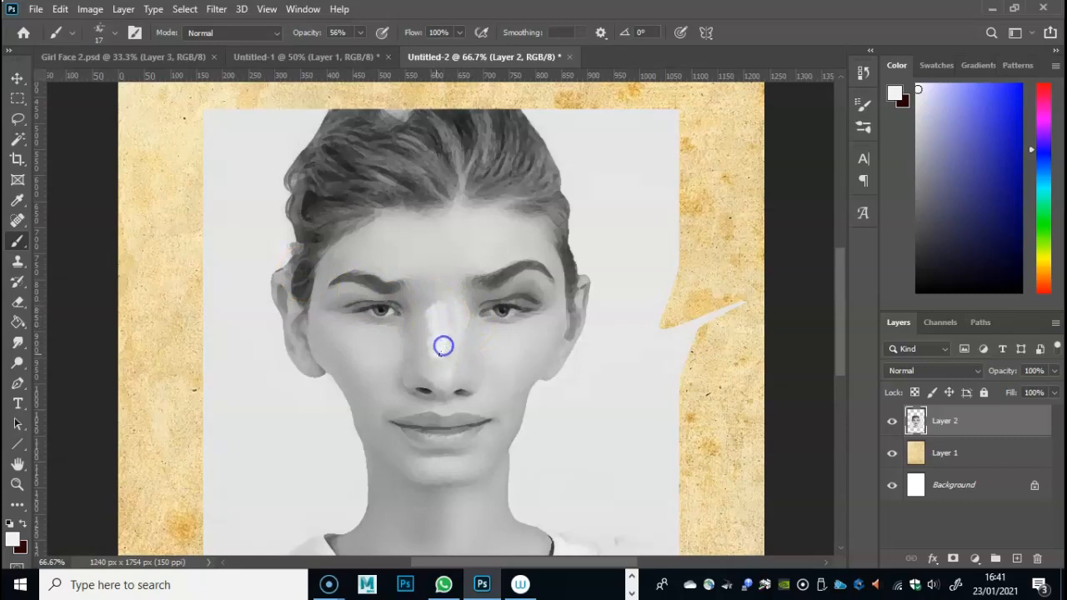
drag(441, 353, 442, 342)
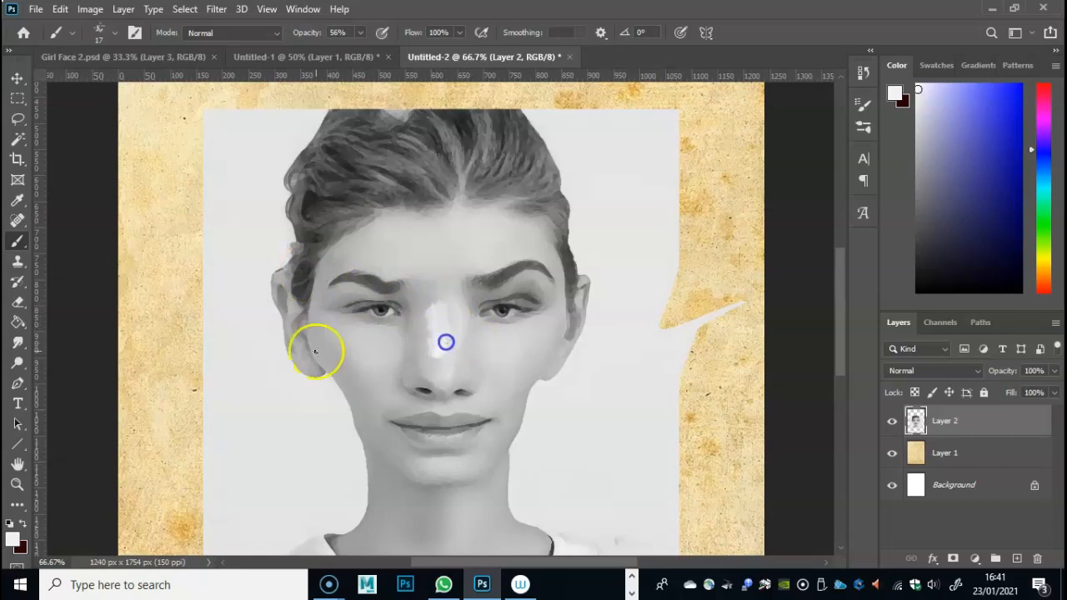
- Smudge the white highlight into the nose bridge with the 47 px Smudge tool at 85% strength
click(18, 341)
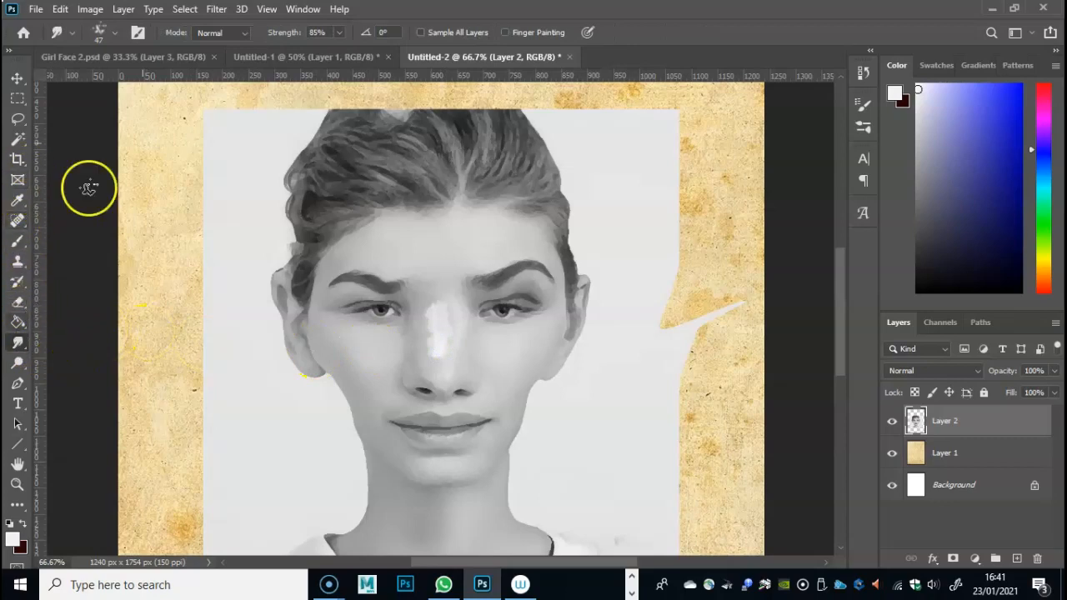
mouse_move(443, 337)
mouse_down()
mouse_move(438, 353)
mouse_move(422, 352)
mouse_move(434, 345)
mouse_up()
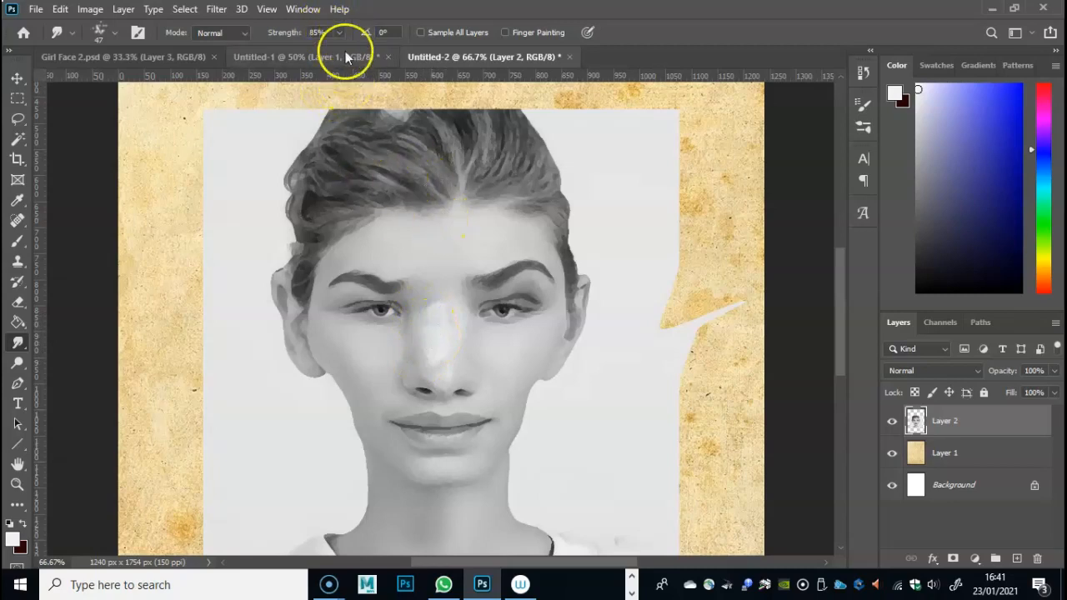
mouse_move(456, 315)
mouse_down()
mouse_move(425, 299)
mouse_move(446, 292)
mouse_move(443, 350)
mouse_up()
- Reduce the Smudge tool to 29 px and blend the highlight's edges around the nose and inner eye
right_click(459, 319)
drag(559, 351, 557, 351)
click(411, 355)
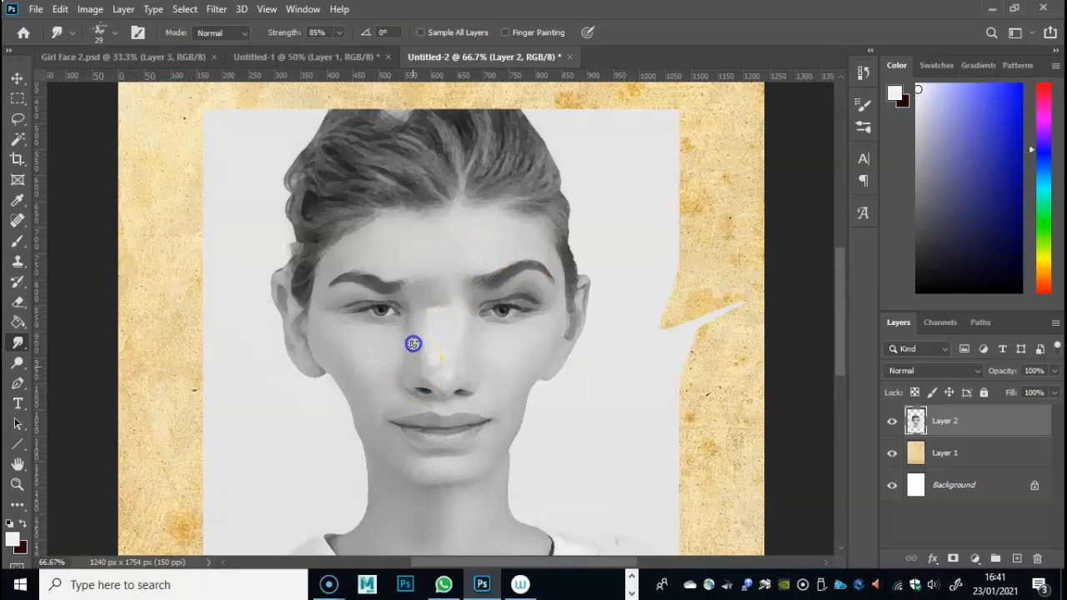
mouse_move(440, 377)
mouse_down()
mouse_move(417, 385)
mouse_move(476, 357)
mouse_move(461, 358)
mouse_move(463, 342)
mouse_up()
mouse_move(497, 291)
mouse_down()
mouse_move(486, 329)
mouse_move(504, 302)
mouse_up()
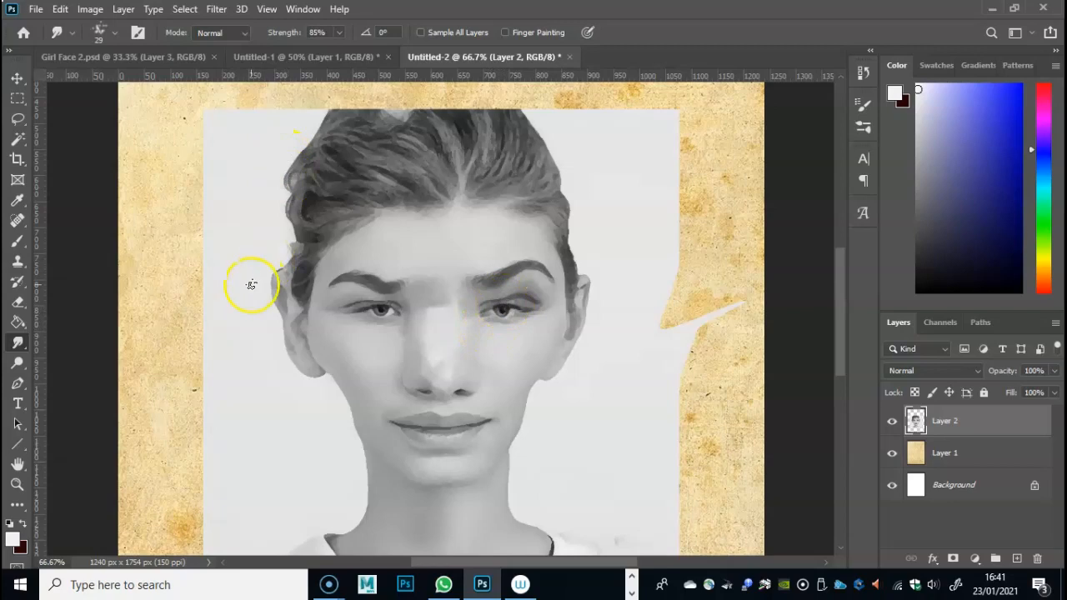
- Sample a dark grey from the face and paint the outlines of both nose wings with the 17 px Brush
click(18, 241)
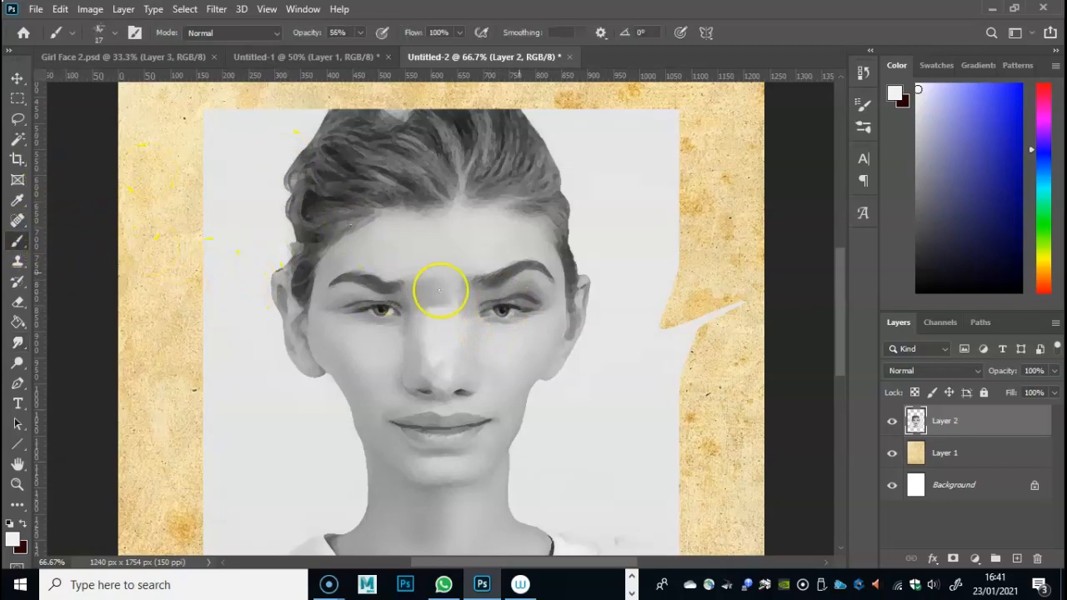
click(27, 203)
drag(416, 288, 533, 293)
click(18, 240)
mouse_move(408, 355)
mouse_down()
mouse_move(400, 376)
mouse_move(407, 367)
mouse_up()
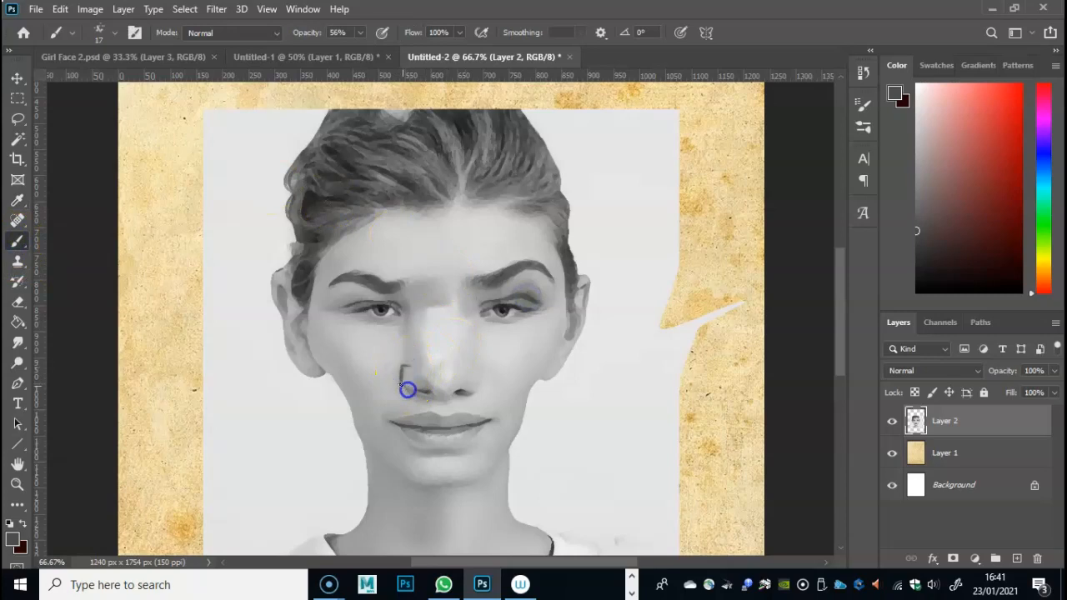
mouse_move(402, 388)
mouse_down()
mouse_move(383, 367)
mouse_move(449, 369)
mouse_move(474, 390)
mouse_up()
drag(471, 382, 484, 382)
click(484, 376)
- Darken the nose crease and the underside of the nose, and soften the strokes with the 29 px Smudge tool
click(402, 372)
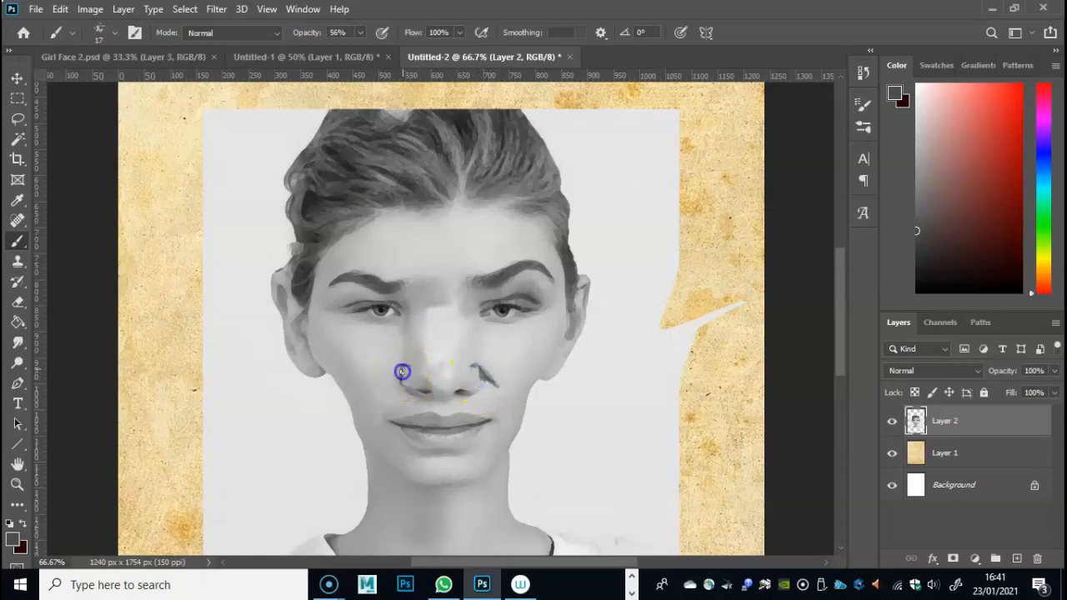
click(398, 381)
click(409, 380)
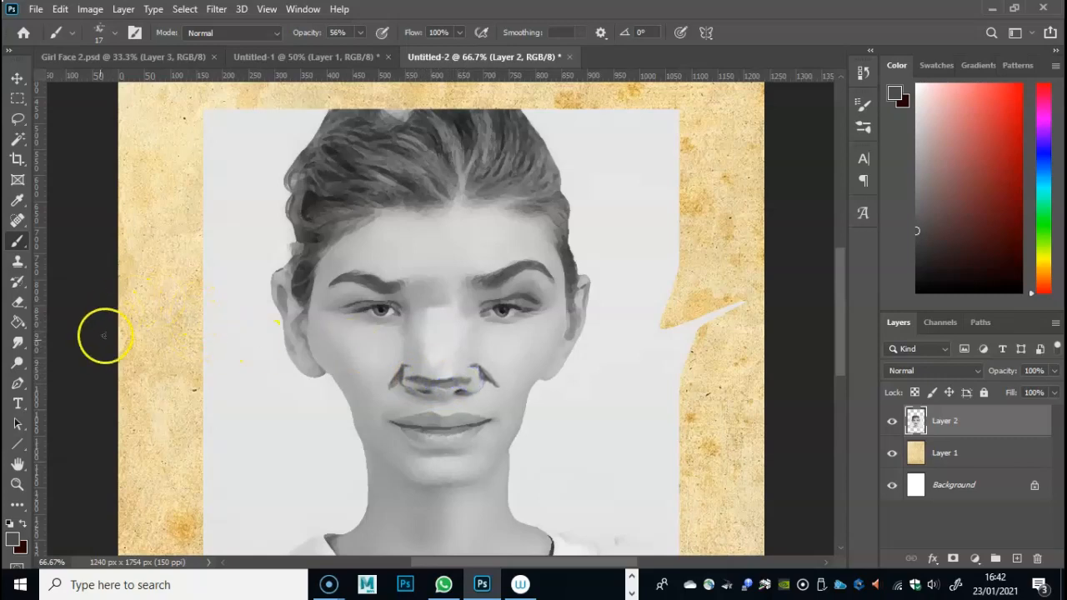
click(17, 341)
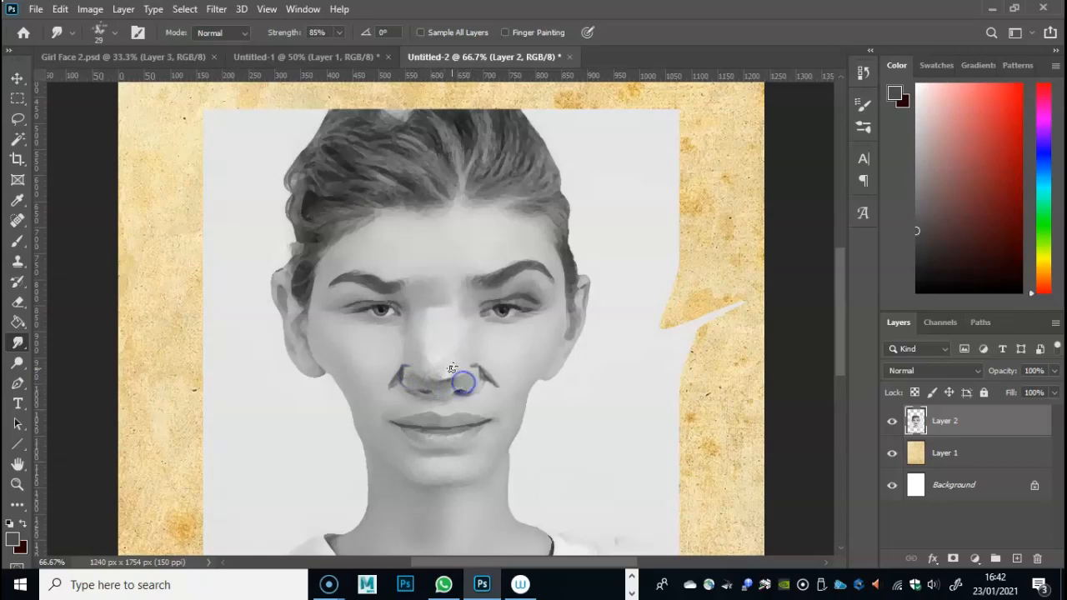
mouse_move(455, 356)
mouse_down()
mouse_move(435, 384)
mouse_move(447, 381)
mouse_move(436, 363)
mouse_move(446, 376)
mouse_move(438, 342)
mouse_move(466, 183)
mouse_move(441, 354)
mouse_move(416, 399)
mouse_move(438, 377)
mouse_move(416, 380)
mouse_move(453, 337)
mouse_move(433, 375)
mouse_move(418, 378)
mouse_move(457, 379)
mouse_move(424, 389)
mouse_up()
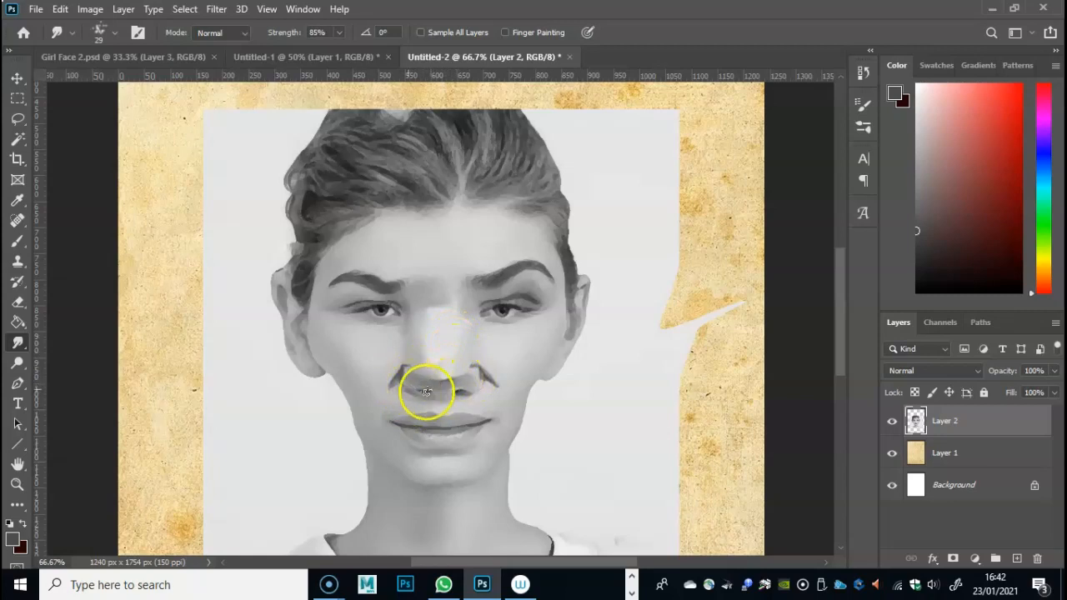
- Darken both nostrils with the 17 px Brush using a near-black grey sampled from the eye
click(17, 240)
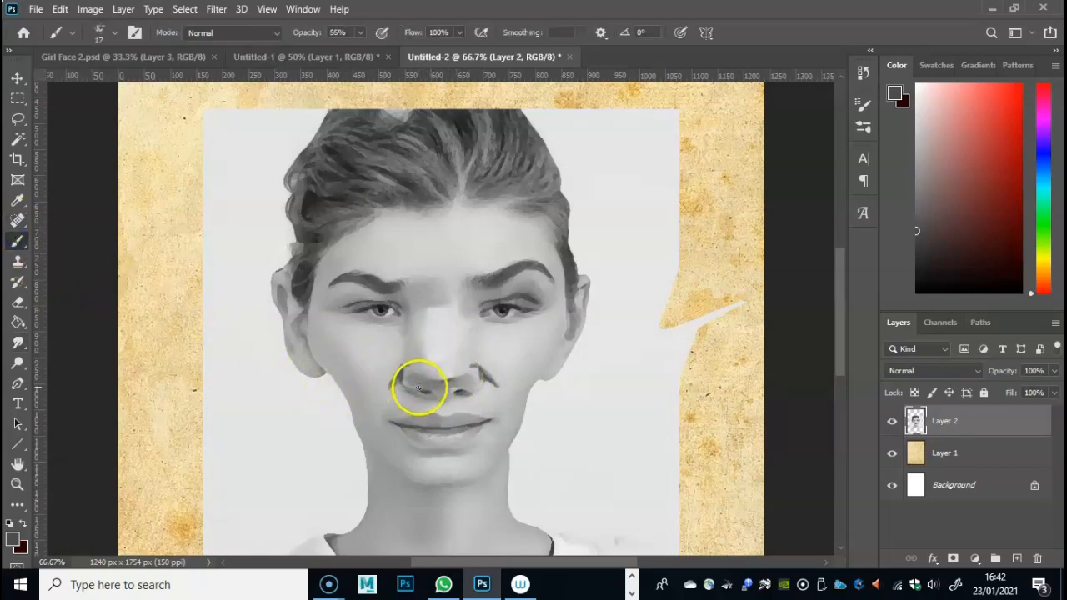
click(24, 520)
drag(420, 389, 428, 392)
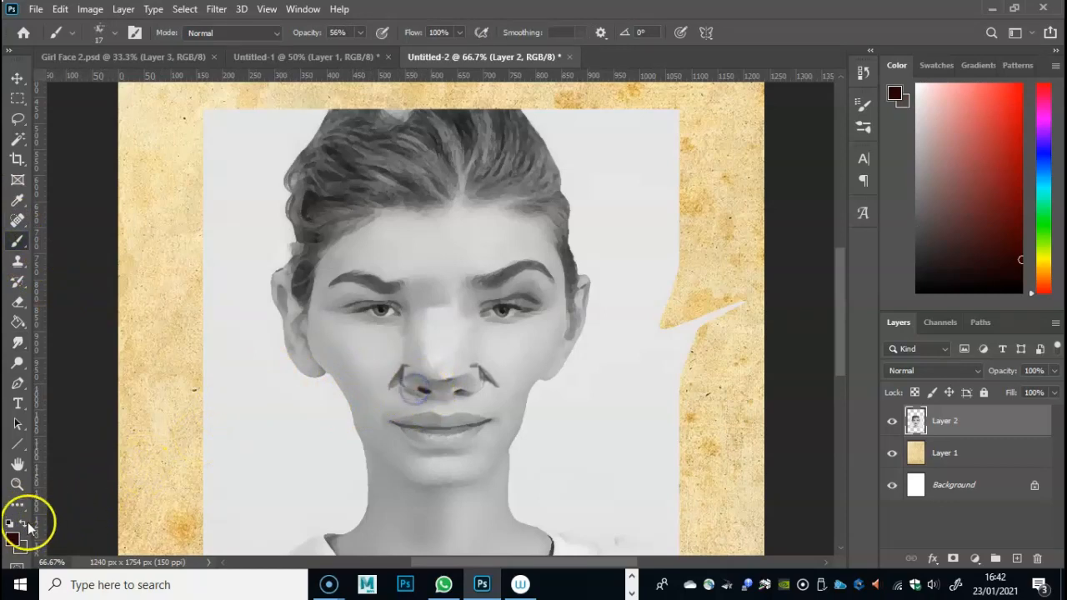
click(17, 200)
click(506, 304)
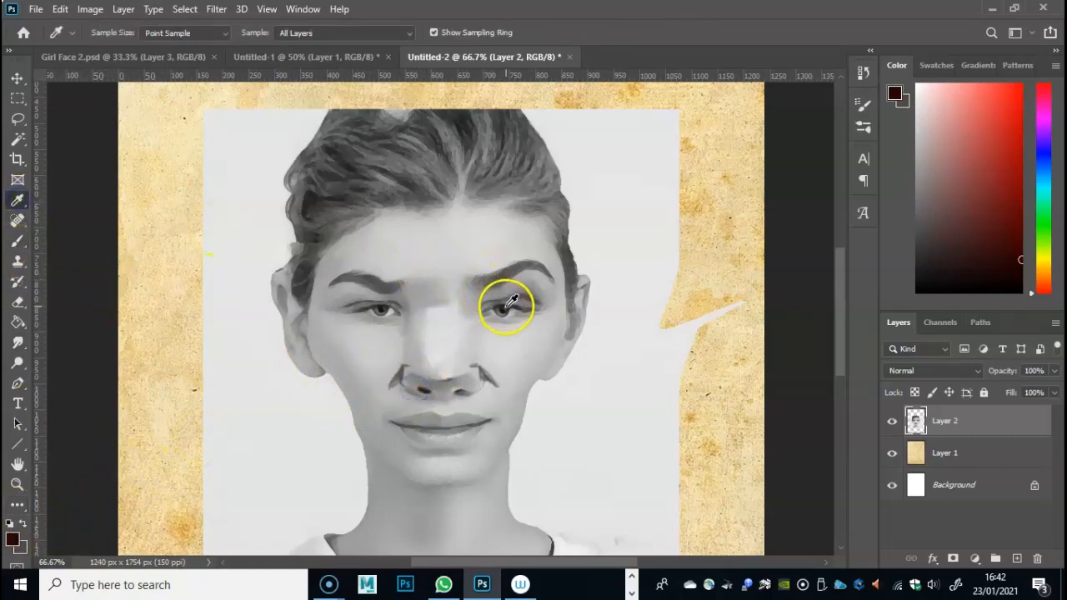
click(18, 303)
click(18, 241)
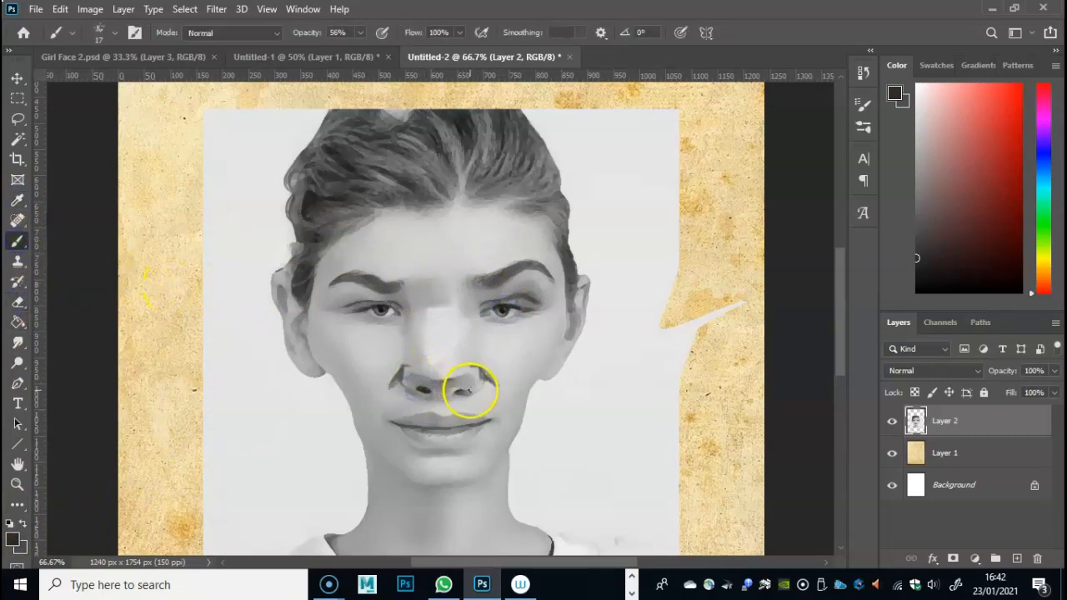
- Smudge the darkened nostrils and nose shadow toward the upper lip at 85% strength, touching up with the Brush
click(17, 343)
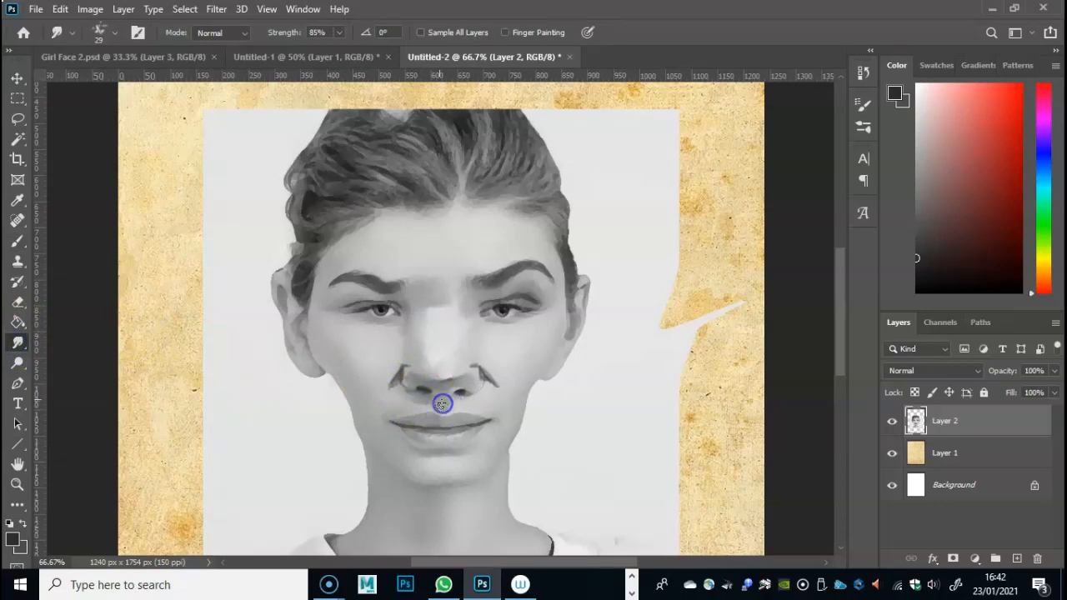
mouse_move(464, 399)
mouse_down()
mouse_move(442, 333)
mouse_move(461, 249)
mouse_move(466, 396)
mouse_up()
click(17, 241)
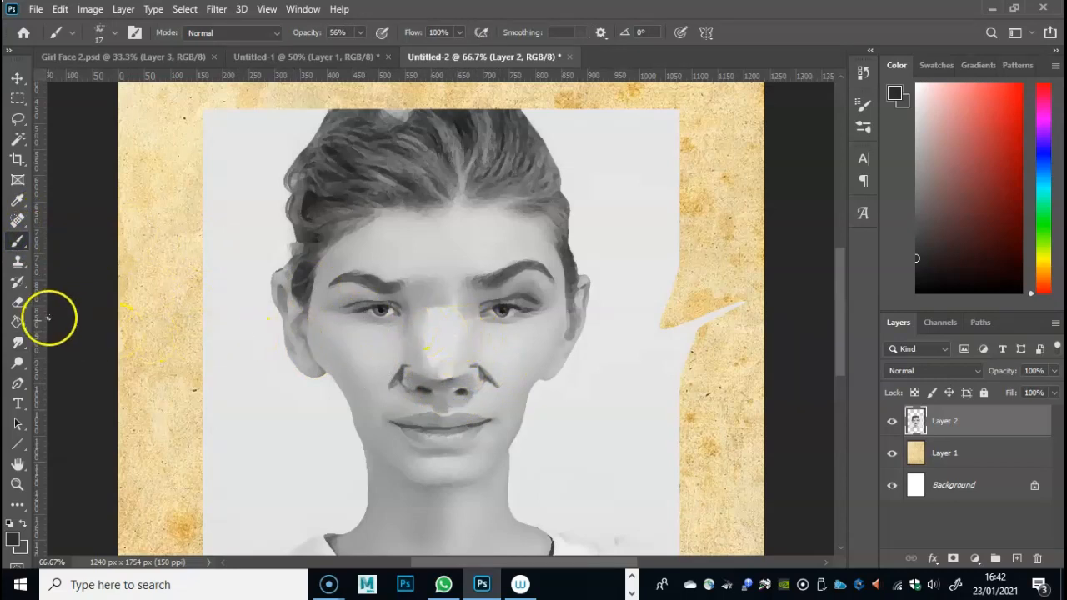
click(16, 342)
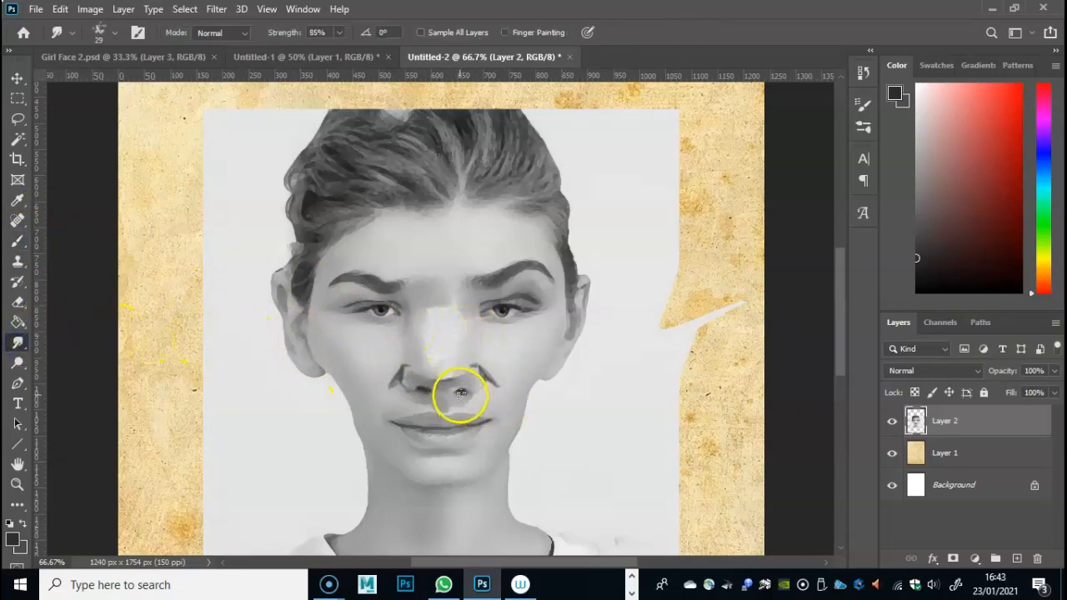
drag(463, 403, 392, 382)
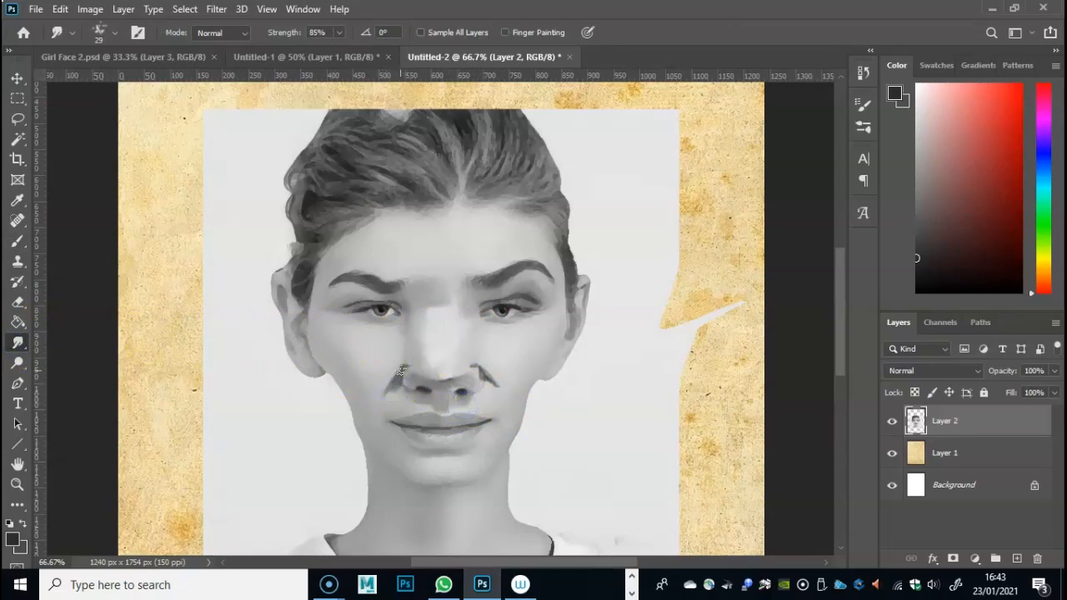
- Smudge the dark creases on both sides of the nose into soft cheek shading down to the upper lip
mouse_move(381, 397)
mouse_down()
mouse_move(398, 389)
mouse_move(394, 375)
mouse_move(393, 386)
mouse_up()
drag(489, 392, 482, 369)
click(499, 400)
drag(496, 401, 483, 364)
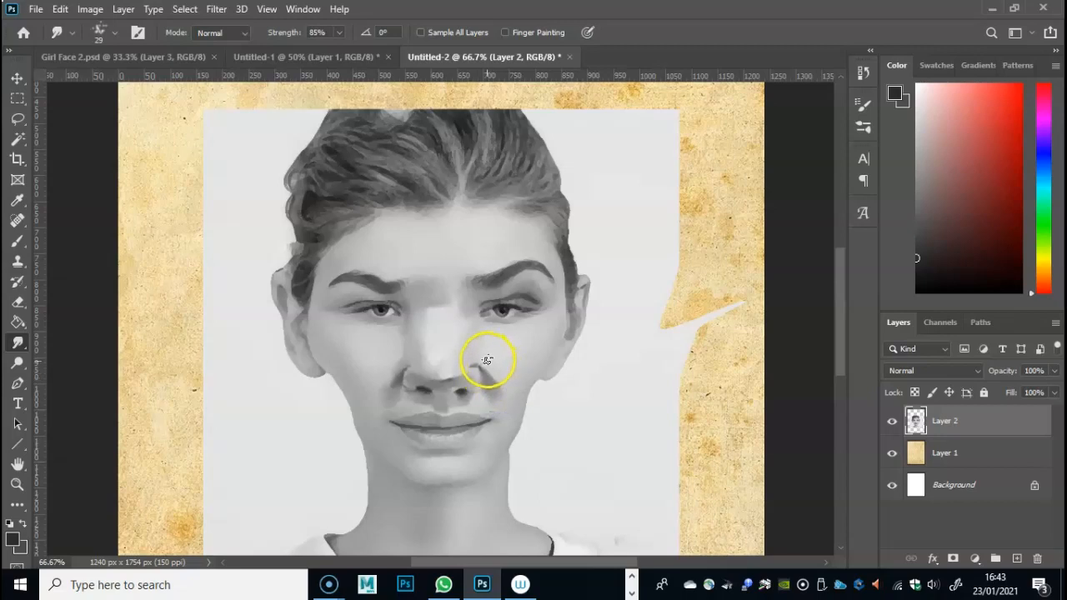
drag(468, 365, 478, 365)
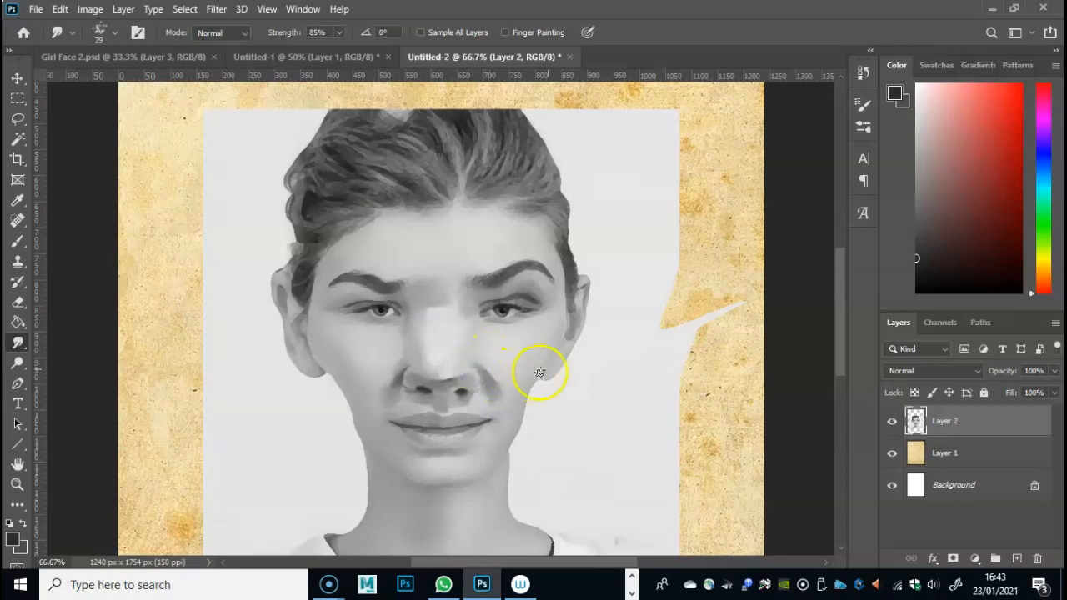
mouse_move(499, 409)
mouse_down()
mouse_move(534, 401)
mouse_move(535, 321)
mouse_move(553, 379)
mouse_move(570, 386)
mouse_move(533, 413)
mouse_move(536, 397)
mouse_move(509, 434)
mouse_move(512, 405)
mouse_move(487, 387)
mouse_move(503, 390)
mouse_move(493, 386)
mouse_move(500, 414)
mouse_up()
mouse_move(386, 380)
mouse_down()
mouse_move(395, 388)
mouse_move(385, 400)
mouse_move(392, 389)
mouse_up()
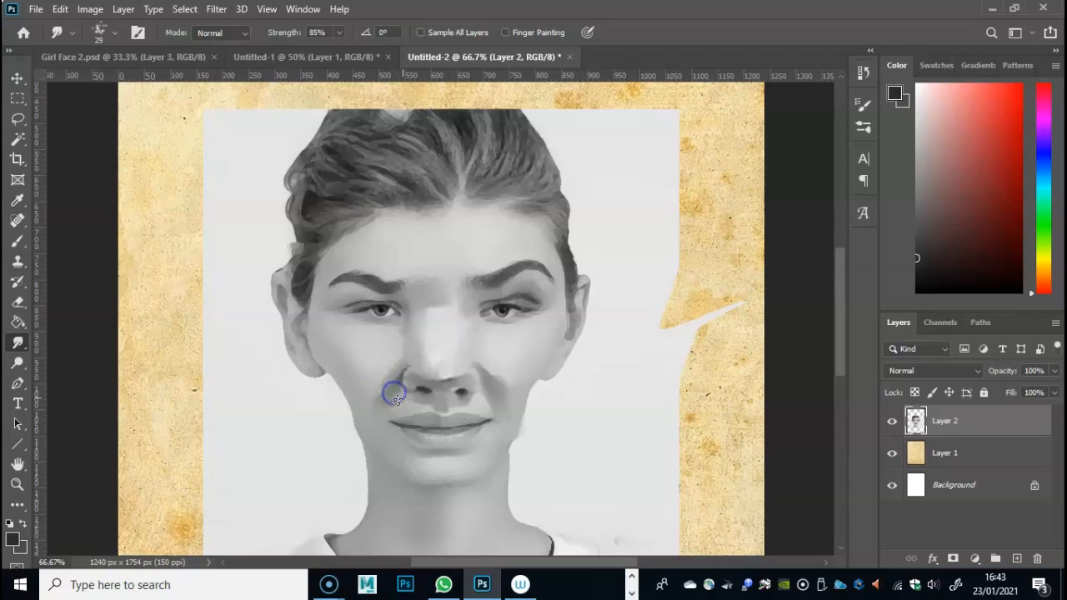
drag(393, 406, 395, 412)
drag(471, 408, 414, 421)
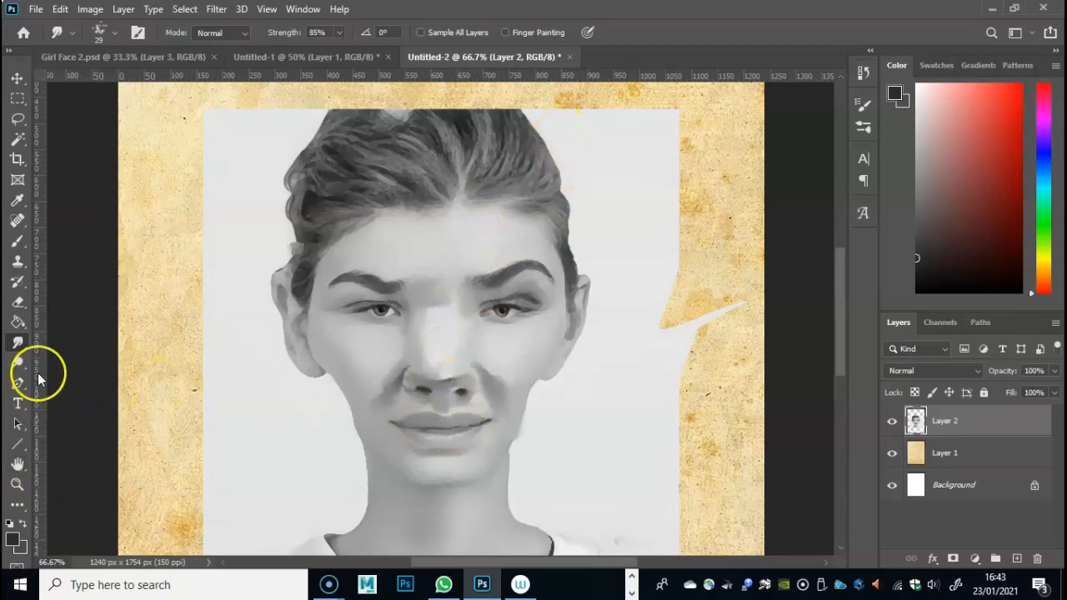
- Paint the upper lip darker with the lighter of the two dark greys and smudge it smooth along the lip
click(19, 241)
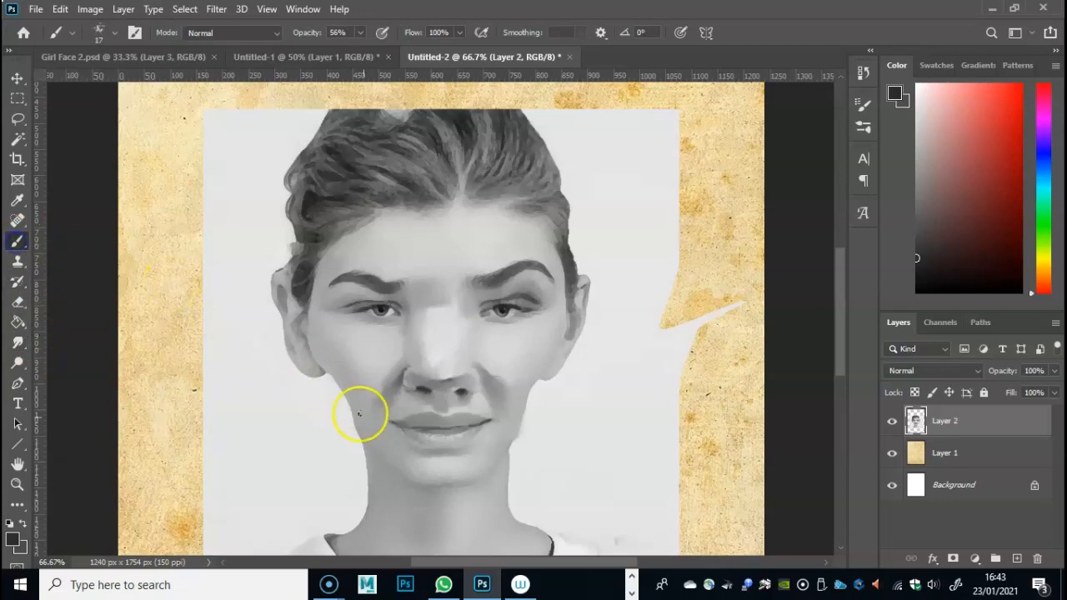
click(23, 525)
mouse_move(427, 422)
mouse_down()
mouse_move(486, 420)
mouse_move(325, 403)
mouse_move(432, 422)
mouse_up()
click(18, 341)
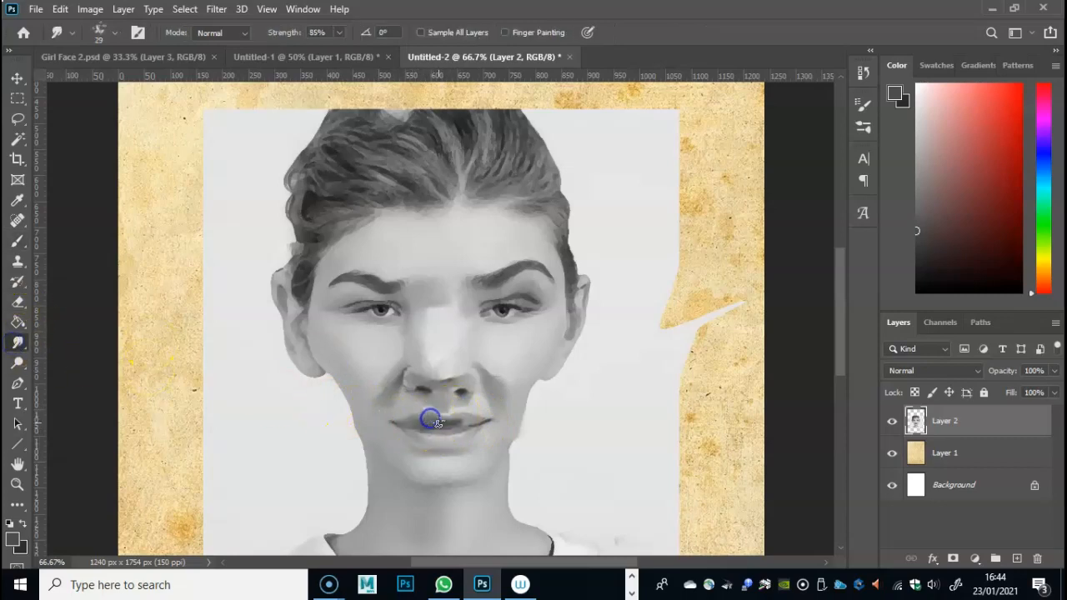
drag(475, 422, 429, 423)
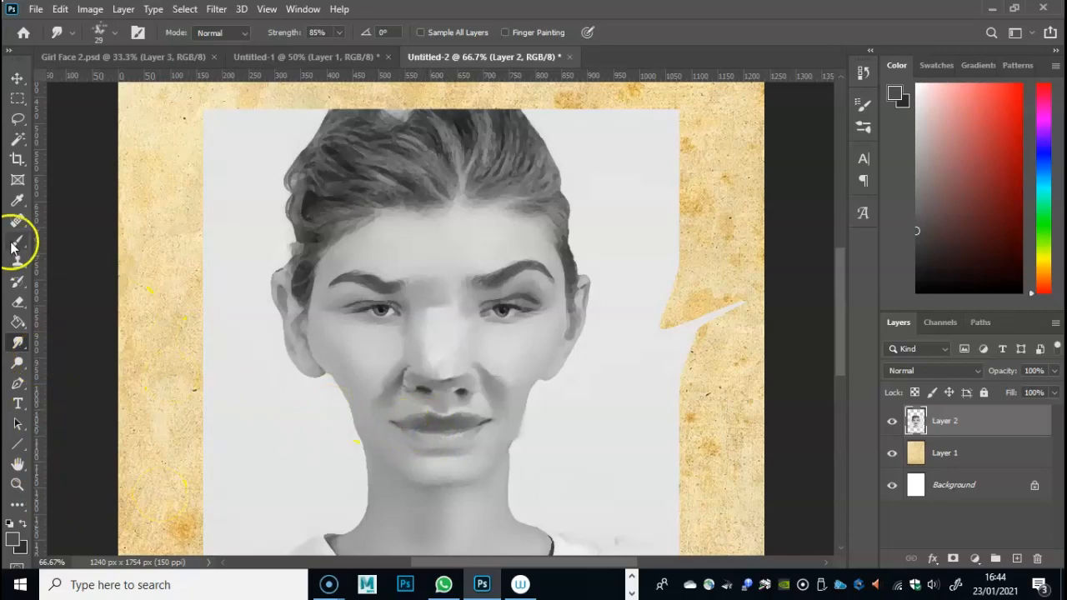
- Paint a near-white highlight on the lower lip and blend it with the 29 px Smudge tool
click(12, 538)
drag(471, 158, 445, 122)
click(800, 108)
key(b)
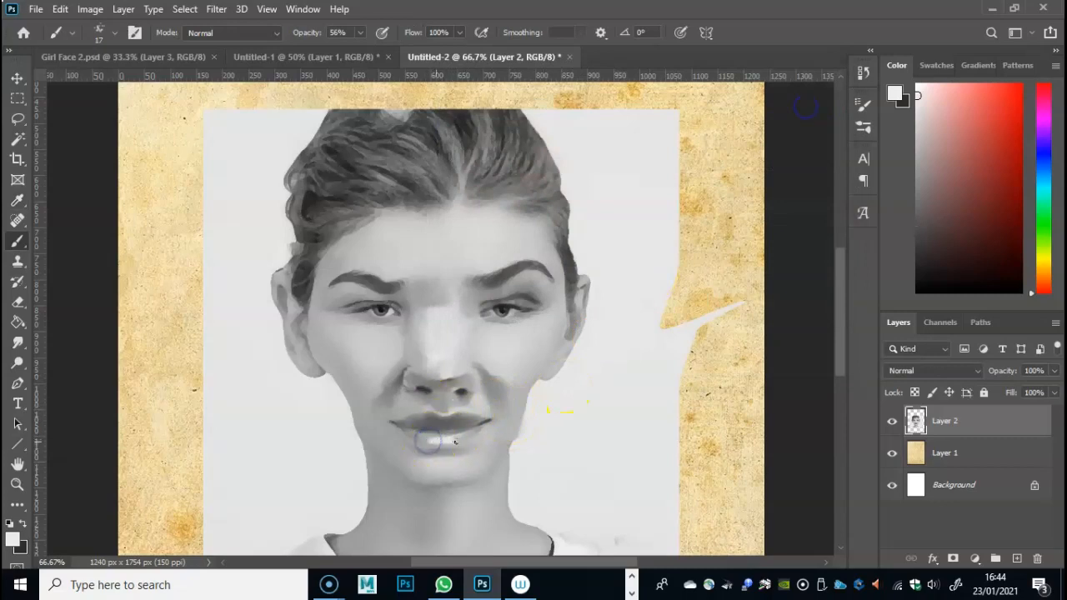
drag(420, 438, 467, 437)
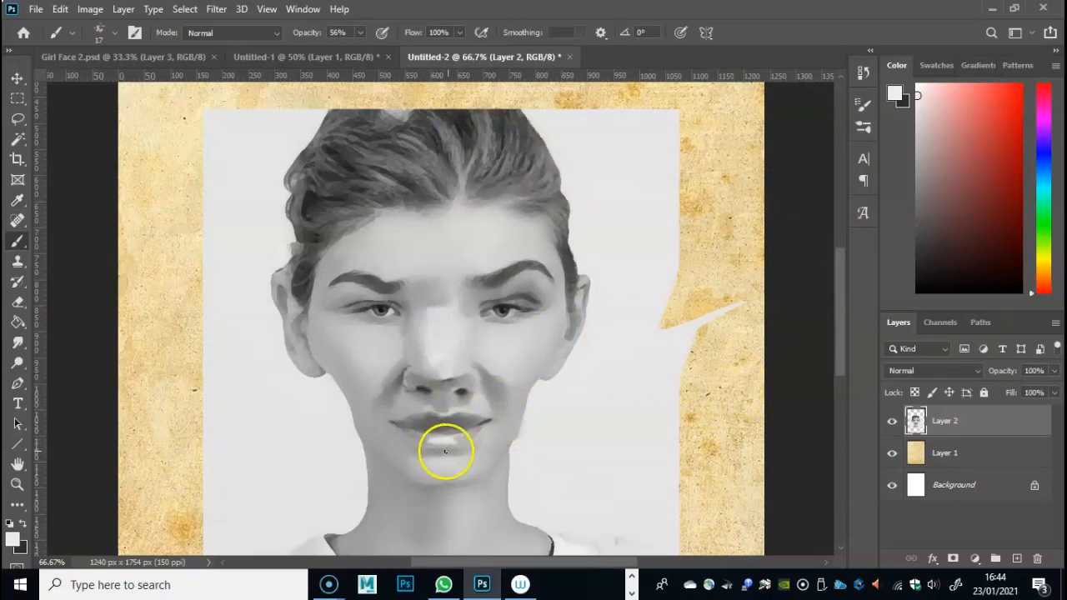
click(17, 341)
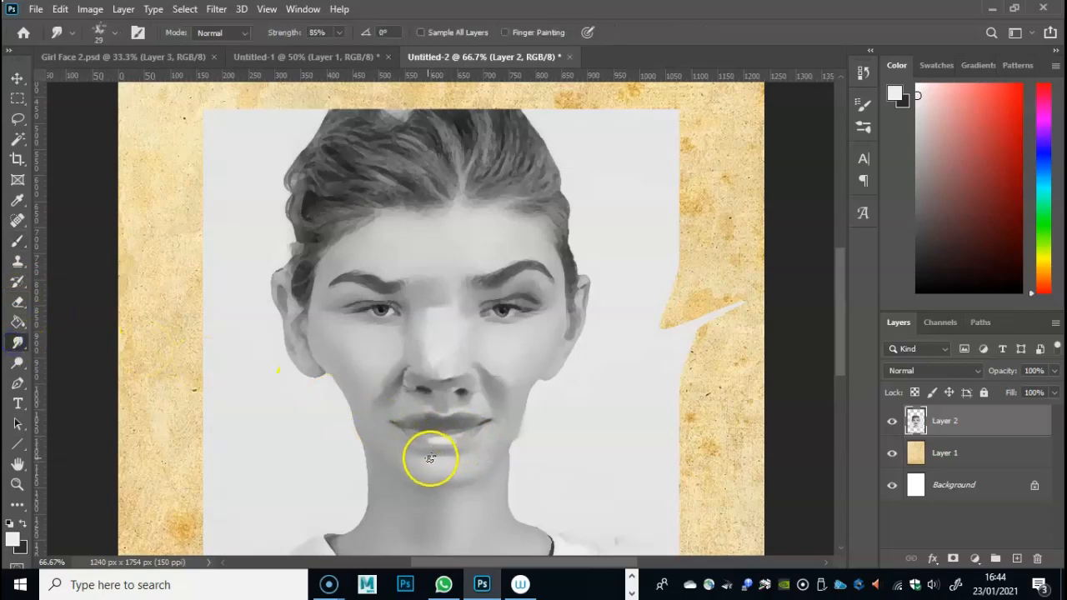
mouse_move(464, 452)
mouse_down()
mouse_move(413, 436)
mouse_move(460, 437)
mouse_move(422, 418)
mouse_move(497, 421)
mouse_up()
- Smudge the eyebrows and the skin beneath the eye to soften them into painterly strokes
mouse_move(488, 287)
mouse_down()
mouse_move(501, 265)
mouse_move(490, 286)
mouse_up()
drag(392, 281, 330, 286)
drag(372, 332, 370, 336)
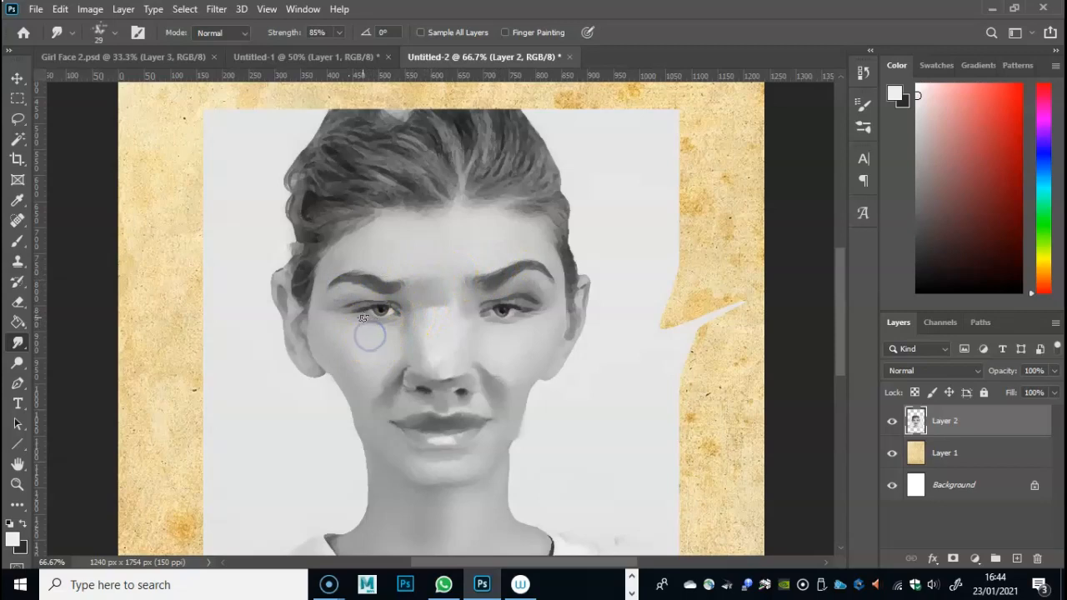
- Paint a shadow beneath the eye on the picture's right using a darkened sampled grey, and smudge it into the cheek
click(18, 200)
click(500, 313)
click(498, 315)
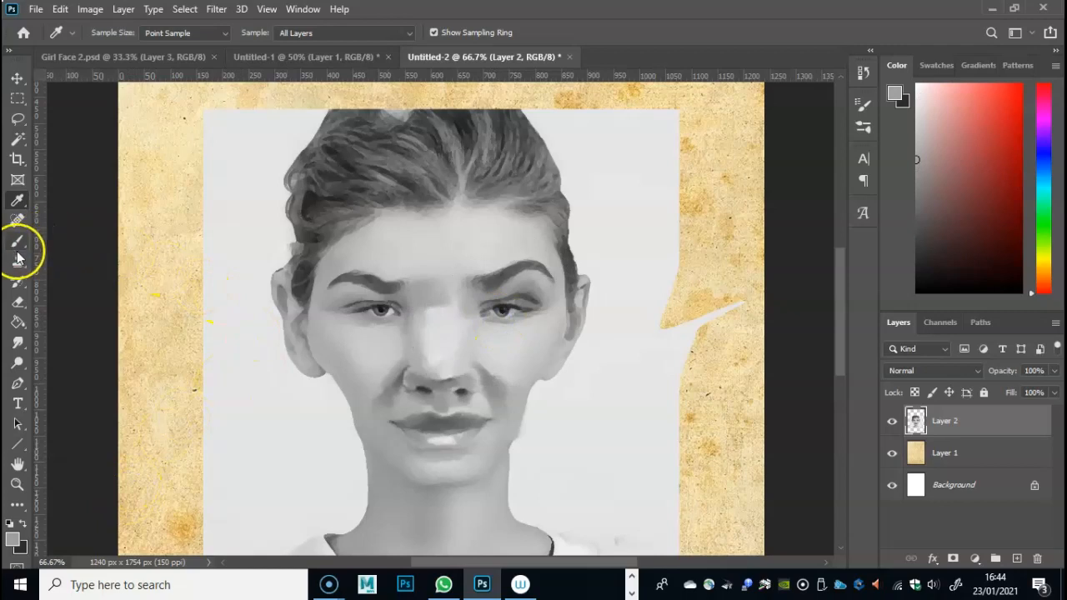
click(12, 538)
drag(445, 184, 449, 201)
click(796, 135)
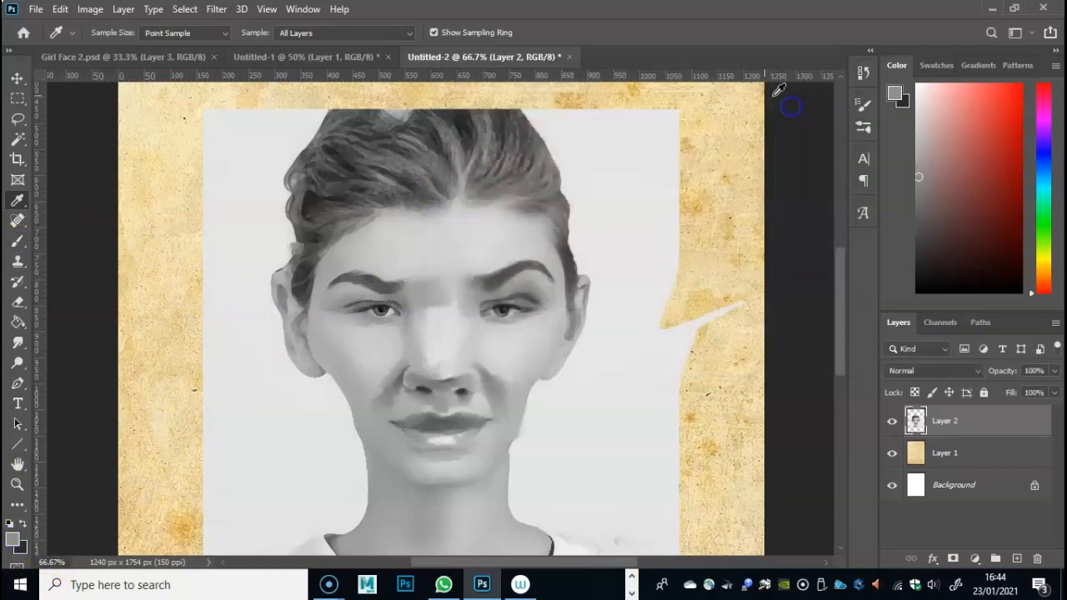
click(18, 240)
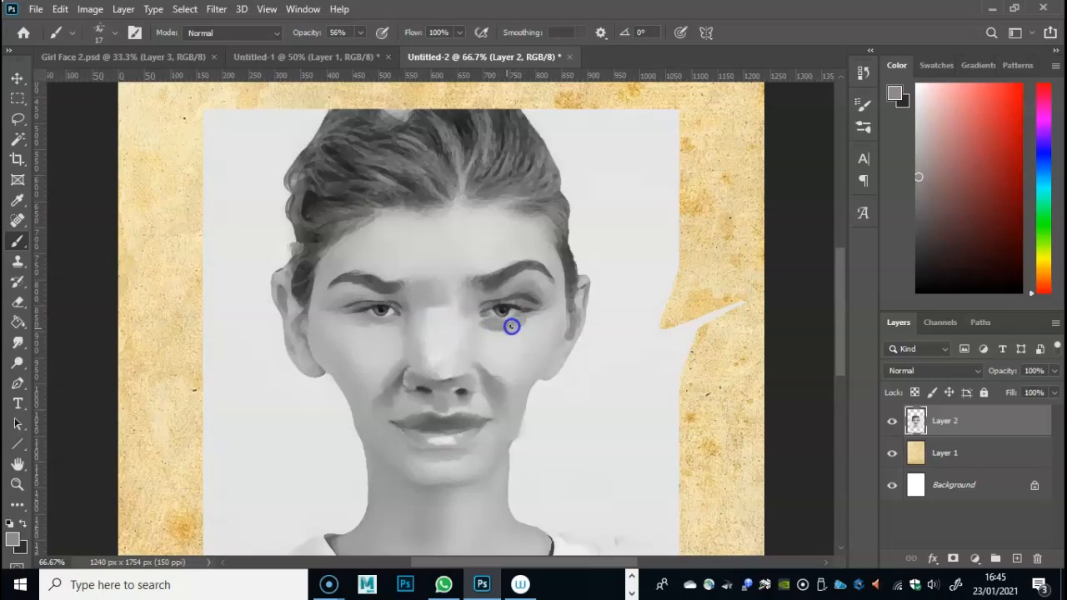
click(16, 343)
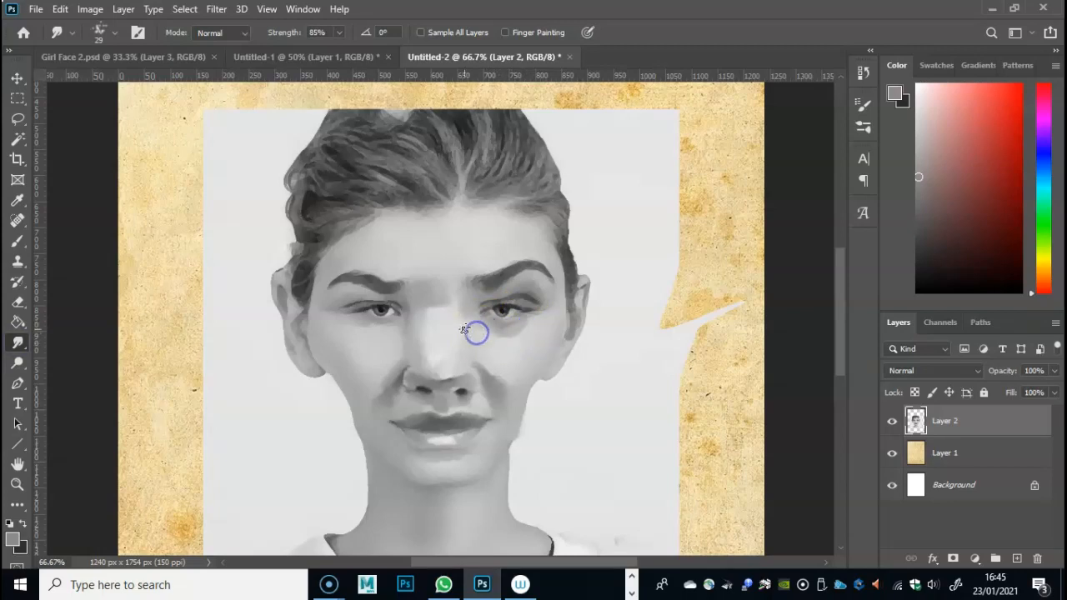
- Paint shadows beneath both eyes with the 17 px brush at 56% opacity, using the darker grey 7c7979
mouse_move(495, 346)
mouse_down()
mouse_move(476, 333)
mouse_move(509, 334)
mouse_up()
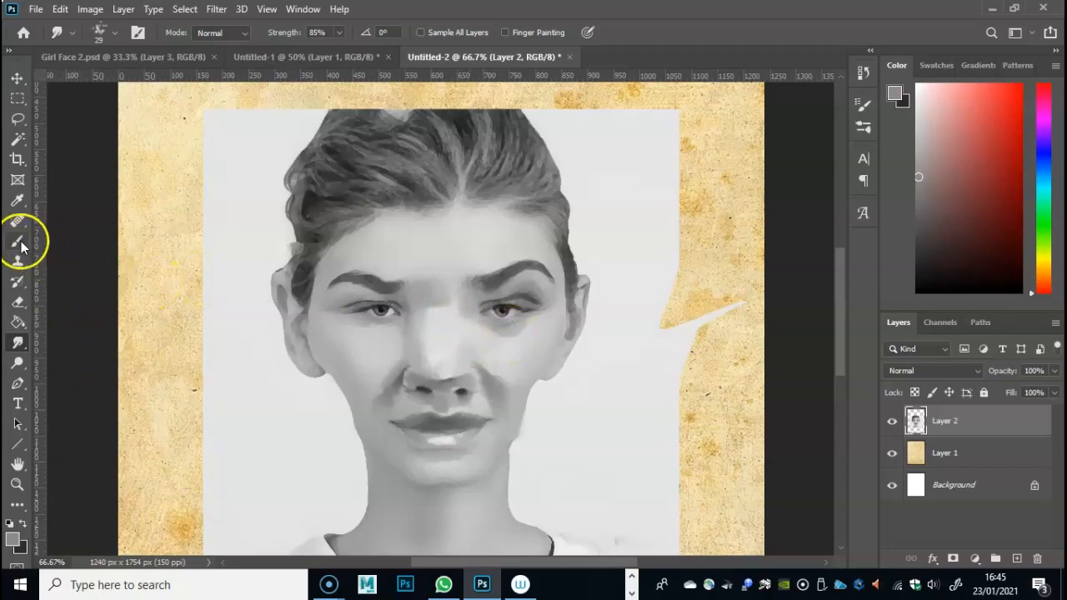
click(13, 539)
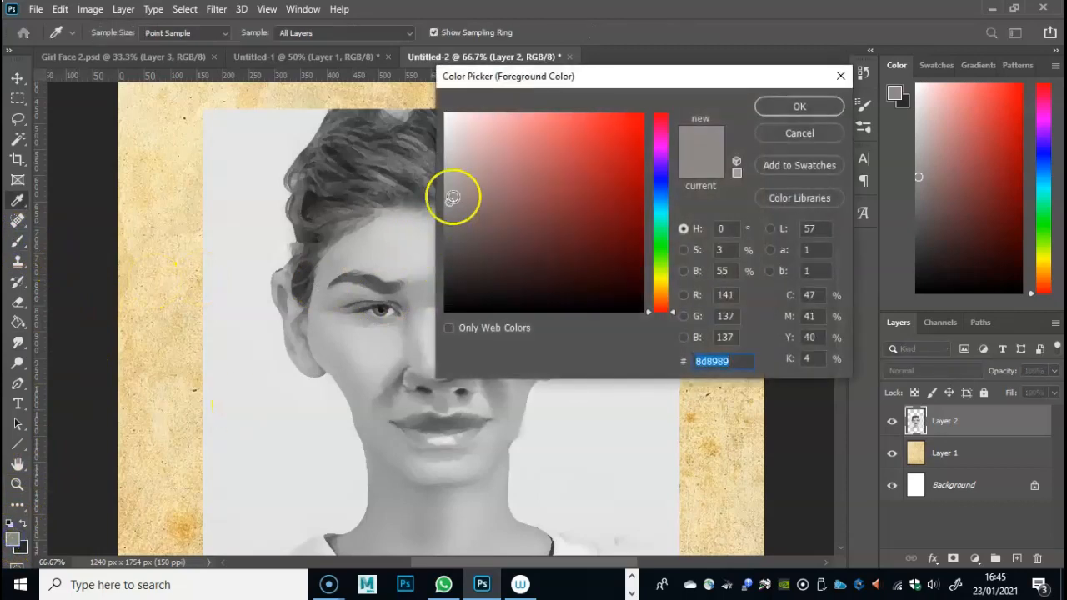
click(450, 217)
click(770, 114)
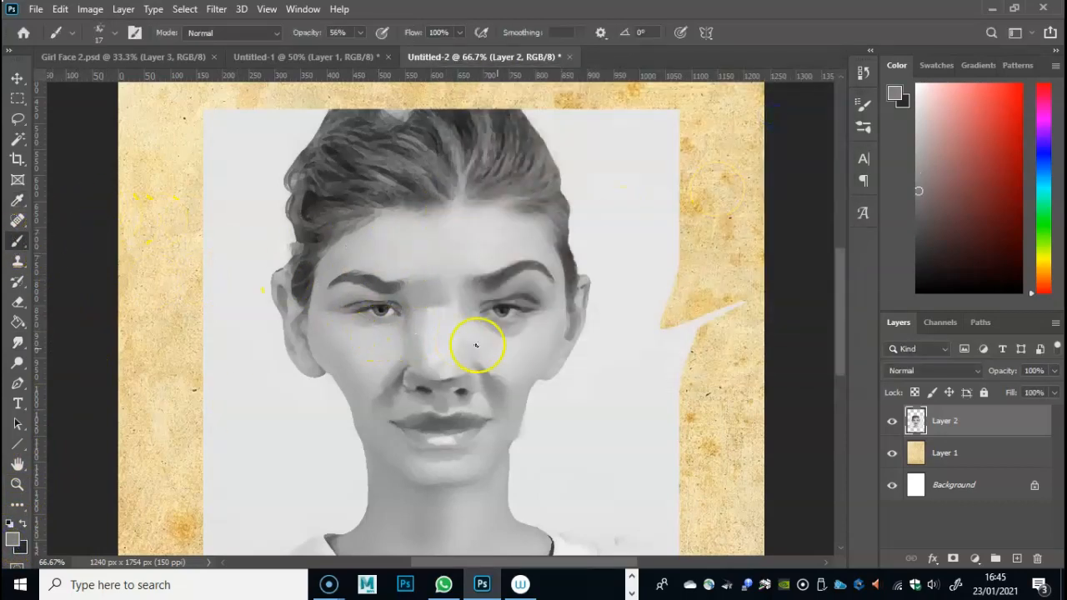
click(501, 335)
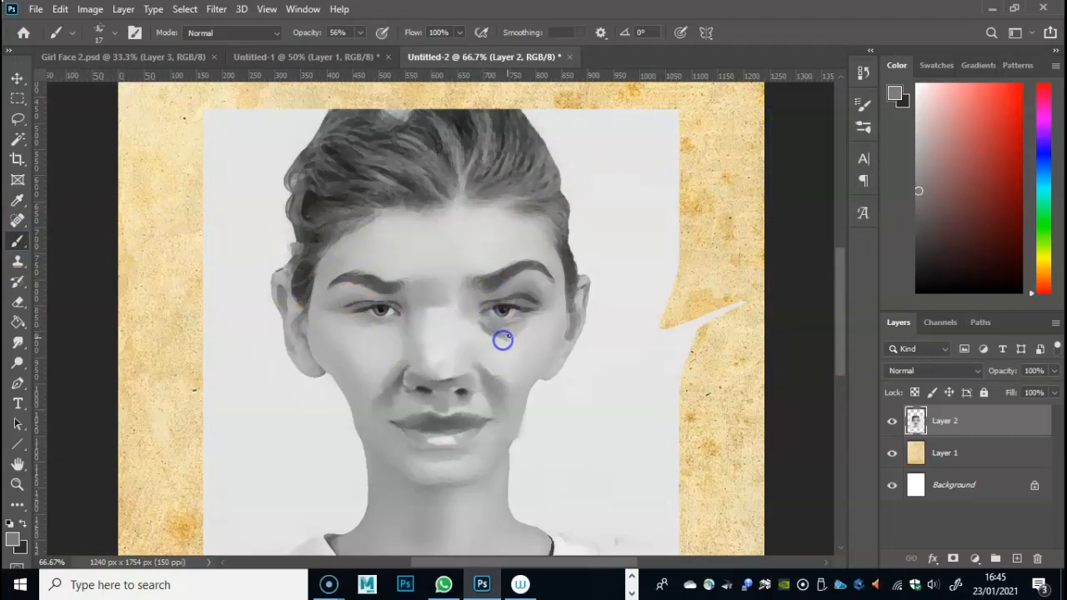
drag(352, 322, 350, 321)
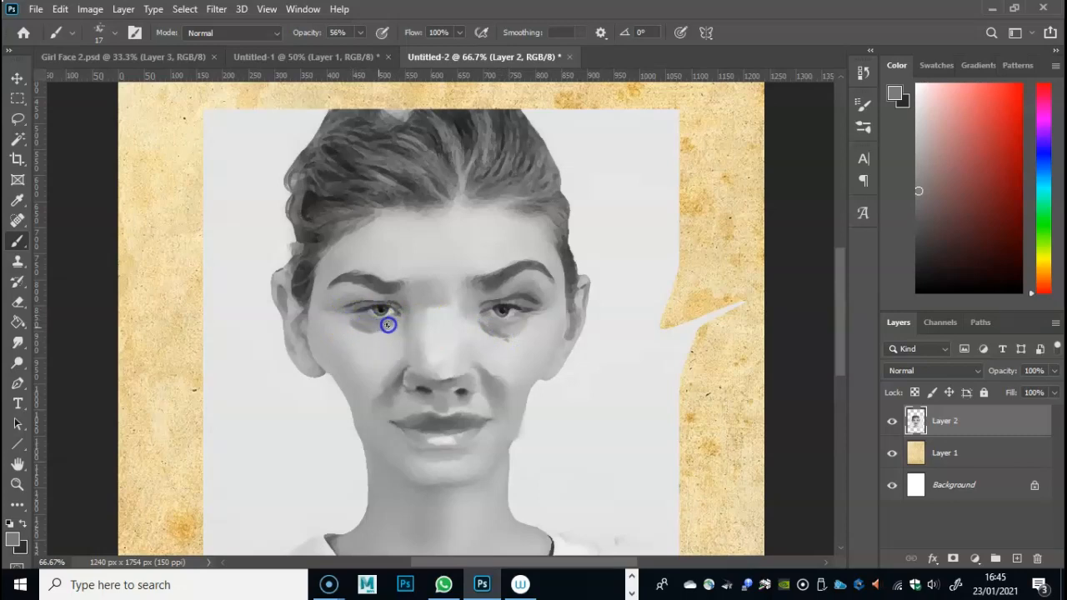
- Smudge the grey under-eye shadows into the cheeks at 85% strength, and soften the skin above the brow
click(17, 342)
mouse_move(362, 325)
mouse_down()
mouse_move(345, 322)
mouse_move(374, 336)
mouse_move(351, 334)
mouse_move(357, 320)
mouse_move(364, 346)
mouse_up()
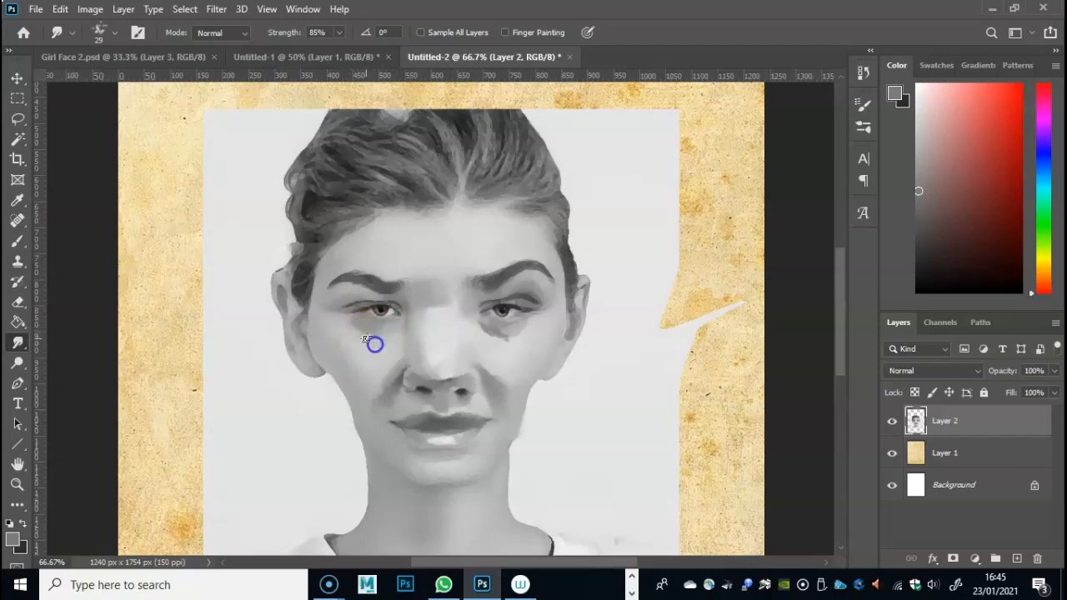
drag(483, 324, 526, 337)
drag(385, 343, 374, 345)
drag(385, 257, 406, 252)
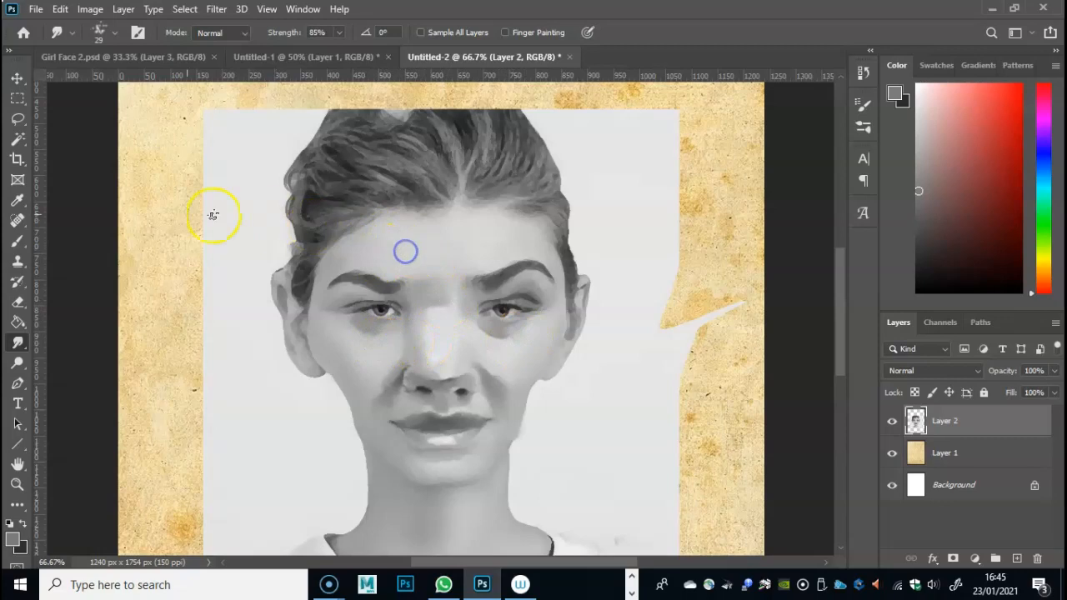
- Paint a highlight band across the forehead, starting with a light grey and building it up with pure white ffffff
click(18, 240)
click(14, 539)
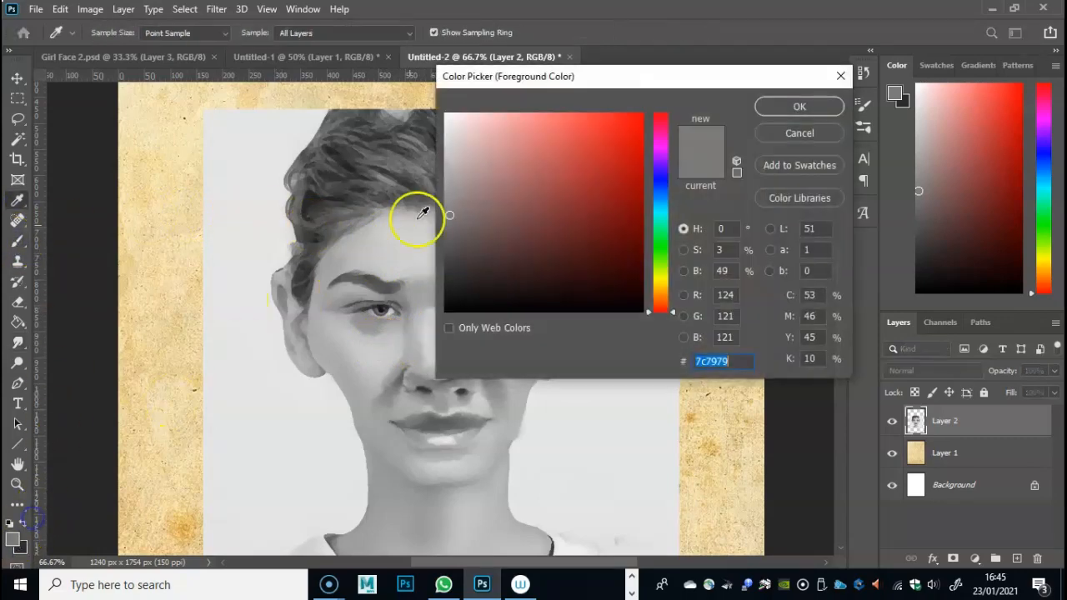
click(450, 130)
click(813, 108)
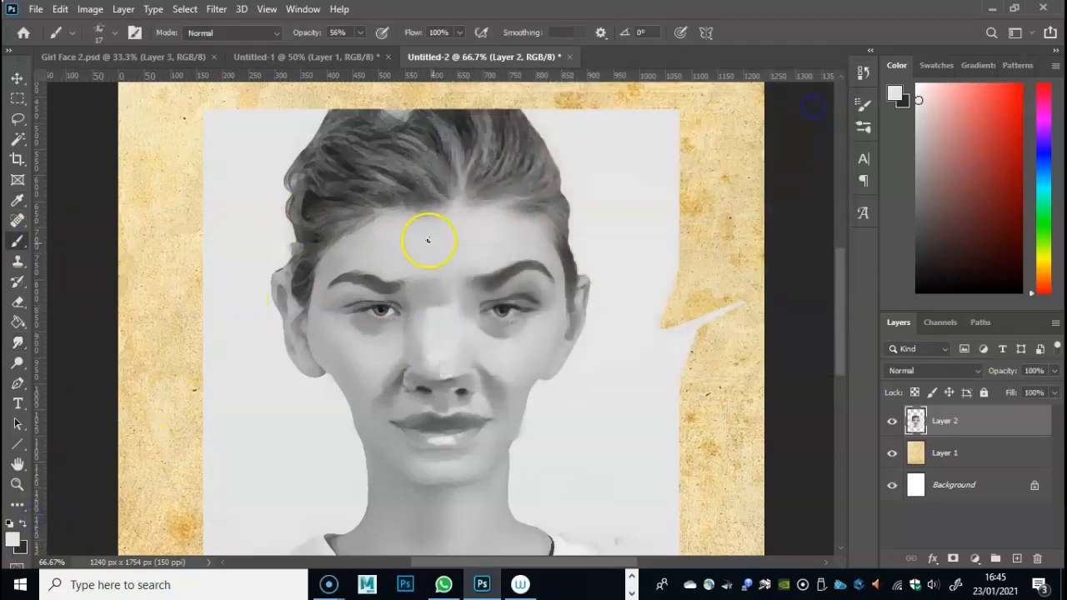
mouse_move(419, 245)
mouse_down()
mouse_move(459, 250)
mouse_move(422, 250)
mouse_up()
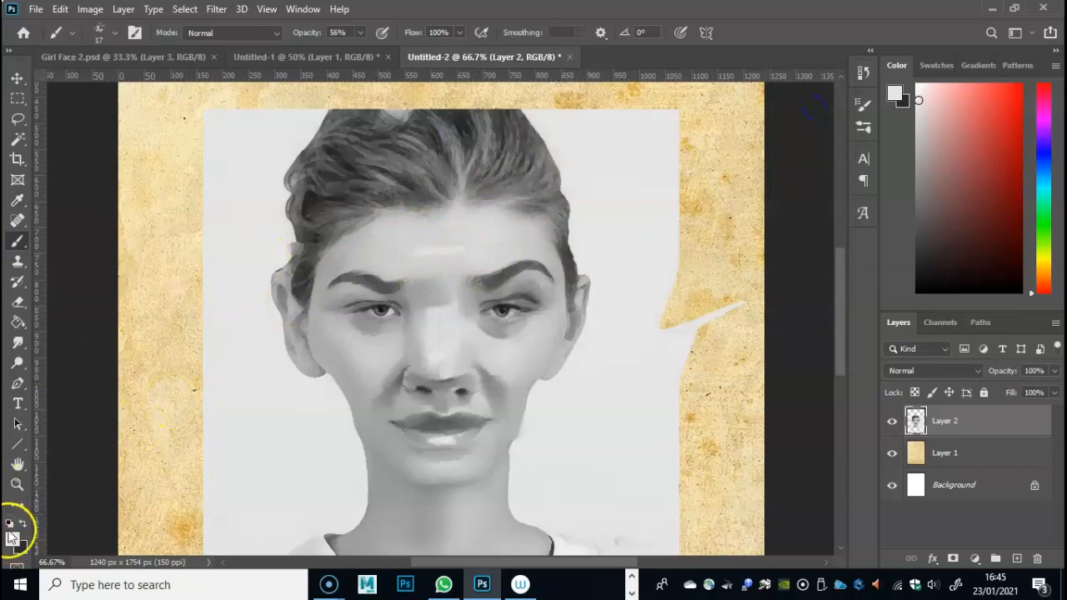
click(14, 538)
click(440, 113)
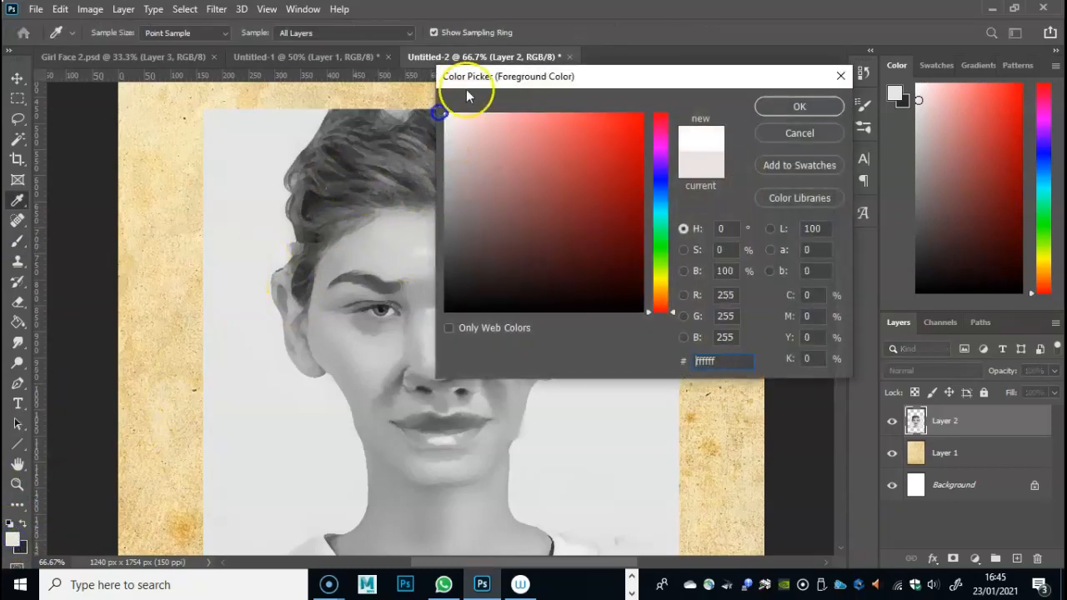
click(799, 110)
mouse_move(489, 238)
mouse_down()
mouse_move(422, 237)
mouse_move(463, 250)
mouse_move(441, 240)
mouse_move(483, 236)
mouse_up()
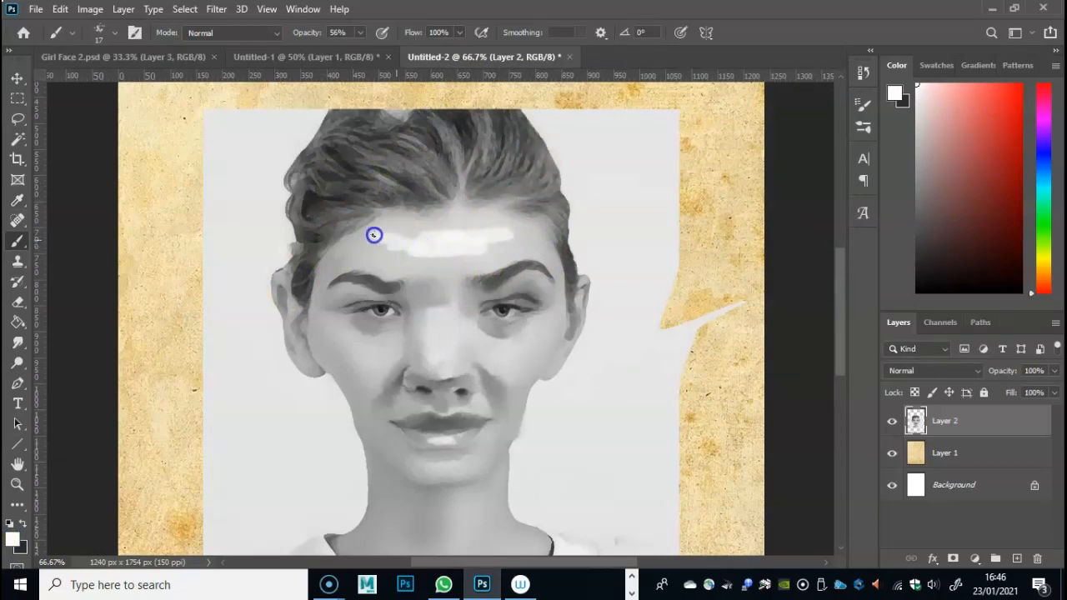
- Smudge the white forehead band outward until it blends into the surrounding skin
click(18, 342)
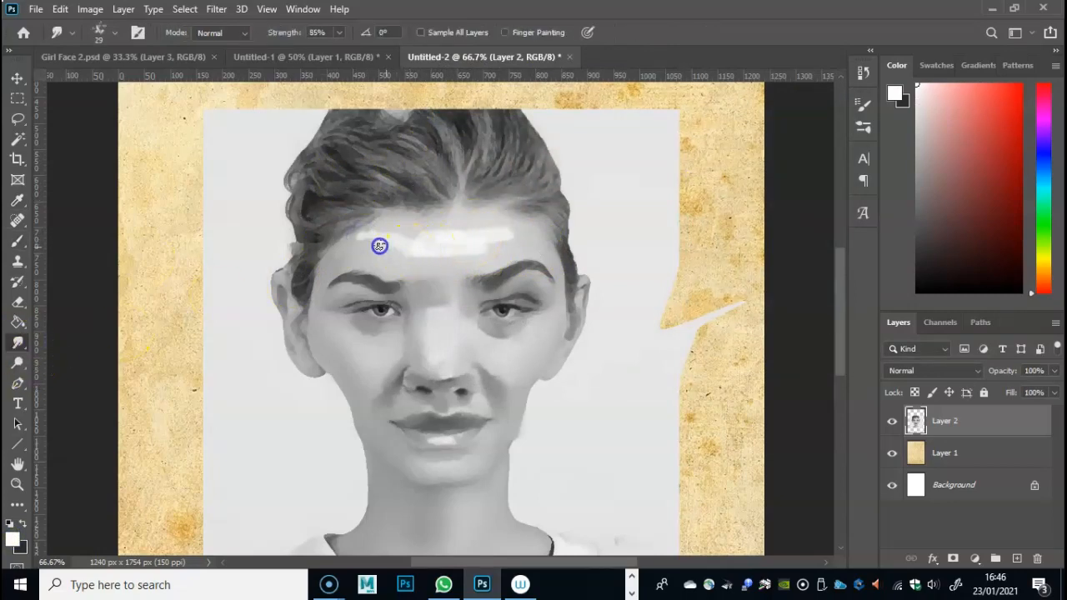
drag(429, 255, 464, 255)
mouse_move(400, 247)
mouse_down()
mouse_move(365, 231)
mouse_move(433, 234)
mouse_up()
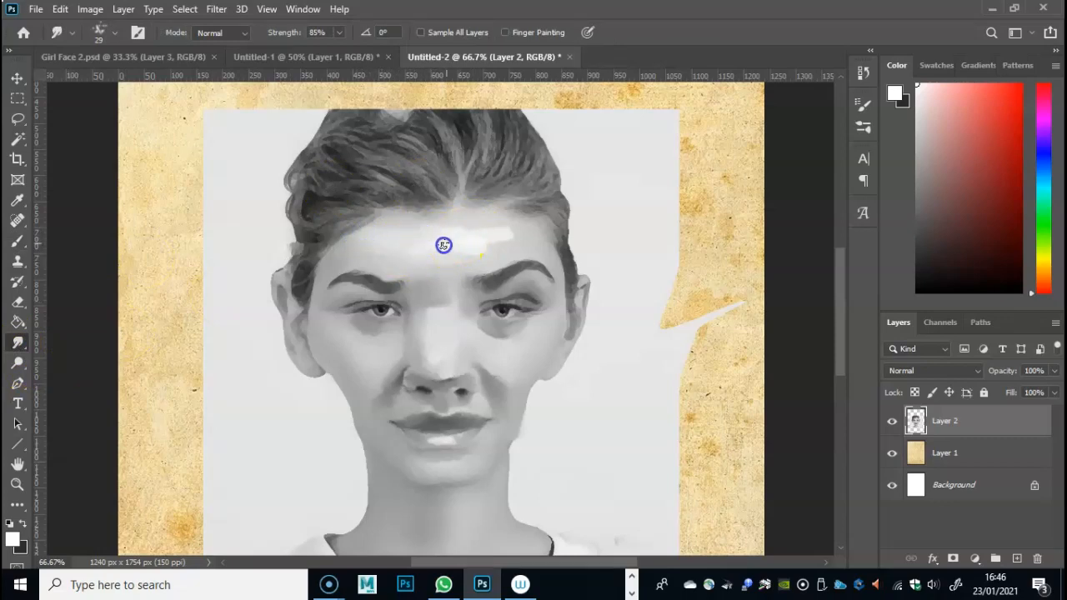
mouse_move(505, 245)
mouse_down()
mouse_move(480, 263)
mouse_move(520, 232)
mouse_move(470, 249)
mouse_move(522, 231)
mouse_move(536, 242)
mouse_move(455, 235)
mouse_move(440, 221)
mouse_move(482, 236)
mouse_move(489, 188)
mouse_move(423, 260)
mouse_move(307, 251)
mouse_move(396, 288)
mouse_move(369, 284)
mouse_move(452, 262)
mouse_move(409, 259)
mouse_up()
- Add a white patch to the lower forehead above the nose, and smudge it and the upper eyelid on the picture's right
click(17, 242)
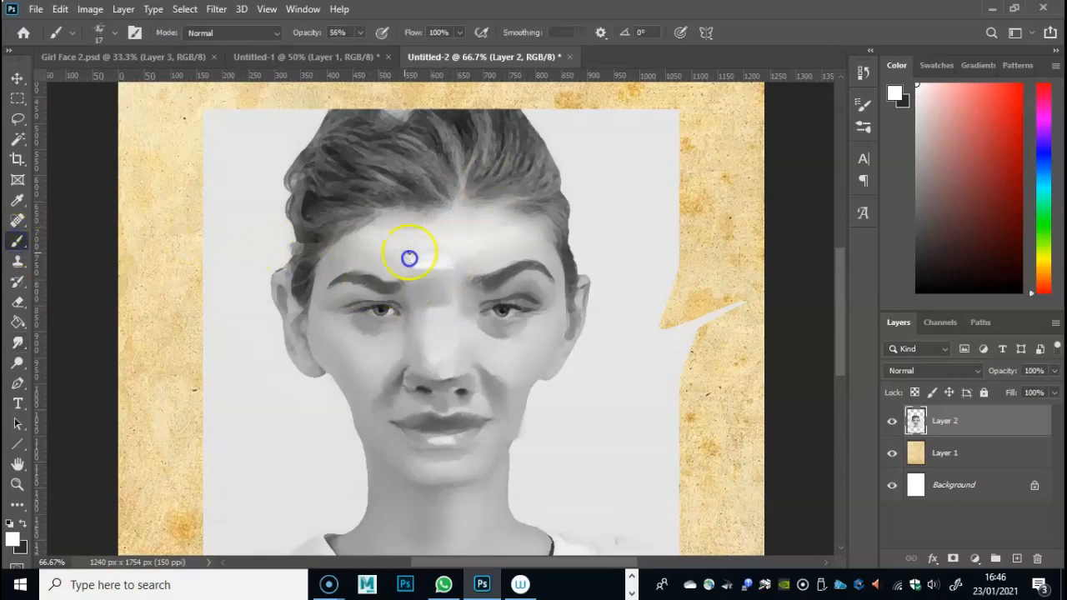
click(16, 342)
mouse_move(476, 255)
mouse_down()
mouse_move(449, 263)
mouse_move(493, 239)
mouse_move(427, 256)
mouse_up()
mouse_move(422, 259)
mouse_down()
mouse_move(358, 239)
mouse_move(335, 252)
mouse_move(363, 241)
mouse_move(332, 260)
mouse_up()
mouse_move(349, 241)
mouse_down()
mouse_move(420, 262)
mouse_move(397, 253)
mouse_move(414, 259)
mouse_move(407, 270)
mouse_move(456, 273)
mouse_move(416, 276)
mouse_up()
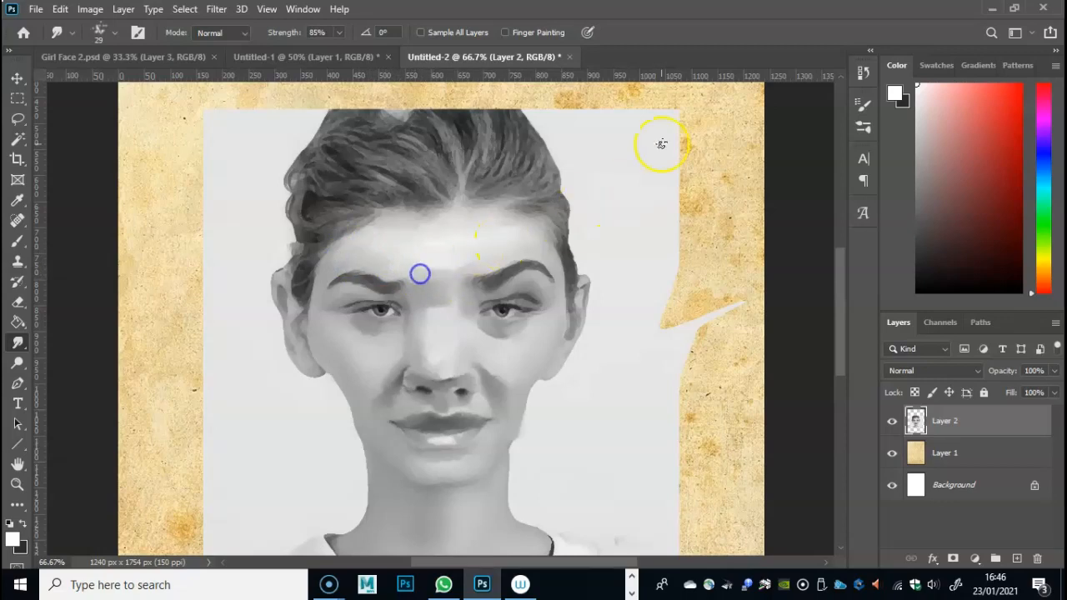
mouse_move(490, 303)
mouse_down()
mouse_move(519, 296)
mouse_move(508, 298)
mouse_up()
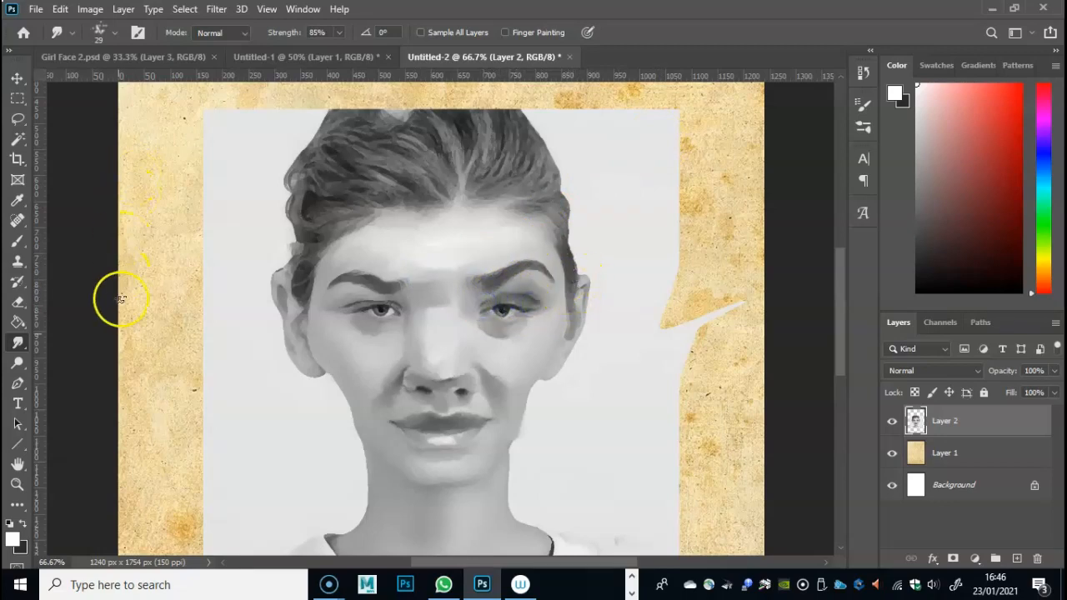
- Brighten the whites of both eyes with white paint and smudge the eye on the picture's right
click(19, 243)
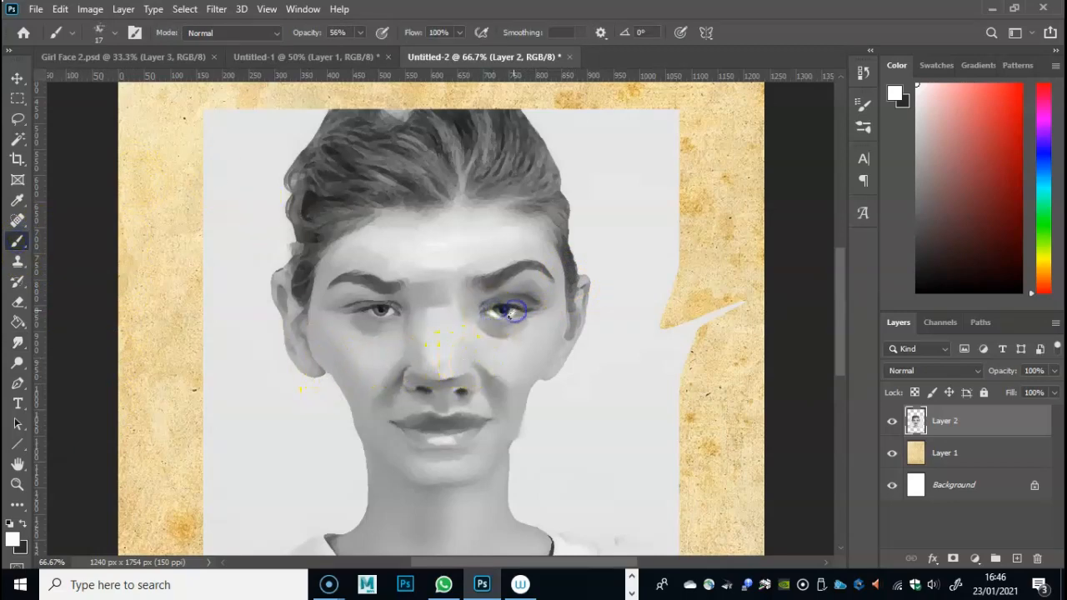
drag(517, 312, 511, 314)
drag(386, 311, 397, 310)
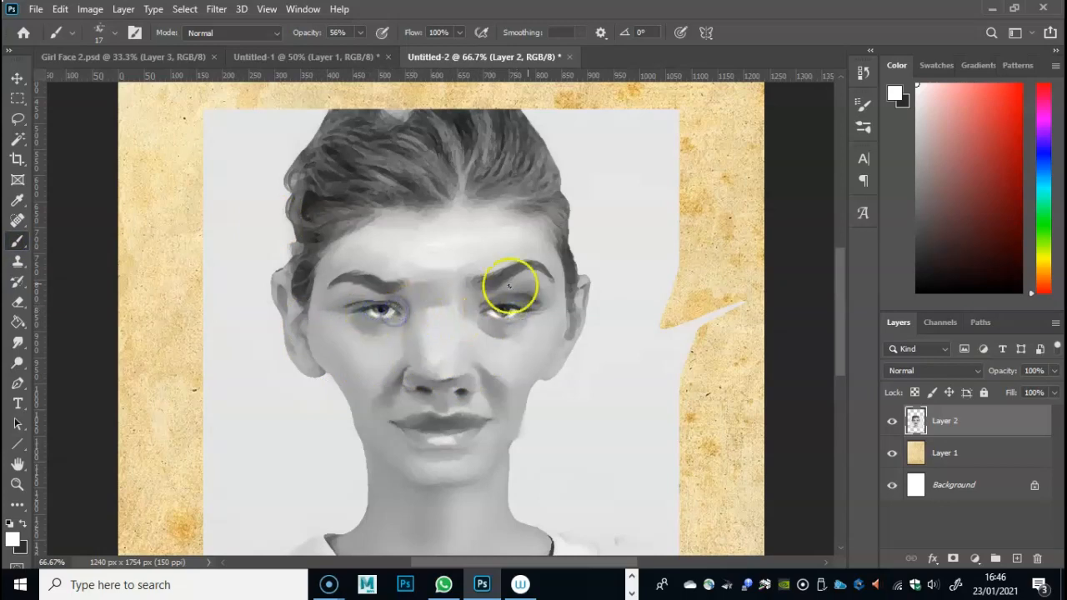
click(19, 343)
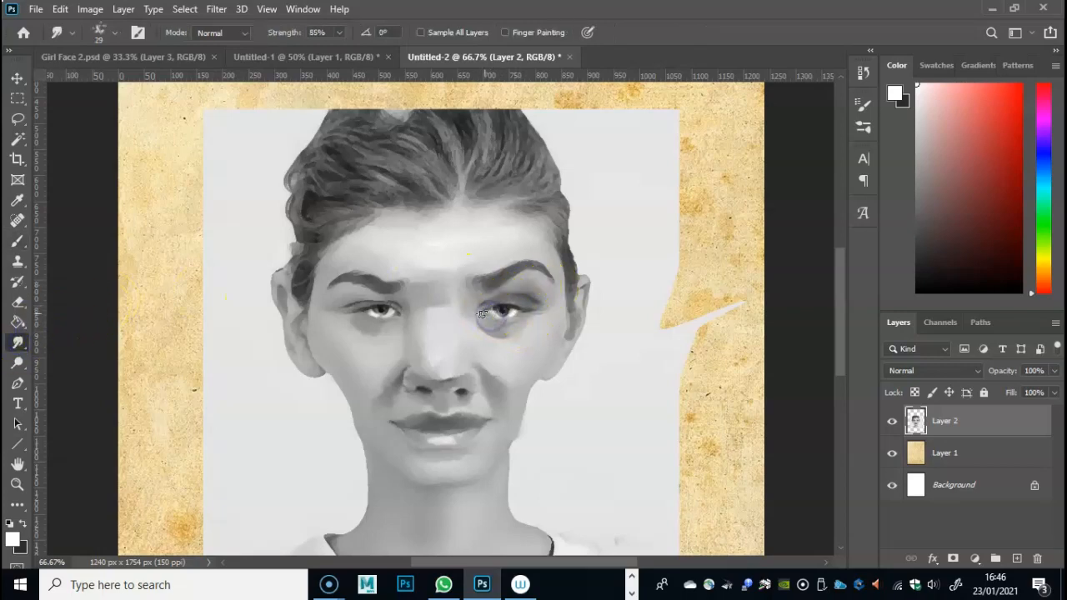
drag(495, 312, 534, 305)
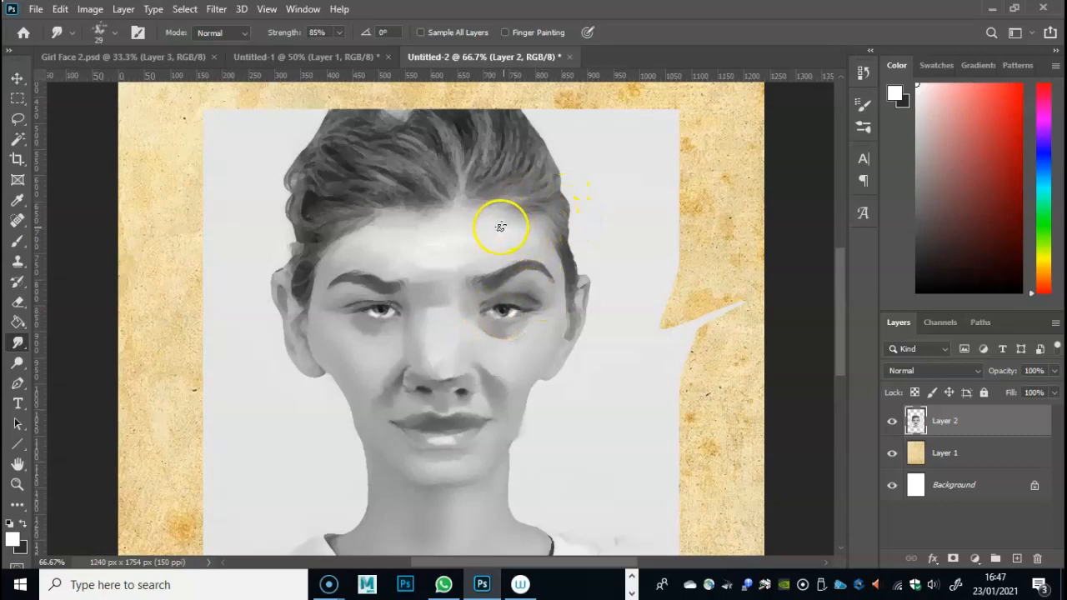
- Paint a 7a7a7a grey shadow below the eye on the picture's right and smudge it into the skin
click(11, 539)
click(445, 214)
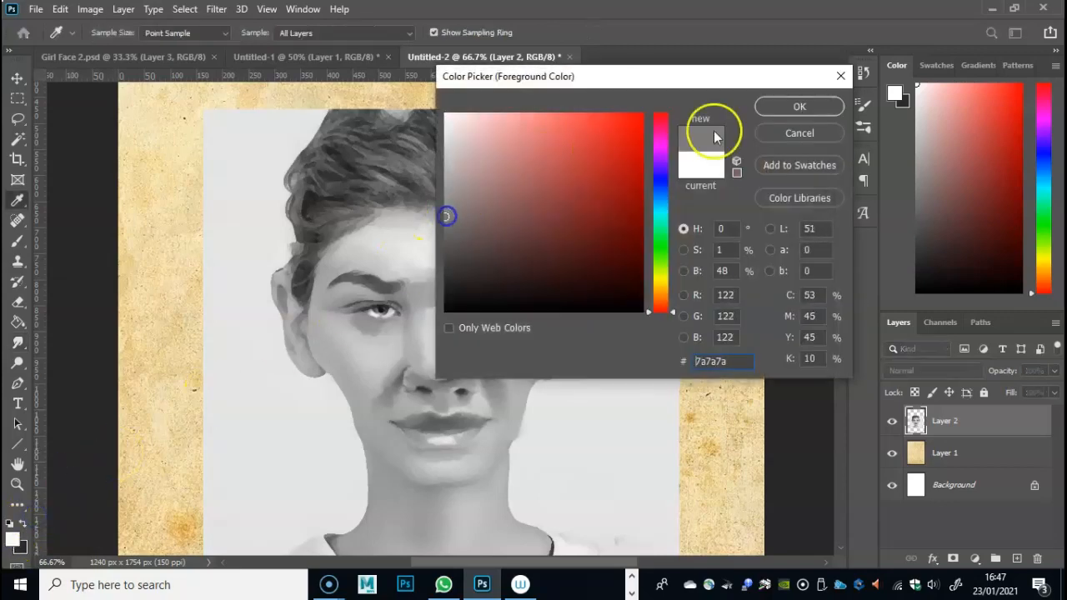
key(Return)
click(17, 241)
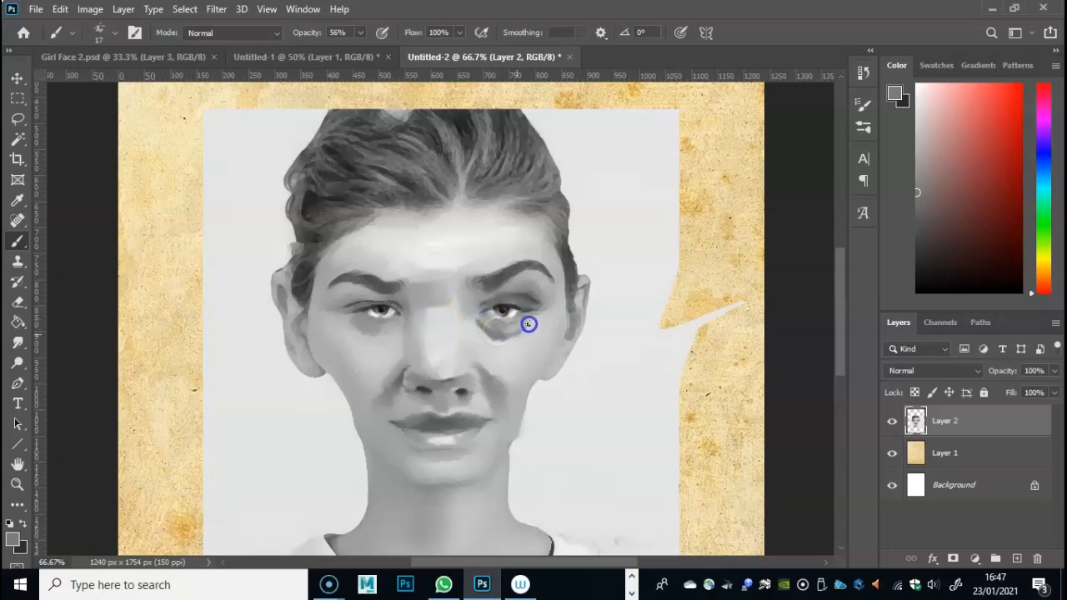
click(17, 342)
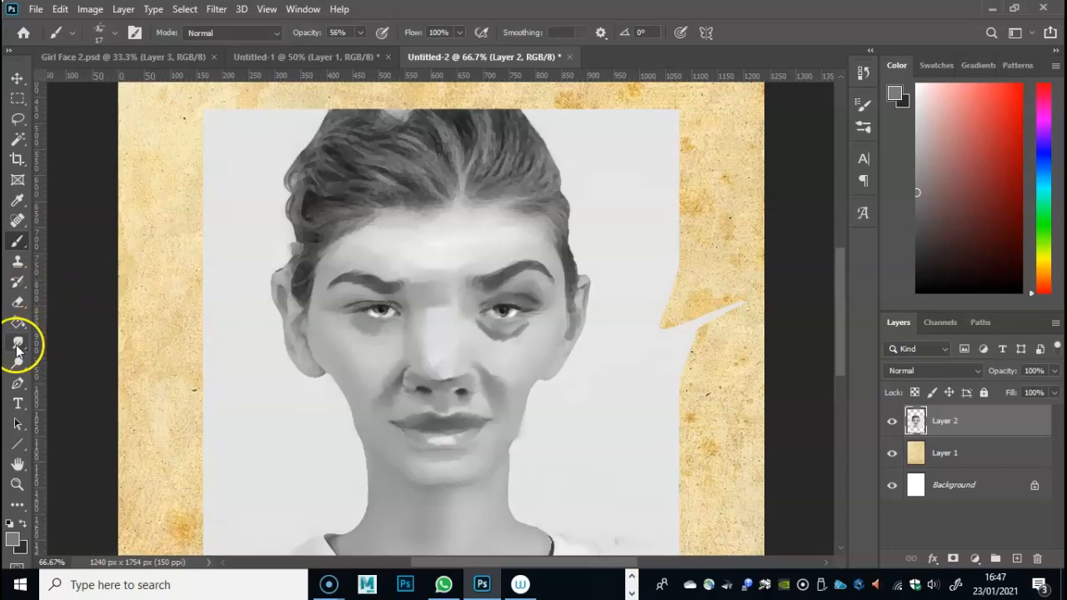
drag(509, 312, 477, 328)
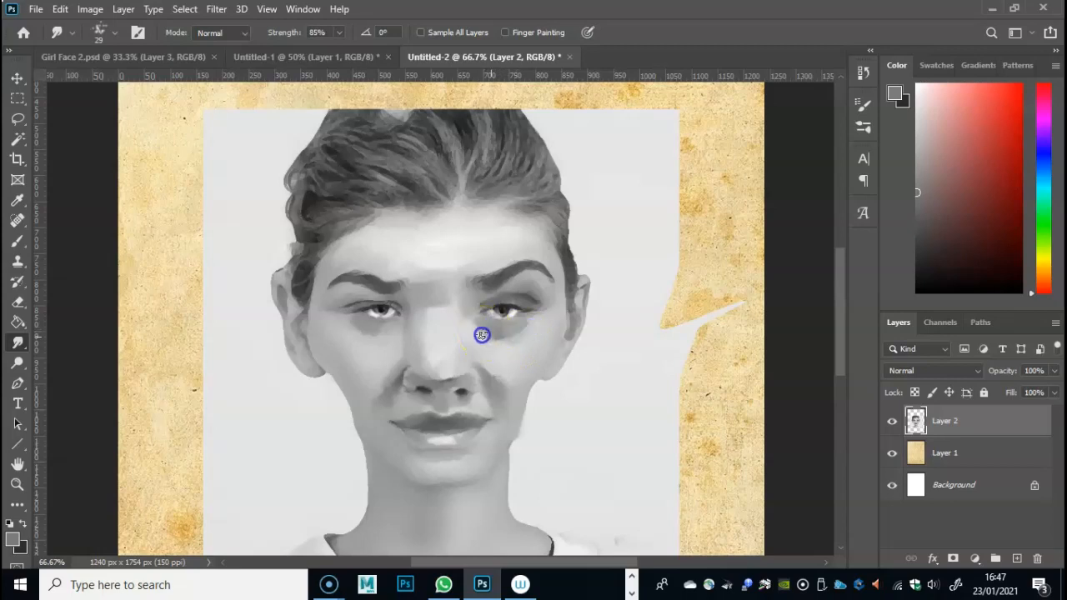
- Paint the lower lid of the eye on the picture's right with the dark background colour and smudge it soft
click(18, 241)
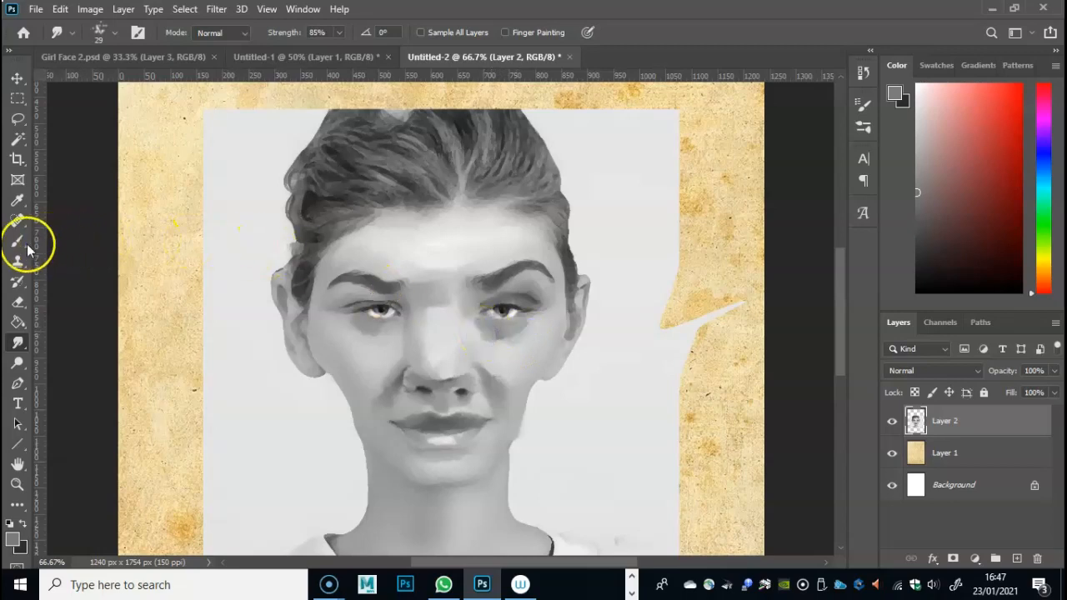
click(24, 525)
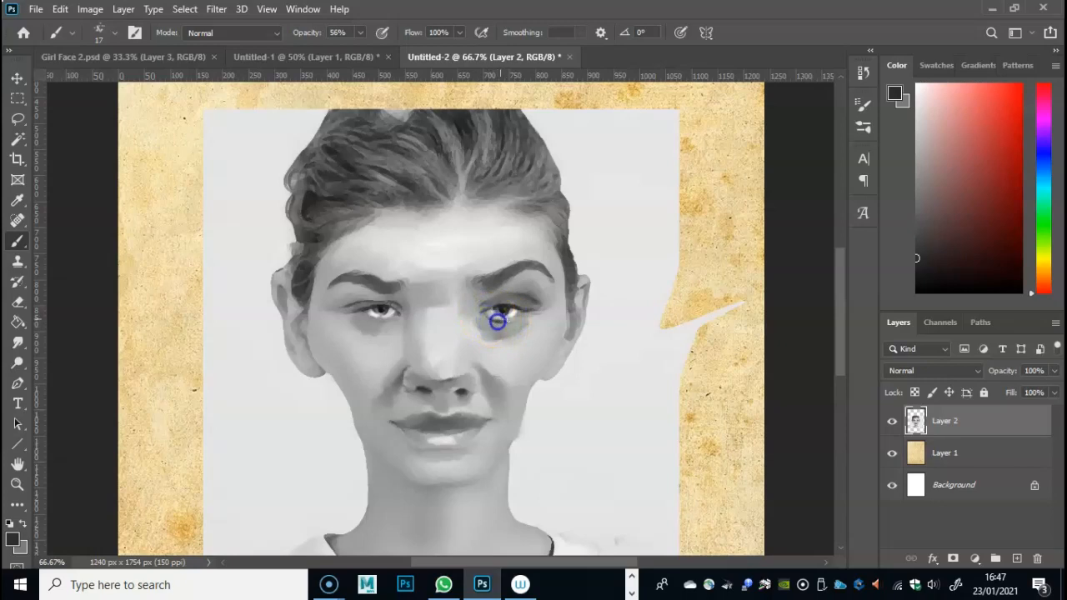
click(17, 343)
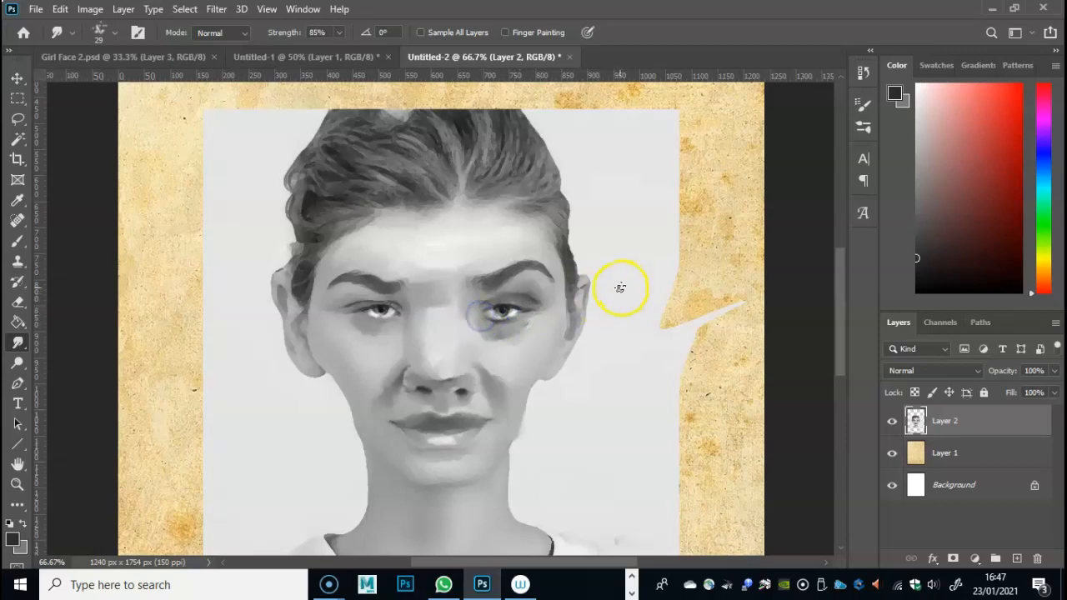
mouse_move(592, 289)
mouse_down()
mouse_move(551, 288)
mouse_move(519, 309)
mouse_move(523, 320)
mouse_up()
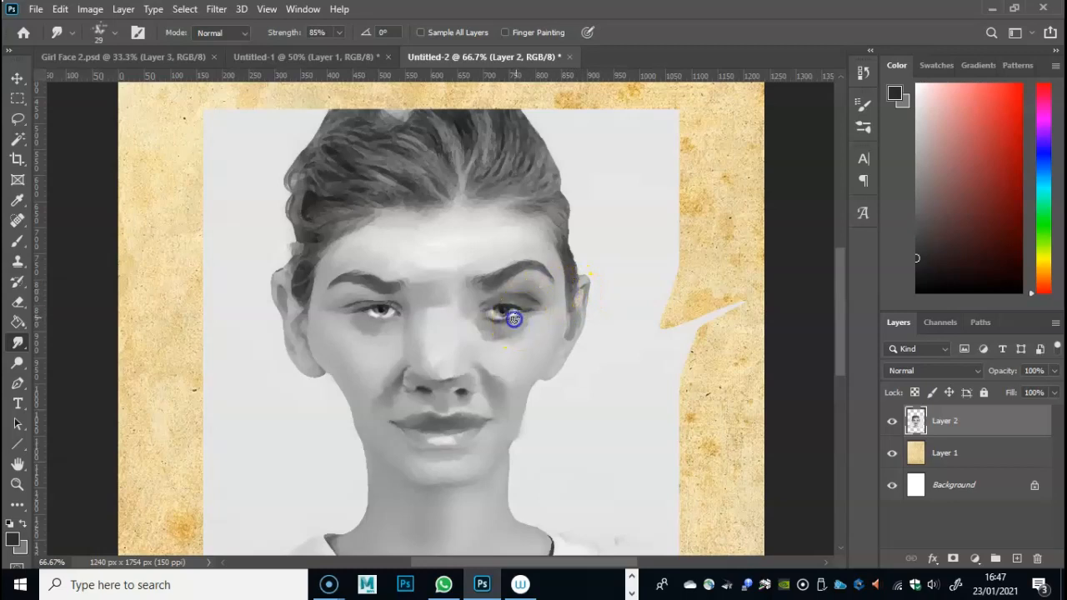
drag(492, 317, 494, 308)
- Smudge the cheek beside the nose and the hair edge at the temple on the picture's right
mouse_move(321, 331)
mouse_down()
mouse_move(305, 332)
mouse_move(299, 350)
mouse_up()
drag(483, 367, 498, 381)
drag(563, 248, 558, 281)
mouse_move(575, 211)
mouse_down()
mouse_move(579, 274)
mouse_move(573, 194)
mouse_move(562, 279)
mouse_move(555, 213)
mouse_move(557, 269)
mouse_move(544, 227)
mouse_move(554, 230)
mouse_move(556, 213)
mouse_move(556, 236)
mouse_move(582, 247)
mouse_move(567, 278)
mouse_move(577, 233)
mouse_move(566, 263)
mouse_move(592, 261)
mouse_move(560, 273)
mouse_move(562, 286)
mouse_move(541, 251)
mouse_move(557, 282)
mouse_up()
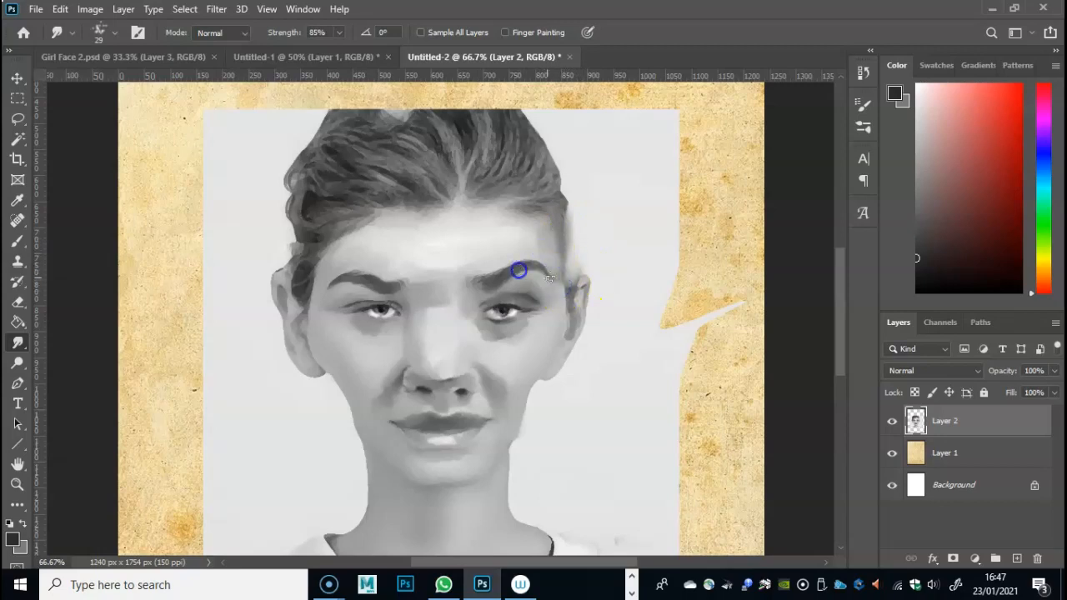
- Smudge the jaw edge on the picture's right and pull skin tone through that side's eyebrow to cut notches in it
mouse_move(400, 288)
mouse_down()
mouse_move(361, 300)
mouse_move(386, 291)
mouse_move(345, 283)
mouse_move(311, 298)
mouse_move(321, 348)
mouse_up()
click(511, 383)
mouse_move(511, 383)
mouse_down()
mouse_move(533, 406)
mouse_move(556, 353)
mouse_move(541, 364)
mouse_up()
mouse_move(481, 318)
mouse_down()
mouse_move(543, 298)
mouse_move(425, 329)
mouse_move(524, 315)
mouse_move(470, 306)
mouse_move(453, 285)
mouse_move(500, 279)
mouse_move(508, 259)
mouse_move(515, 281)
mouse_move(510, 260)
mouse_move(513, 270)
mouse_move(528, 256)
mouse_move(528, 278)
mouse_move(528, 252)
mouse_move(522, 283)
mouse_move(522, 254)
mouse_up()
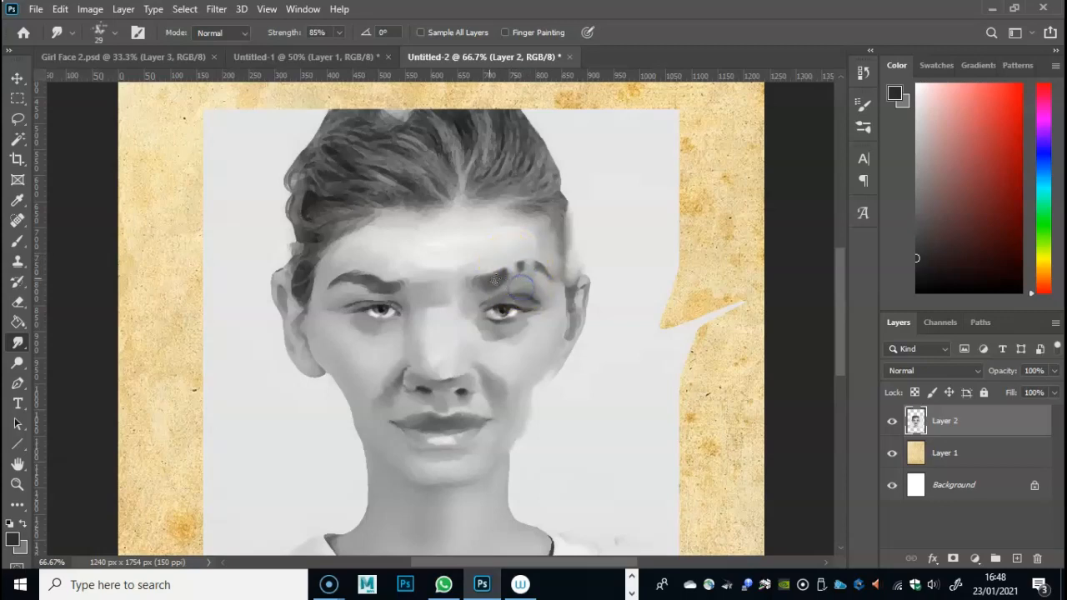
mouse_move(454, 383)
mouse_down()
mouse_move(453, 393)
mouse_move(424, 358)
mouse_move(337, 357)
mouse_up()
- Paint a near-white fcf3f3 highlight along the cheek edge on the picture's right and smudge it into the skin
click(17, 241)
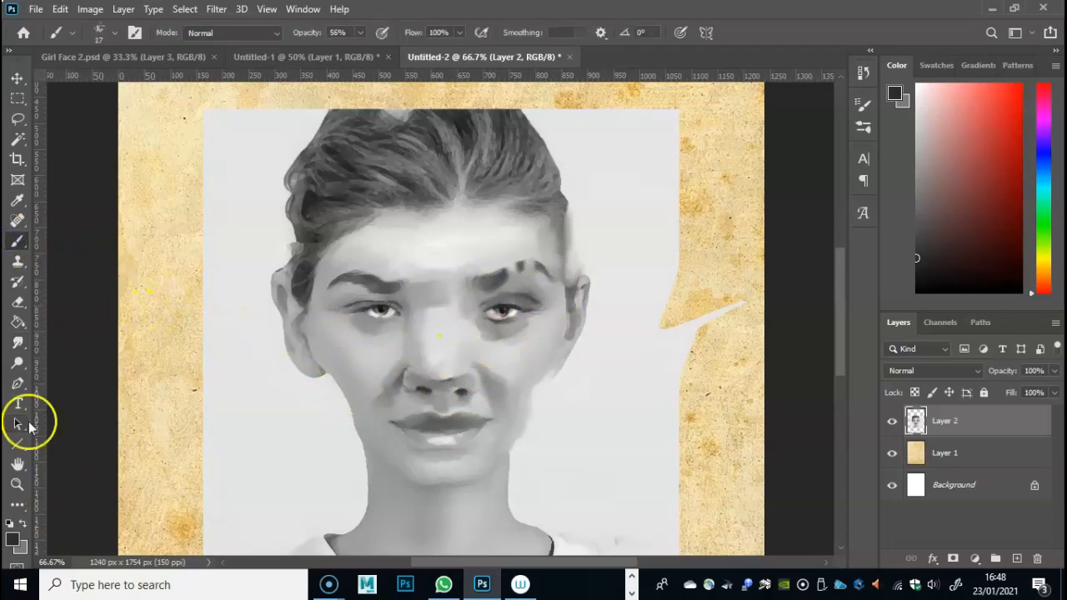
click(24, 526)
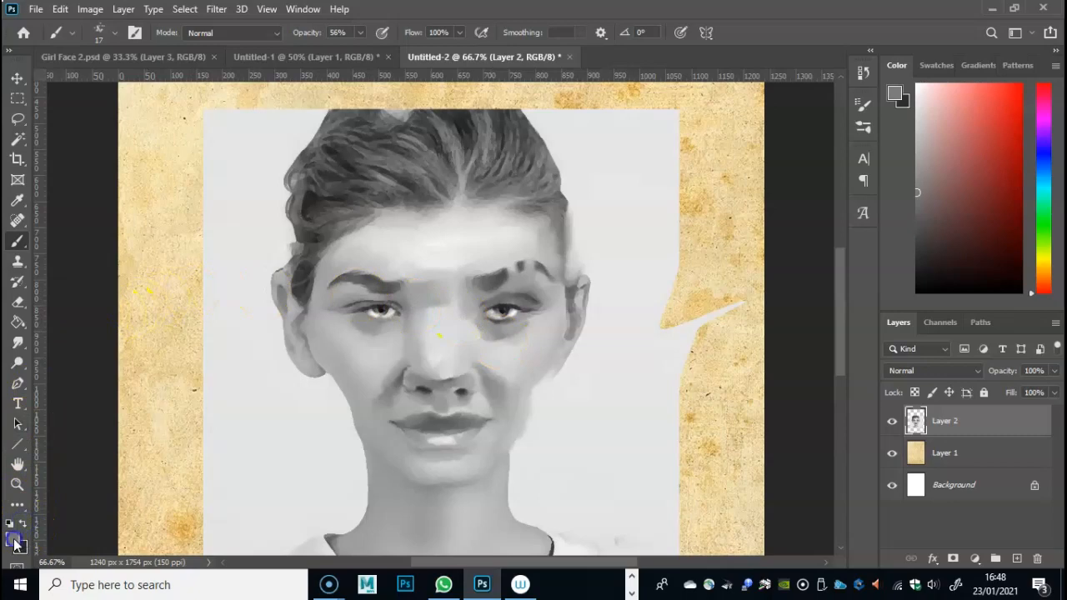
click(17, 543)
drag(447, 195, 451, 119)
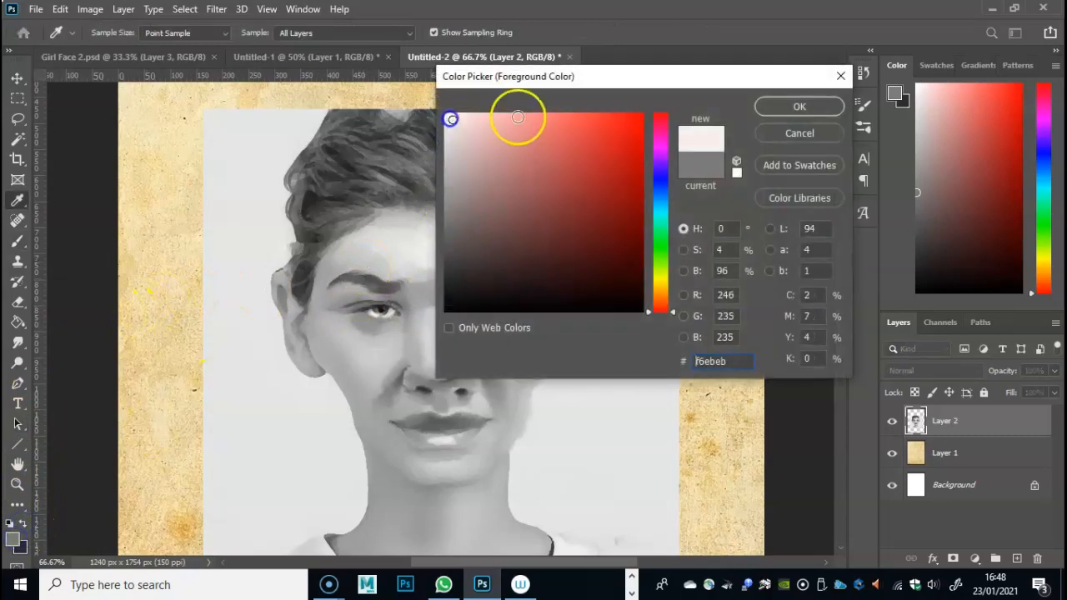
click(448, 116)
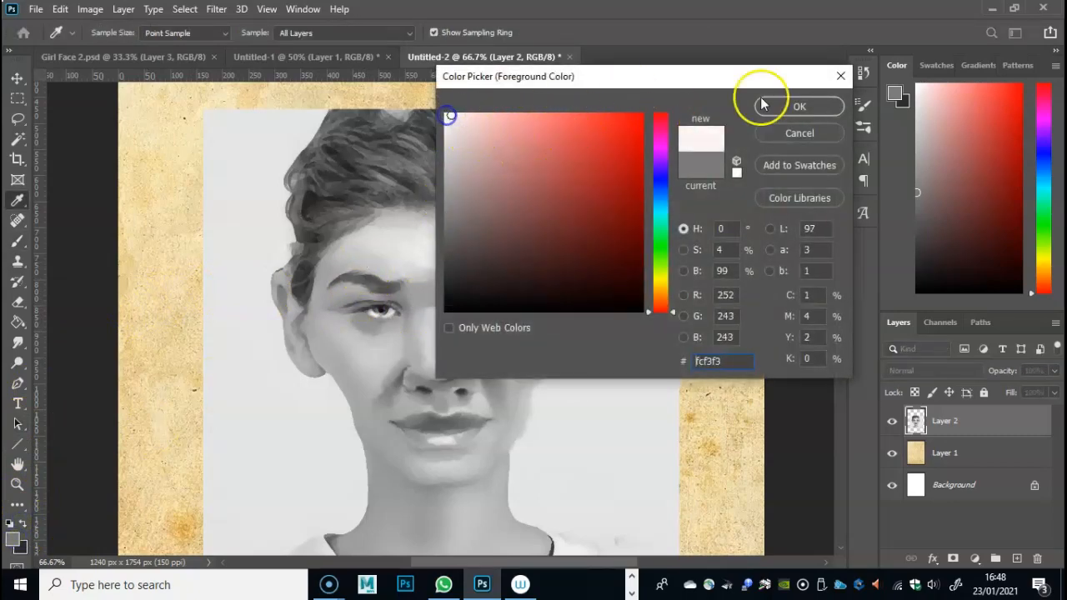
click(761, 104)
click(18, 240)
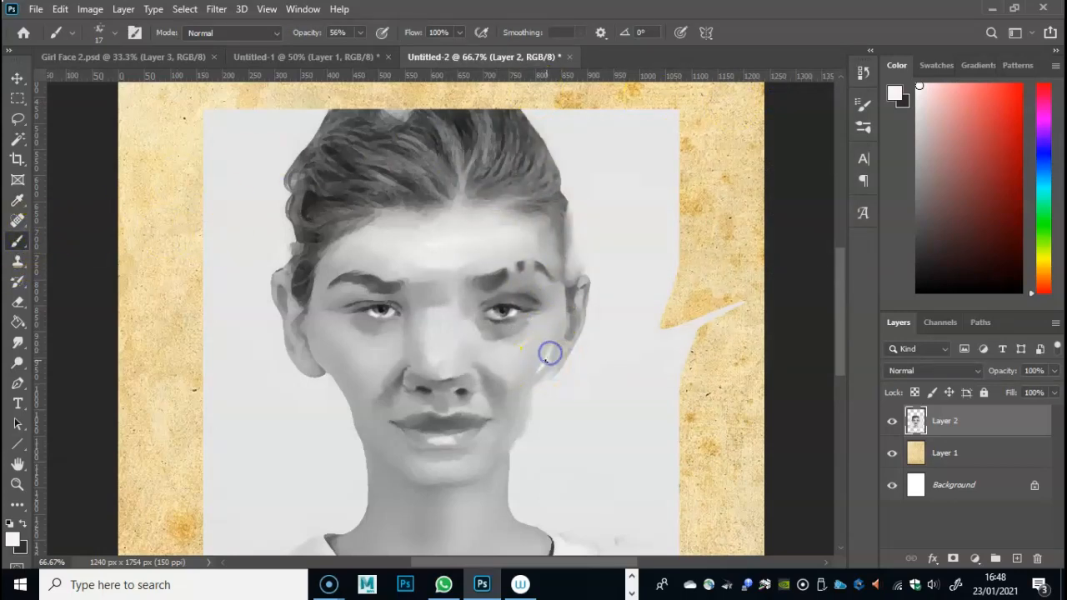
drag(526, 389, 553, 345)
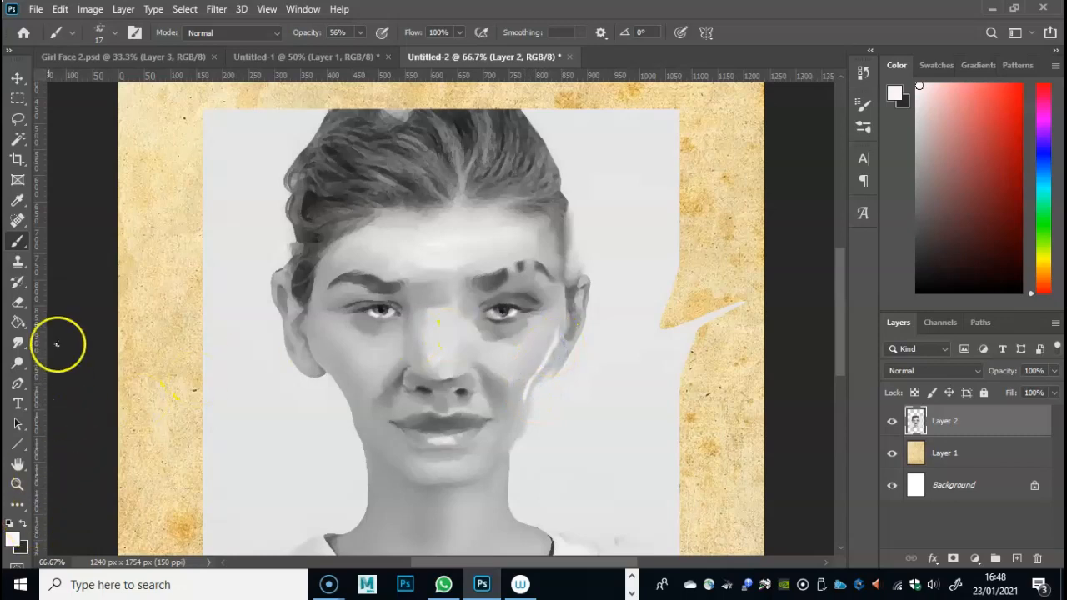
click(17, 342)
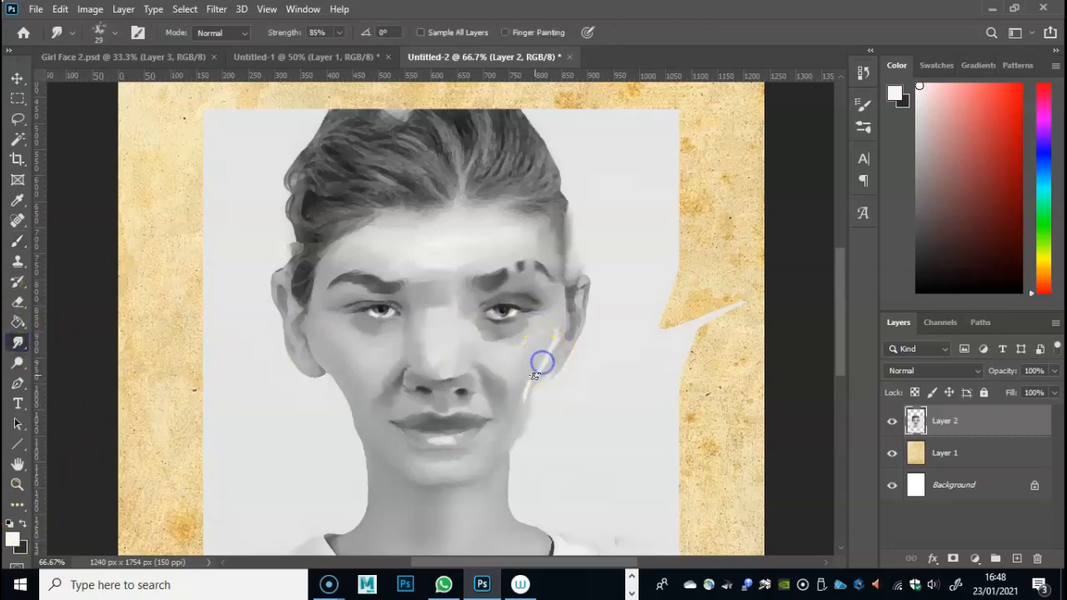
drag(527, 388, 542, 362)
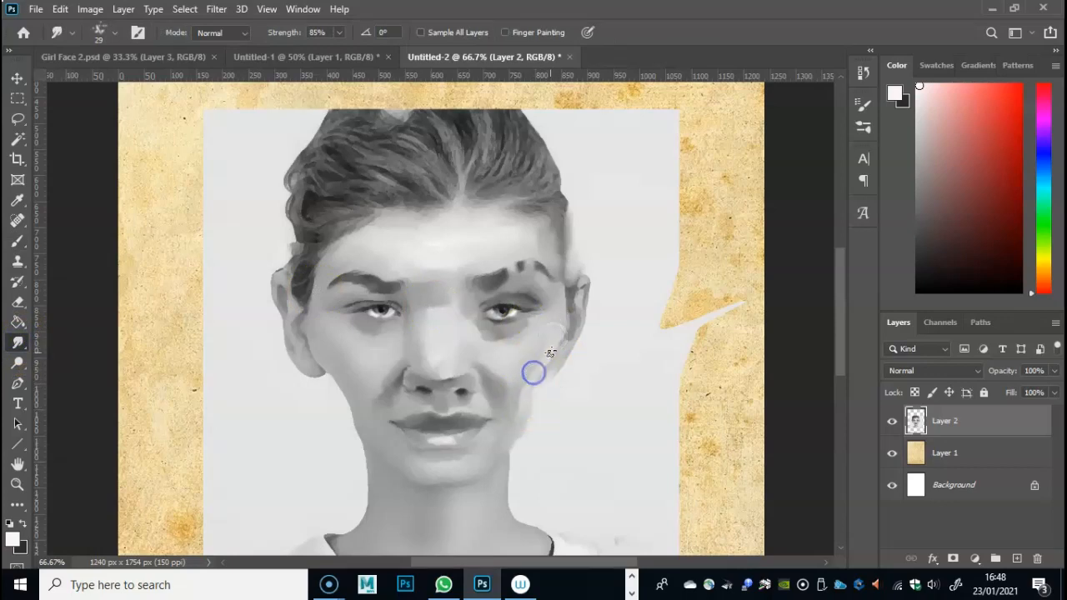
- Paint a white highlight from the cheek on the picture's right down the jaw to the chin and smudge it at the chin
click(17, 241)
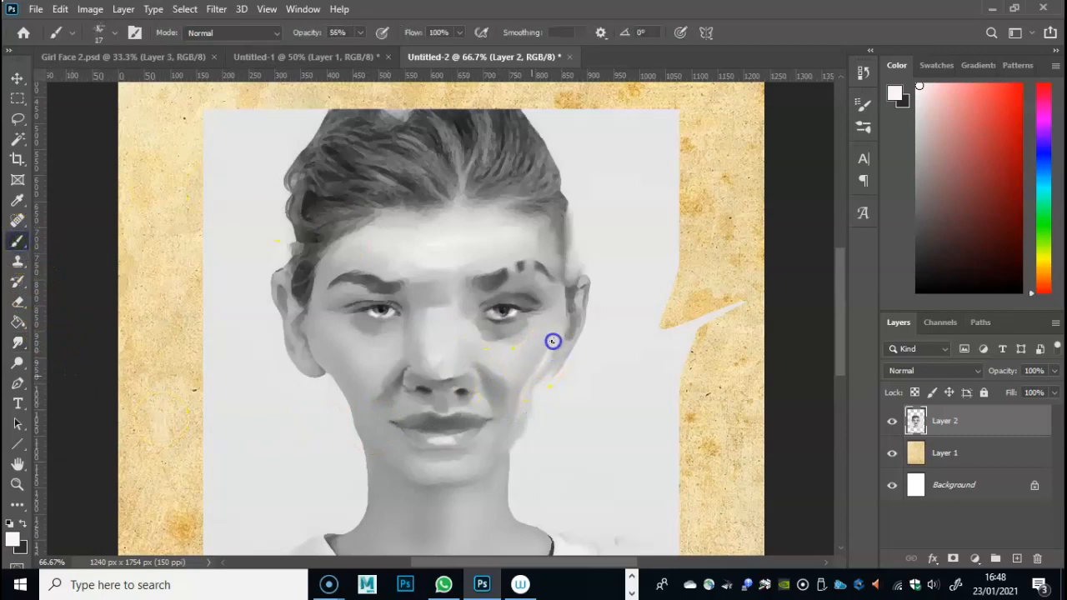
click(13, 538)
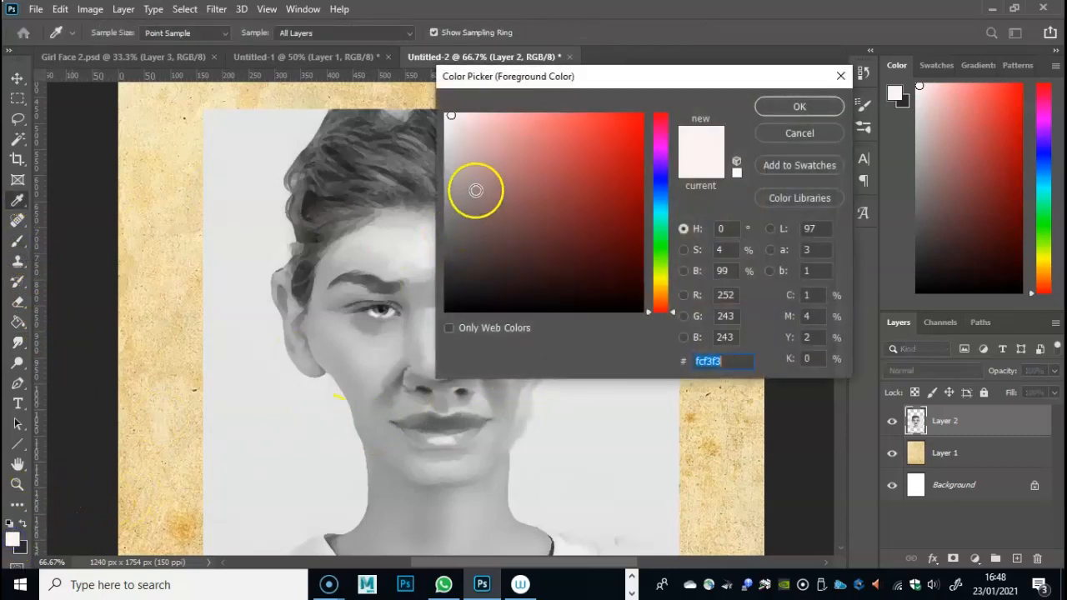
click(449, 117)
click(796, 107)
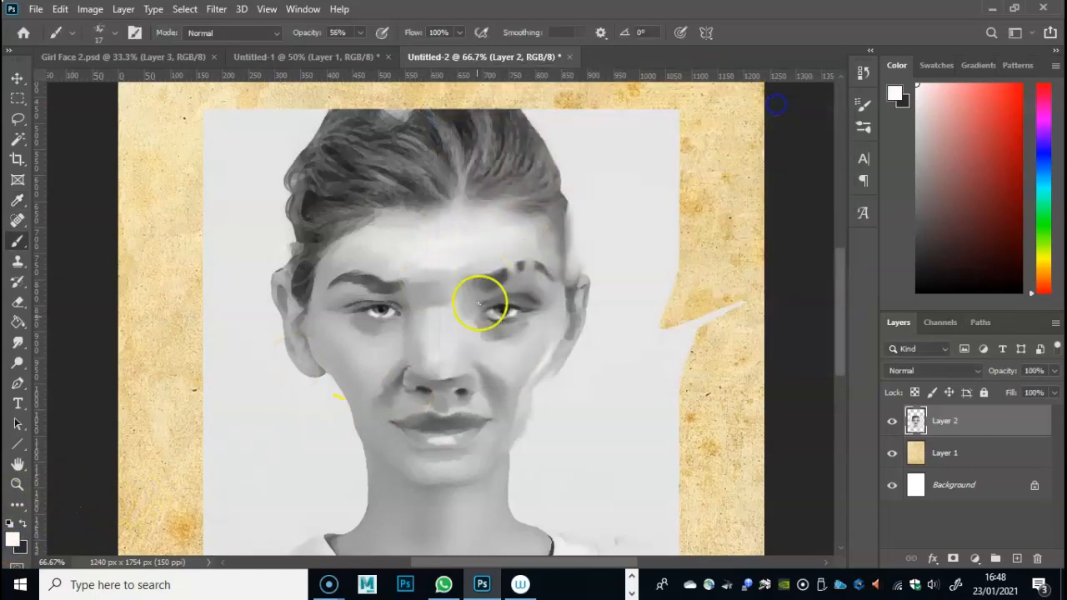
mouse_move(538, 347)
mouse_down()
mouse_move(522, 381)
mouse_move(548, 344)
mouse_move(517, 386)
mouse_move(530, 379)
mouse_move(503, 391)
mouse_move(514, 415)
mouse_move(507, 445)
mouse_move(510, 434)
mouse_move(428, 483)
mouse_up()
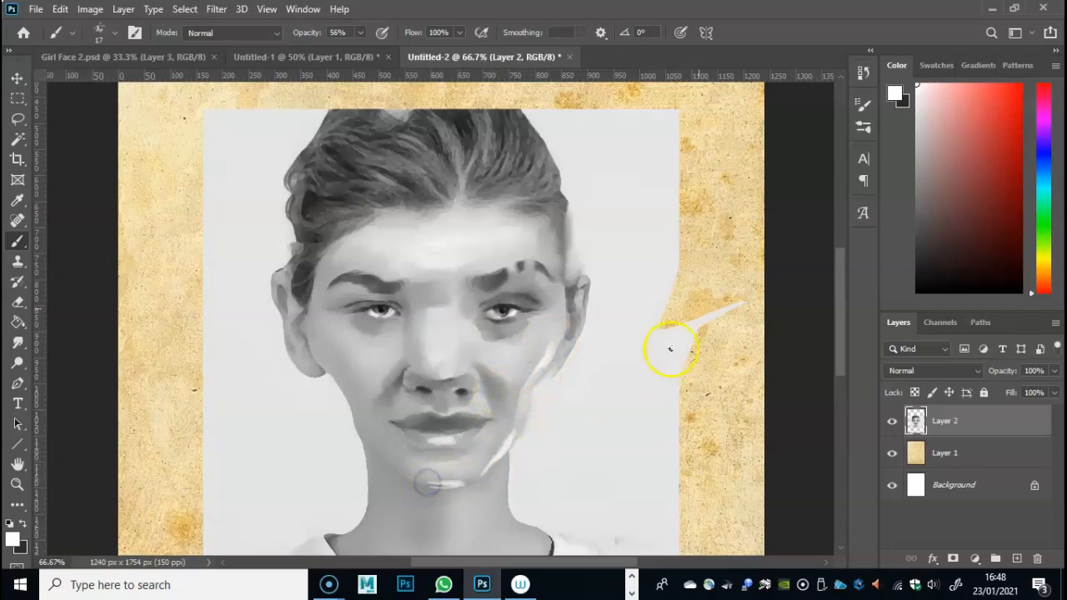
click(18, 342)
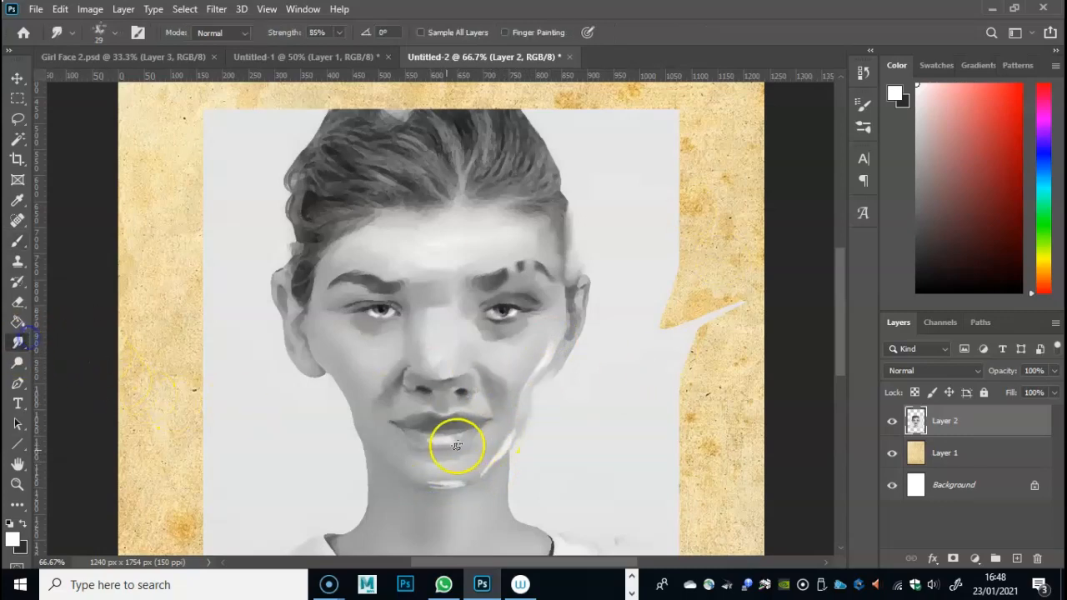
drag(437, 483, 418, 482)
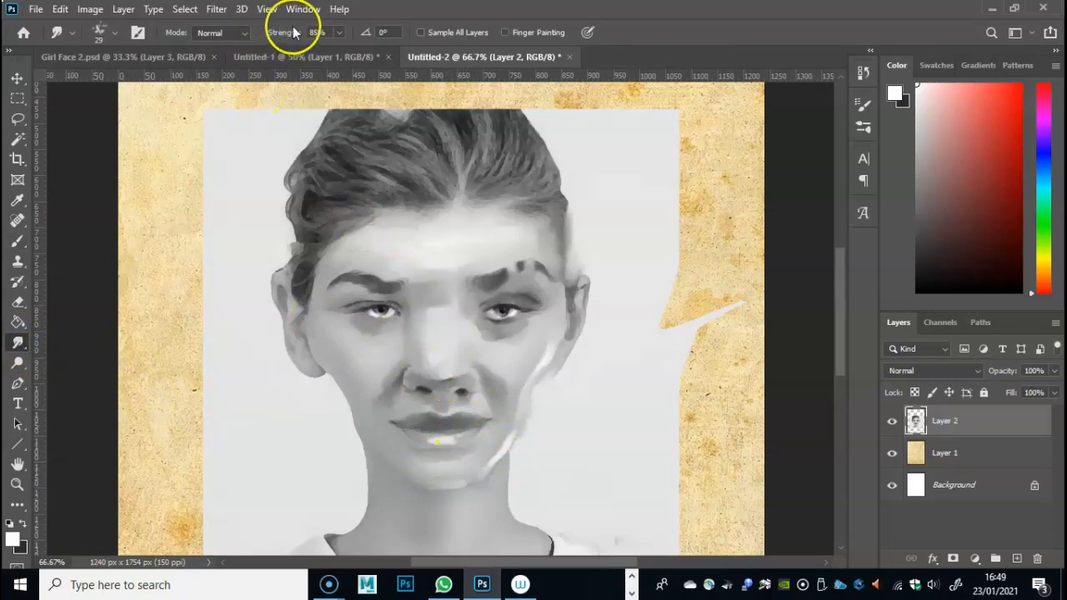
- Set the smudge strength to 64% and soften the white highlight along the jaw and cheek on the picture's right
click(339, 33)
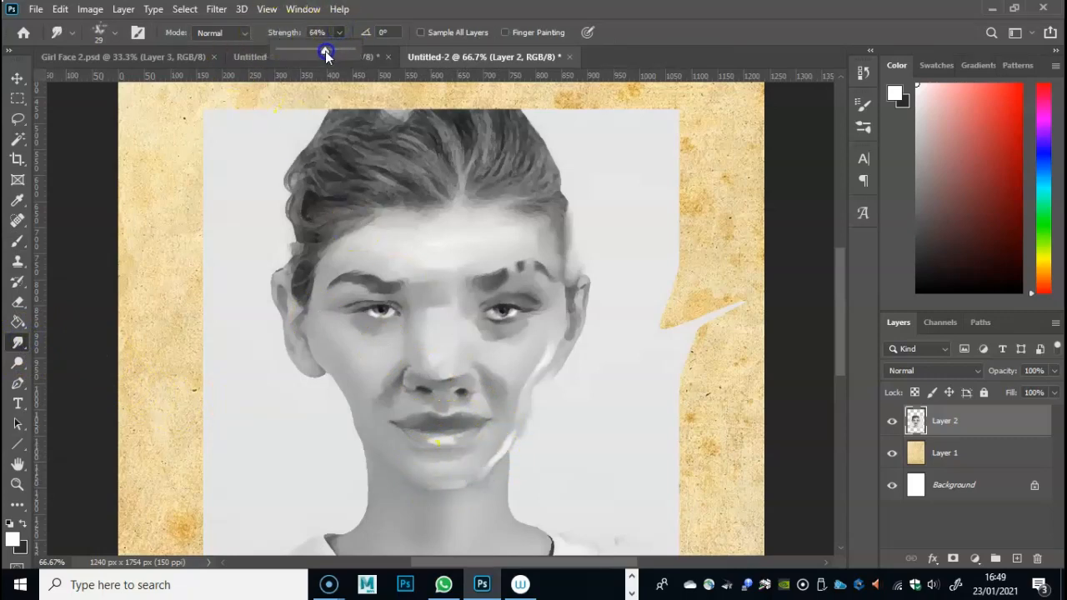
click(505, 436)
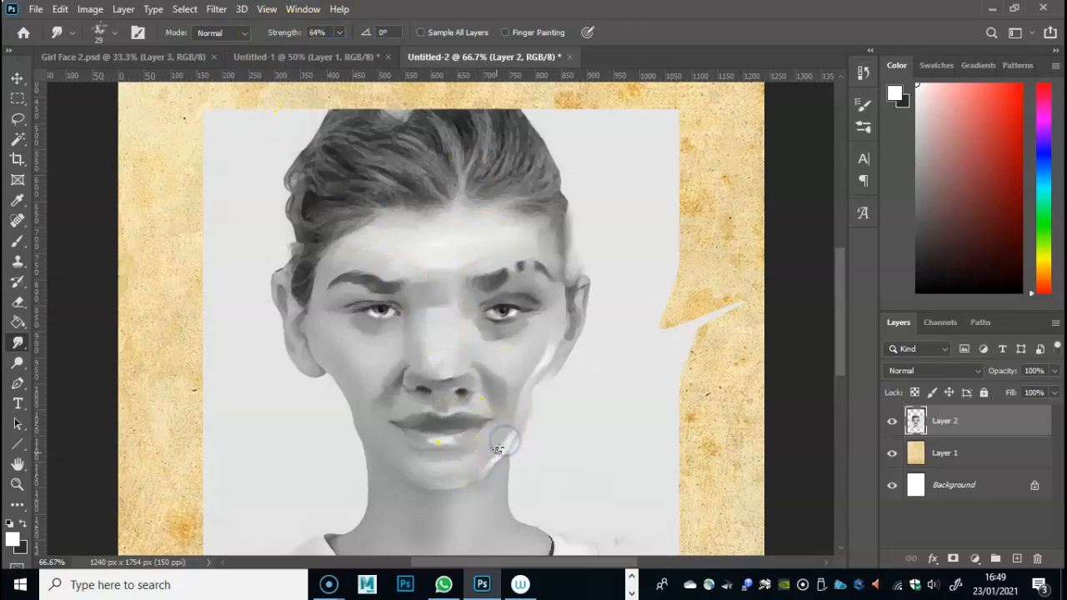
mouse_move(495, 453)
mouse_down()
mouse_move(505, 441)
mouse_move(476, 483)
mouse_move(524, 400)
mouse_up()
mouse_move(527, 357)
mouse_down()
mouse_move(572, 362)
mouse_move(563, 370)
mouse_up()
- Paint a dark shadow on the earlobe on the picture's right, then smudge it and the hair edge at that temple
click(23, 522)
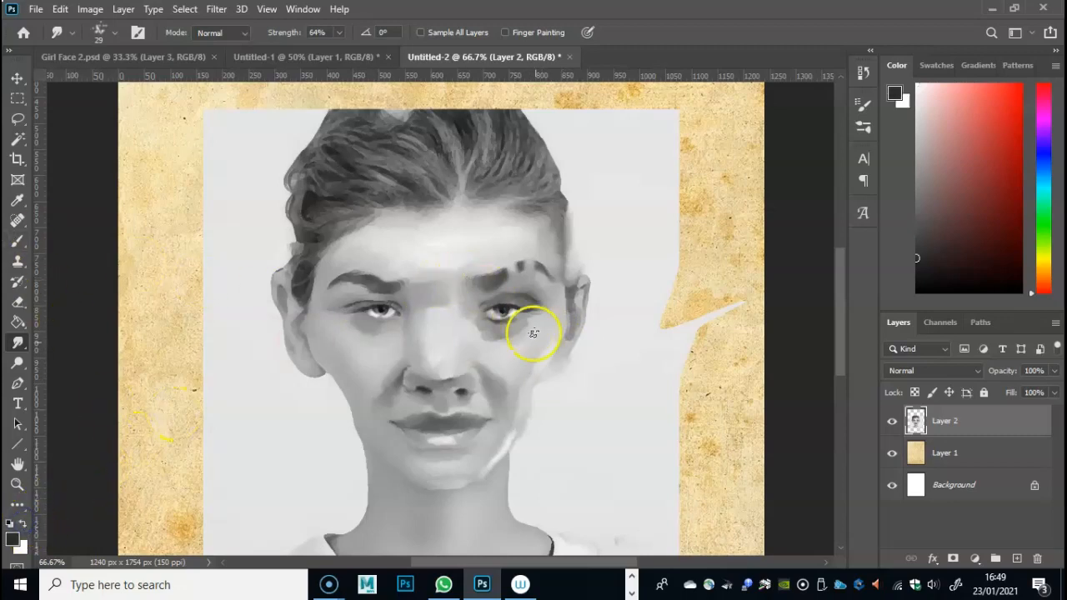
click(18, 241)
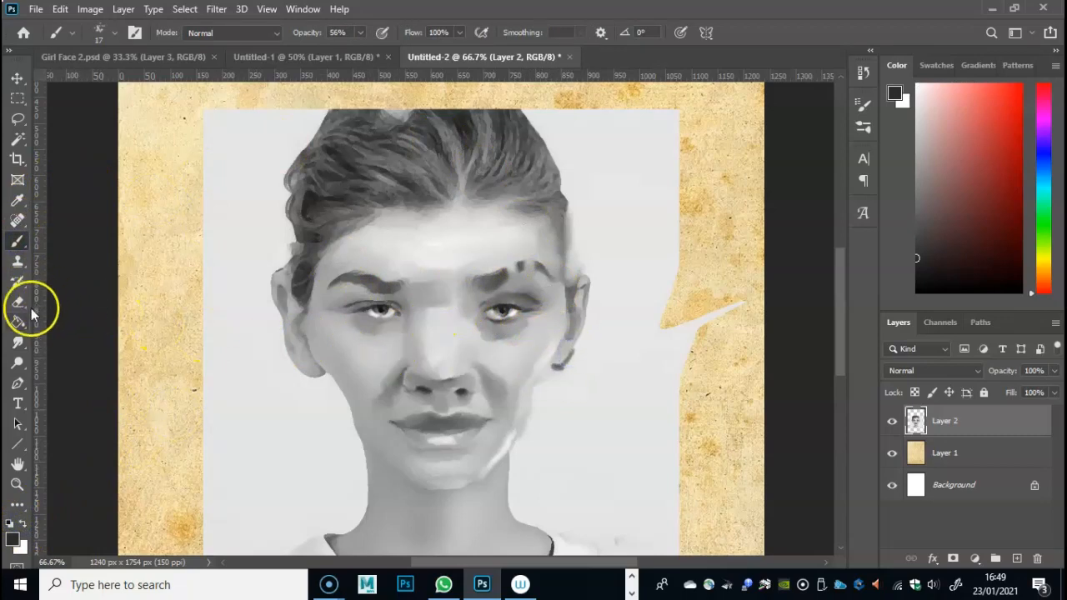
click(17, 342)
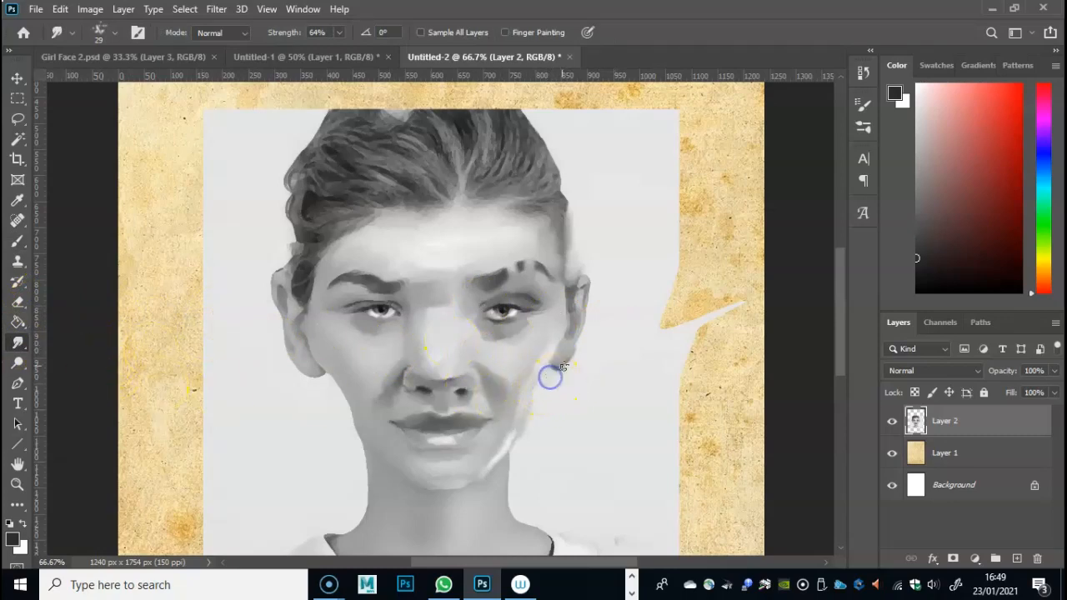
mouse_move(563, 351)
mouse_down()
mouse_move(572, 302)
mouse_move(562, 244)
mouse_move(586, 312)
mouse_move(559, 302)
mouse_move(553, 251)
mouse_move(527, 254)
mouse_move(541, 223)
mouse_move(563, 212)
mouse_move(560, 194)
mouse_move(555, 225)
mouse_move(549, 192)
mouse_move(565, 193)
mouse_move(533, 200)
mouse_move(562, 198)
mouse_up()
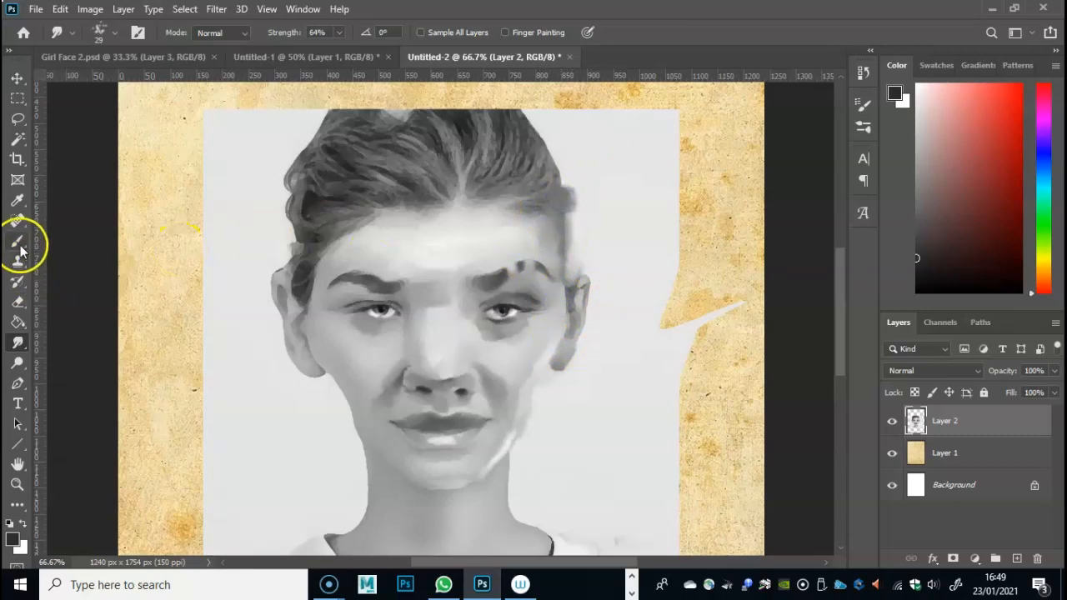
- Sample the grey of the hair and paint extra hair beside the temple on the picture's right, down towards the ear
click(17, 200)
click(561, 192)
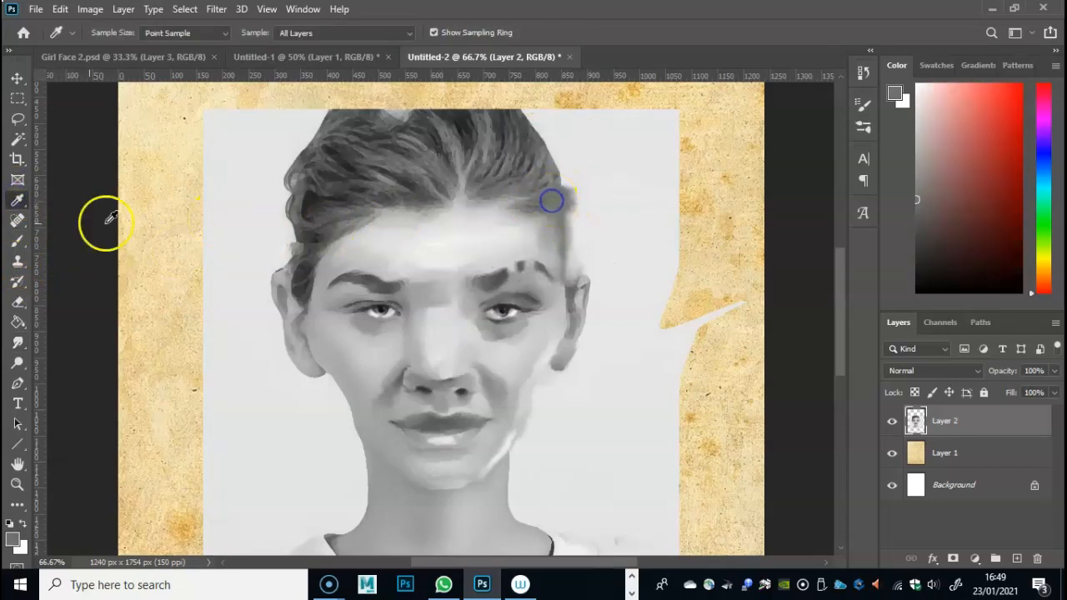
click(17, 241)
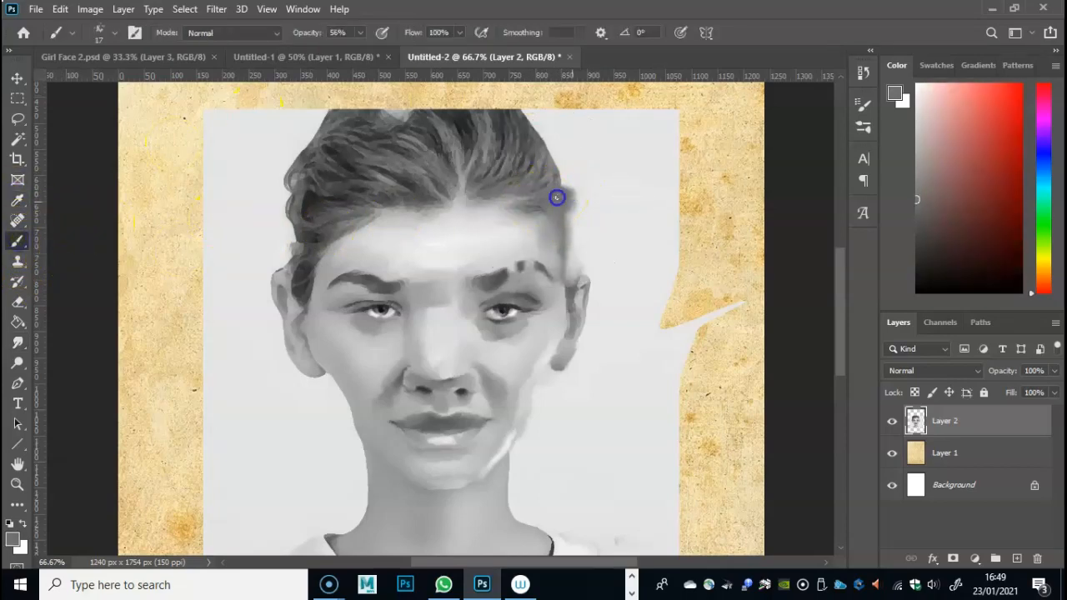
mouse_move(572, 231)
mouse_down()
mouse_move(568, 267)
mouse_move(570, 234)
mouse_move(565, 268)
mouse_move(575, 213)
mouse_move(558, 191)
mouse_move(572, 214)
mouse_move(566, 206)
mouse_move(570, 260)
mouse_up()
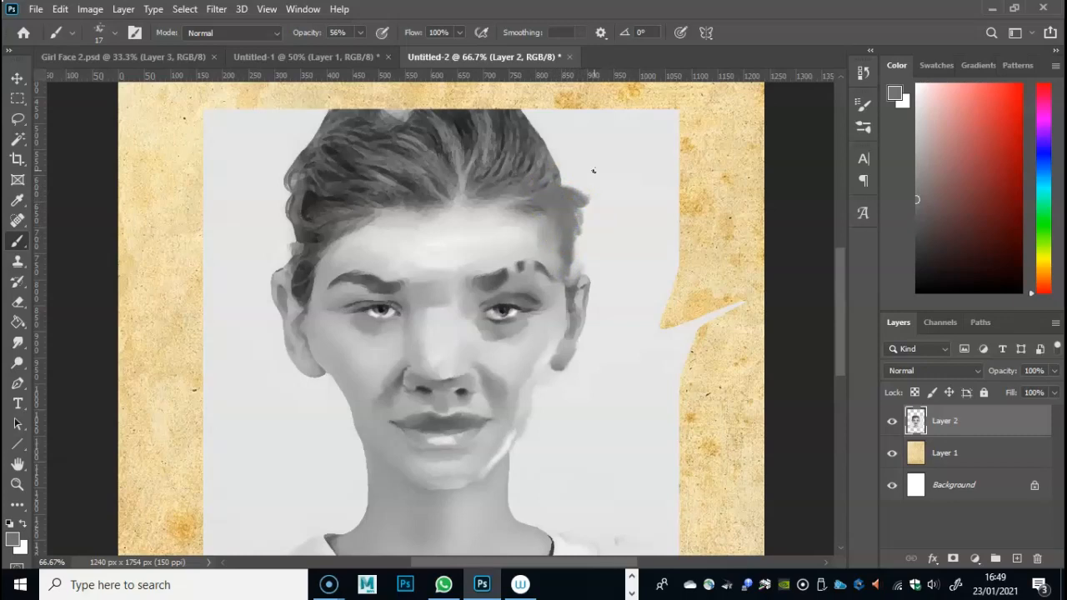
drag(440, 245, 402, 263)
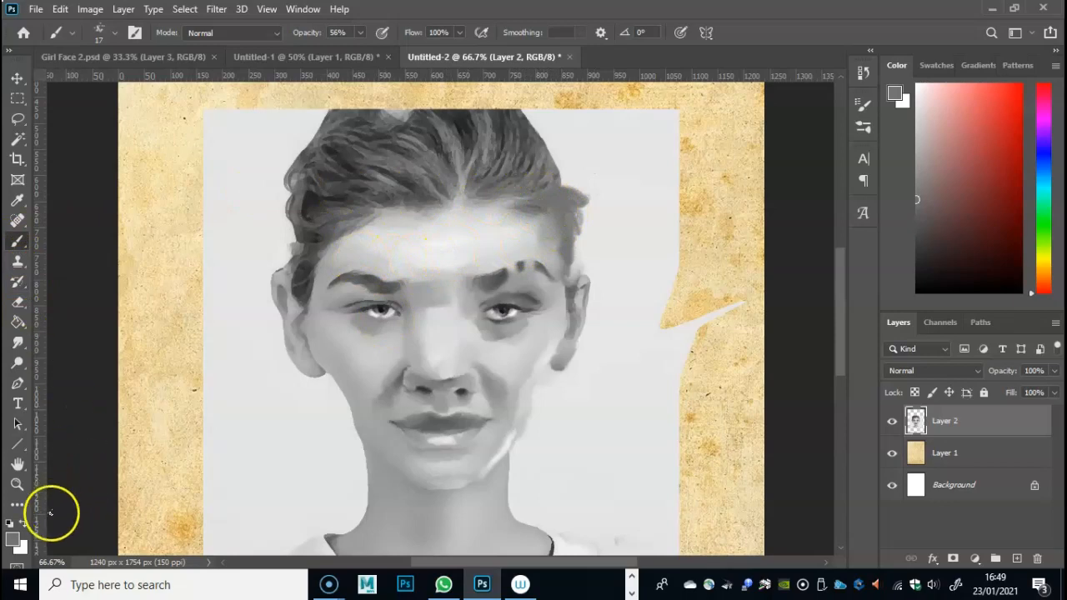
- Pick a darker grey and paint hair strands along the hairline and temple on the picture's right
click(13, 537)
click(448, 257)
click(793, 90)
click(542, 209)
drag(521, 206, 537, 216)
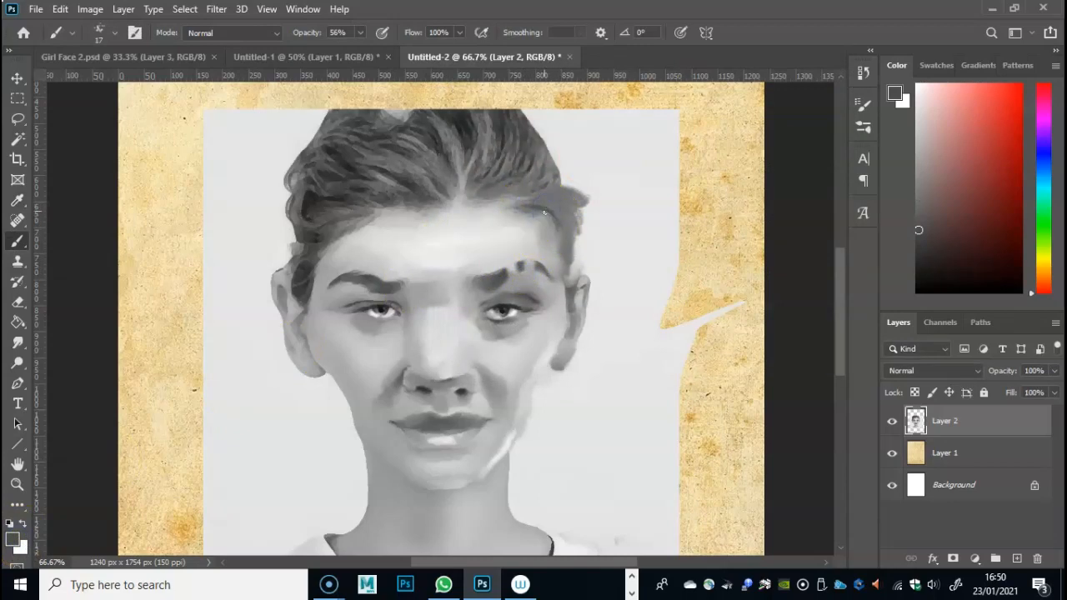
mouse_move(558, 235)
mouse_down()
mouse_move(551, 201)
mouse_move(571, 220)
mouse_move(563, 242)
mouse_move(560, 195)
mouse_move(575, 215)
mouse_move(571, 189)
mouse_move(586, 207)
mouse_move(572, 243)
mouse_up()
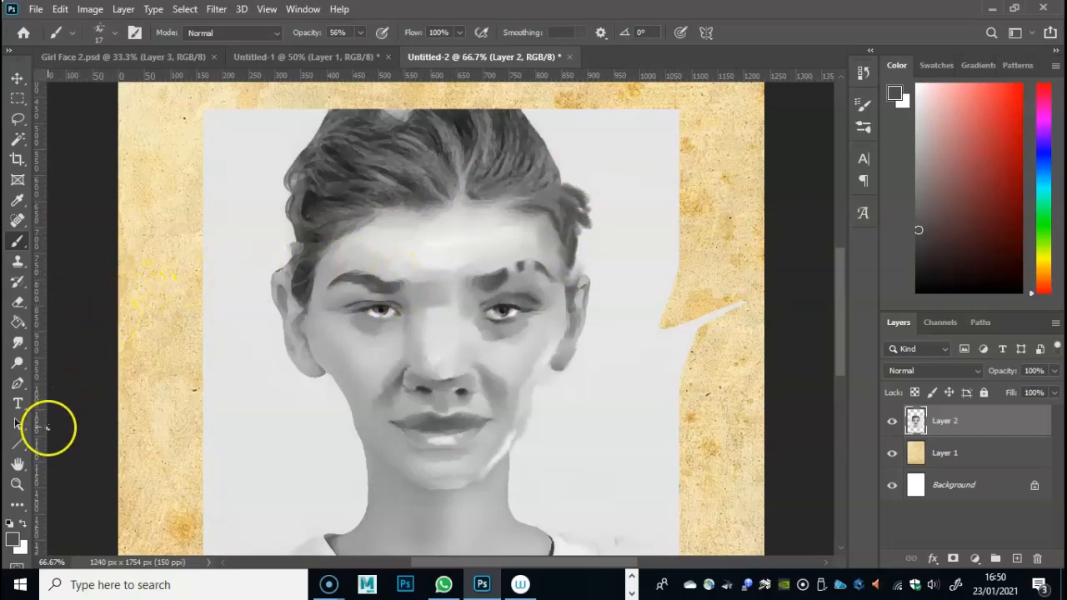
- Darken the upper lid of the eye on the picture's right and paint a dark line from that ear down the jaw
drag(501, 301, 518, 302)
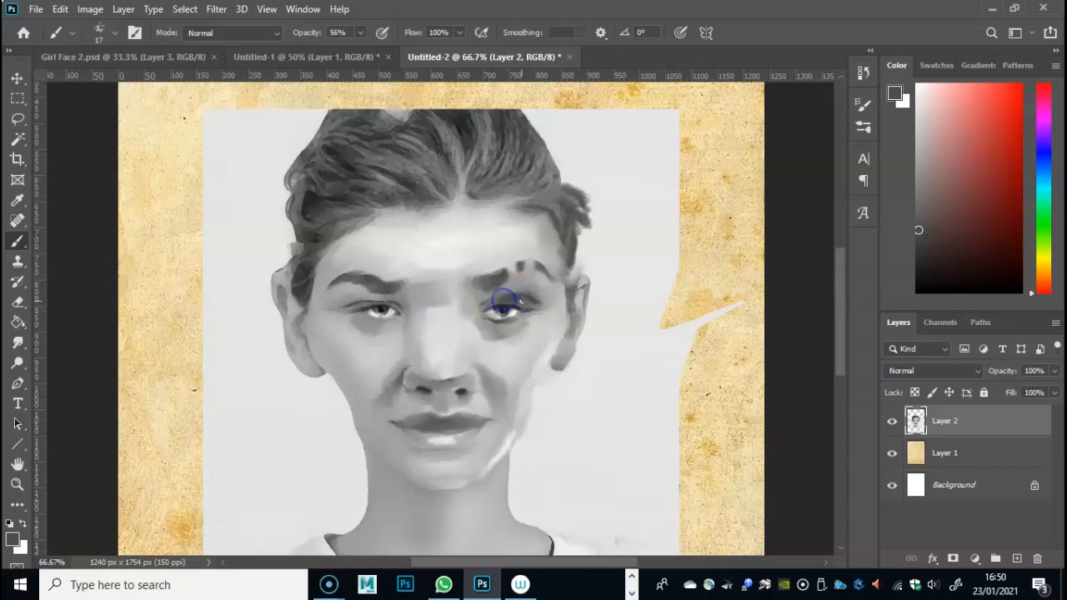
drag(527, 305, 530, 305)
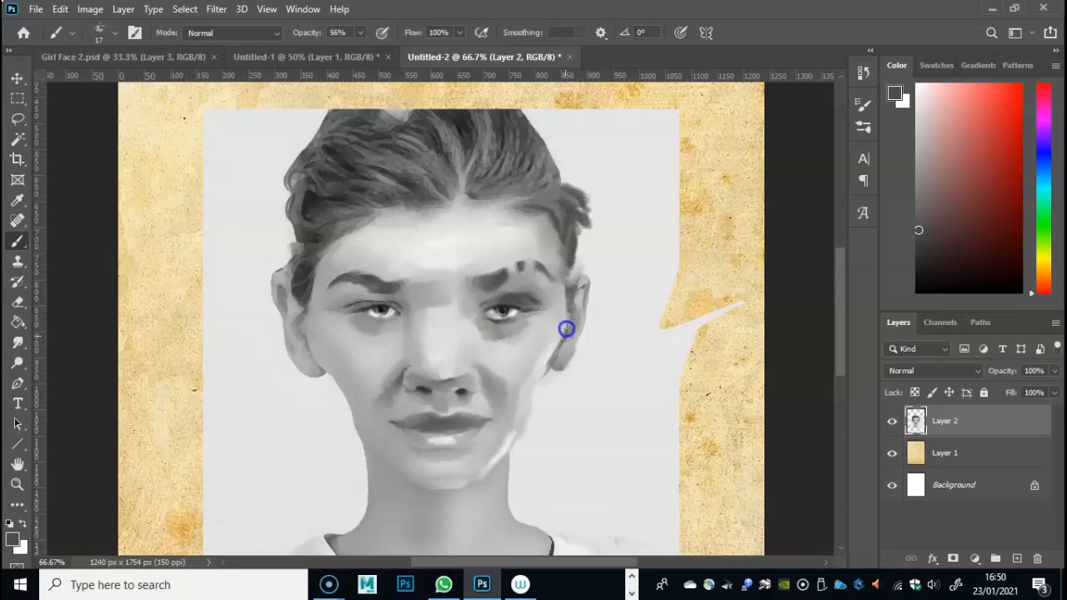
mouse_move(565, 336)
mouse_down()
mouse_move(530, 368)
mouse_move(560, 366)
mouse_move(513, 442)
mouse_move(490, 399)
mouse_move(515, 412)
mouse_move(518, 432)
mouse_move(556, 349)
mouse_move(535, 416)
mouse_move(492, 466)
mouse_move(541, 392)
mouse_up()
- Smudge the underside of the chin, paint a dark grey shadow beneath it, and blend the shadow into the neck
click(17, 342)
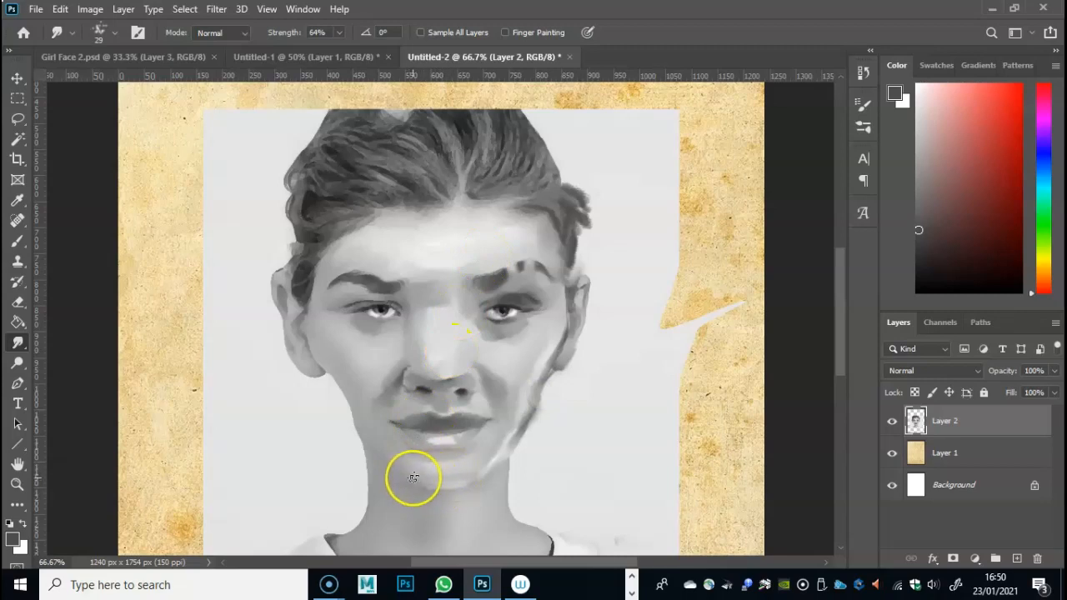
mouse_move(414, 495)
mouse_down()
mouse_move(467, 489)
mouse_move(439, 488)
mouse_up()
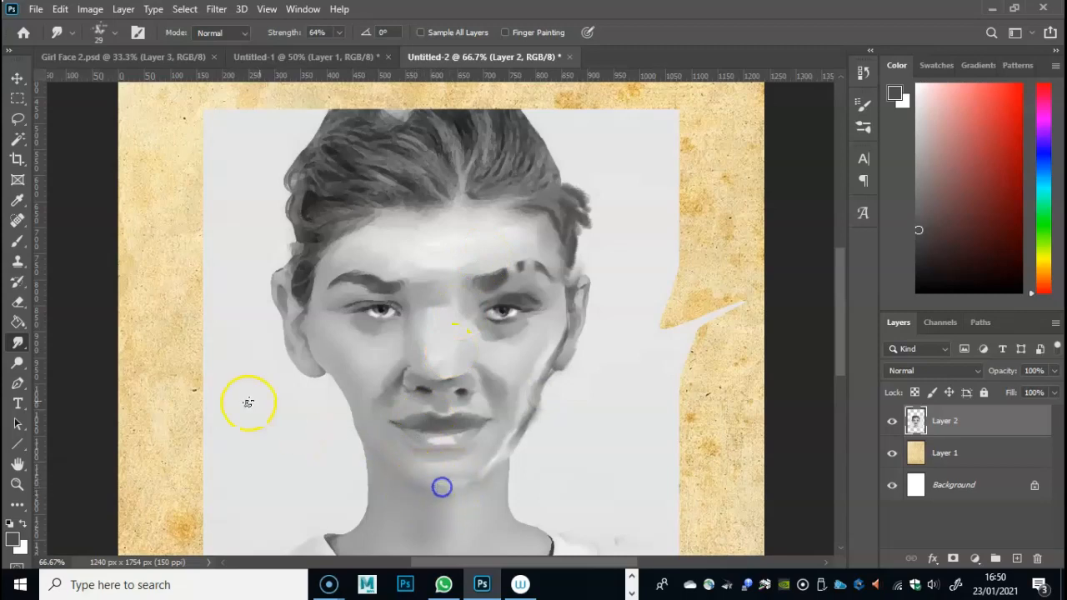
click(18, 241)
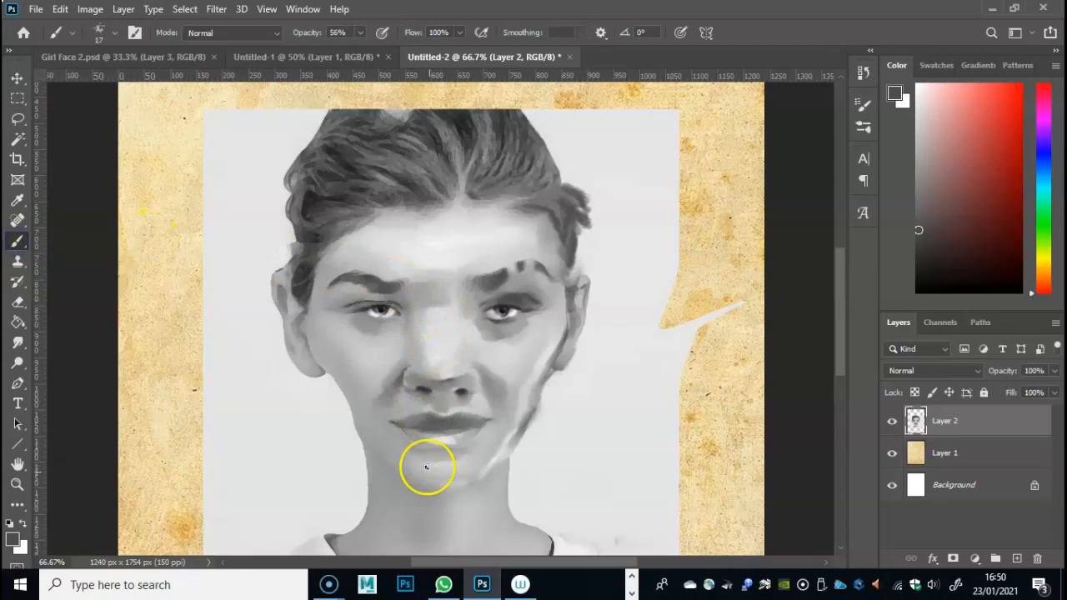
drag(418, 489, 470, 485)
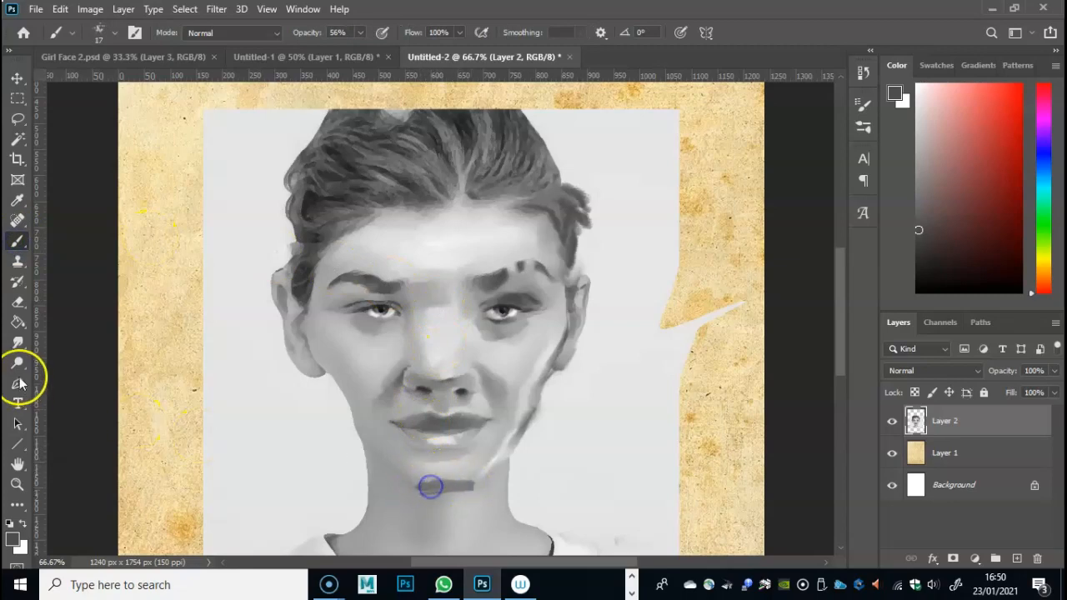
click(18, 342)
mouse_move(398, 476)
mouse_down()
mouse_move(443, 486)
mouse_move(409, 491)
mouse_move(444, 493)
mouse_move(483, 476)
mouse_up()
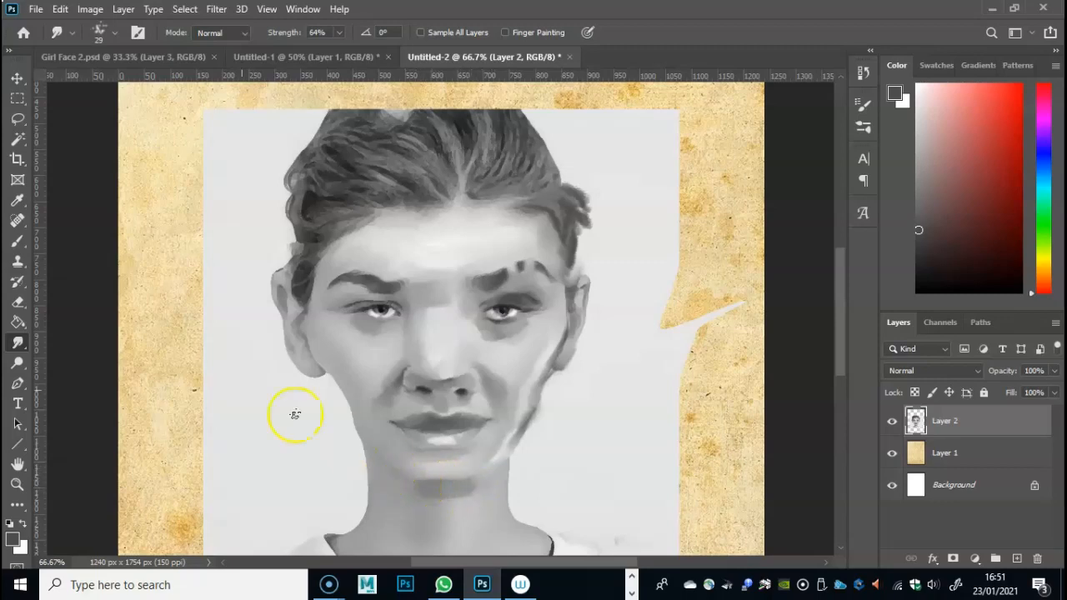
- Set the brush opacity to 40%, outline the lower jaw and chin in dark grey, and shade beneath the lower lip
click(18, 241)
drag(357, 32, 349, 48)
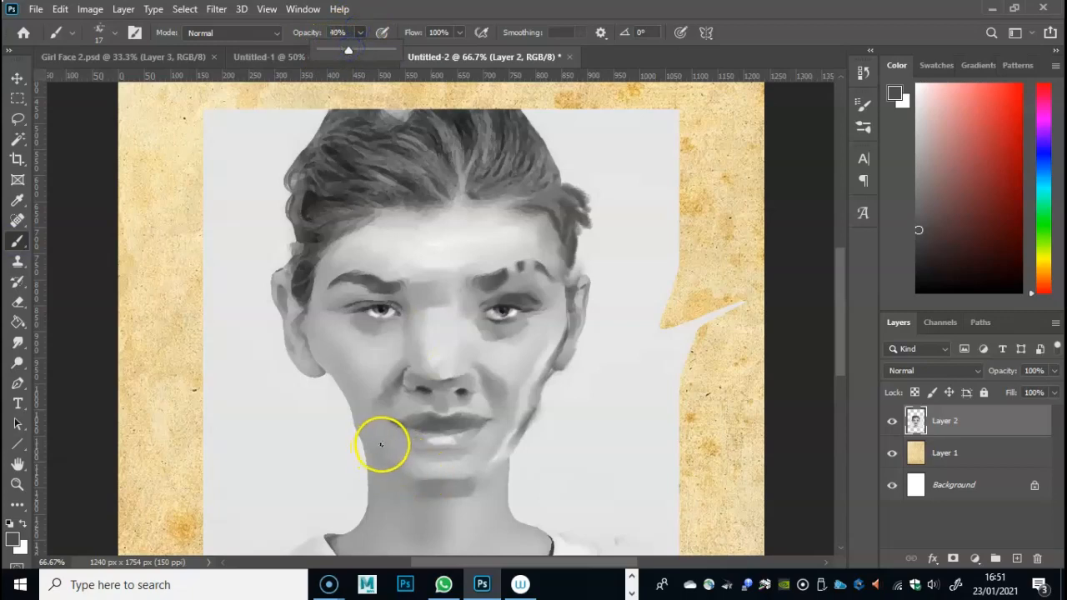
mouse_move(447, 473)
mouse_down()
mouse_move(389, 463)
mouse_move(414, 480)
mouse_move(397, 464)
mouse_move(425, 481)
mouse_move(471, 478)
mouse_up()
mouse_move(532, 426)
mouse_down()
mouse_move(471, 478)
mouse_move(505, 453)
mouse_up()
mouse_move(503, 456)
mouse_down()
mouse_move(475, 476)
mouse_move(483, 472)
mouse_up()
drag(408, 472, 396, 469)
drag(453, 451, 441, 455)
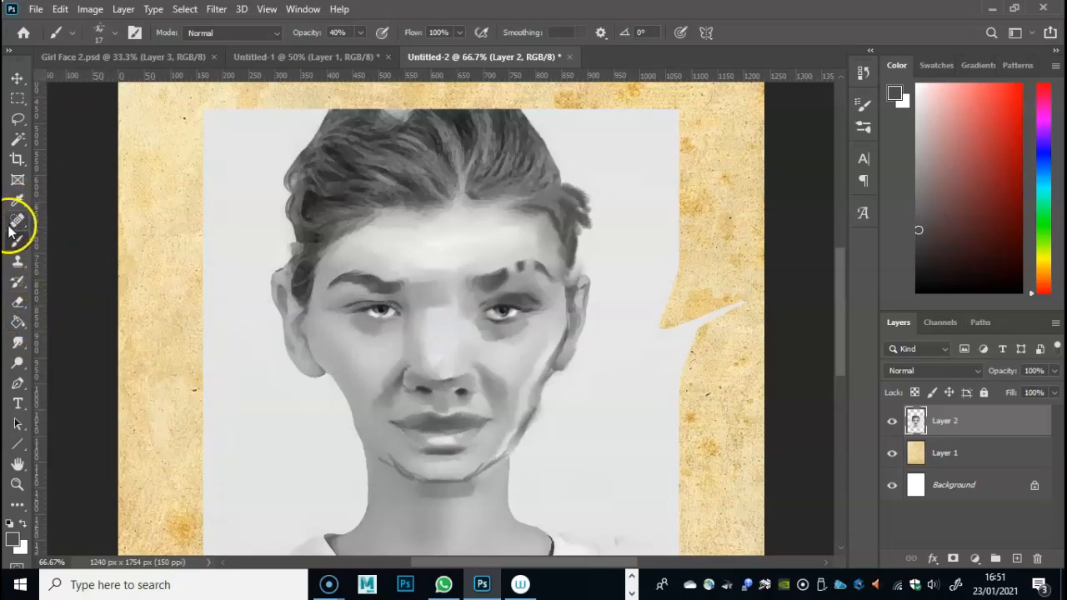
- Smudge the chin outline, paint a dark grey edge along the jaw on the picture's left, and blend it into the skin
click(17, 340)
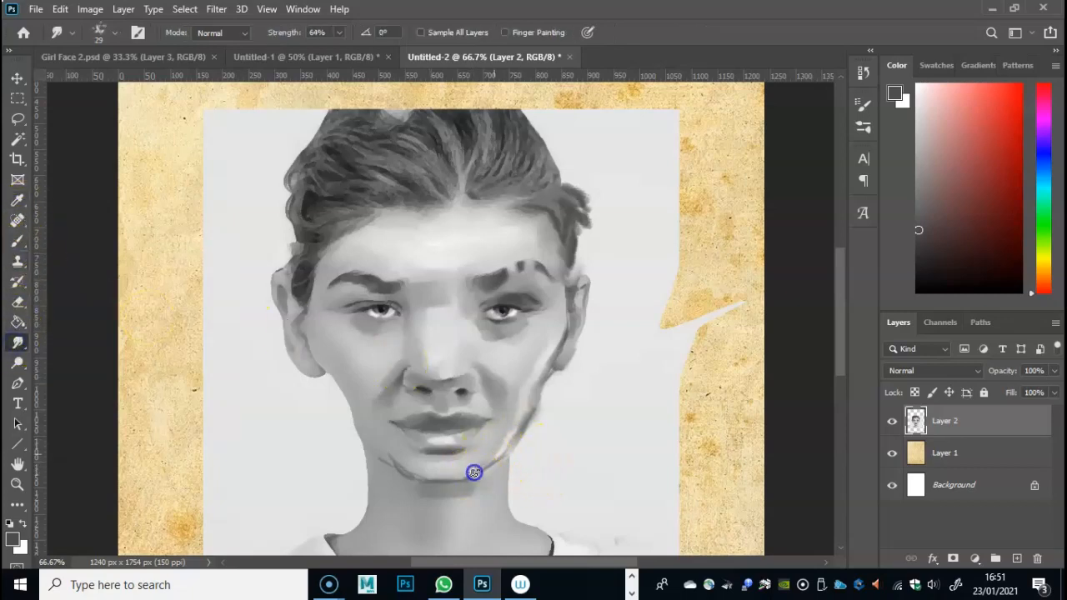
mouse_move(493, 461)
mouse_down()
mouse_move(452, 479)
mouse_move(415, 477)
mouse_move(372, 449)
mouse_move(411, 476)
mouse_up()
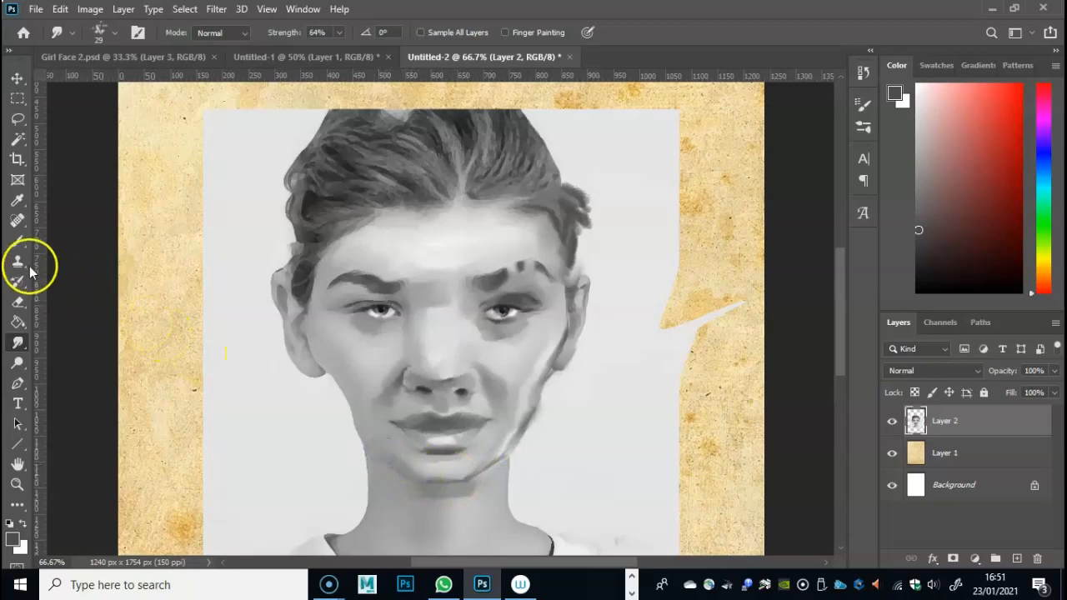
click(17, 240)
mouse_move(401, 475)
mouse_down()
mouse_move(364, 438)
mouse_move(355, 397)
mouse_up()
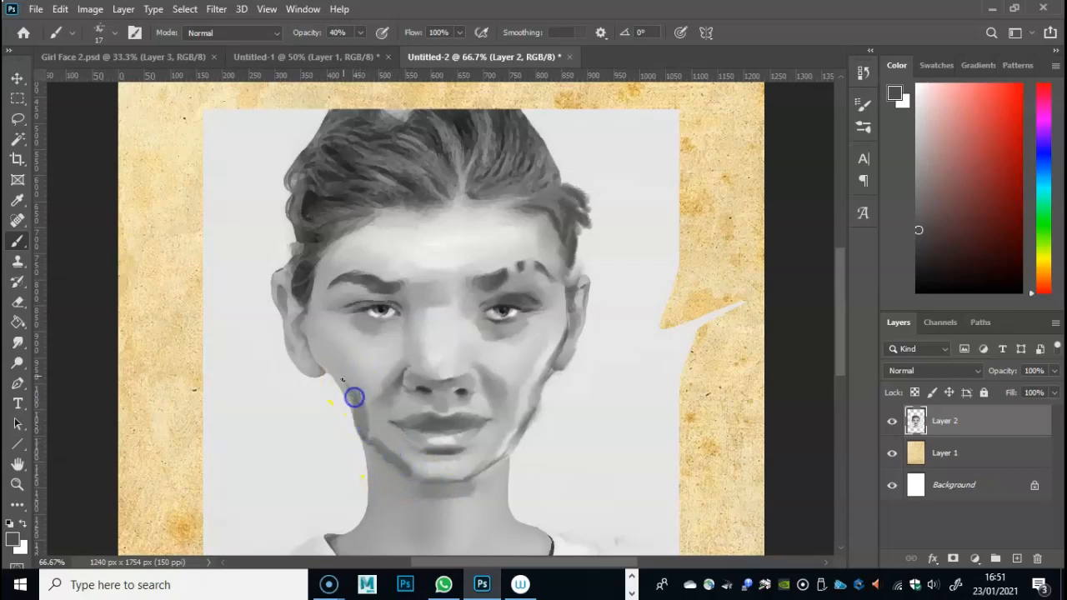
click(16, 342)
mouse_move(351, 404)
mouse_down()
mouse_move(361, 427)
mouse_move(349, 379)
mouse_move(363, 425)
mouse_move(398, 463)
mouse_move(367, 432)
mouse_move(378, 444)
mouse_move(450, 455)
mouse_up()
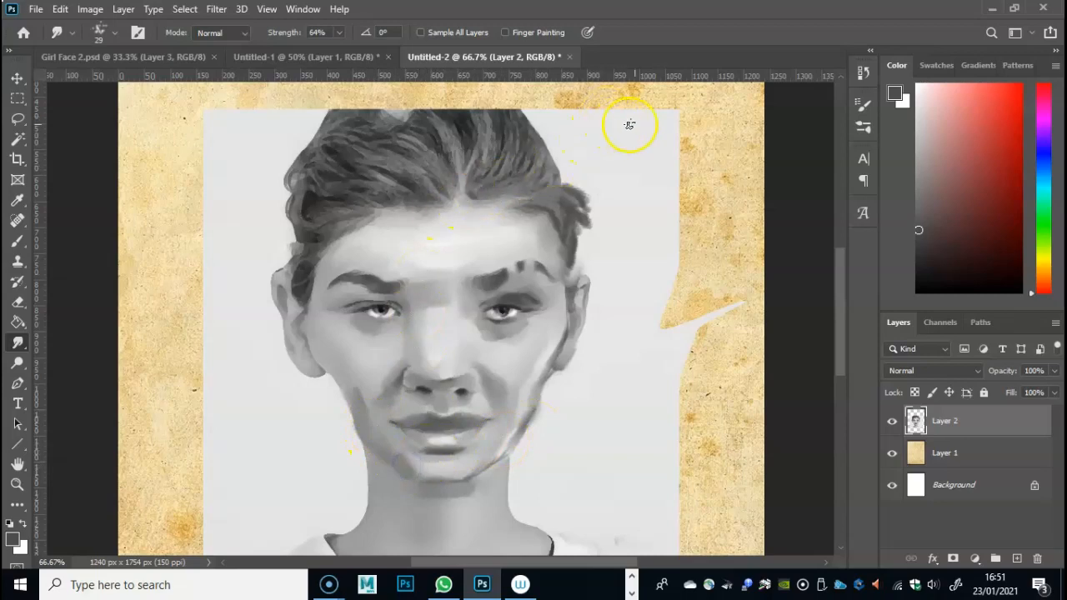
- Draw a grey light-direction arrow at the picture's upper right, pointing down toward the head
click(17, 241)
mouse_move(638, 97)
mouse_down()
mouse_move(597, 170)
mouse_move(624, 154)
mouse_up()
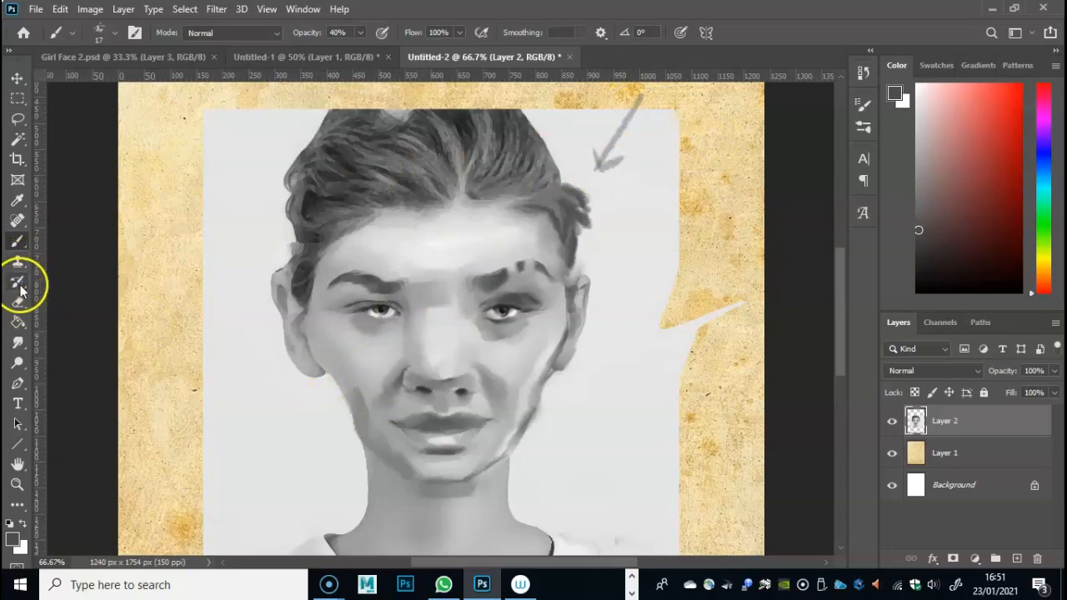
- Shade beneath the eye and along the side of the nose on the picture's left, and smudge the shading smooth
mouse_move(373, 327)
mouse_down()
mouse_move(392, 334)
mouse_move(416, 322)
mouse_up()
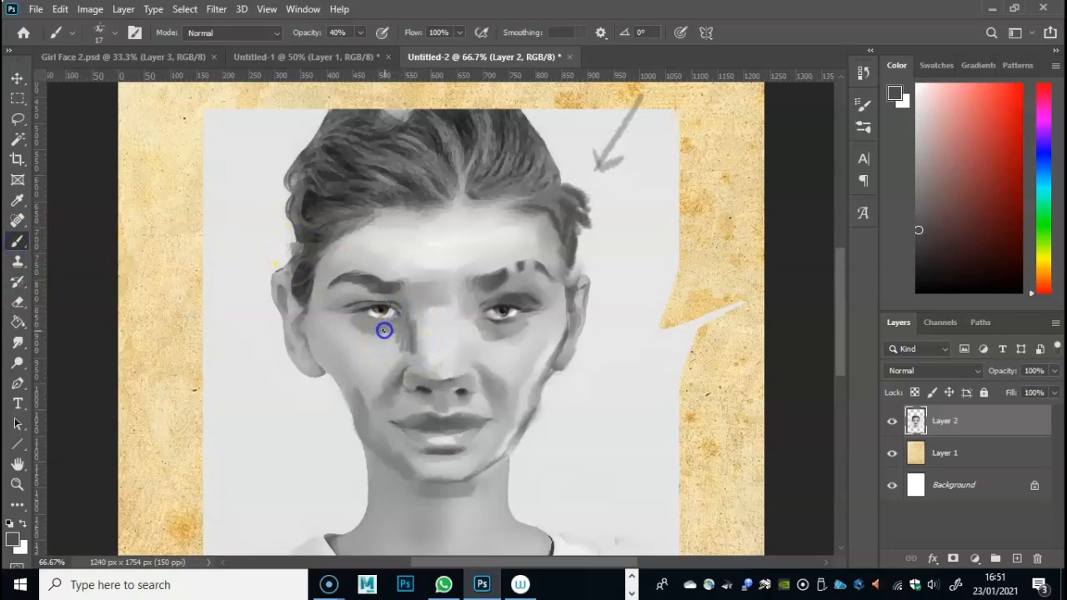
click(17, 341)
mouse_move(390, 336)
mouse_down()
mouse_move(414, 333)
mouse_move(394, 382)
mouse_up()
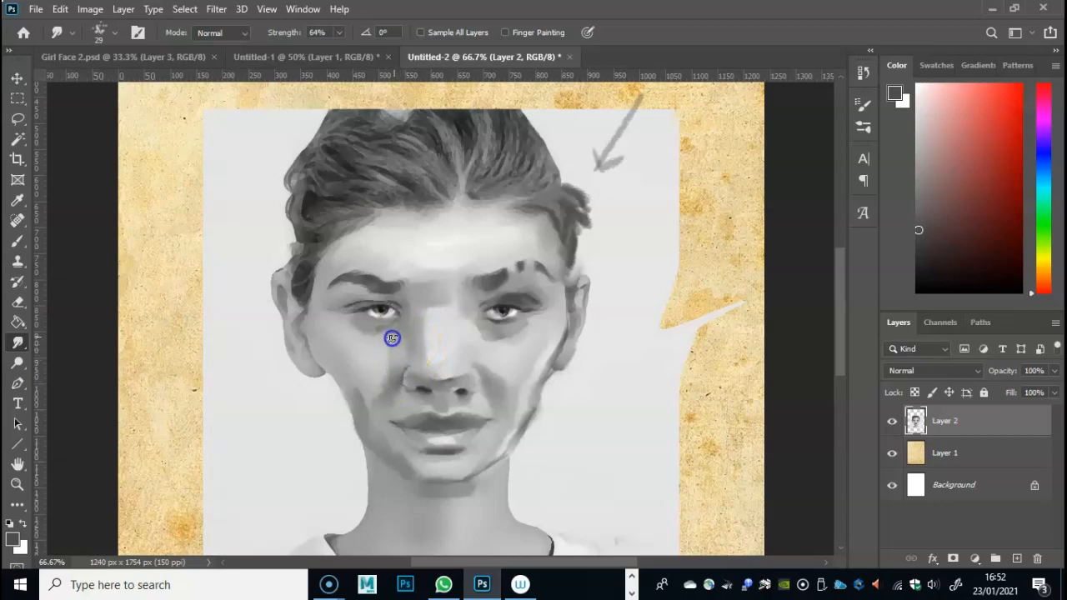
mouse_move(372, 326)
mouse_down()
mouse_move(378, 295)
mouse_move(205, 281)
mouse_move(148, 246)
mouse_move(275, 180)
mouse_move(386, 300)
mouse_up()
- Darken the upper lid on the picture's left, touch up the opposite eyebrow, and smudge around the lid and inner brows
click(17, 241)
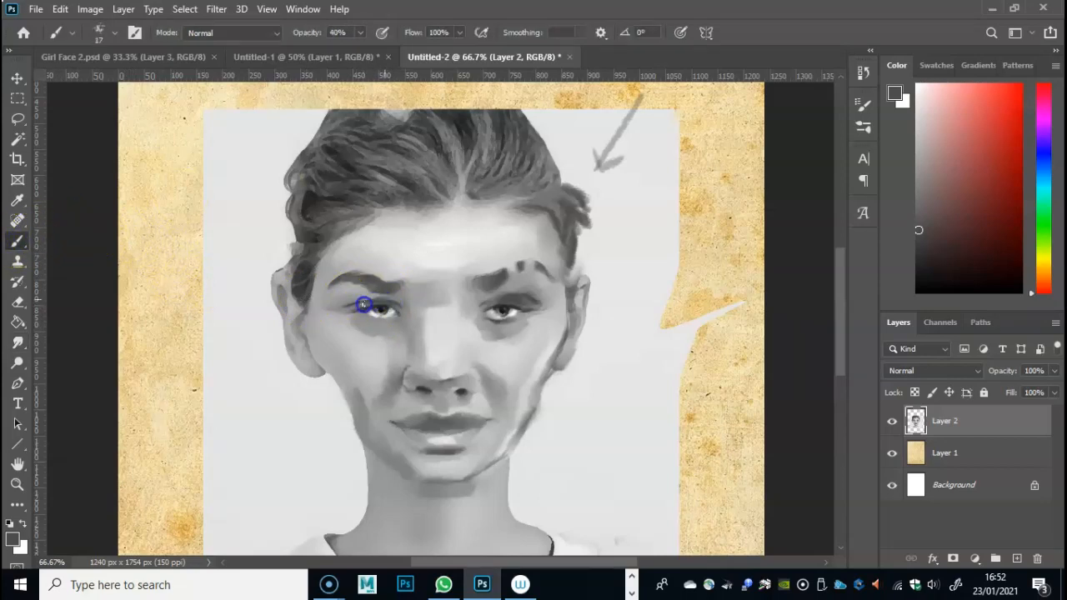
drag(382, 304, 386, 302)
drag(514, 264, 500, 266)
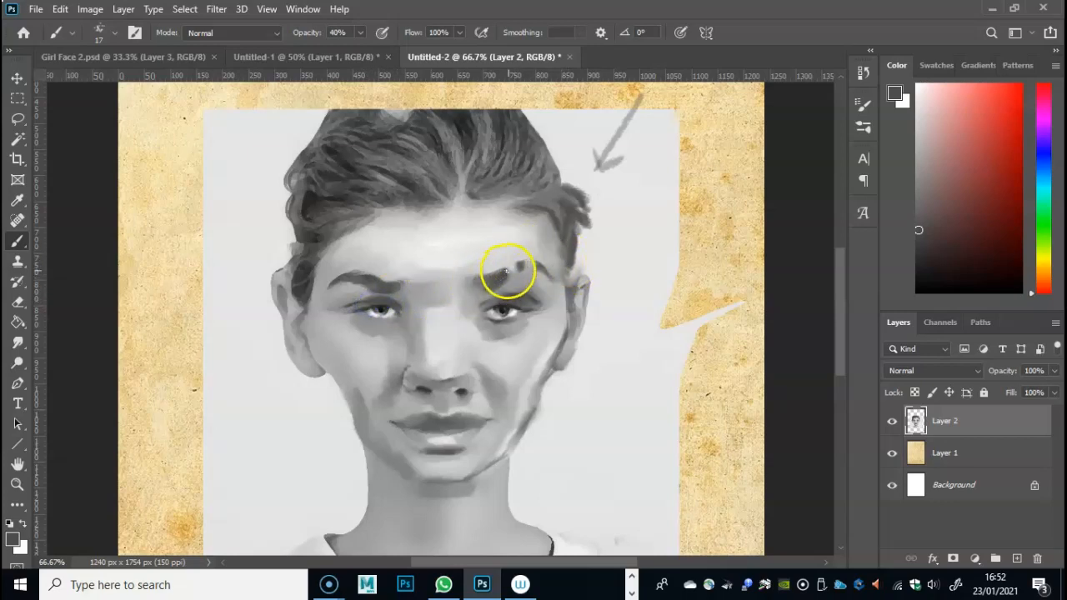
click(17, 342)
drag(367, 303, 364, 302)
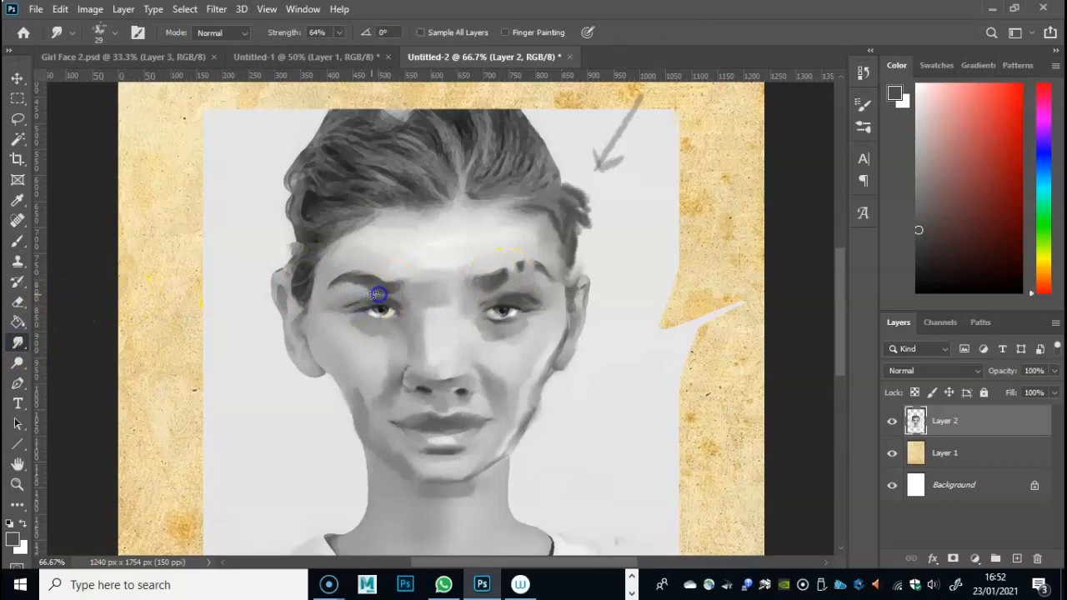
drag(376, 297, 391, 286)
mouse_move(409, 289)
mouse_down()
mouse_move(286, 224)
mouse_move(393, 297)
mouse_move(414, 286)
mouse_move(406, 302)
mouse_move(412, 286)
mouse_move(470, 298)
mouse_up()
- Paint short dark frown lines between the eyebrows and across the nose bridge, and smudge them into the surrounding skin
click(19, 242)
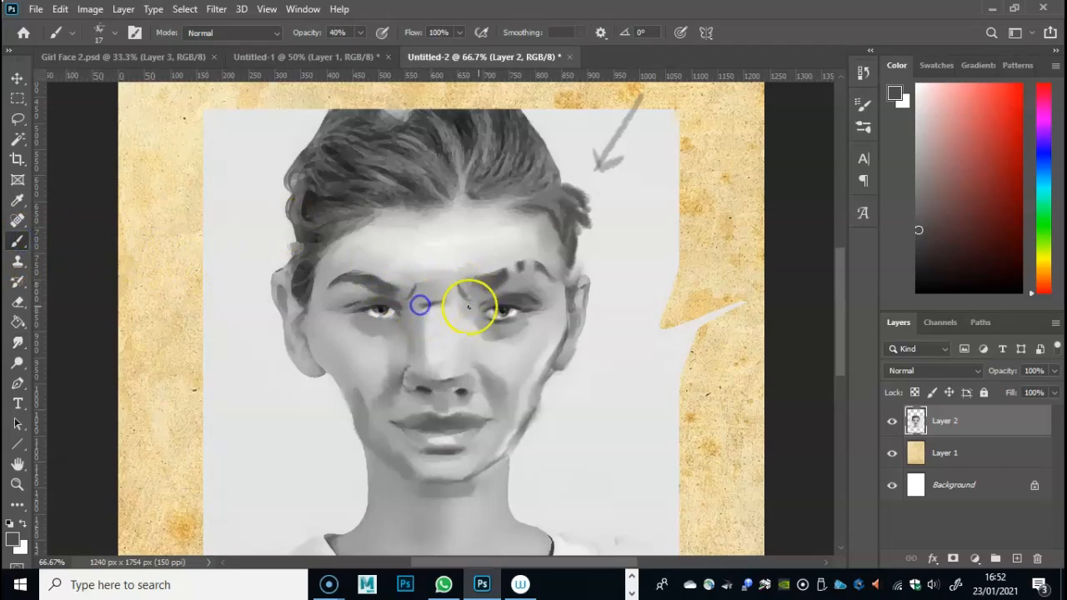
click(18, 342)
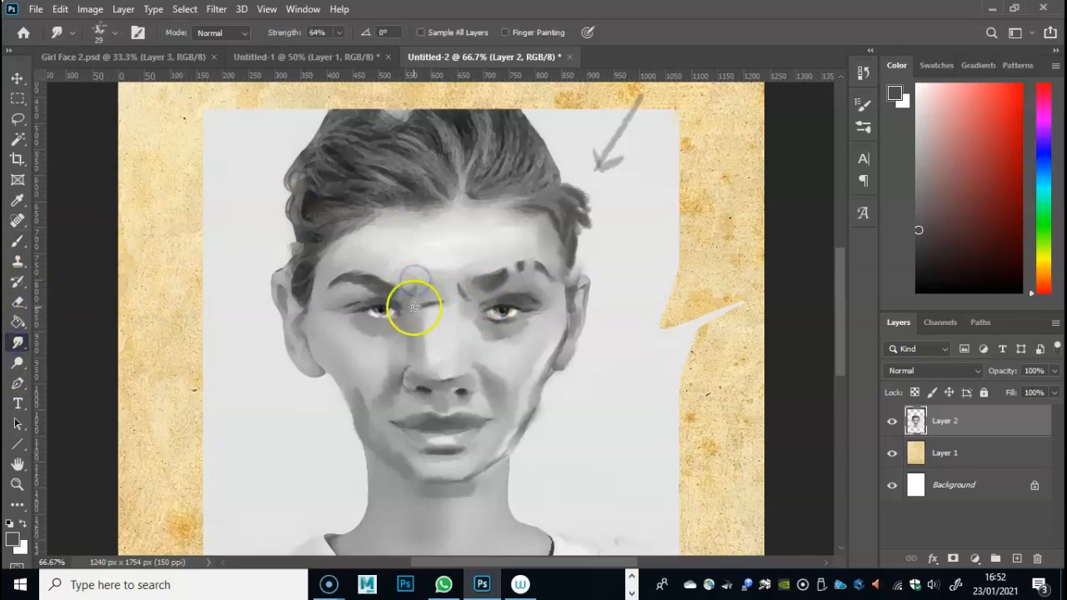
mouse_move(421, 309)
mouse_down()
mouse_move(458, 294)
mouse_move(423, 285)
mouse_move(461, 311)
mouse_move(475, 309)
mouse_move(450, 274)
mouse_move(450, 299)
mouse_move(457, 279)
mouse_move(438, 306)
mouse_move(420, 302)
mouse_move(416, 282)
mouse_move(404, 304)
mouse_move(423, 280)
mouse_move(450, 281)
mouse_move(455, 290)
mouse_move(416, 281)
mouse_move(425, 297)
mouse_move(396, 291)
mouse_up()
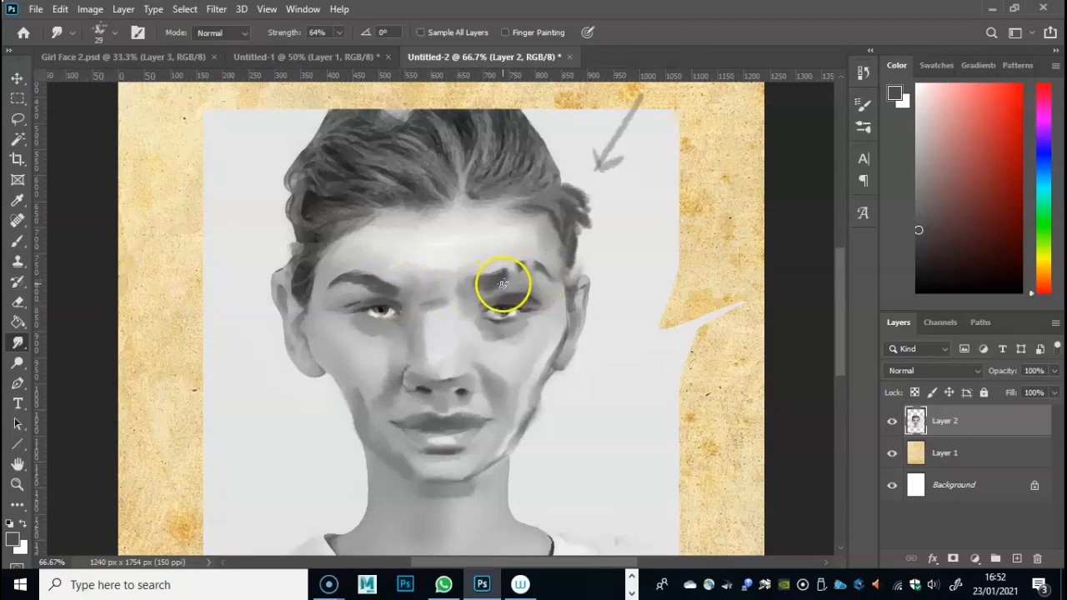
drag(504, 302, 505, 298)
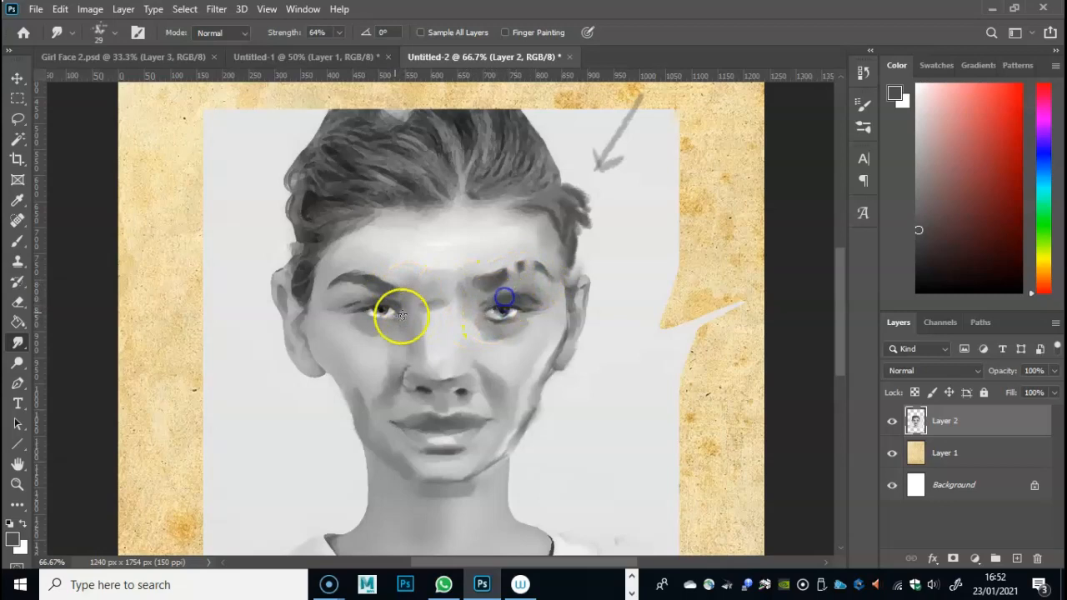
mouse_move(354, 307)
mouse_down()
mouse_move(104, 253)
mouse_move(258, 267)
mouse_move(374, 303)
mouse_move(354, 306)
mouse_move(380, 298)
mouse_move(358, 305)
mouse_move(372, 334)
mouse_up()
- Paint a darker shadow in #414040 beneath the eye on the picture's left and smudge it down toward the cheek
click(17, 241)
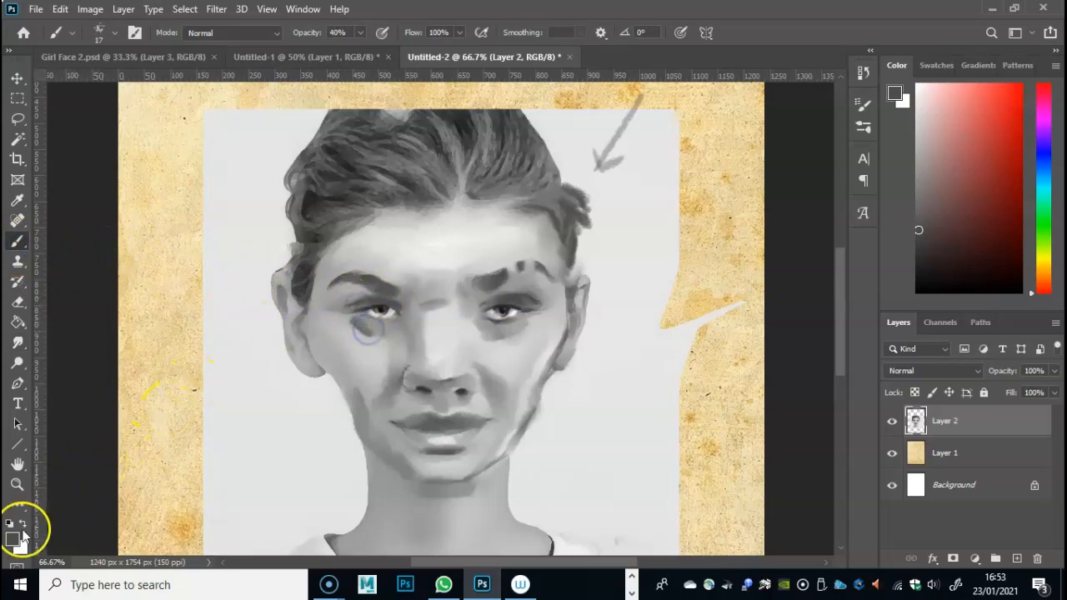
click(13, 538)
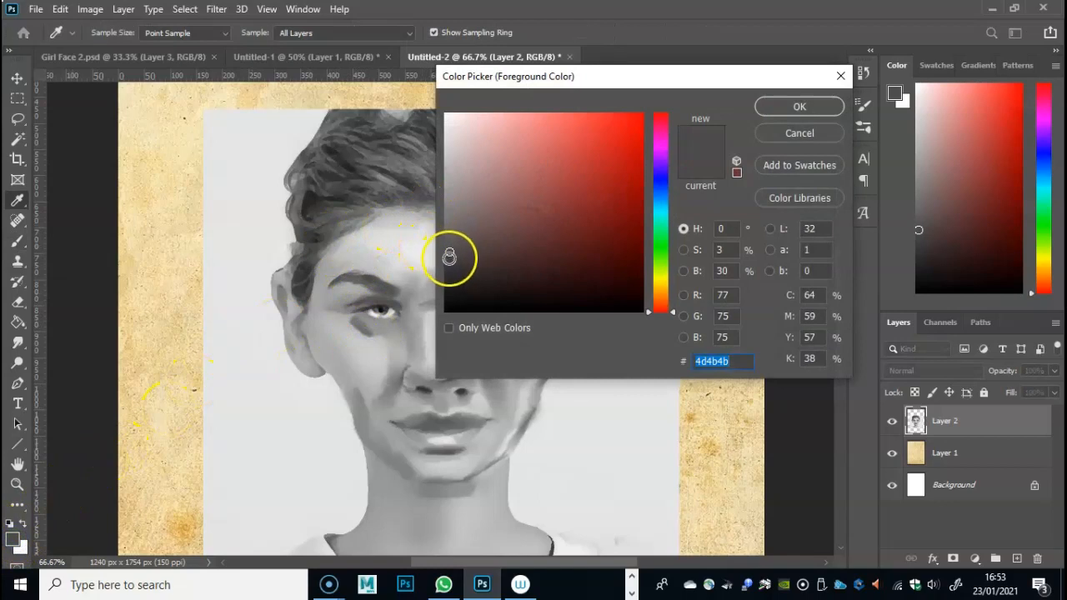
click(453, 263)
click(448, 262)
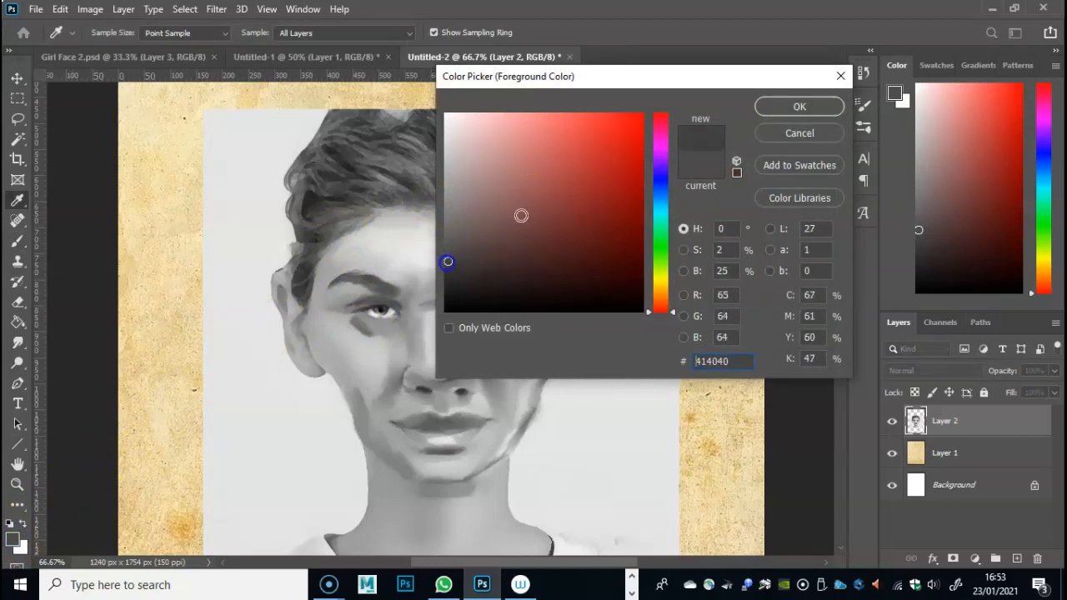
click(795, 111)
drag(351, 319, 370, 332)
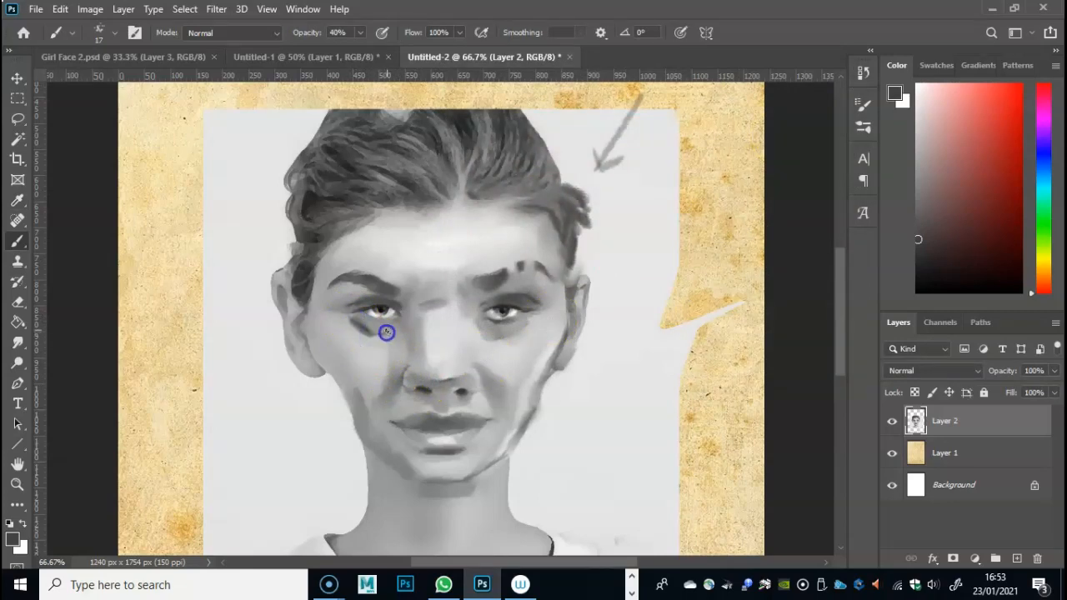
drag(356, 320, 376, 345)
click(20, 344)
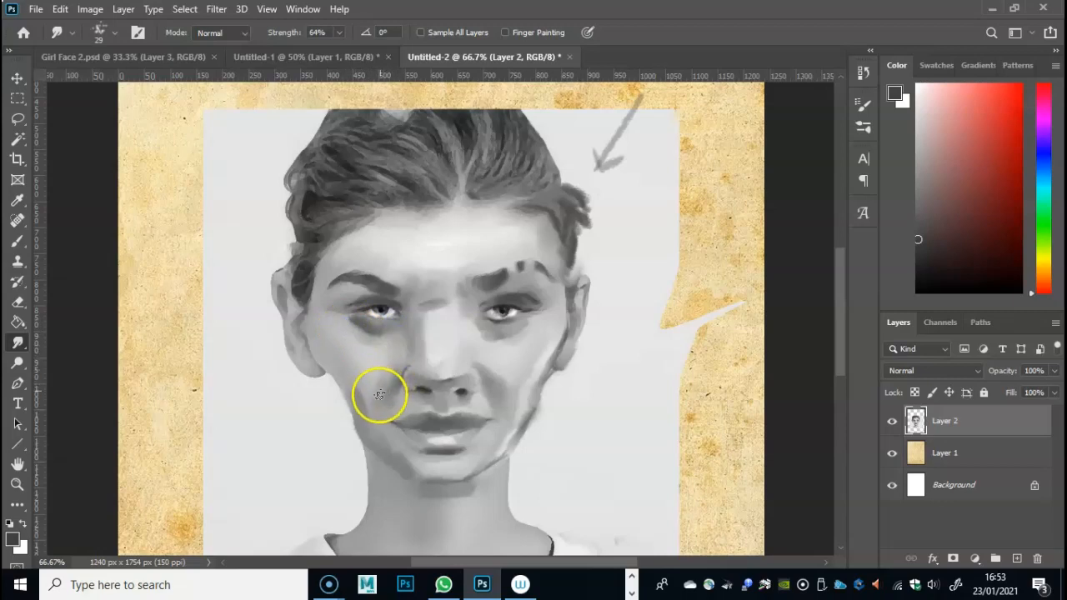
drag(381, 386, 389, 399)
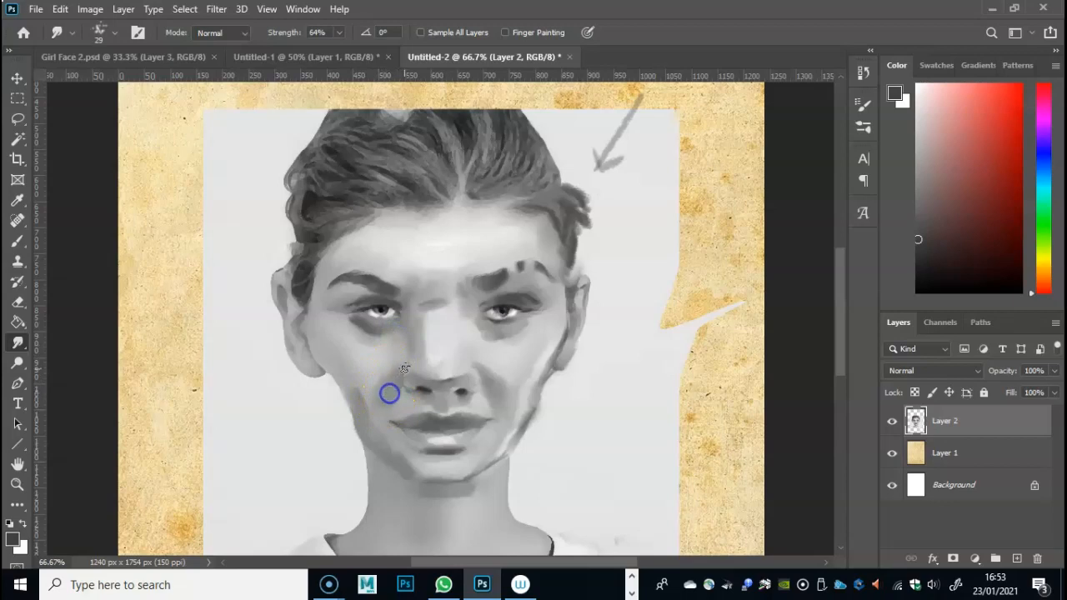
- Darken the crease beside the nostril on the picture's left and smudge it into the cheek and jaw
click(18, 241)
mouse_move(376, 375)
mouse_down()
mouse_move(408, 364)
mouse_move(397, 379)
mouse_up()
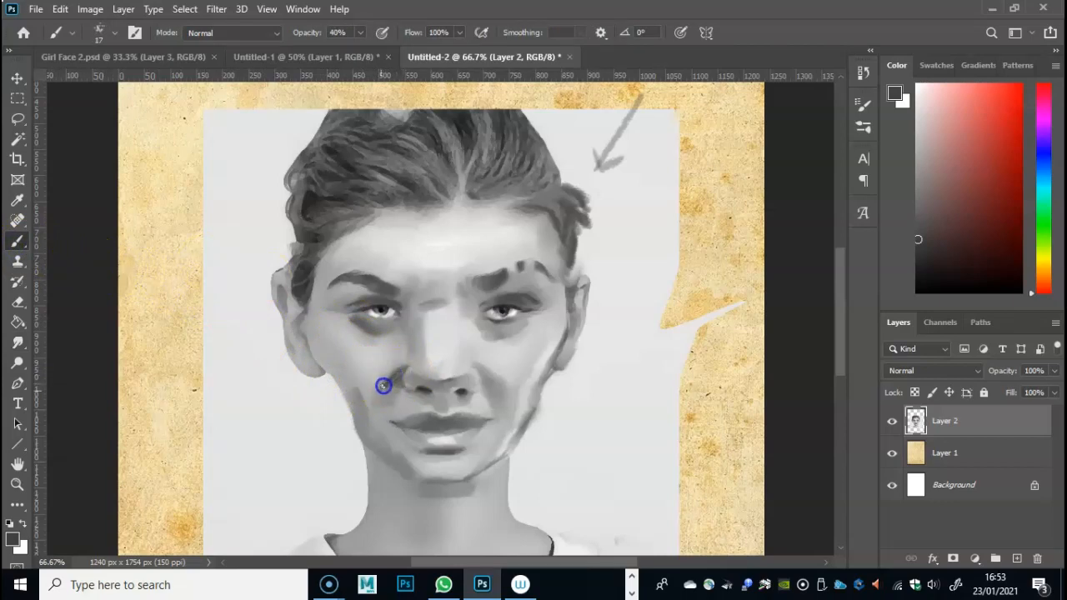
click(17, 342)
drag(388, 376, 380, 396)
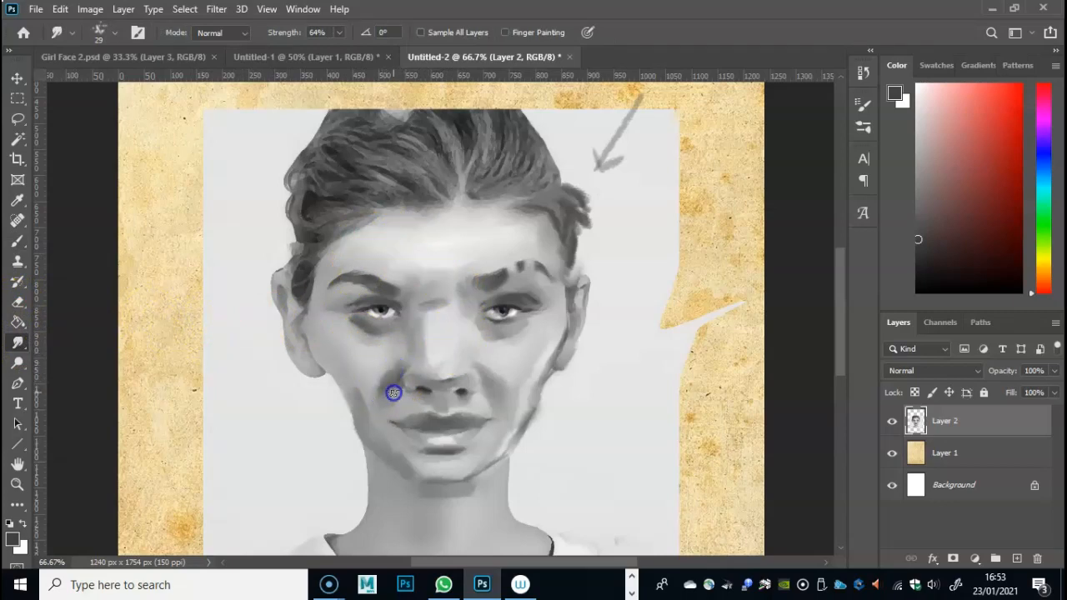
drag(400, 375, 396, 359)
drag(356, 403, 344, 385)
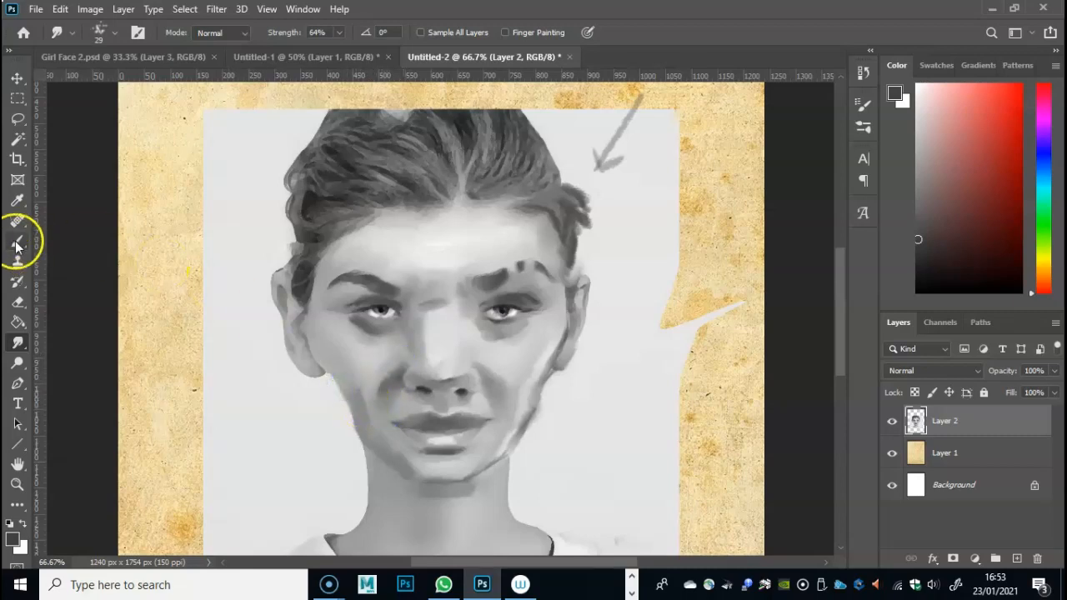
- Paint a dark cheekbone shadow beside the ear on the picture's left, and smudge it and the hair above that ear
click(17, 241)
mouse_move(344, 306)
mouse_down()
mouse_move(319, 336)
mouse_move(323, 350)
mouse_up()
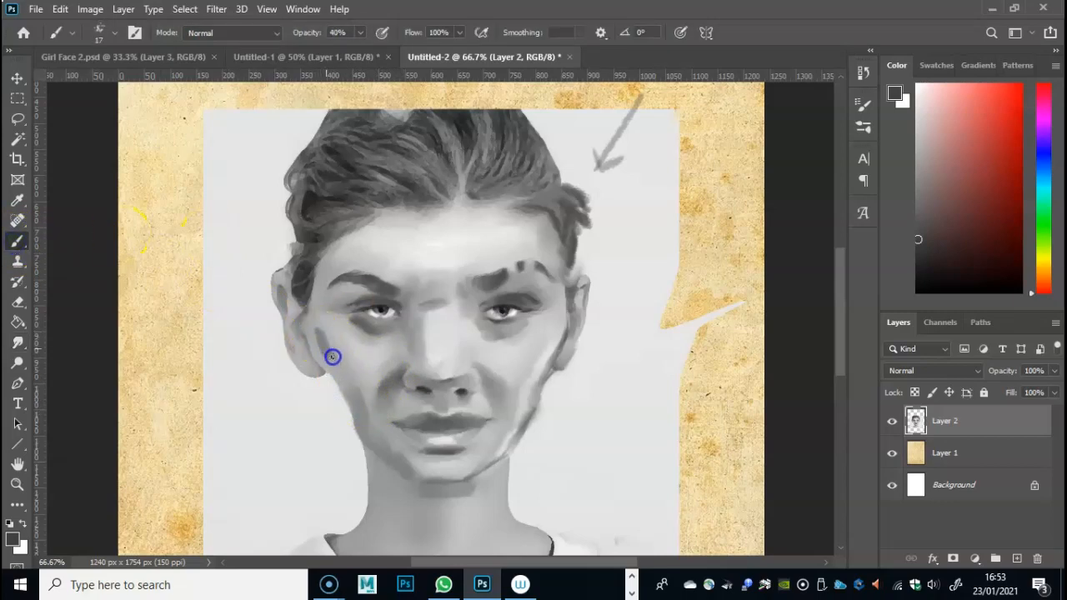
click(16, 342)
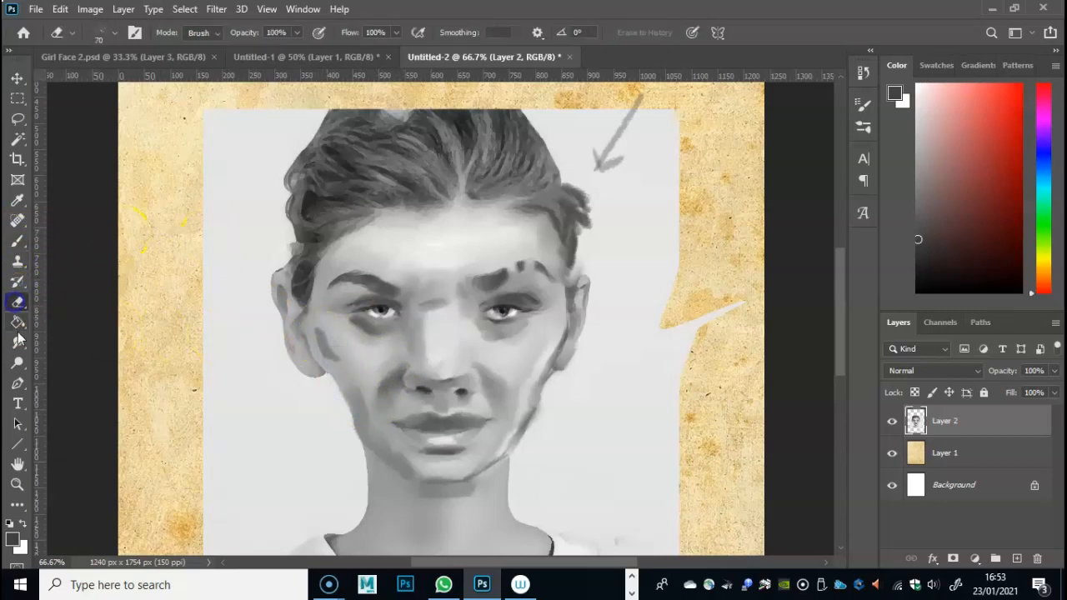
mouse_move(375, 281)
mouse_down()
mouse_move(320, 350)
mouse_move(340, 369)
mouse_move(320, 325)
mouse_up()
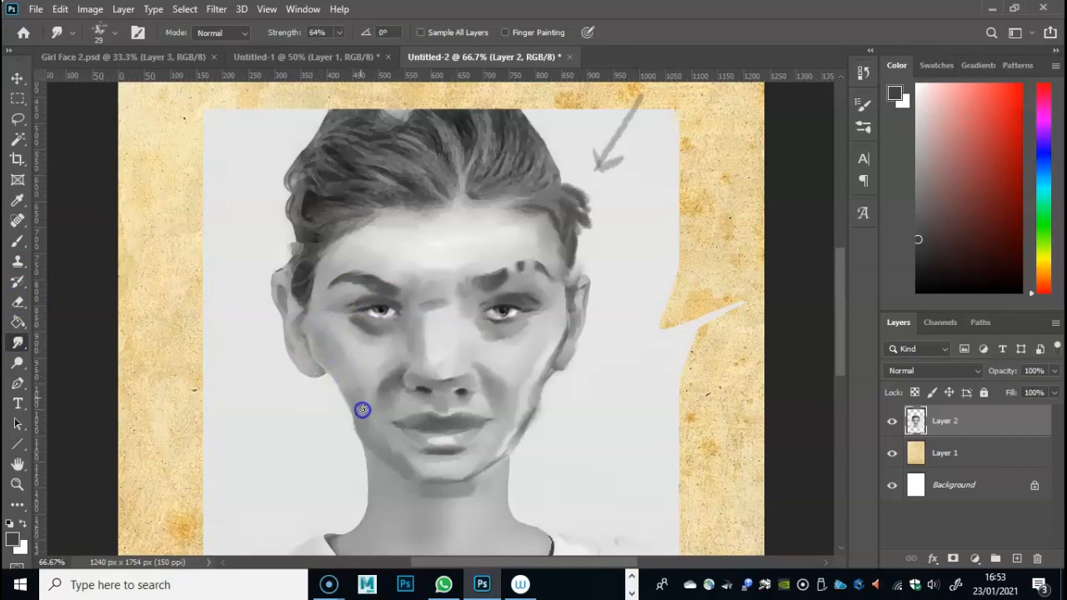
drag(323, 285, 322, 298)
drag(263, 223, 302, 263)
- Sample the light grey background and, at 100% brush opacity, paint over the hair edges above both ears and trim the ear on the picture's left
click(17, 200)
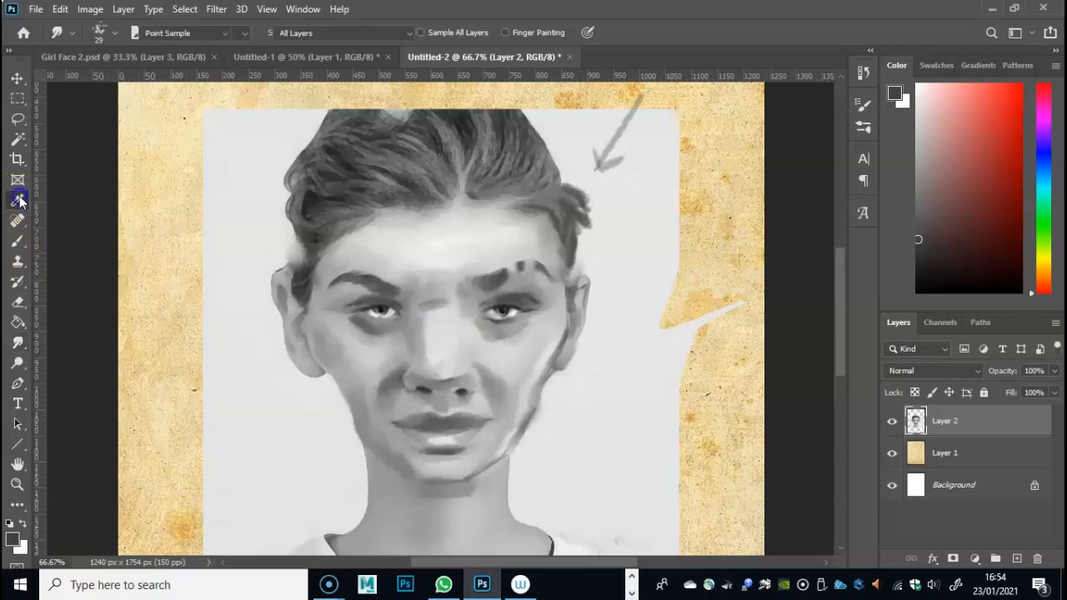
click(255, 197)
click(17, 241)
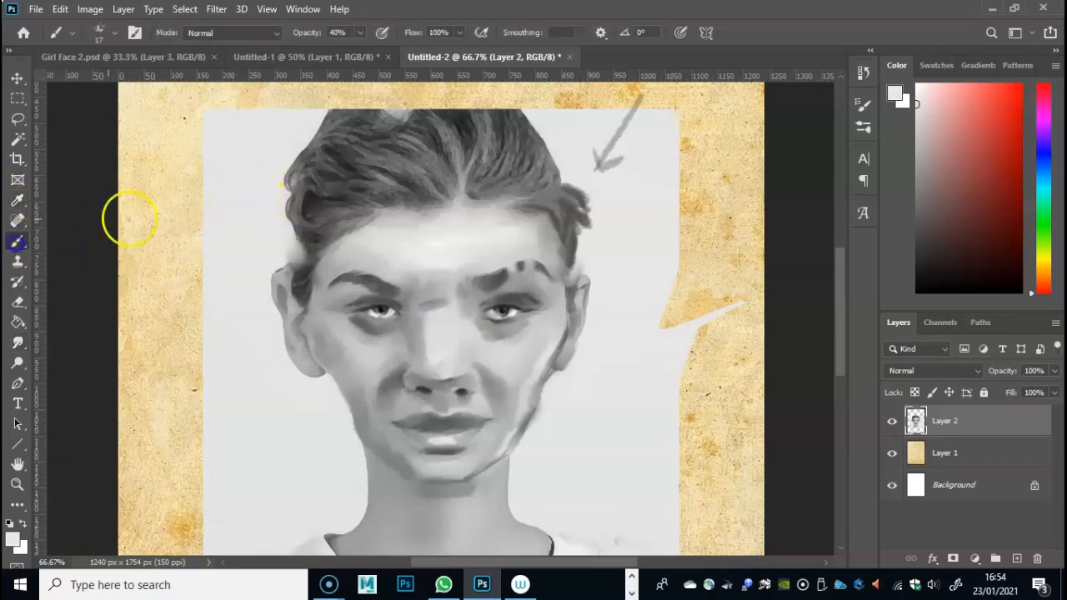
mouse_move(258, 196)
mouse_down()
mouse_move(278, 195)
mouse_move(293, 238)
mouse_up()
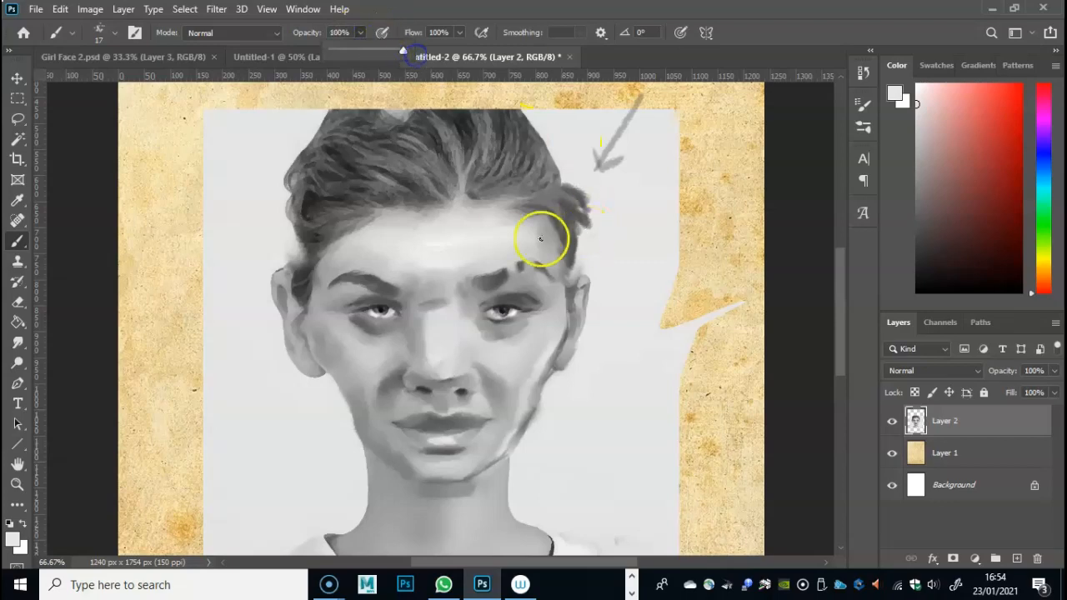
click(288, 237)
mouse_move(280, 184)
mouse_down()
mouse_move(292, 254)
mouse_move(299, 210)
mouse_move(301, 267)
mouse_move(299, 209)
mouse_move(301, 265)
mouse_up()
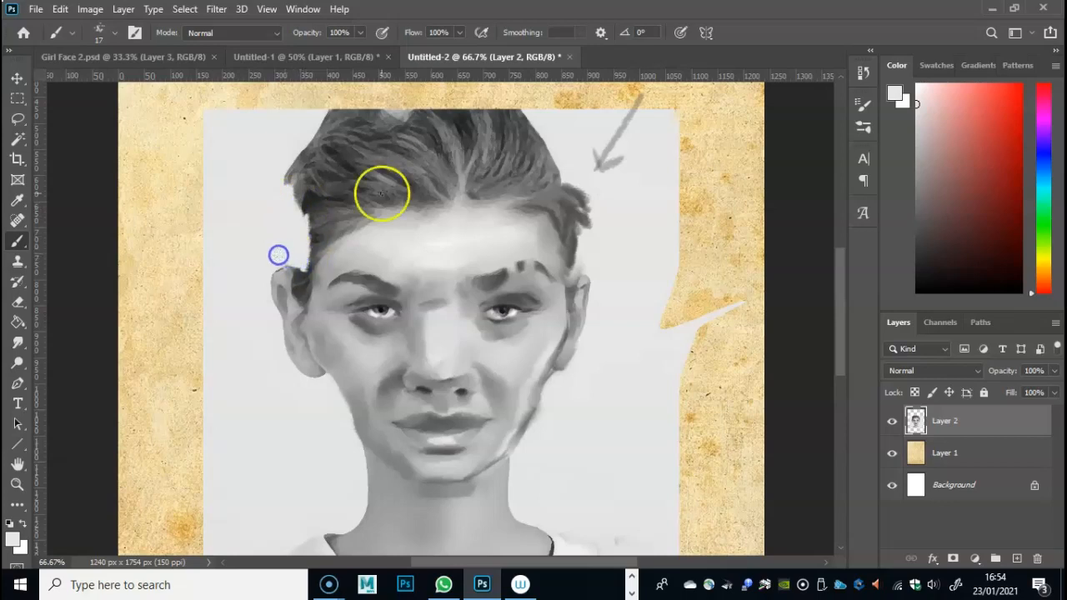
mouse_move(579, 230)
mouse_down()
mouse_move(572, 274)
mouse_move(582, 246)
mouse_up()
click(571, 253)
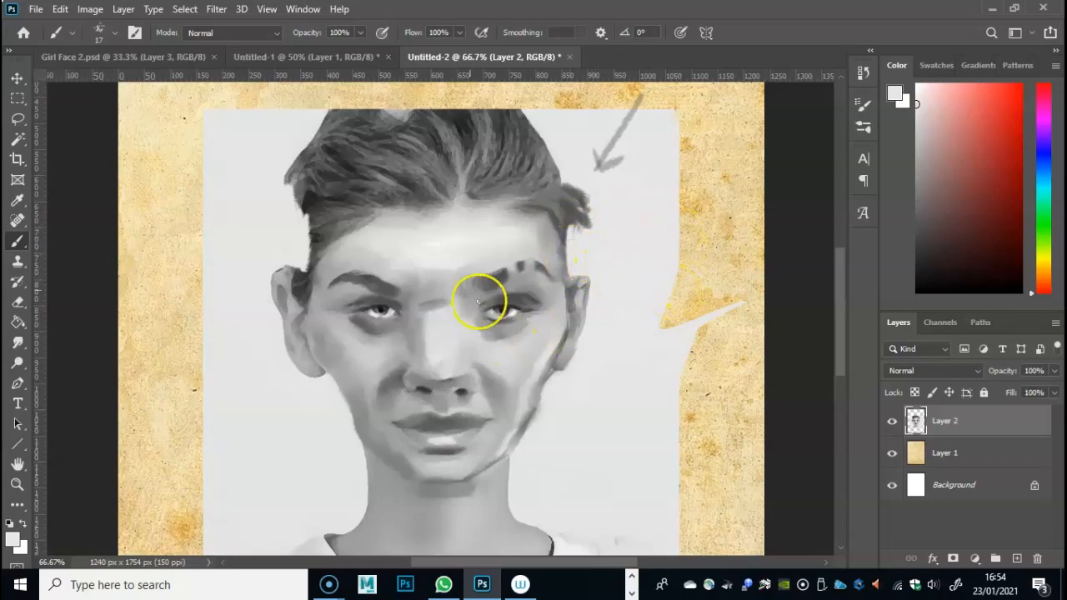
click(283, 269)
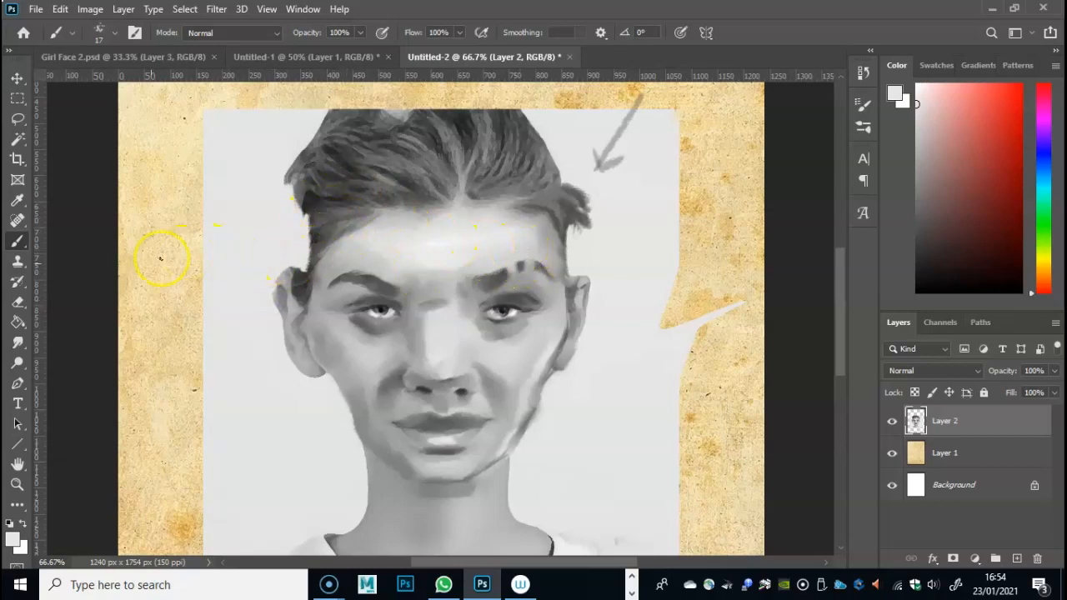
- Smudge the hair edge above the ear on the picture's left and the jaw edge beneath that ear
click(18, 342)
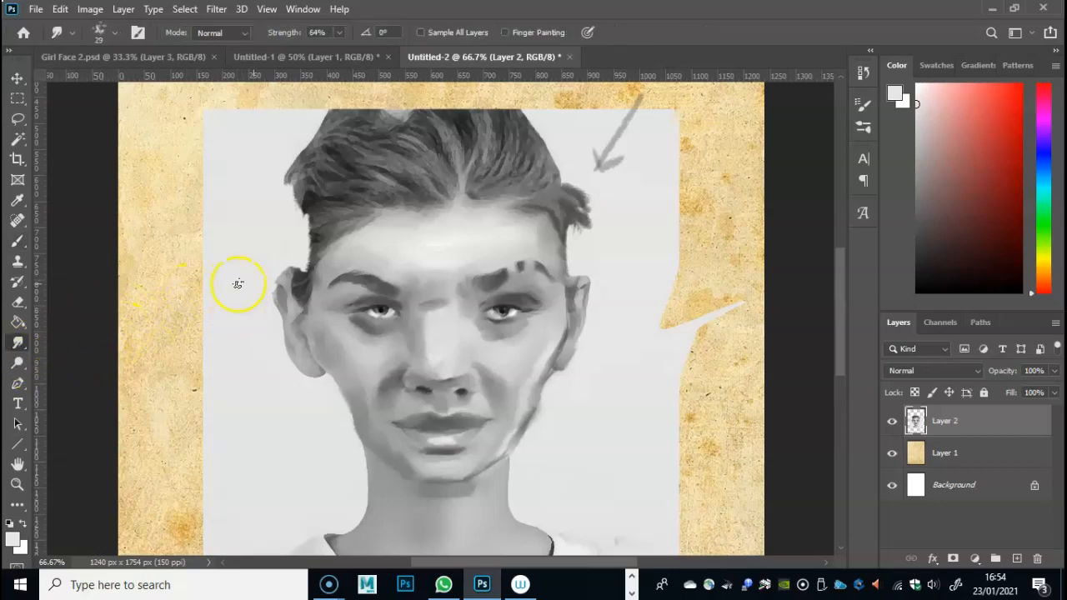
mouse_move(310, 255)
mouse_down()
mouse_move(308, 222)
mouse_move(305, 265)
mouse_move(316, 237)
mouse_up()
right_click(303, 223)
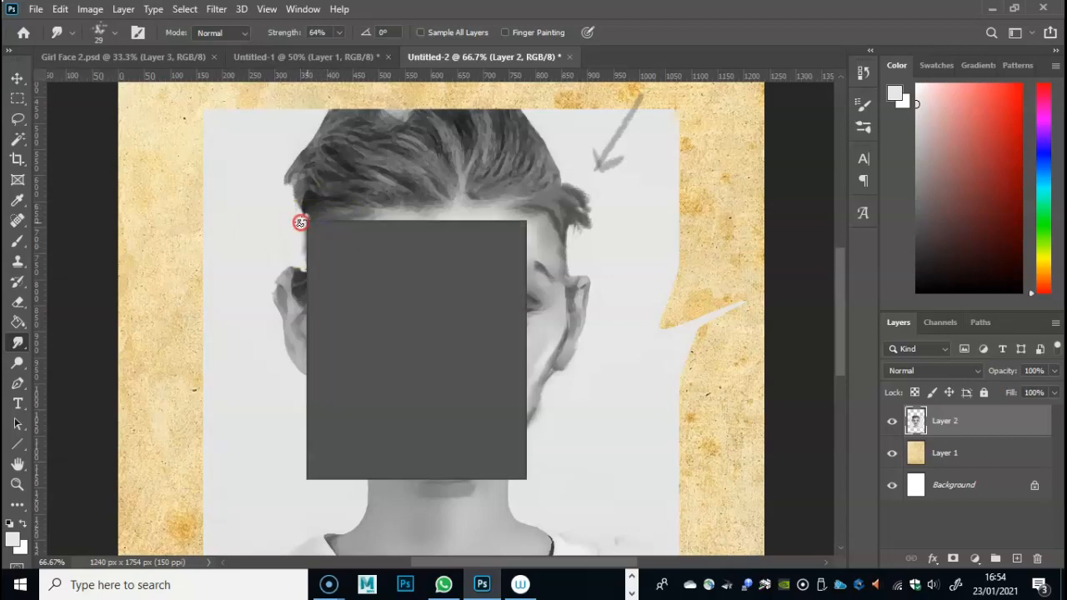
drag(385, 258, 394, 260)
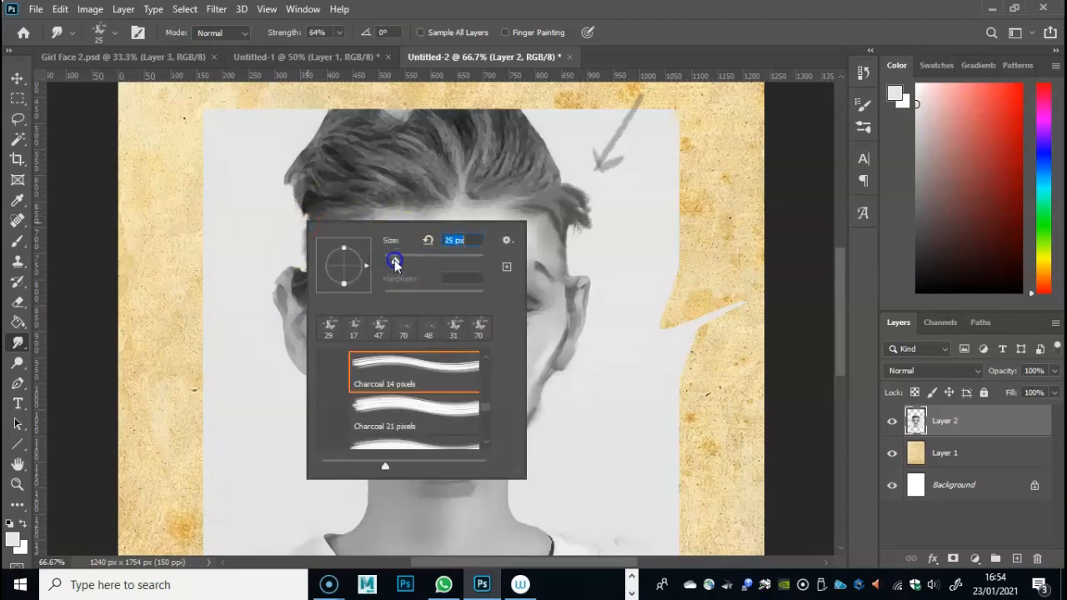
click(337, 107)
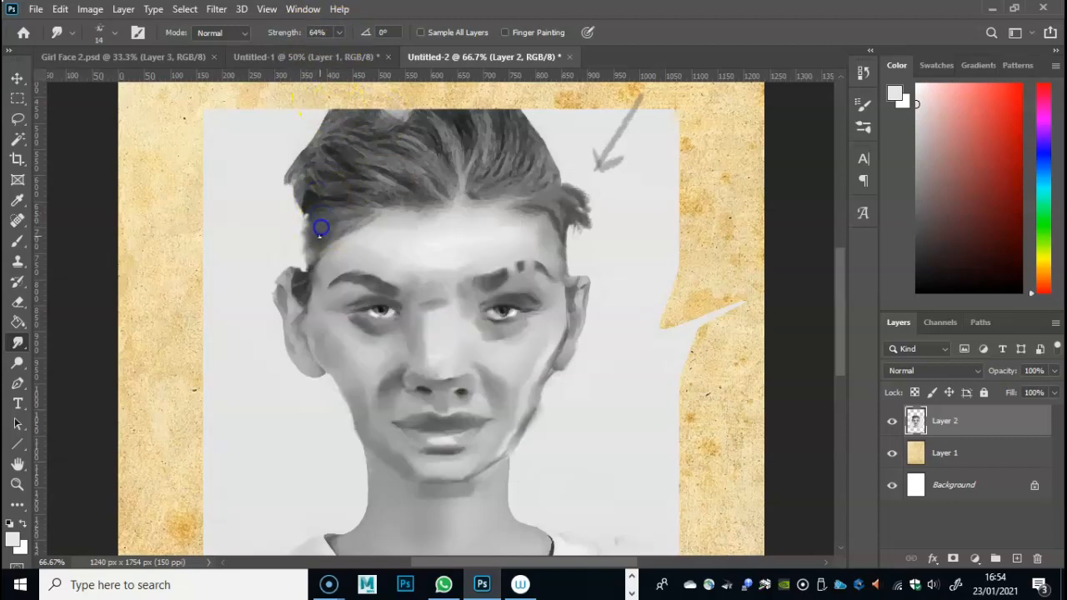
mouse_move(336, 232)
mouse_down()
mouse_move(405, 209)
mouse_move(341, 236)
mouse_up()
mouse_move(347, 410)
mouse_down()
mouse_move(329, 382)
mouse_move(356, 429)
mouse_move(355, 407)
mouse_move(375, 439)
mouse_move(350, 409)
mouse_up()
- Paint light grey highlights along the outer cheek and jaw on the picture's left and smudge them into the skin
click(17, 241)
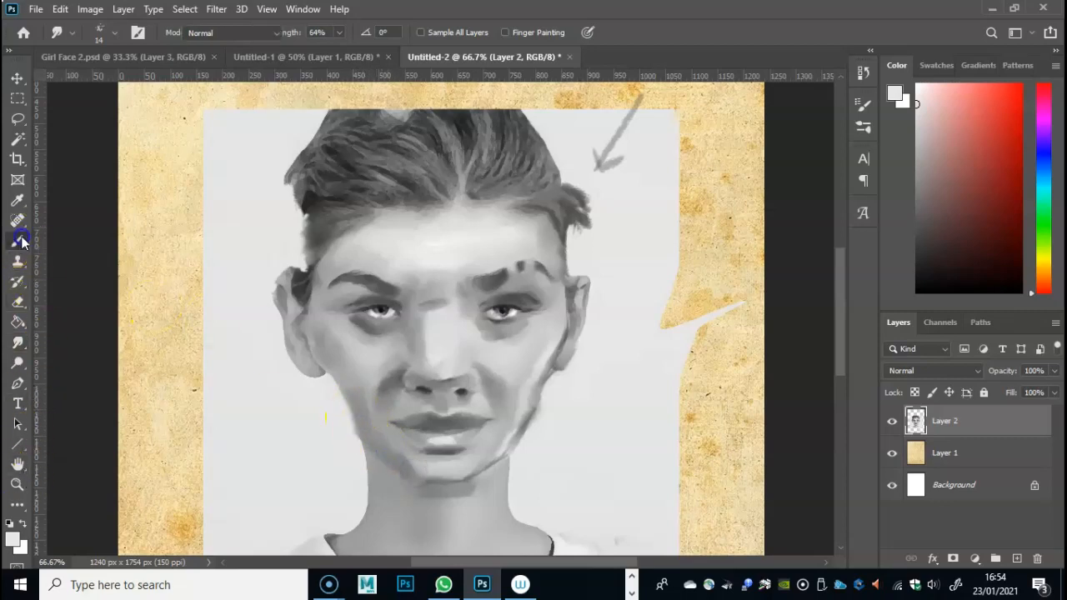
mouse_move(312, 341)
mouse_down()
mouse_move(352, 359)
mouse_move(352, 414)
mouse_up()
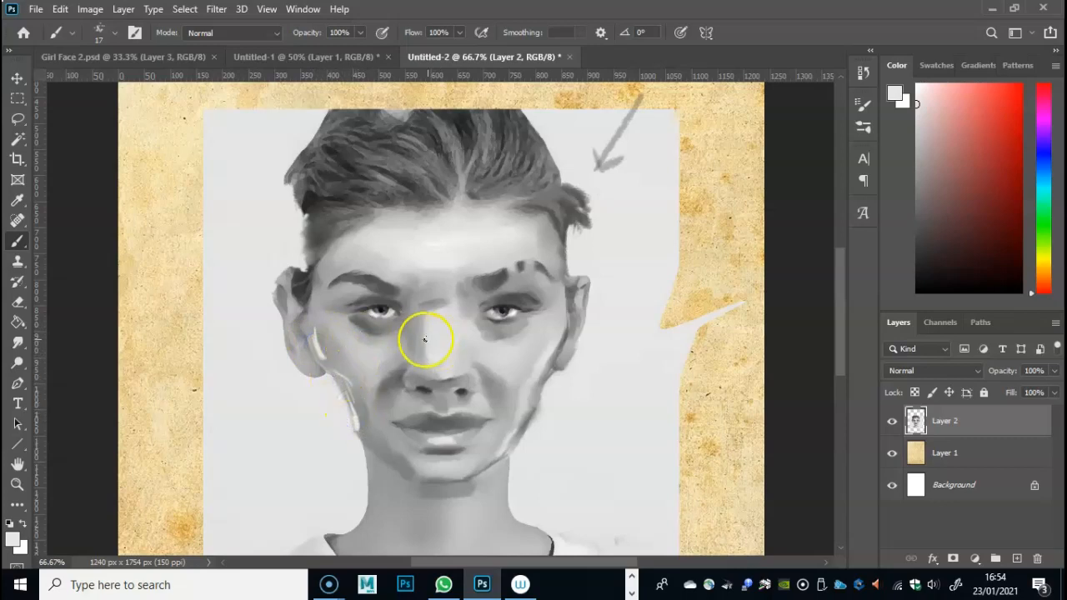
click(18, 343)
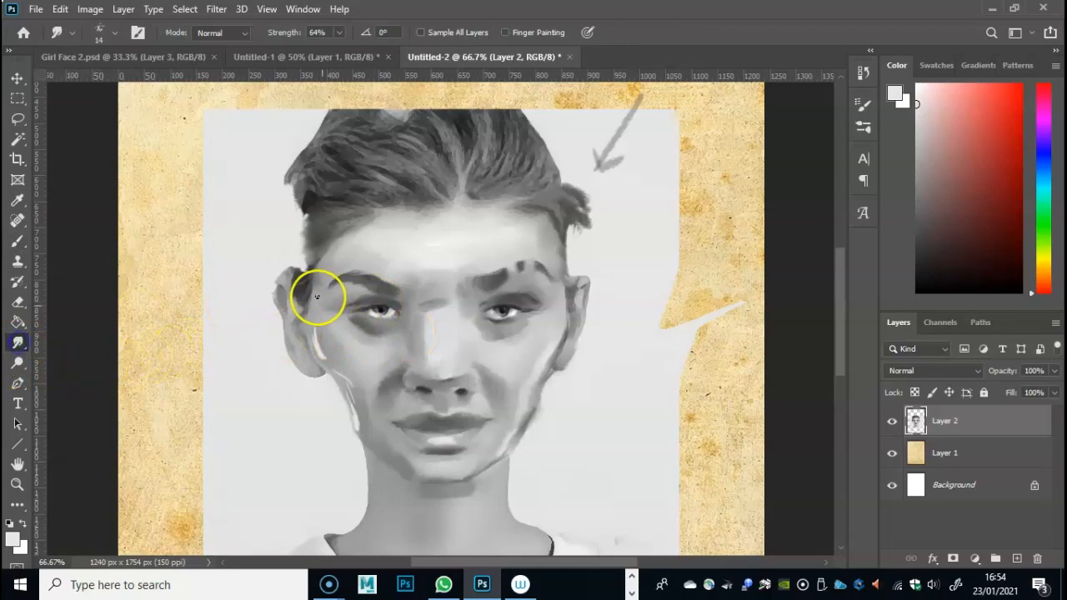
right_click(334, 330)
drag(424, 352, 428, 353)
click(319, 339)
drag(325, 356, 355, 420)
- At 71% brush opacity, add light grey highlights along the jaw on the picture's left and beside the nose, and smudge the cheek and jaw
click(18, 241)
drag(365, 422, 359, 425)
drag(360, 32, 358, 53)
mouse_move(320, 349)
mouse_down()
mouse_move(349, 392)
mouse_move(358, 374)
mouse_up()
mouse_move(453, 326)
mouse_down()
mouse_move(436, 363)
mouse_move(478, 375)
mouse_up()
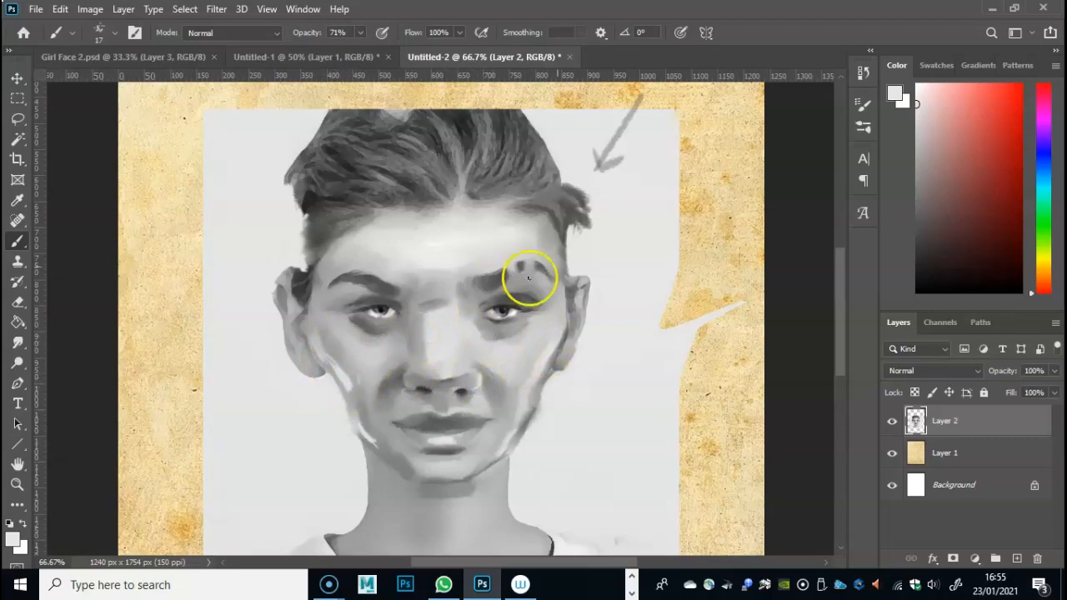
click(17, 343)
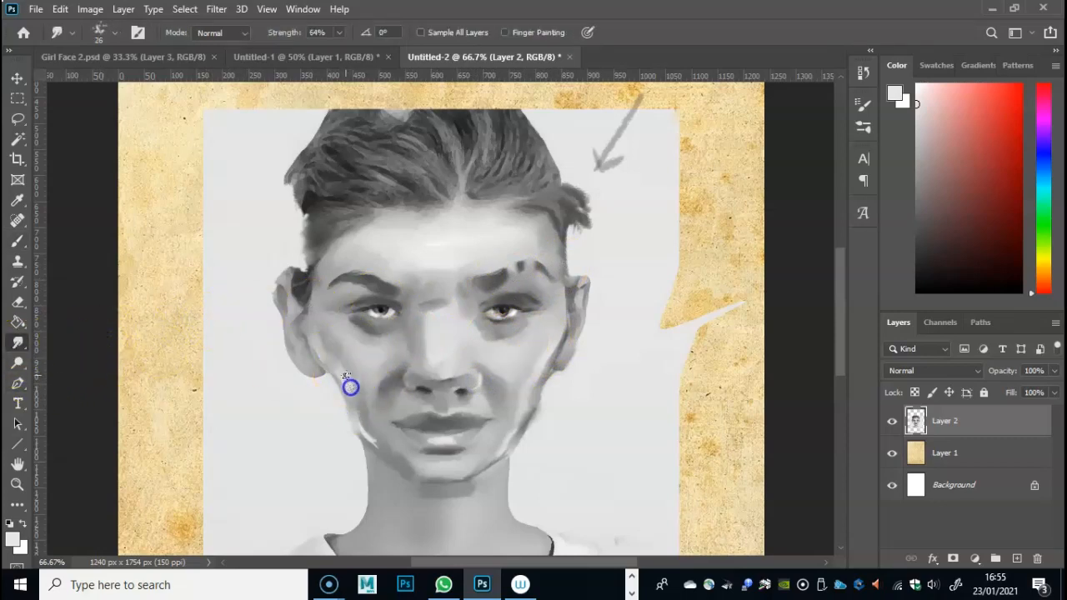
mouse_move(311, 323)
mouse_down()
mouse_move(393, 453)
mouse_move(419, 401)
mouse_move(369, 404)
mouse_move(364, 431)
mouse_up()
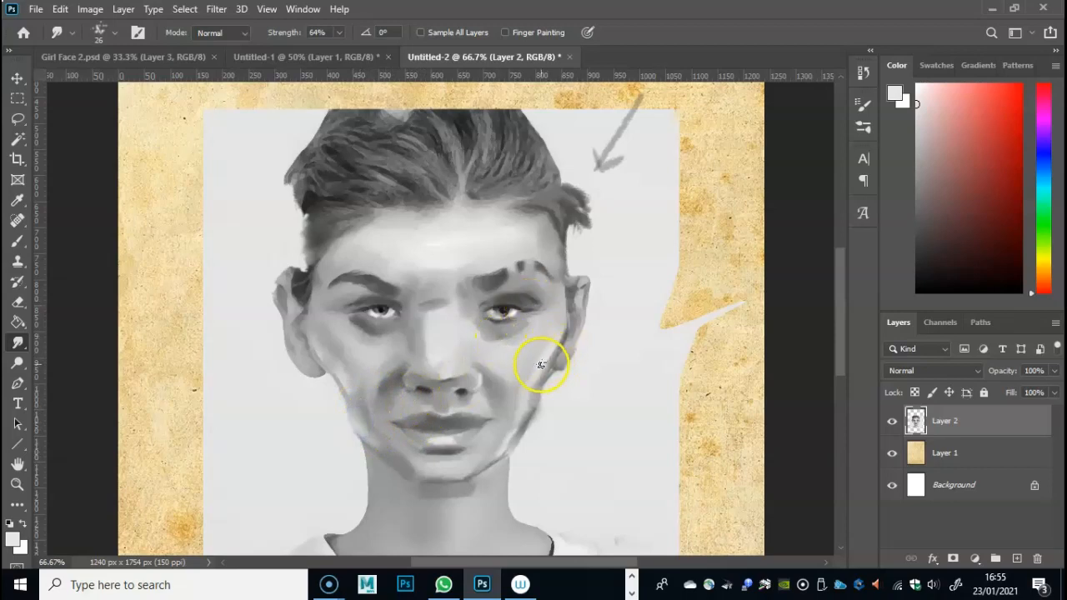
- Paint light grey highlights at 79% brush opacity down the temple and beside the ear on the picture's right
click(17, 241)
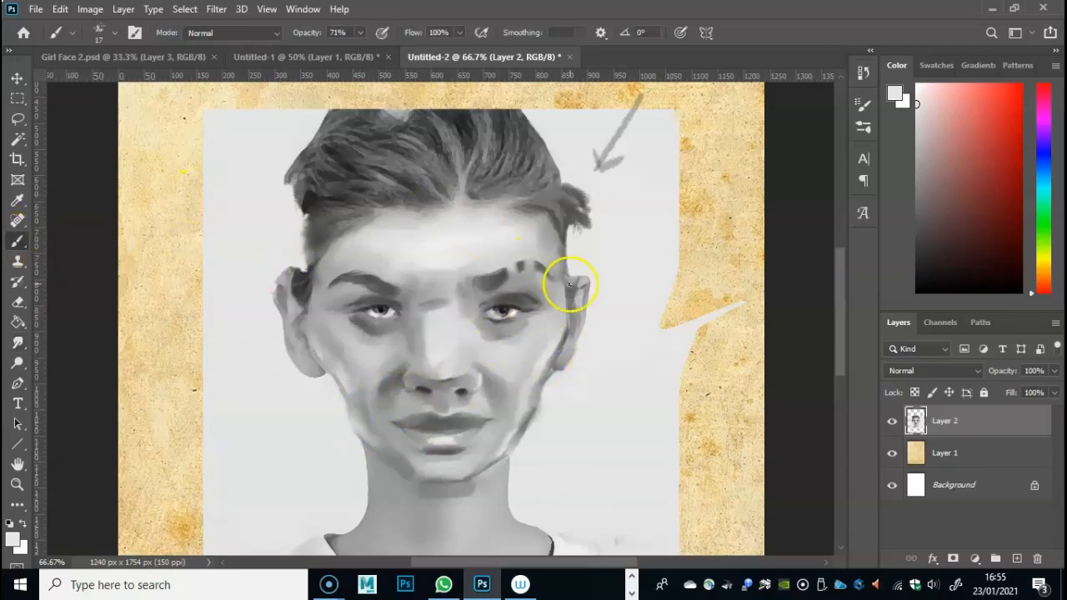
mouse_move(525, 278)
mouse_down()
mouse_move(571, 245)
mouse_move(555, 236)
mouse_up()
click(359, 33)
drag(362, 50, 366, 49)
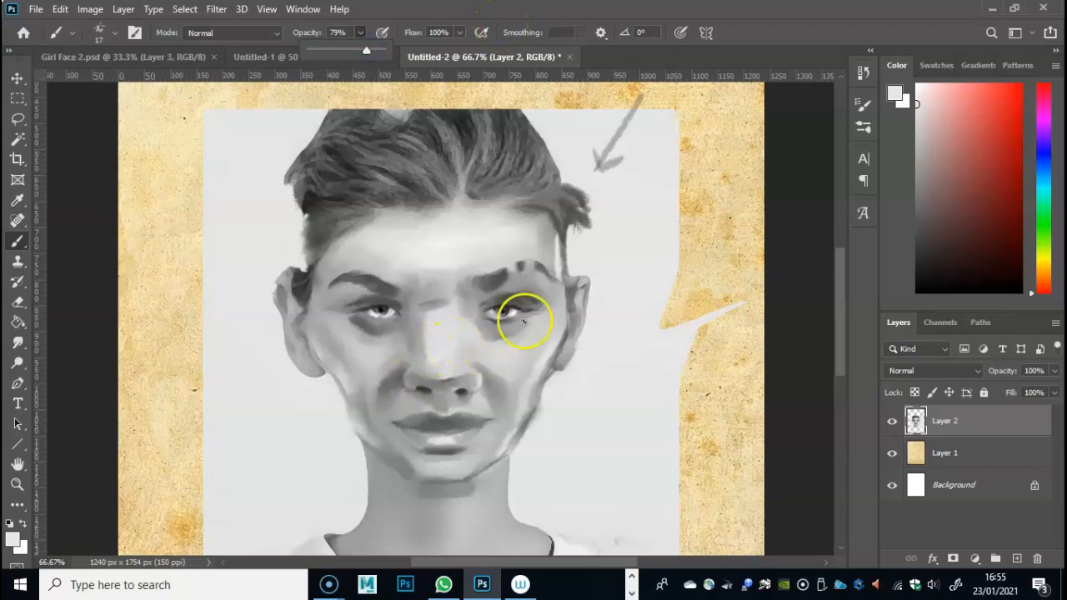
click(554, 238)
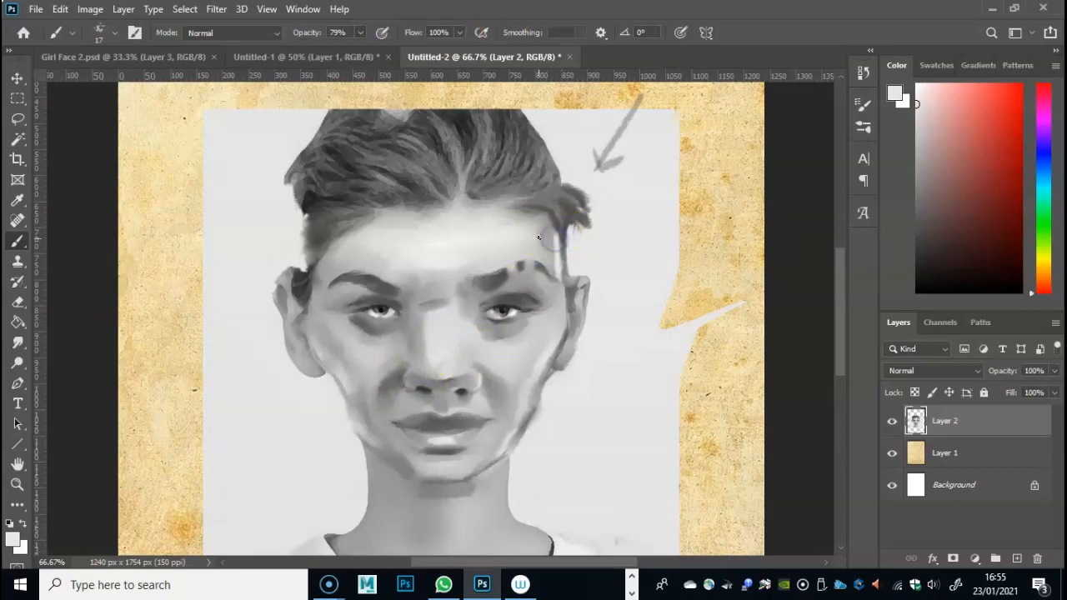
drag(557, 226, 560, 275)
click(562, 223)
drag(562, 223, 562, 305)
click(573, 286)
drag(560, 316, 550, 335)
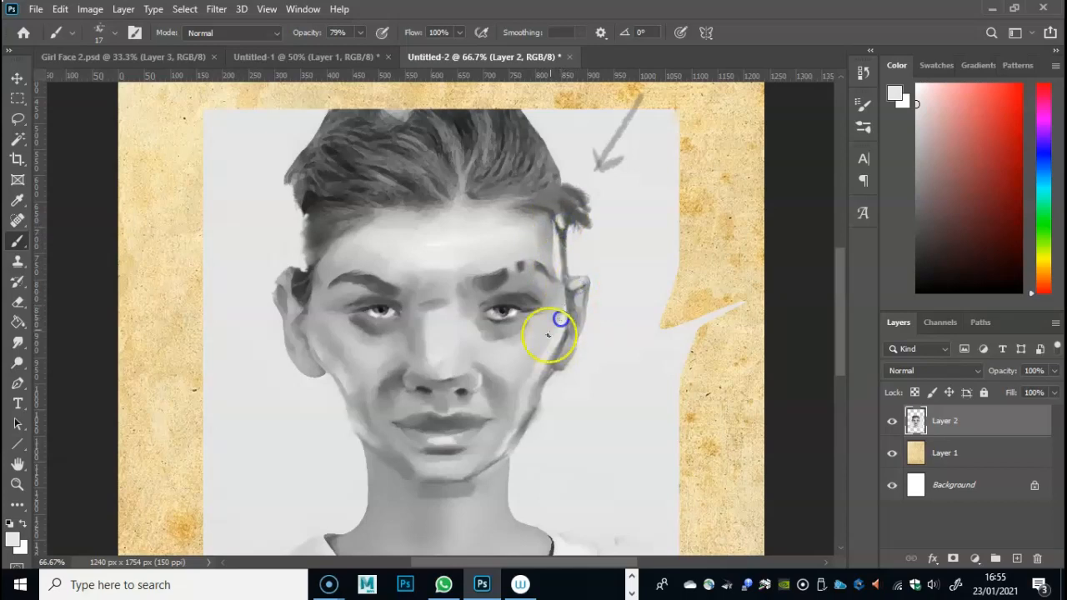
- Dab a light grey highlight beneath the eye on the picture's right and smudge it into the skin
click(530, 322)
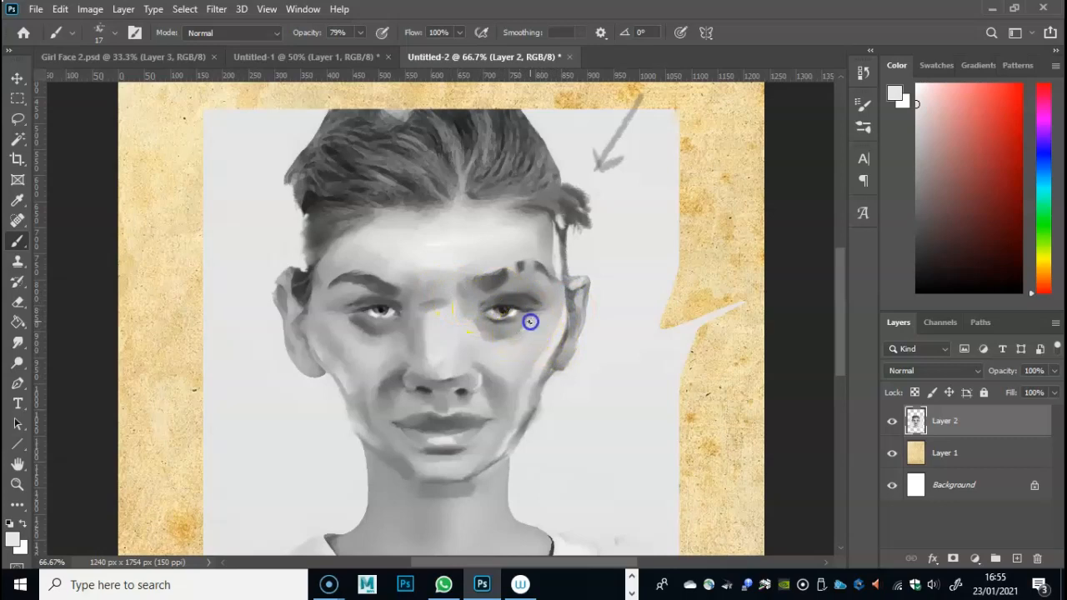
click(17, 342)
drag(525, 325, 512, 334)
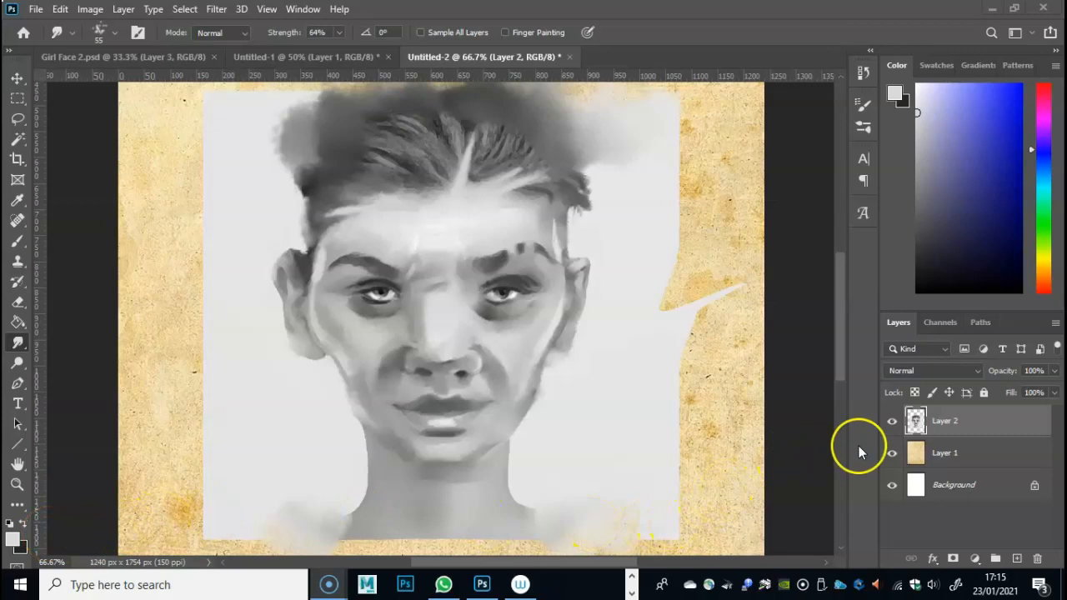
- Delete the light grey background on both sides of the head with the Magic Wand at tolerance 15, and clear the selection
click(401, 221)
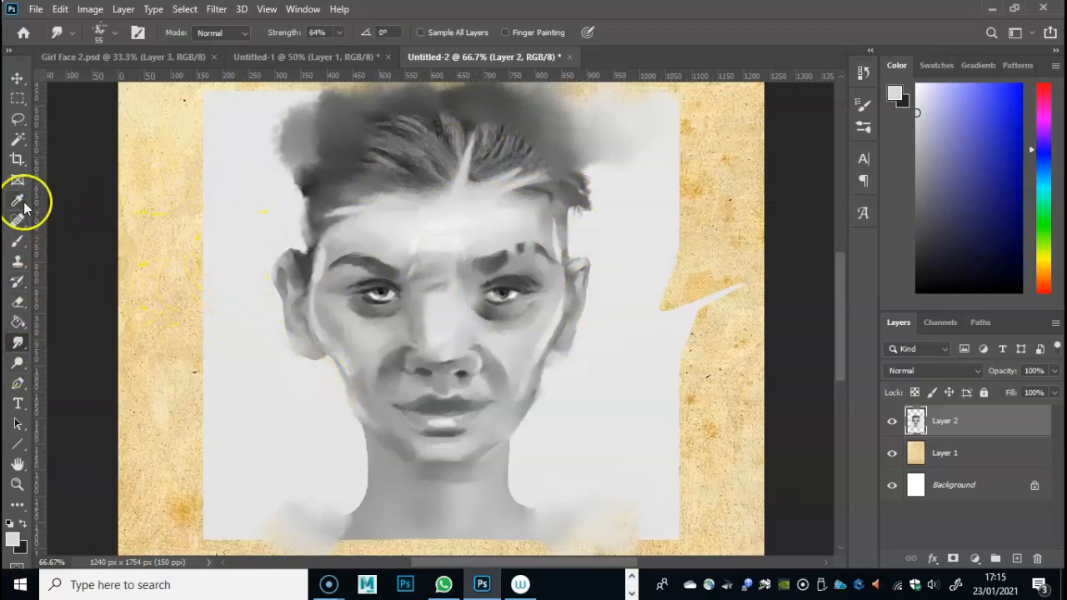
click(18, 139)
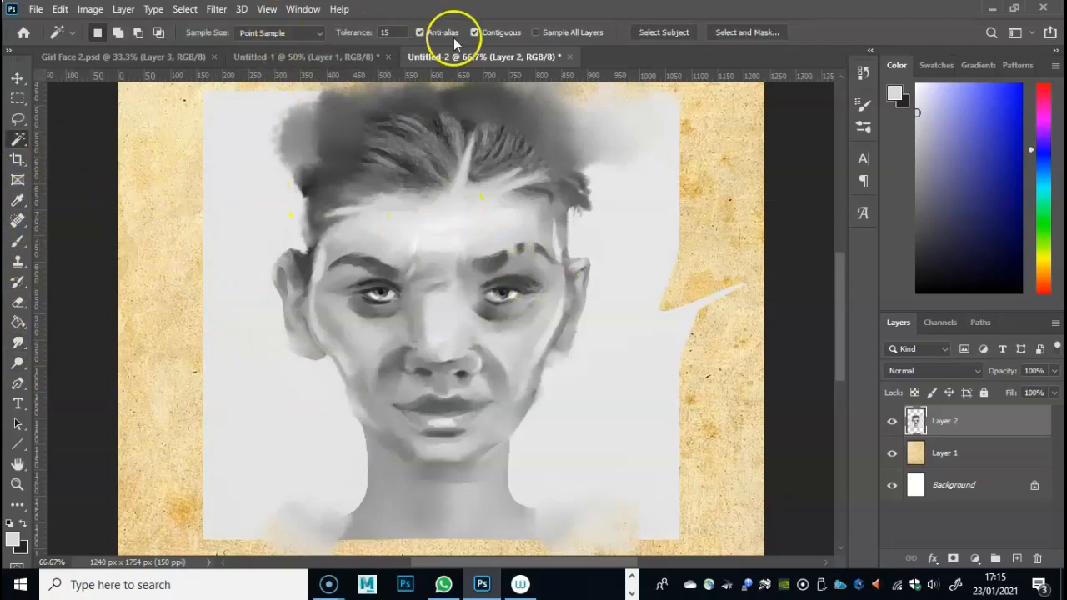
click(601, 390)
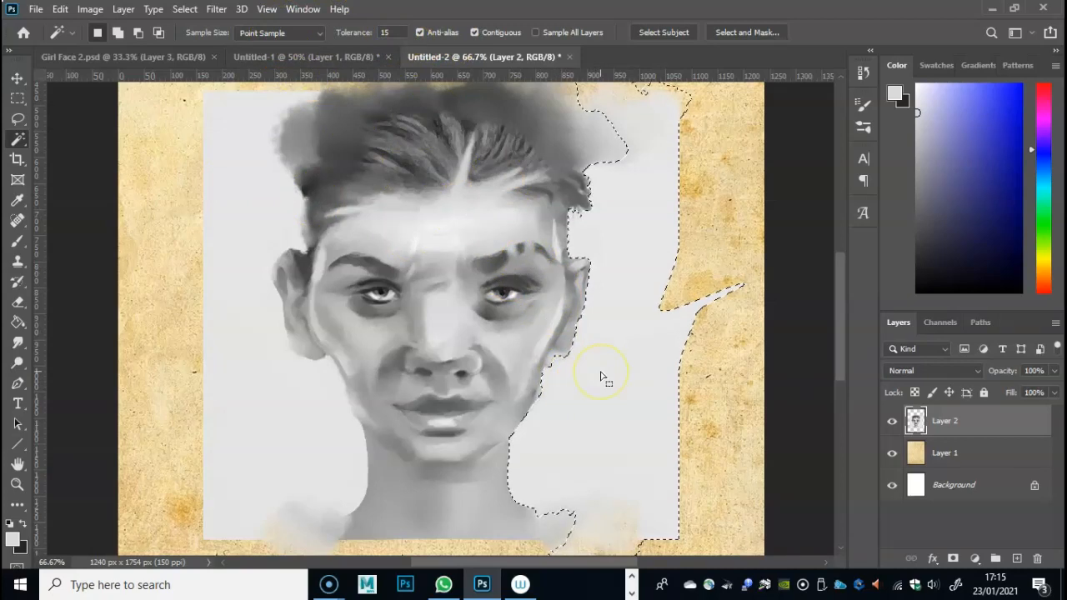
key(Delete)
click(277, 392)
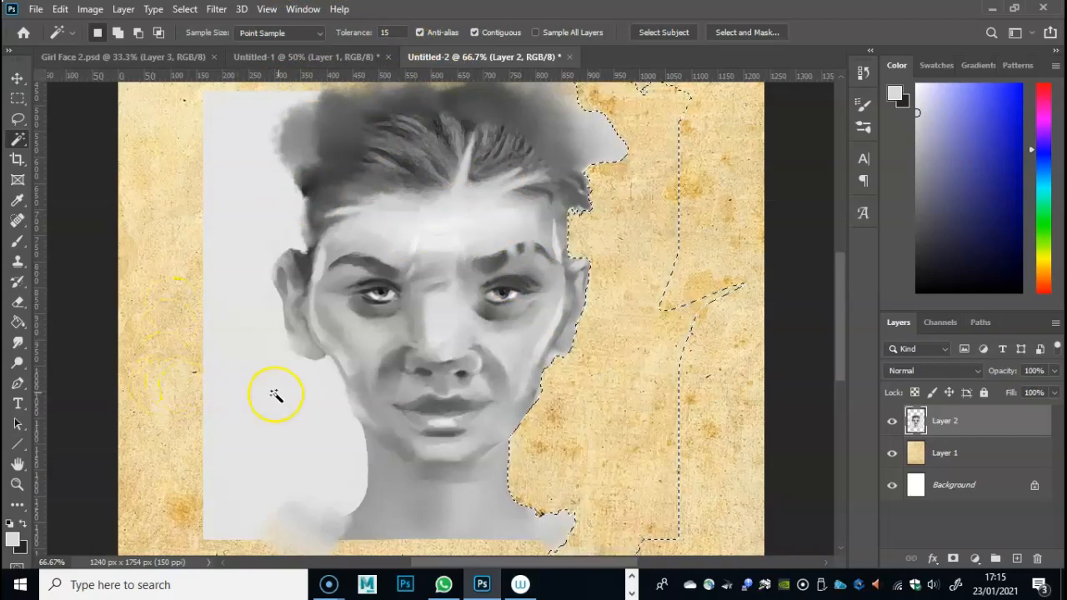
key(Delete)
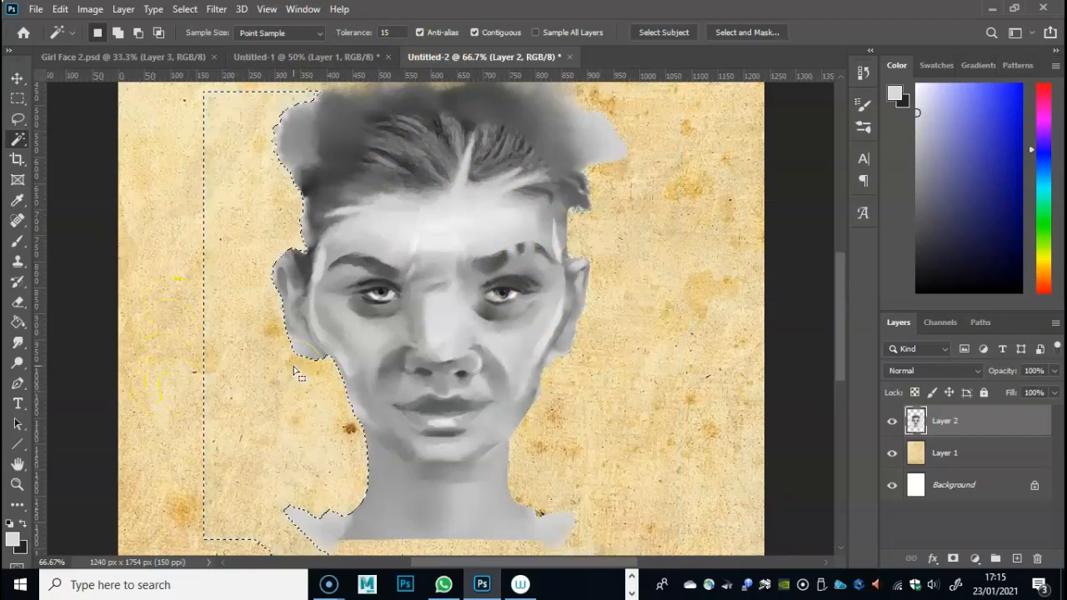
key(ctrl+d)
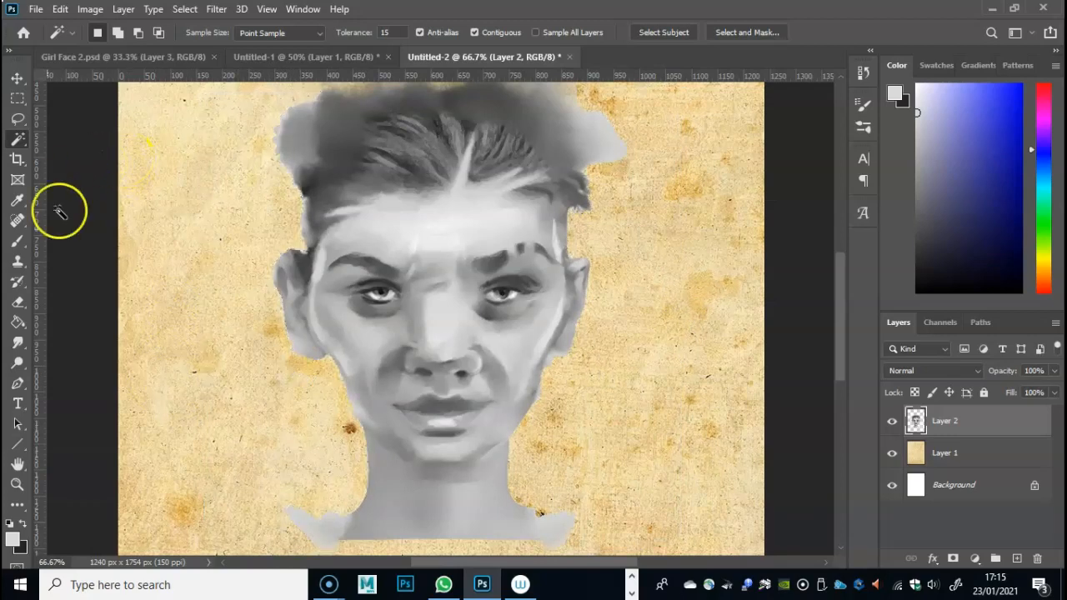
- Erase the leftover grey patches beside the base of the neck and around both sides of the hair
click(18, 302)
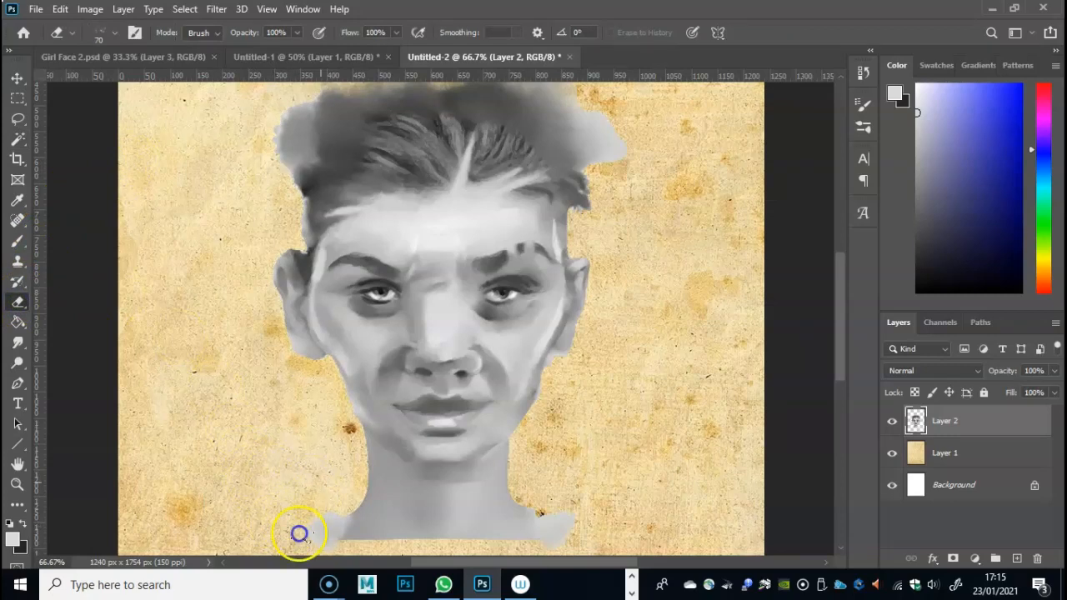
drag(338, 497, 322, 536)
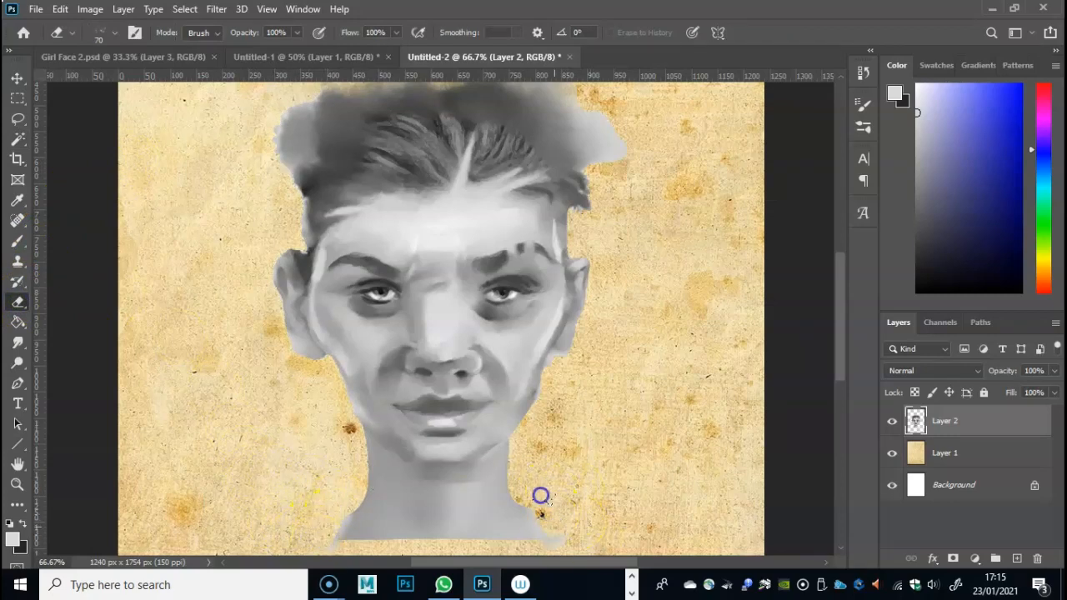
drag(841, 327, 833, 287)
drag(273, 268, 269, 241)
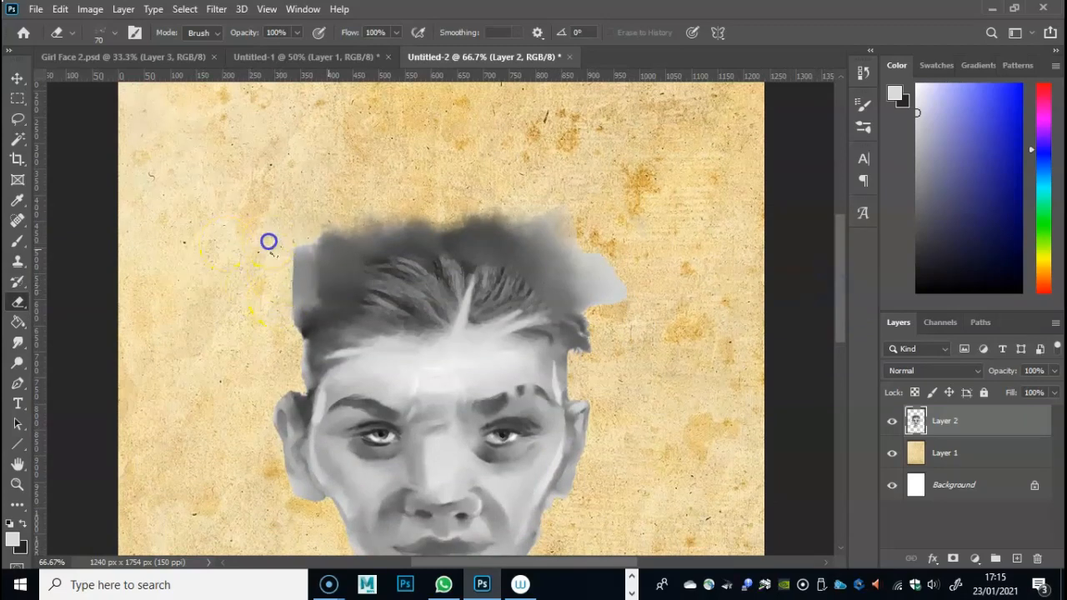
drag(625, 295, 611, 240)
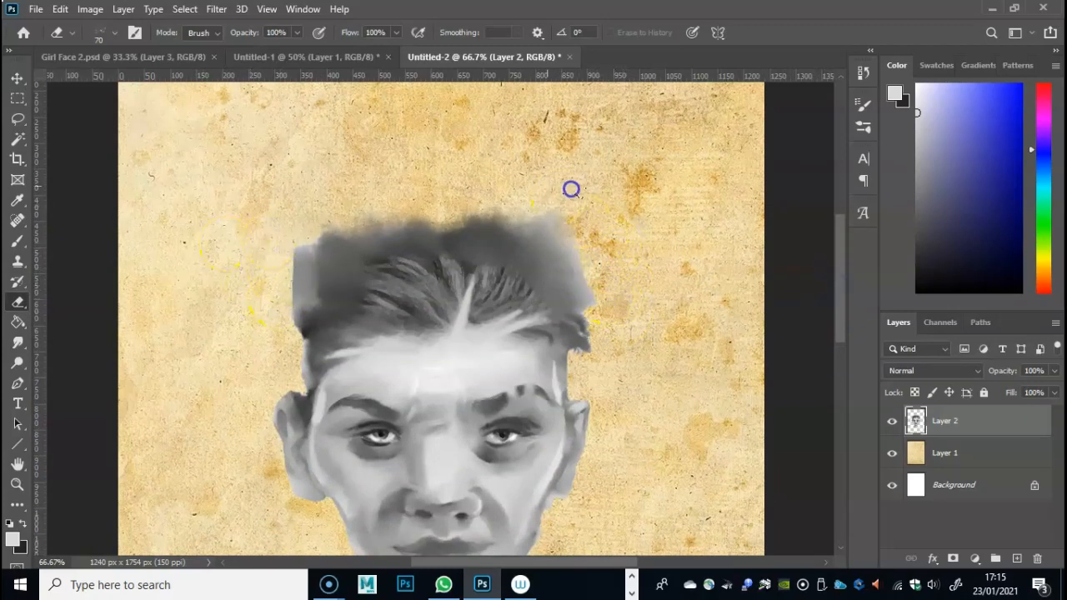
drag(835, 311, 837, 350)
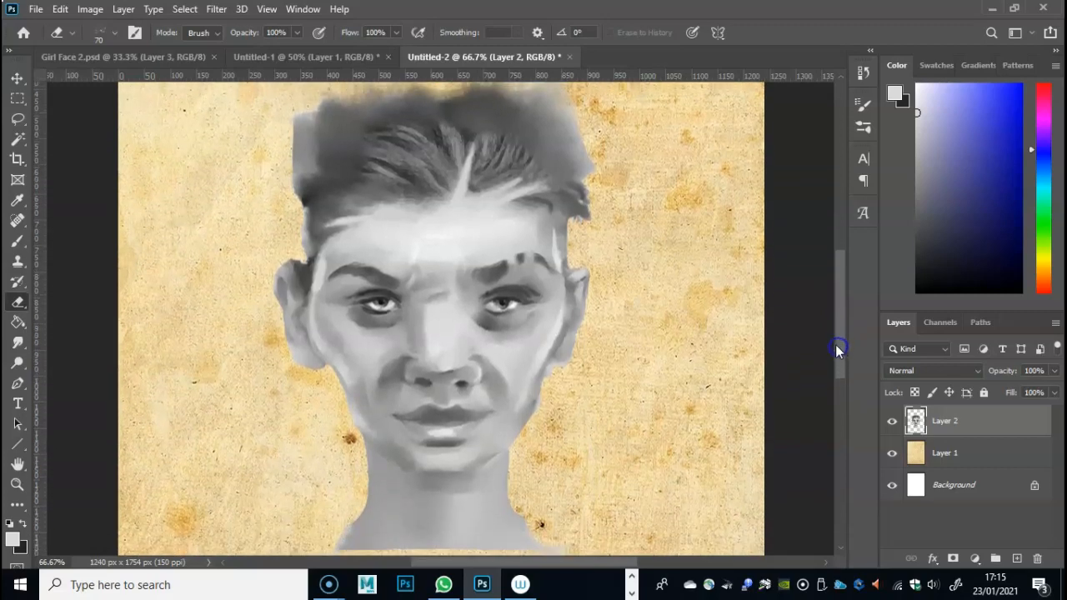
key(ctrl+minus)
key(ctrl+minus)
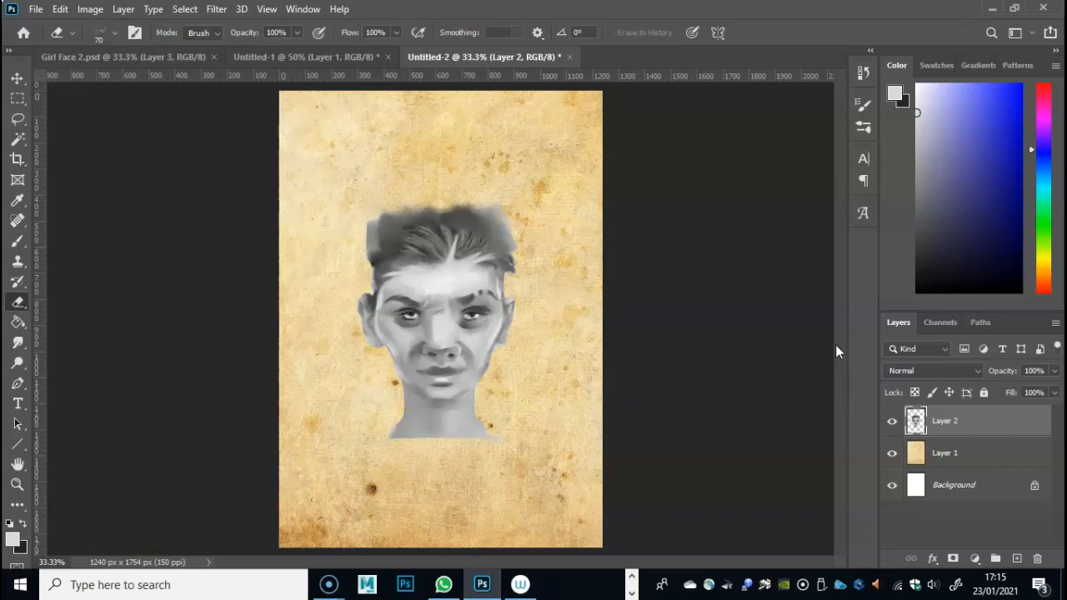
key(ctrl+t)
drag(593, 190, 620, 170)
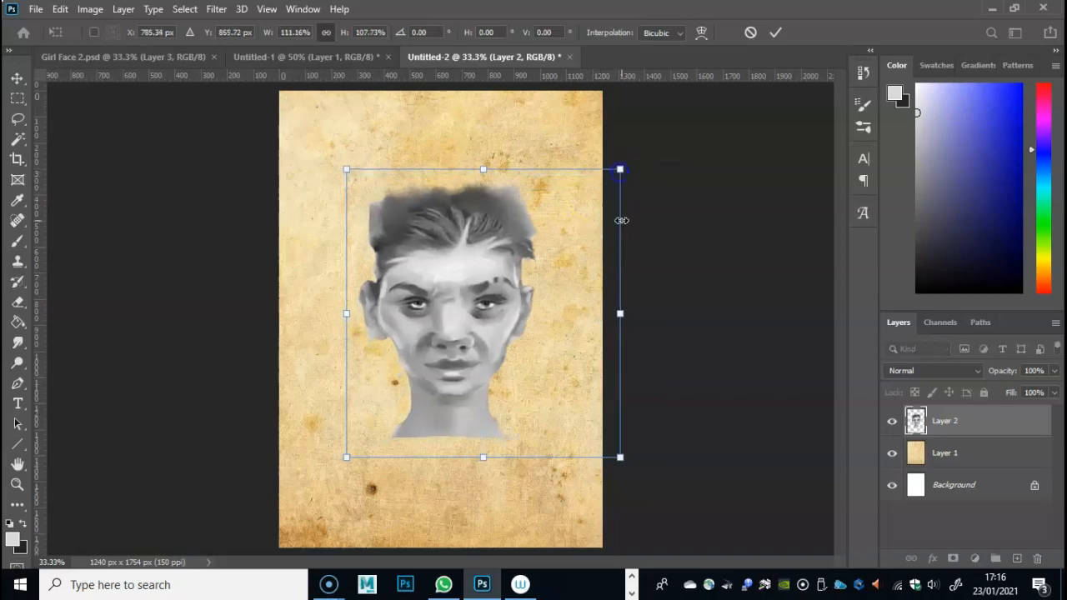
key(Return)
key(ctrl+z)
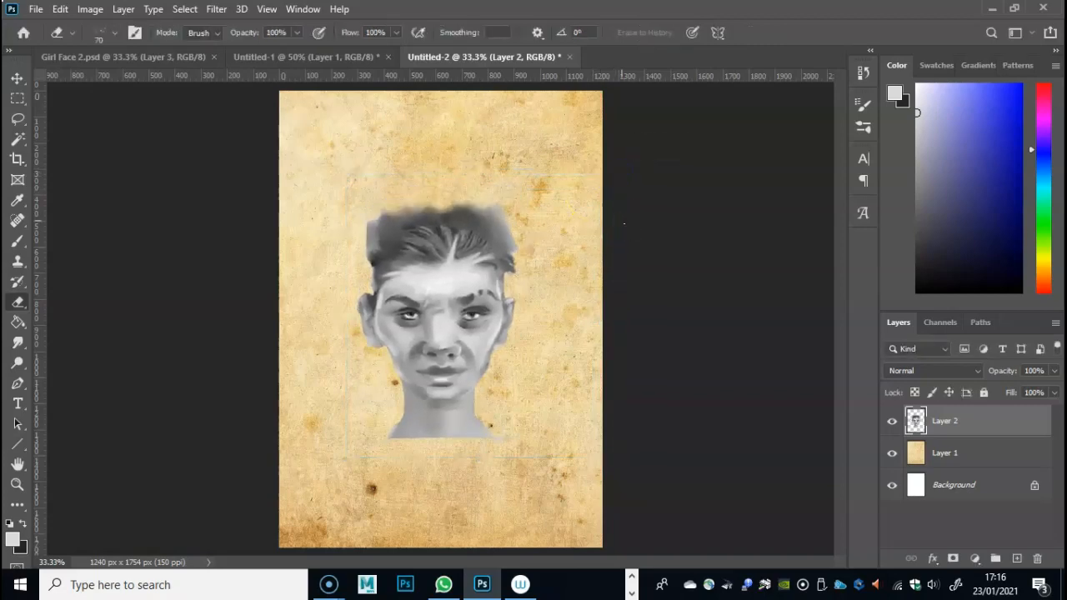
- Scale the face on Layer 2 proportionally to about 112.6% and reposition it over the middle of the paper
key(ctrl+t)
drag(614, 177, 624, 160)
drag(550, 245, 529, 278)
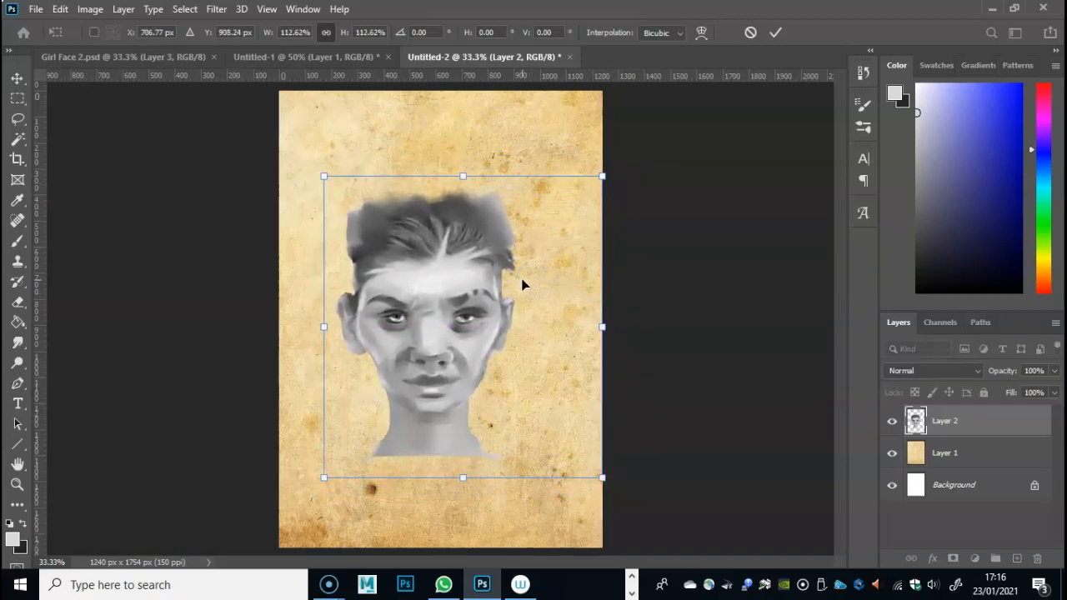
key(Return)
key(e)
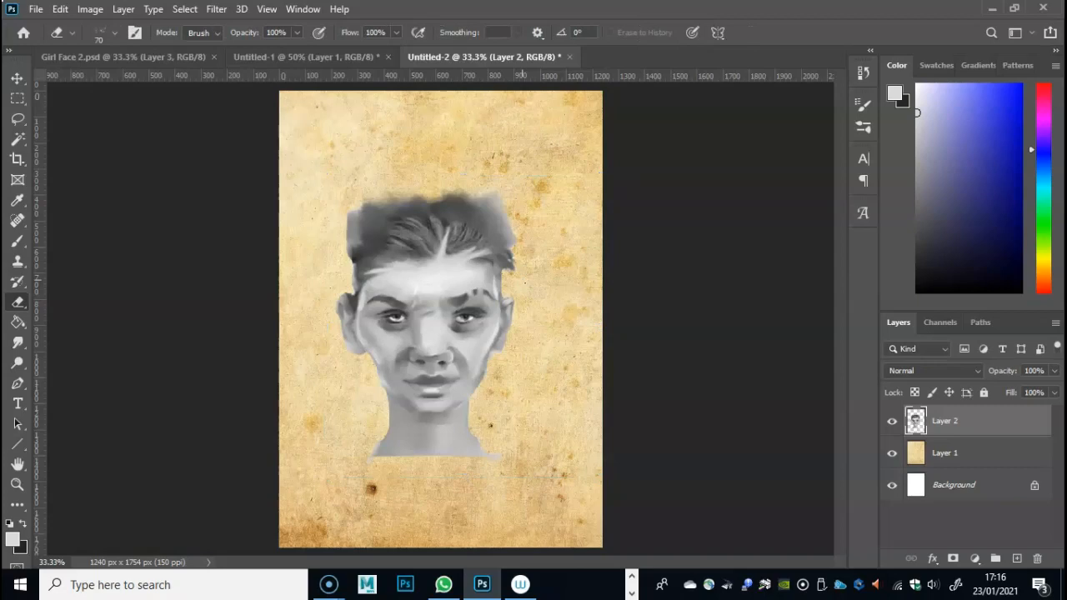
- Set Layer 2's blend mode to Multiply and duplicate the layer
click(932, 372)
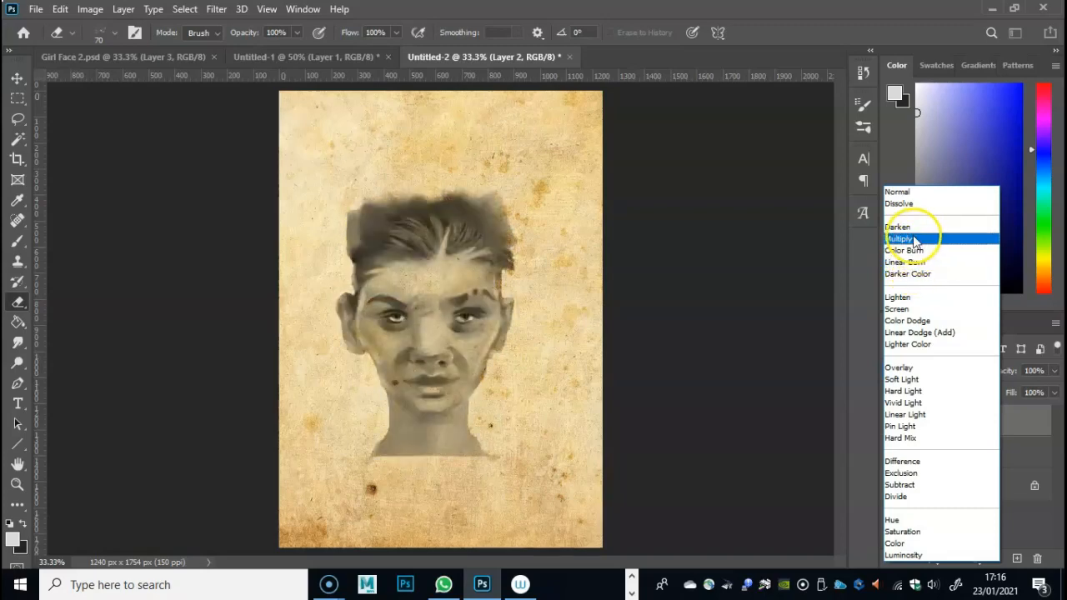
click(917, 241)
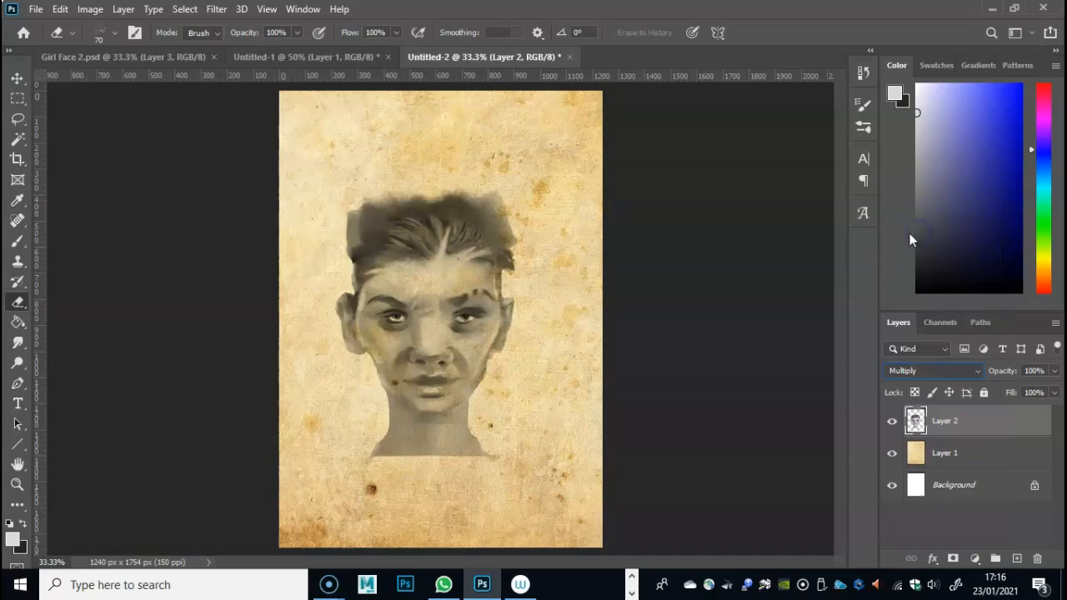
right_click(951, 421)
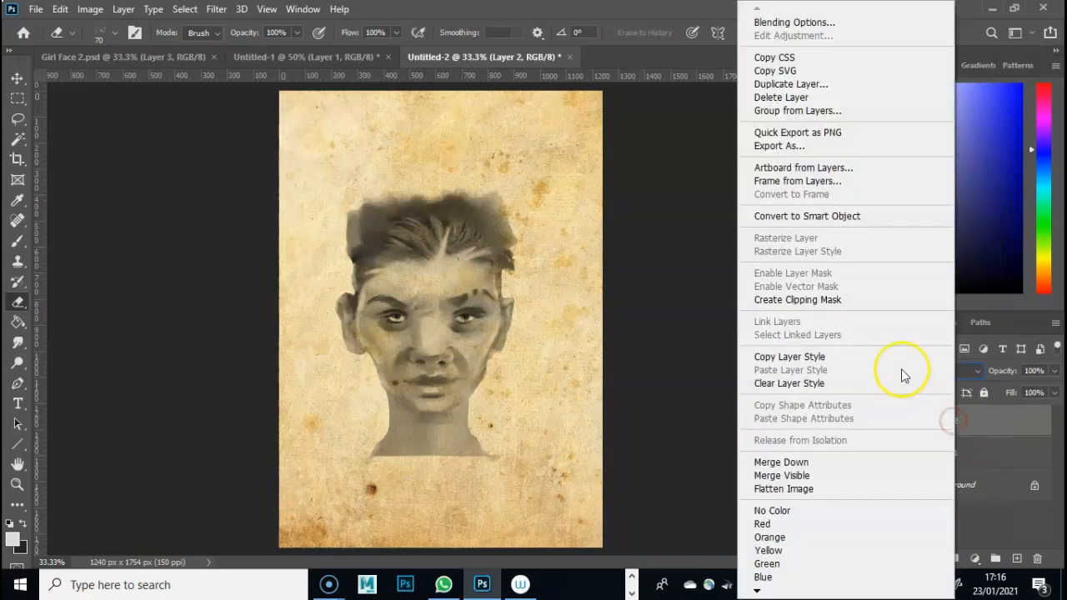
click(808, 85)
click(790, 96)
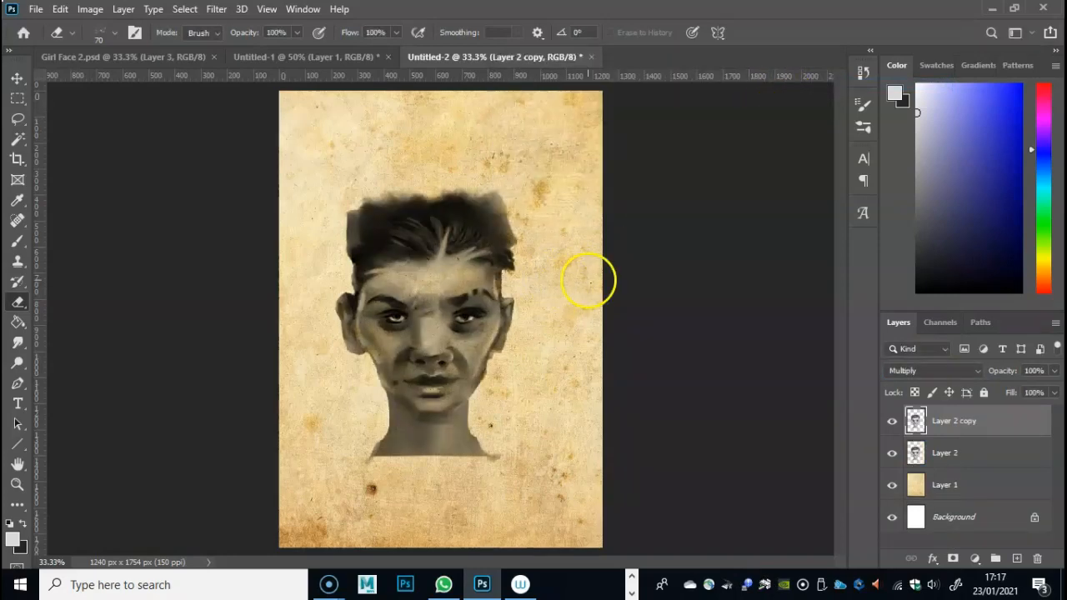
- Reduce the opacity of the Layer 2 copy layer to 79%
key(ctrl+plus)
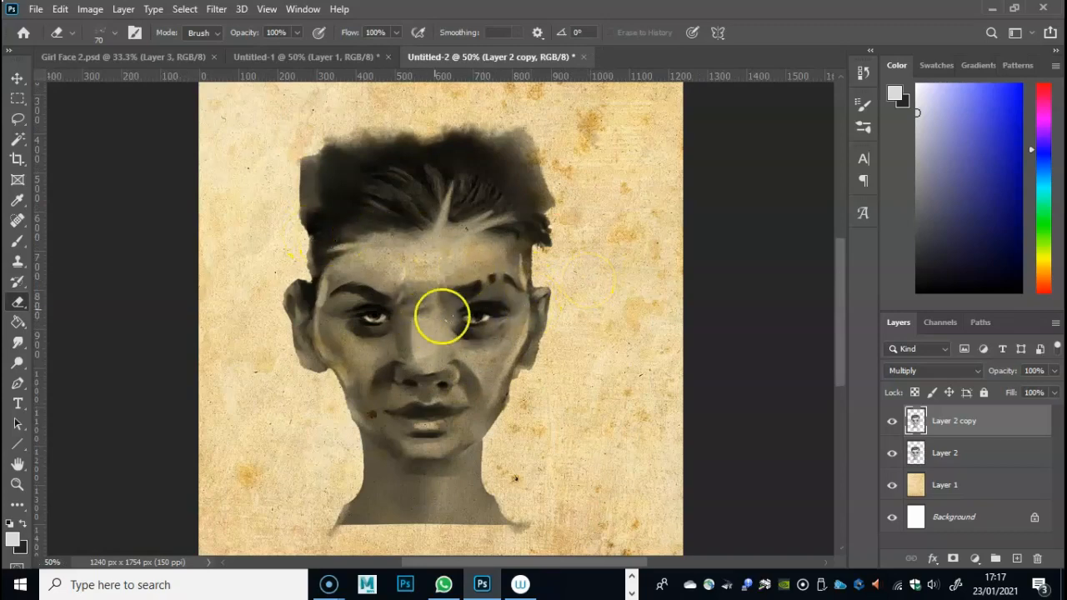
click(1053, 371)
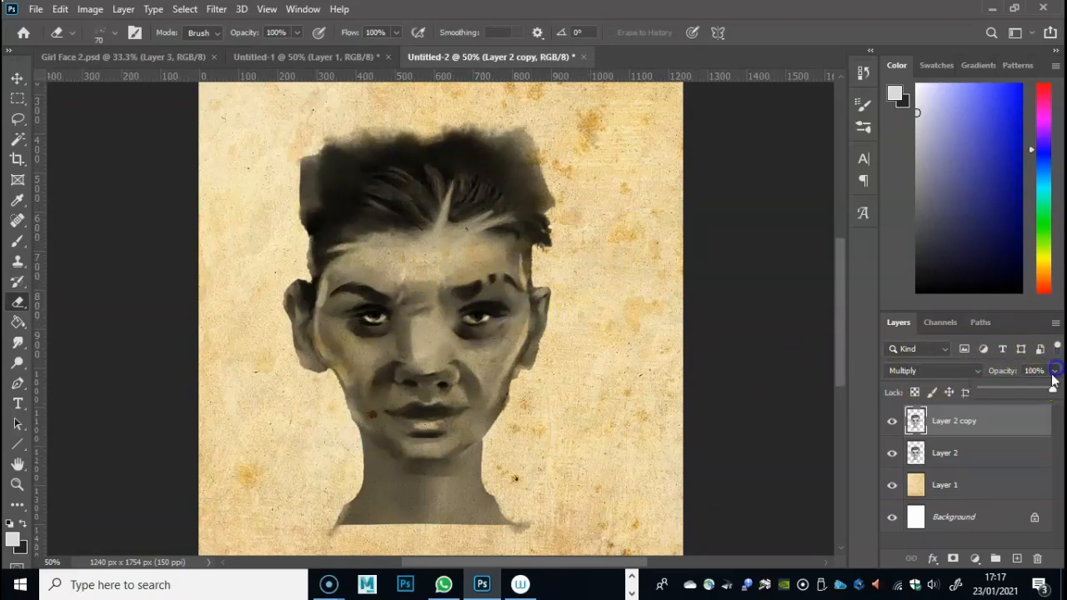
drag(1037, 392, 1042, 393)
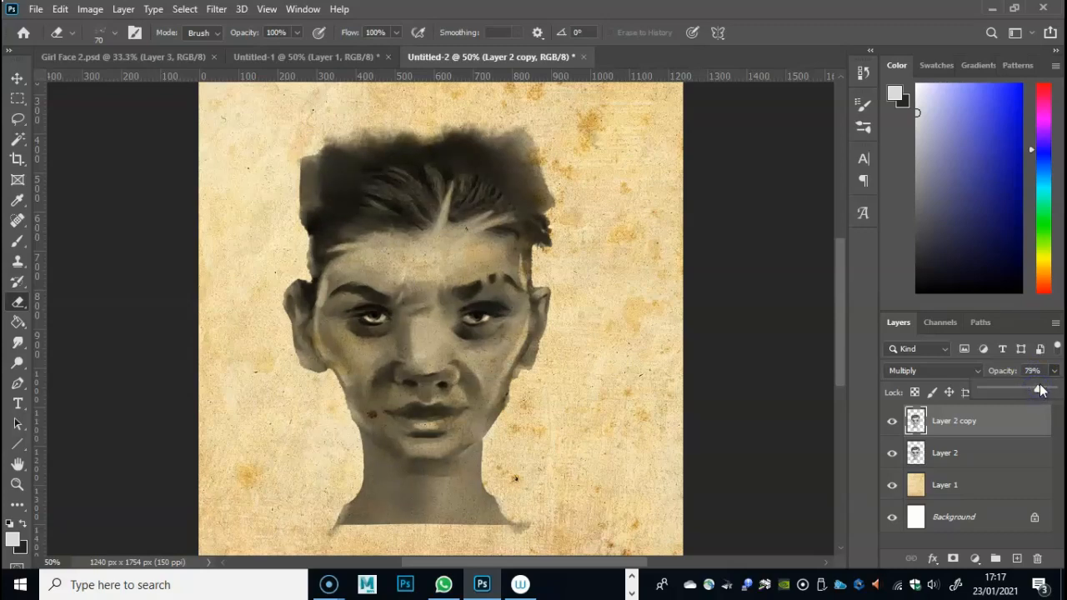
- Duplicate Layer 2 once more to darken the face on the paper
click(964, 454)
right_click(965, 452)
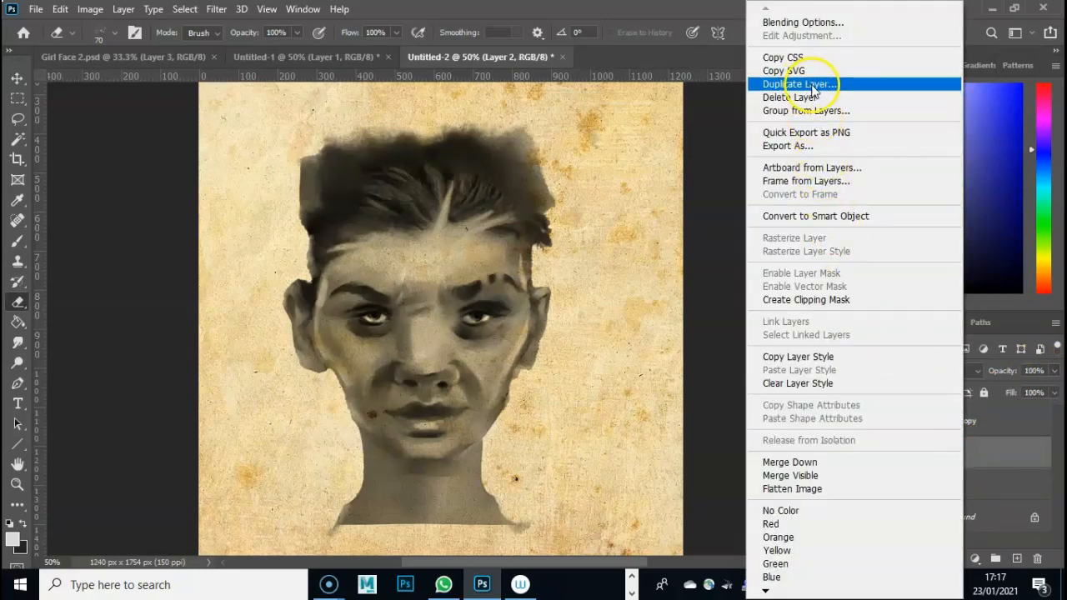
click(813, 85)
click(799, 98)
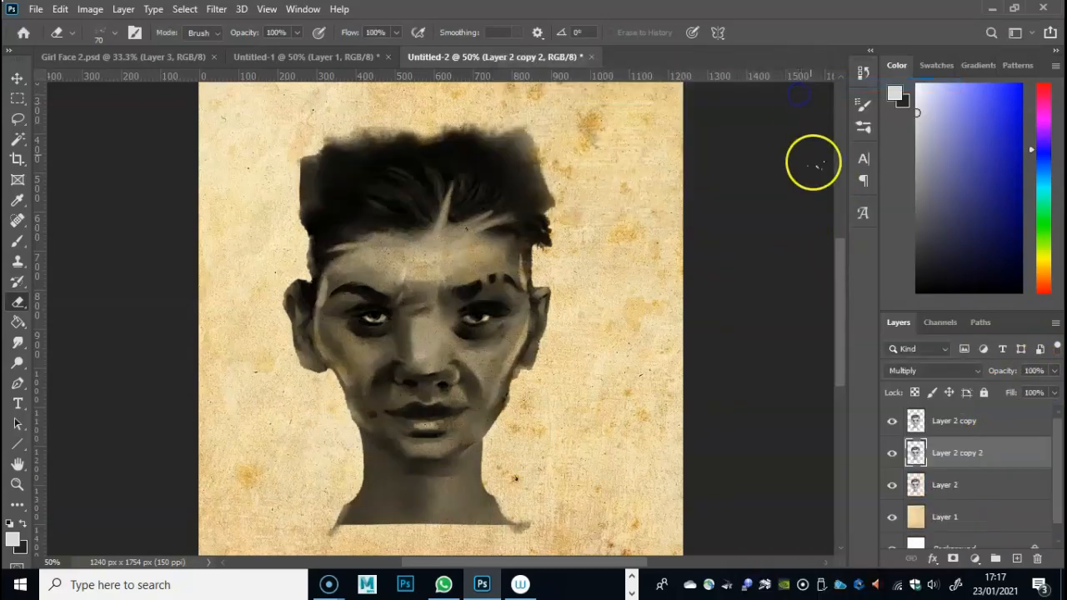
- Hide the original Layer 2 and merge Layer 2 copy down into the newest duplicate
click(892, 485)
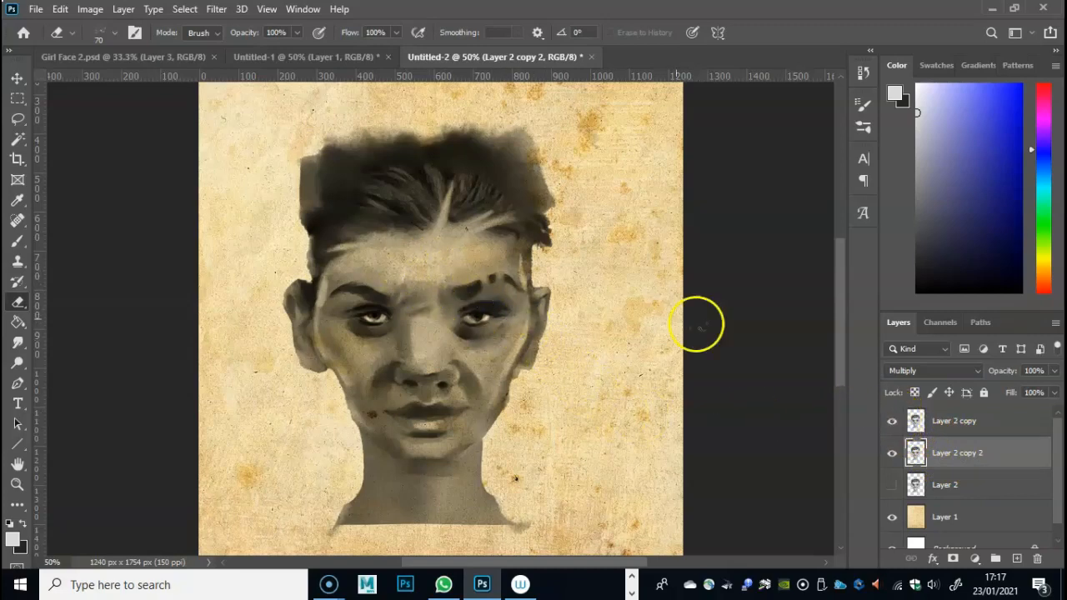
click(935, 419)
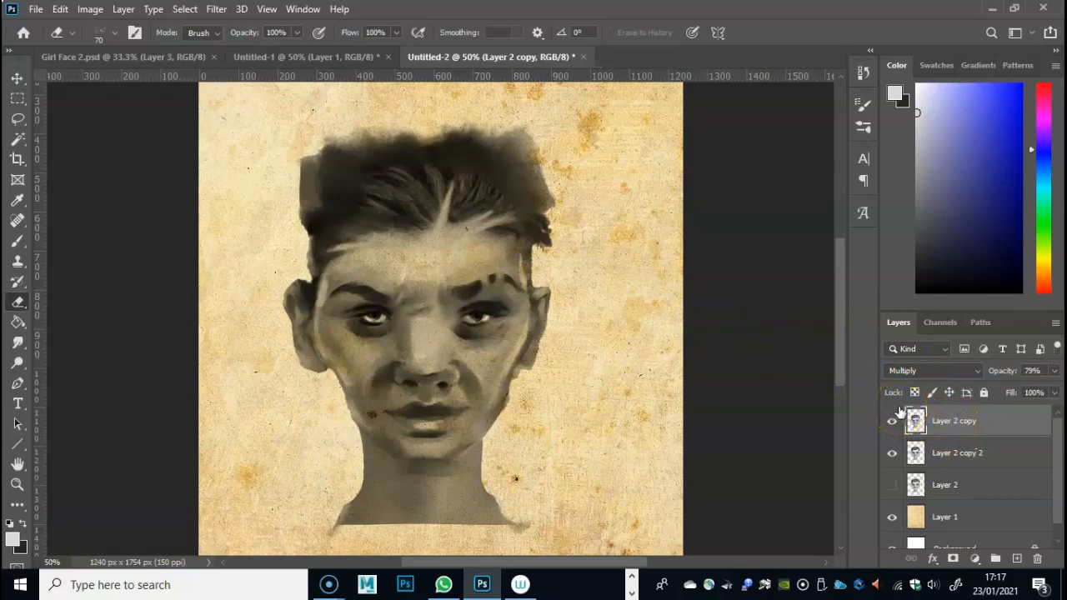
key(ctrl+e)
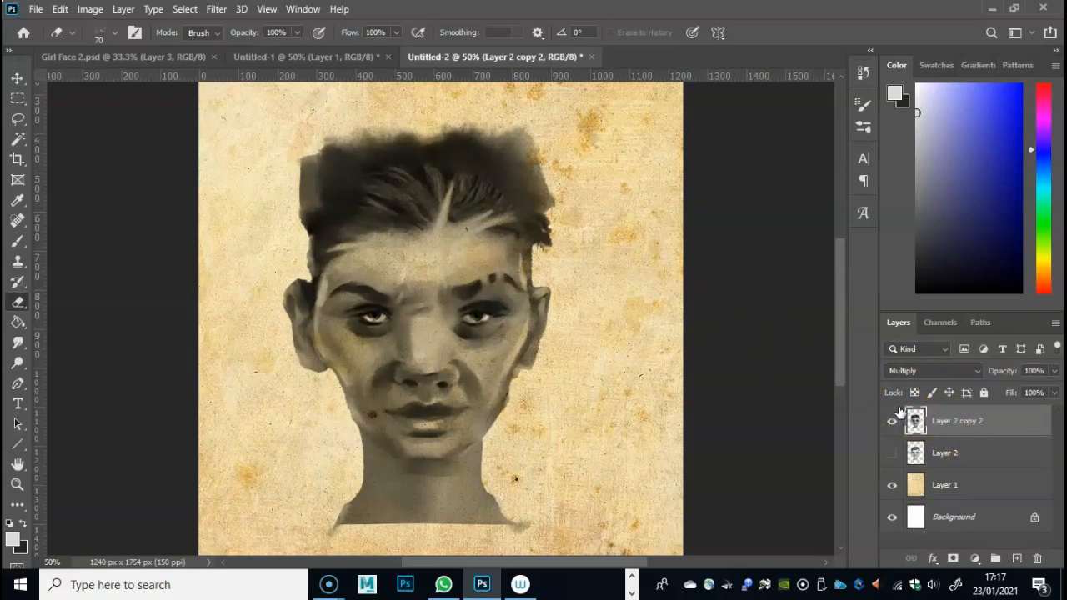
- Apply an Exposure adjustment to the merged face with exposure +0.66, offset -0.0059 and gamma correction 0.91
click(88, 10)
mouse_move(95, 25)
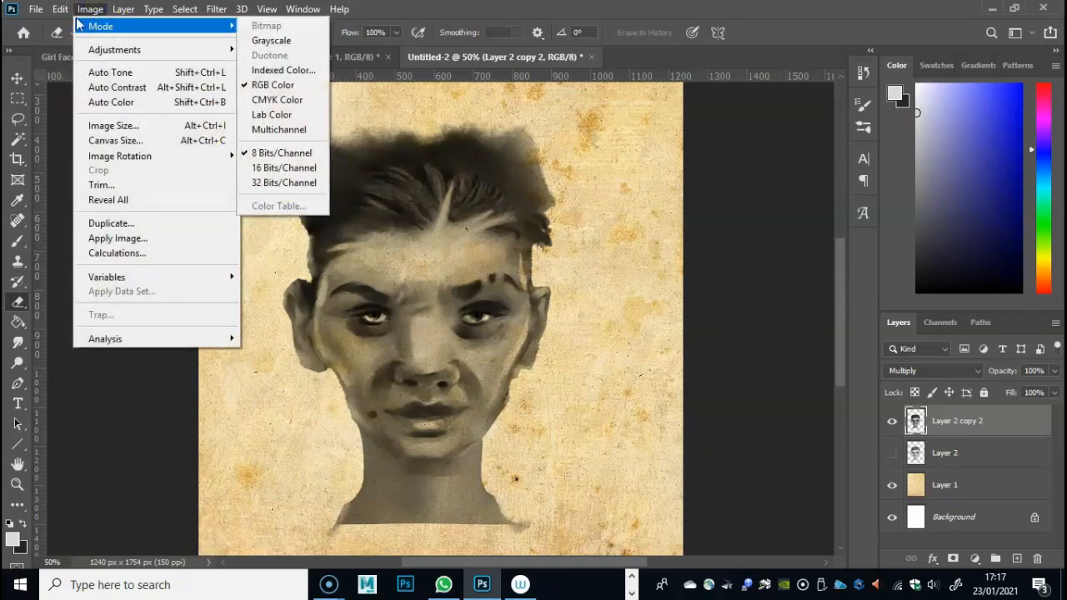
click(105, 50)
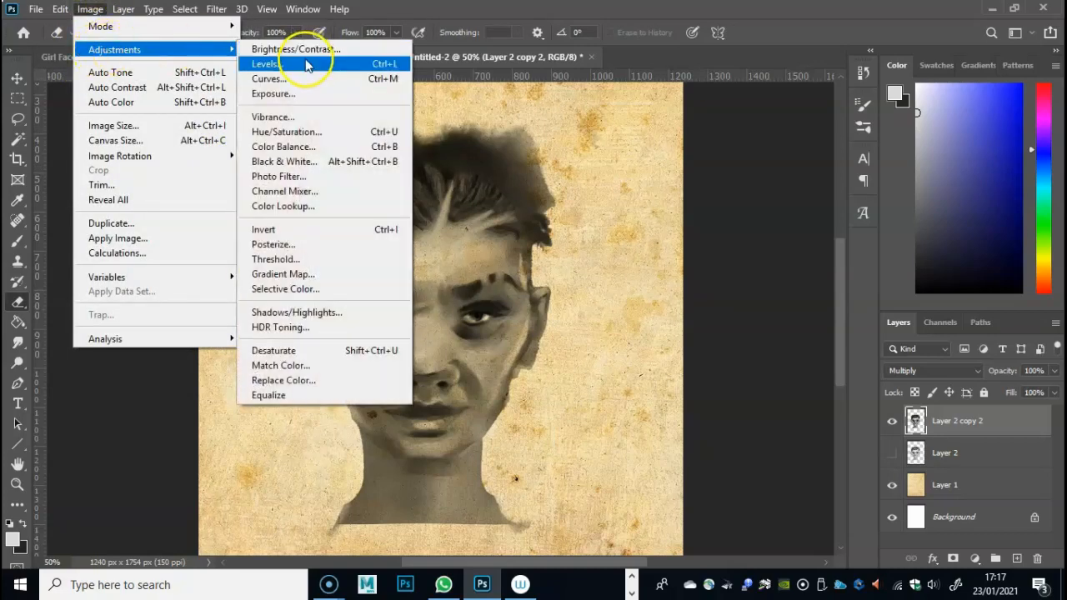
click(287, 94)
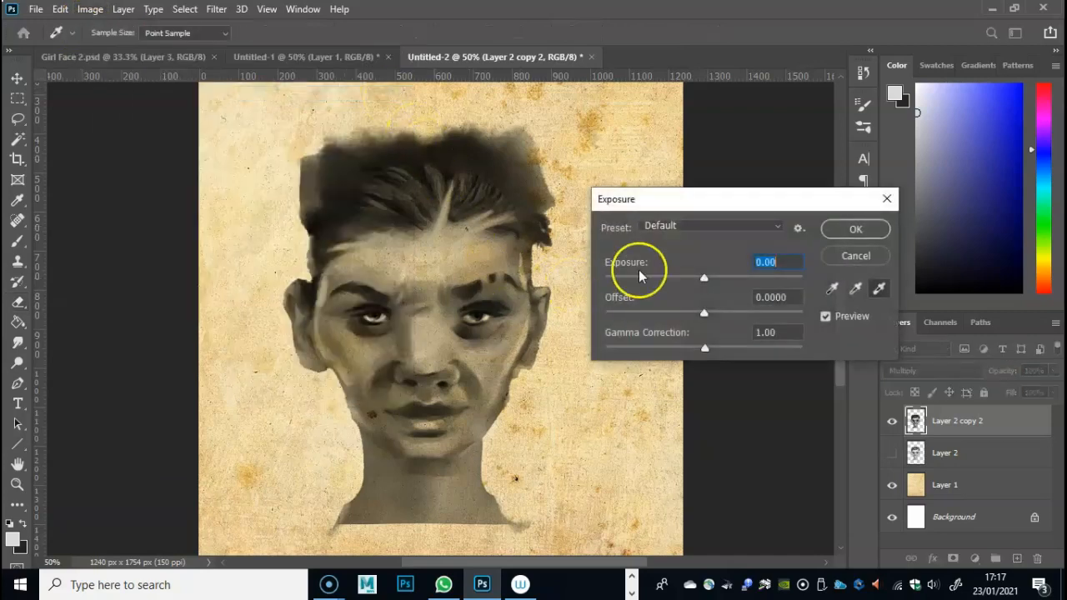
drag(705, 279, 708, 348)
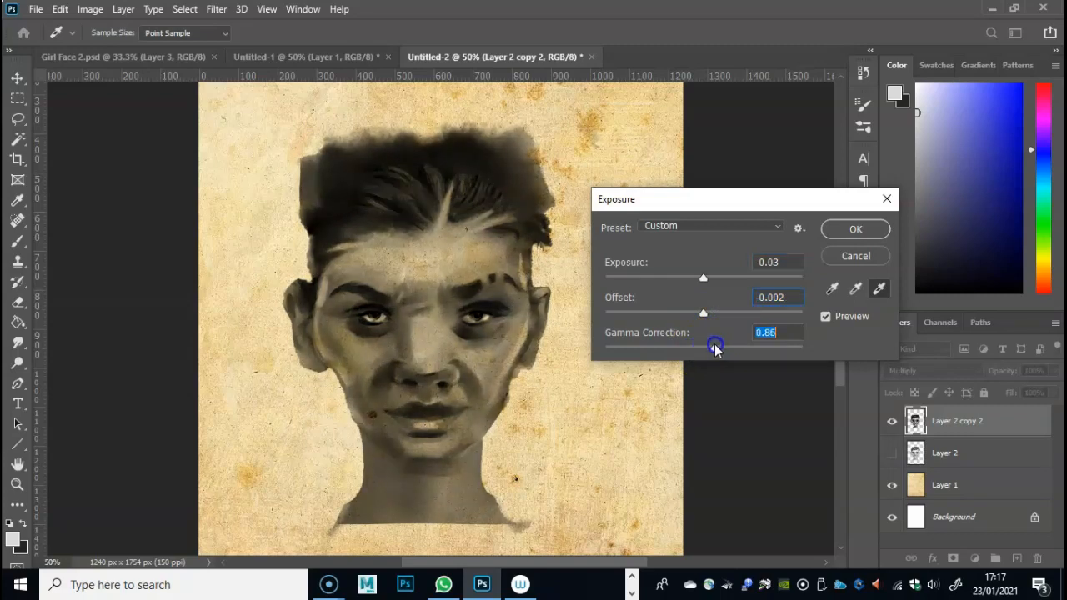
drag(703, 313, 713, 283)
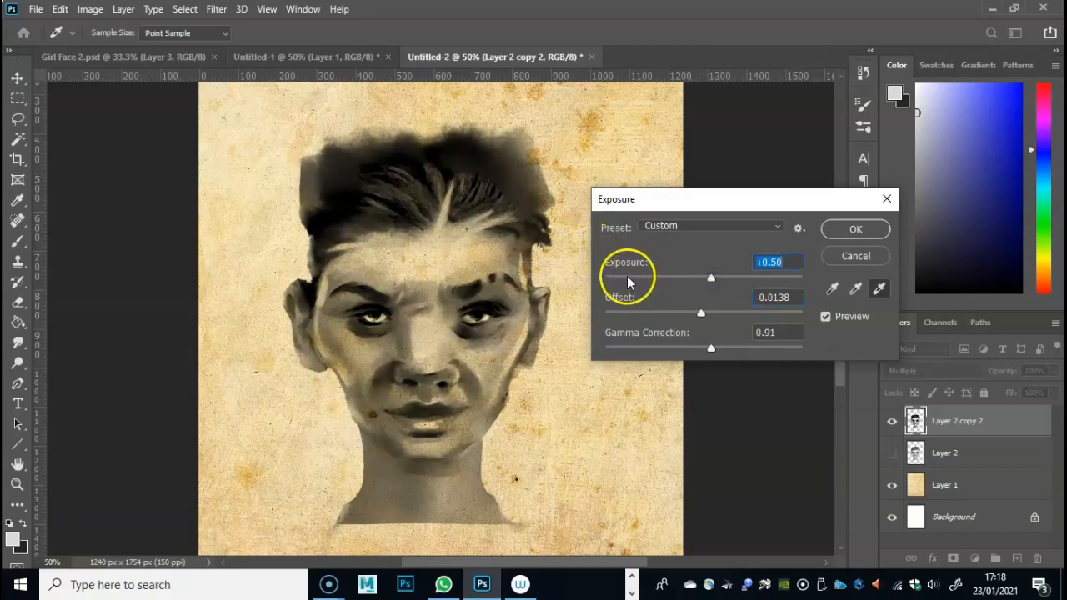
drag(712, 280, 714, 281)
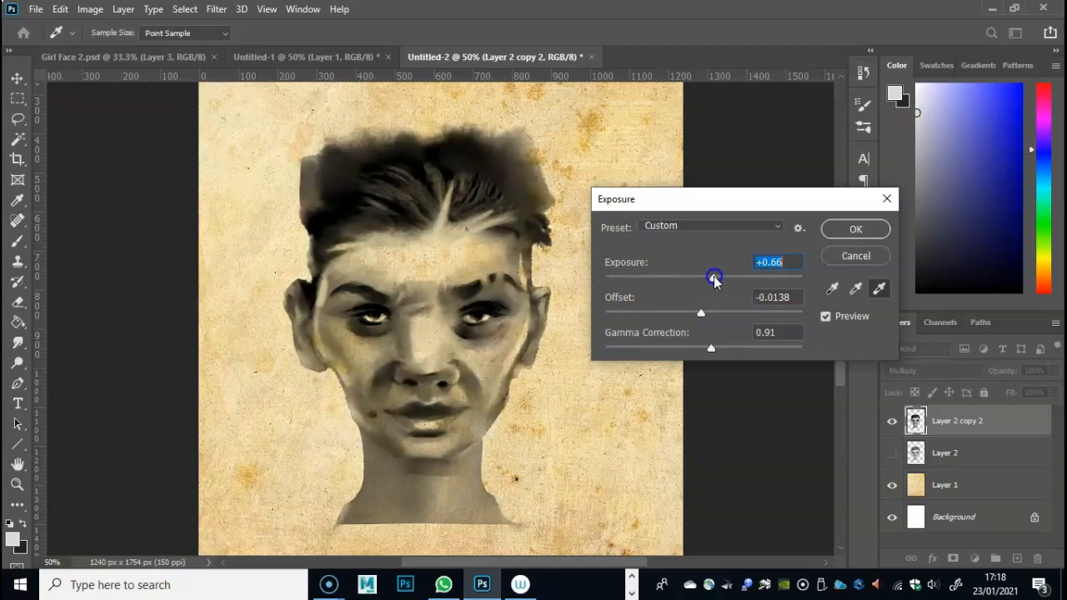
drag(711, 315, 704, 314)
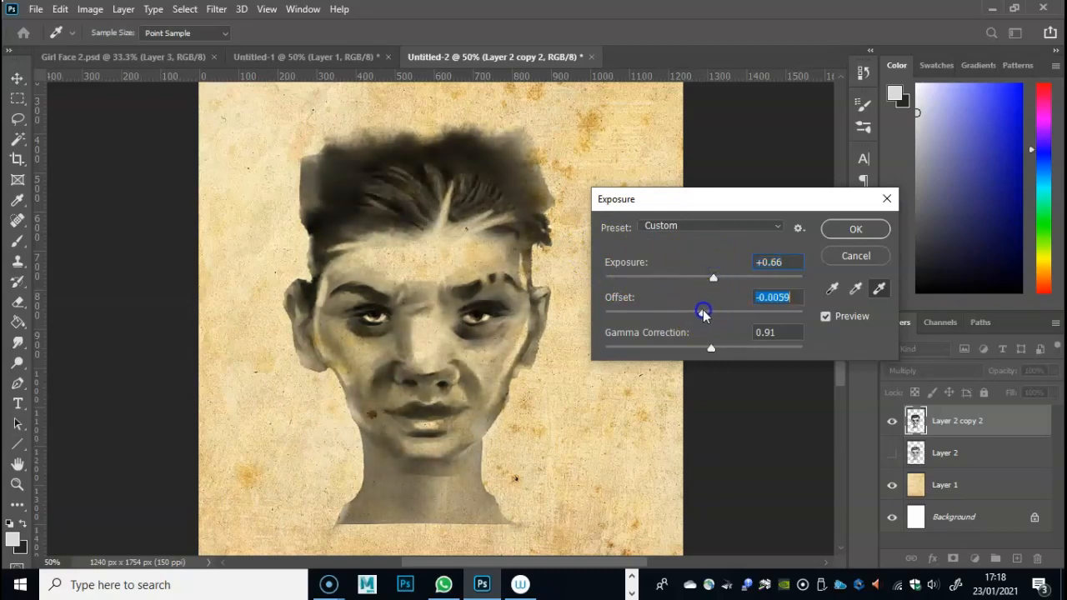
click(848, 230)
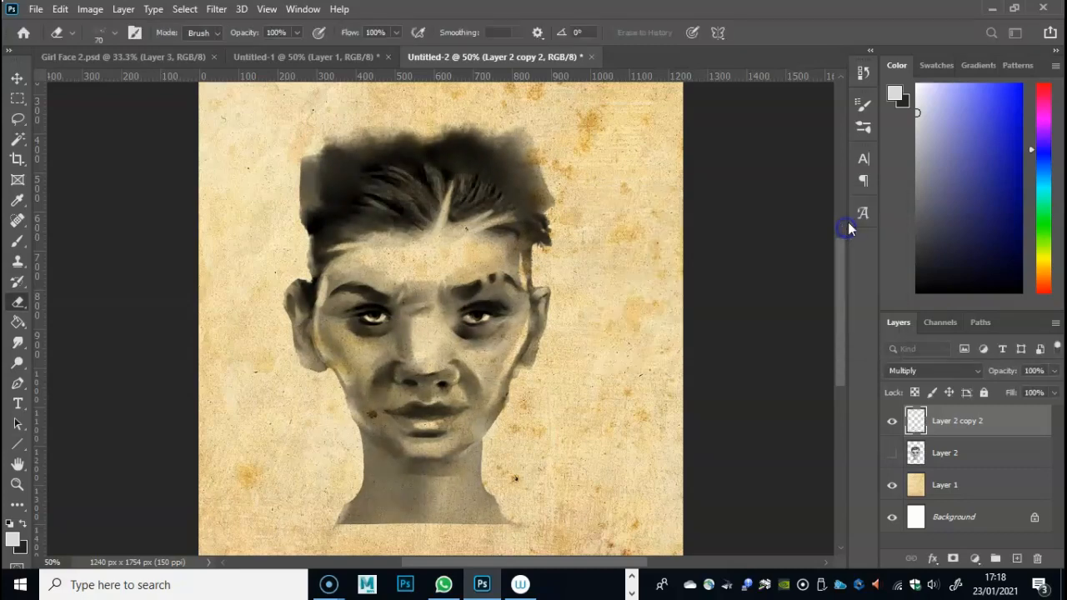
- Examine the whole portrait and compare its colouring with the finished painting in Girl Face 2.psd
key(ctrl+minus)
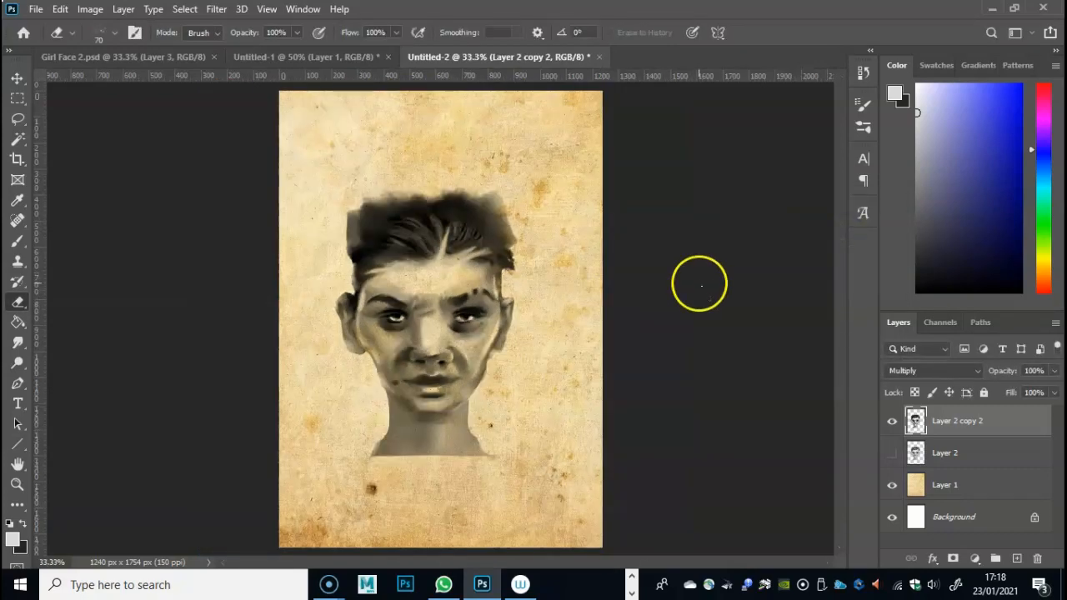
key(ctrl+0)
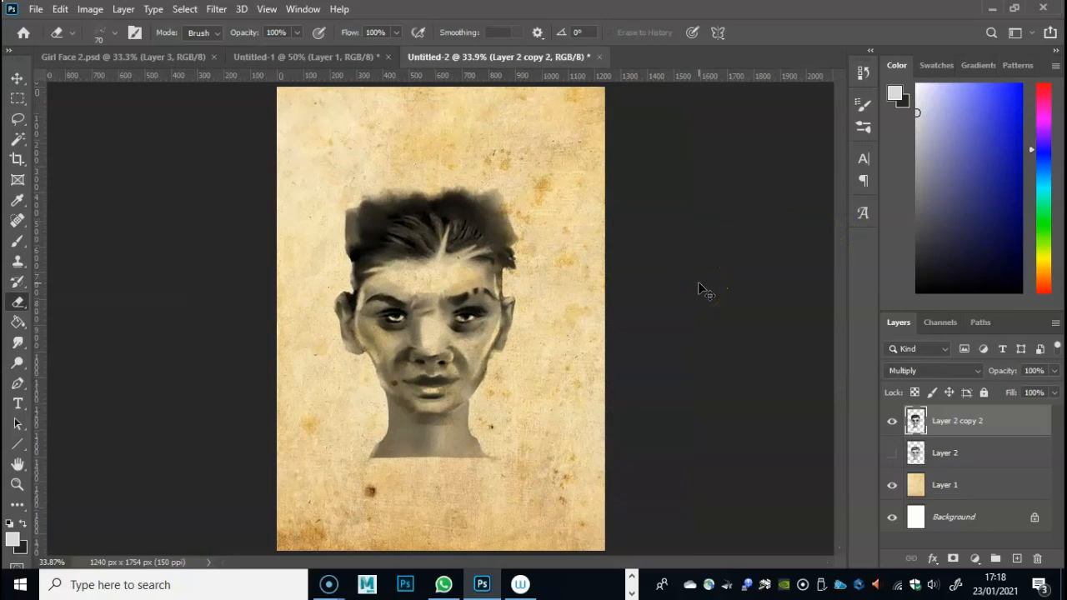
key(ctrl+plus)
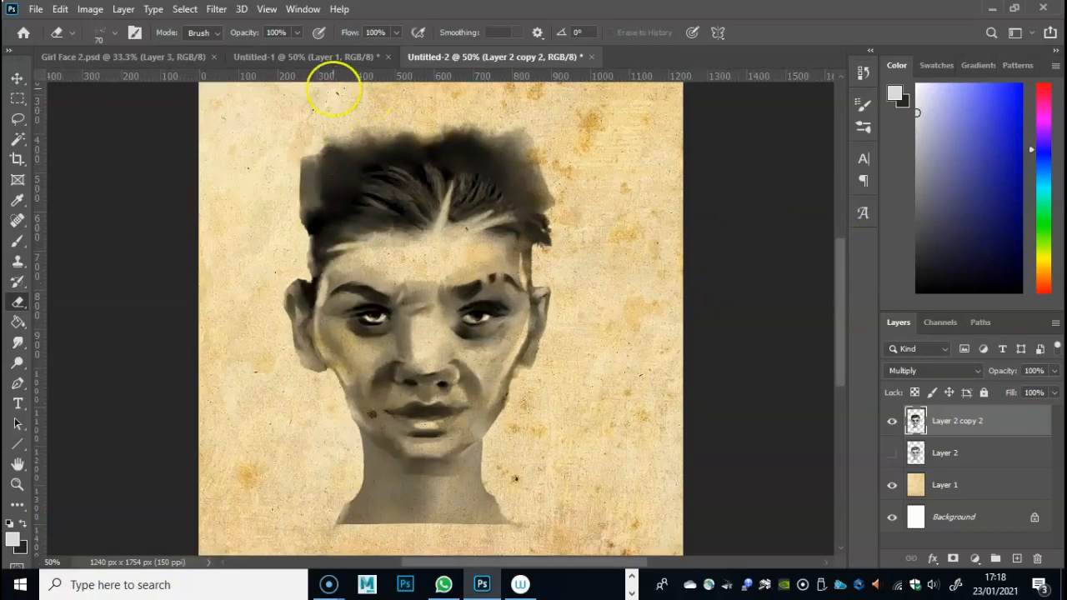
click(125, 57)
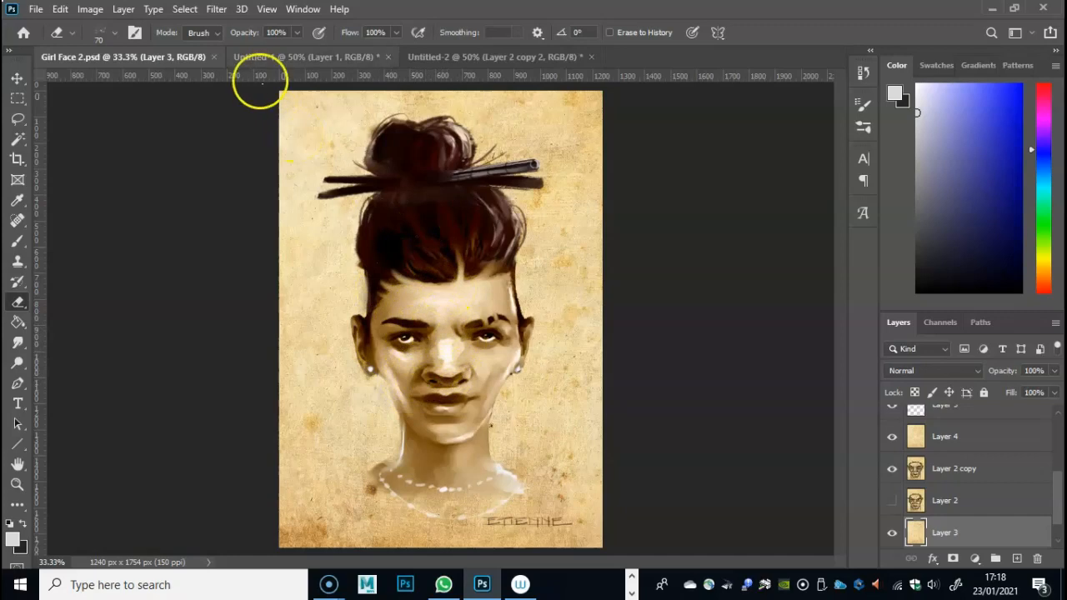
click(513, 55)
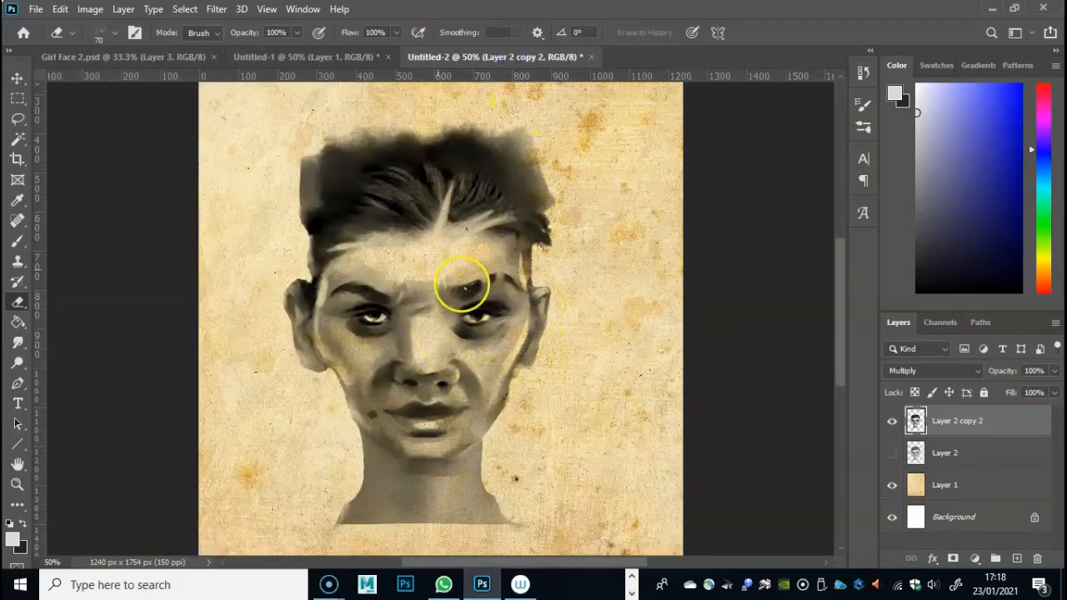
- Tint the face warm brown with a midtone Color Balance of +52 red, -2 magenta and -66 yellow
click(89, 10)
mouse_move(131, 49)
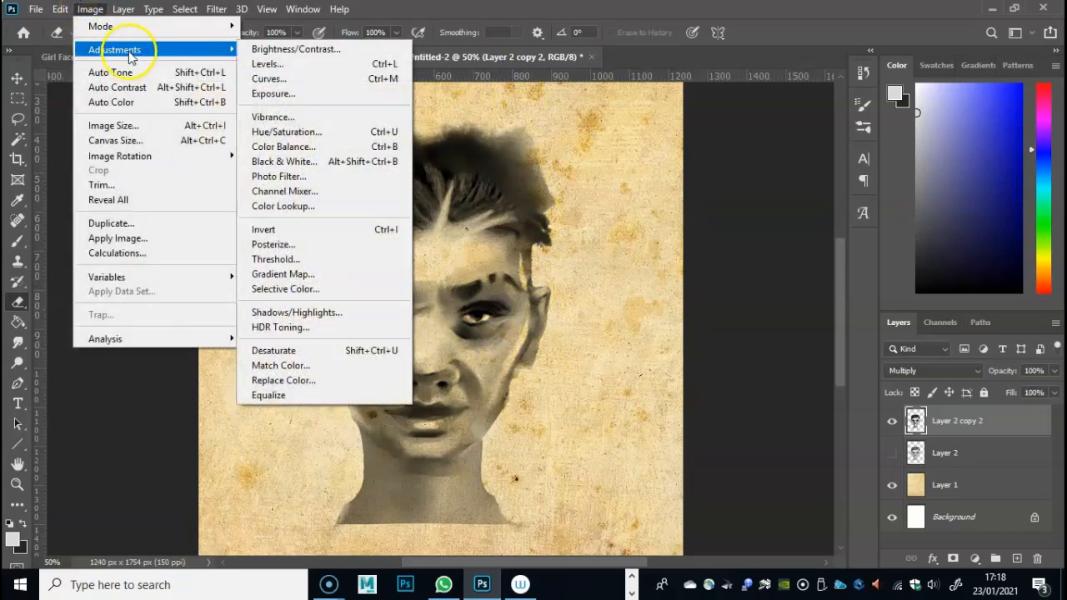
click(301, 153)
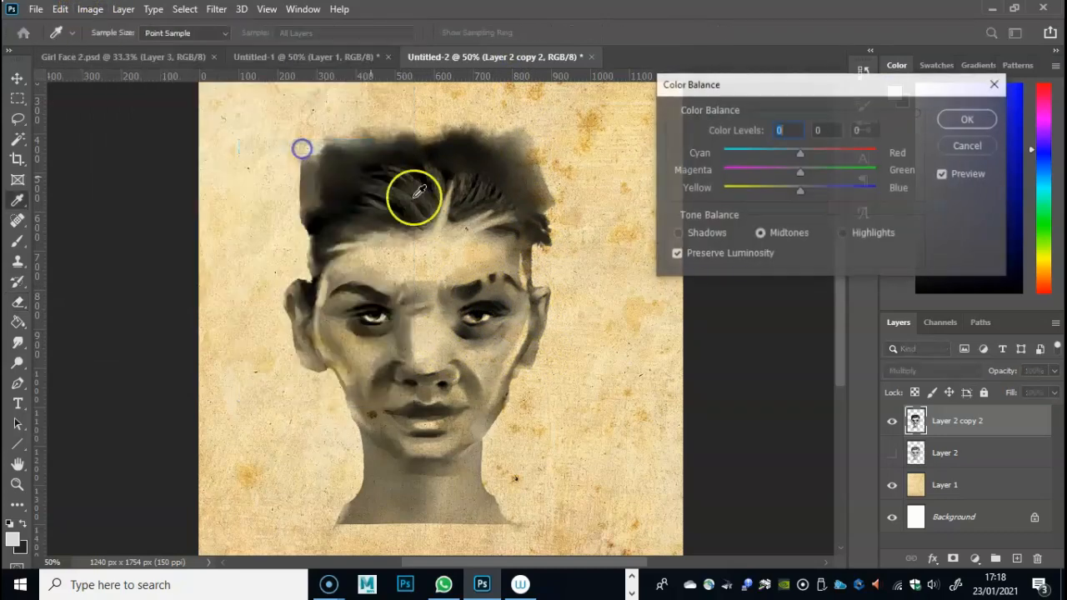
drag(798, 191, 756, 190)
drag(821, 155, 841, 157)
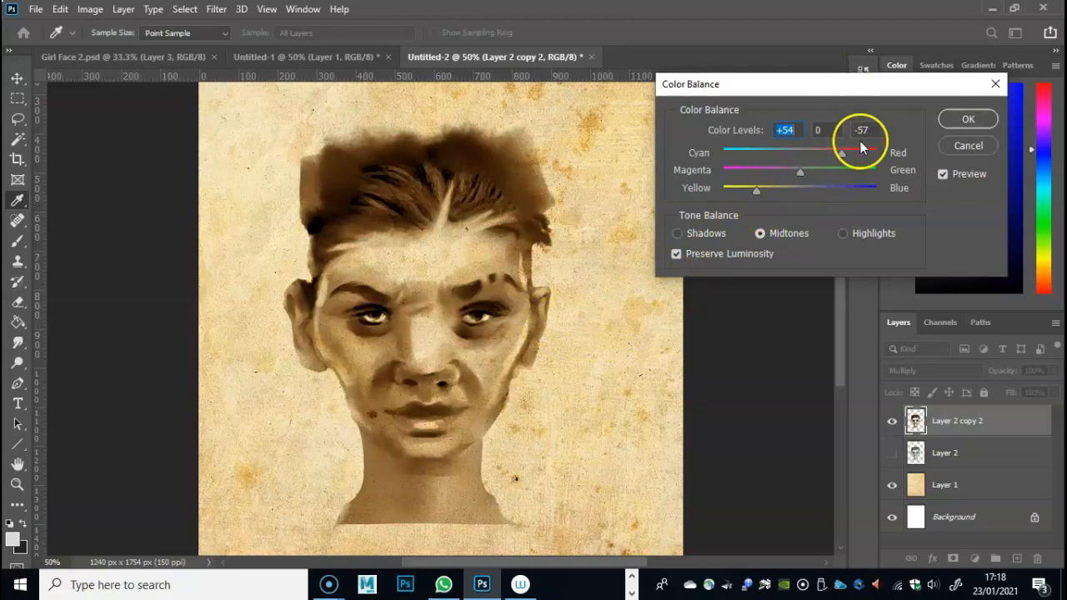
drag(828, 150, 841, 150)
drag(749, 188, 758, 190)
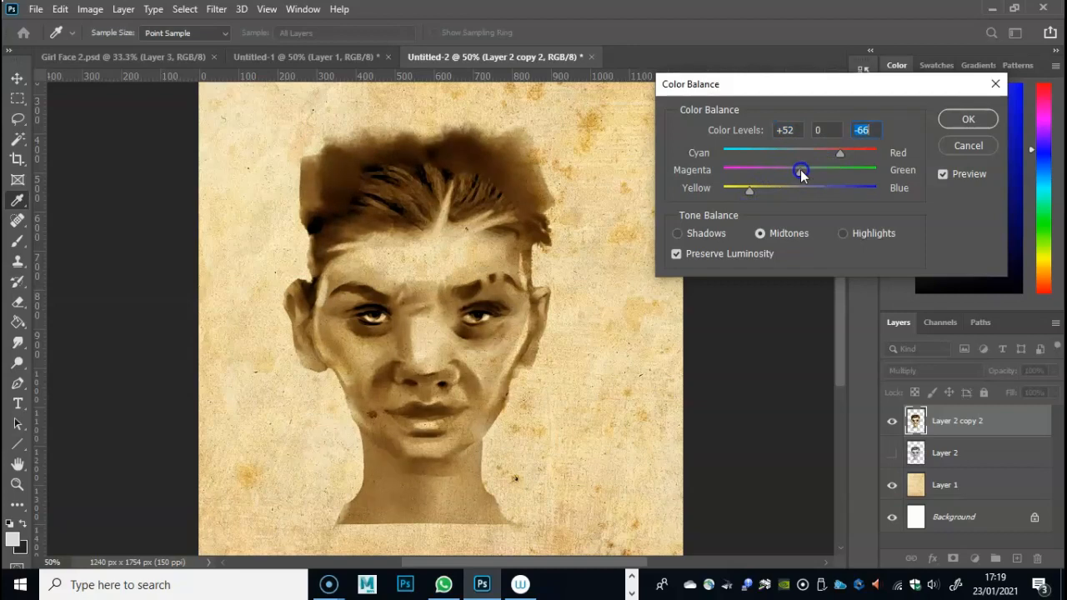
drag(800, 169, 799, 170)
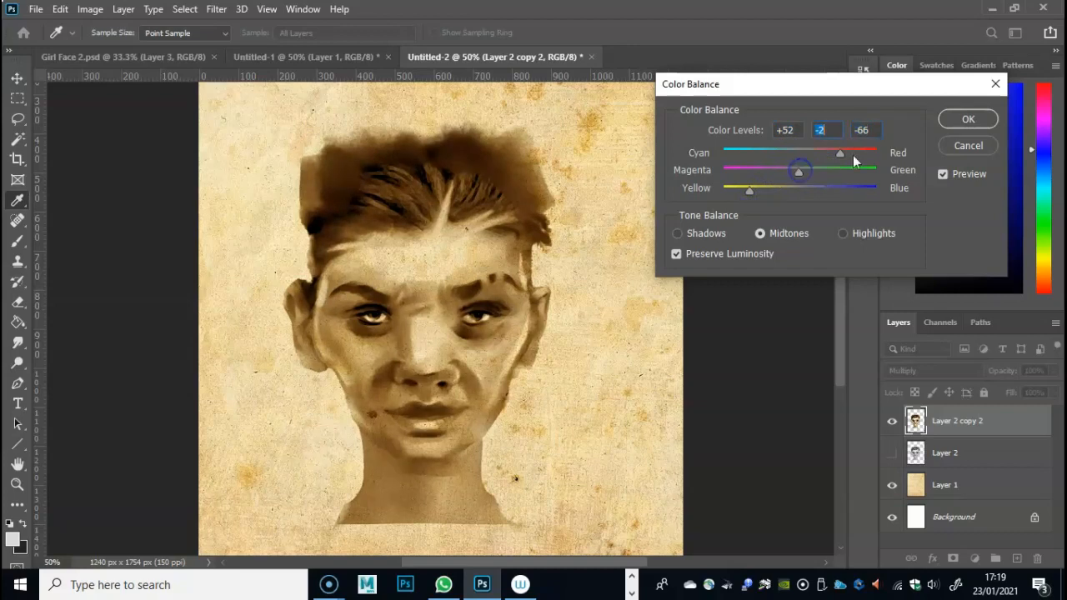
click(967, 119)
- Soften the hard cut-off edge at the base of the neck with the Smudge tool
key(e)
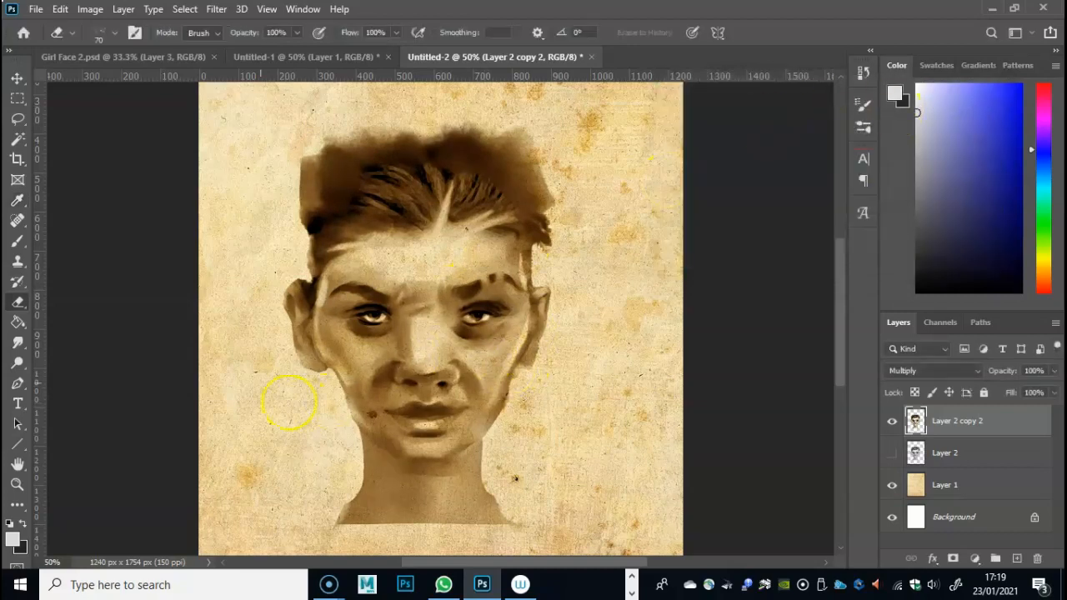
click(18, 342)
mouse_move(395, 476)
mouse_down()
mouse_move(370, 475)
mouse_move(346, 521)
mouse_move(334, 517)
mouse_move(407, 538)
mouse_move(484, 522)
mouse_move(475, 477)
mouse_up()
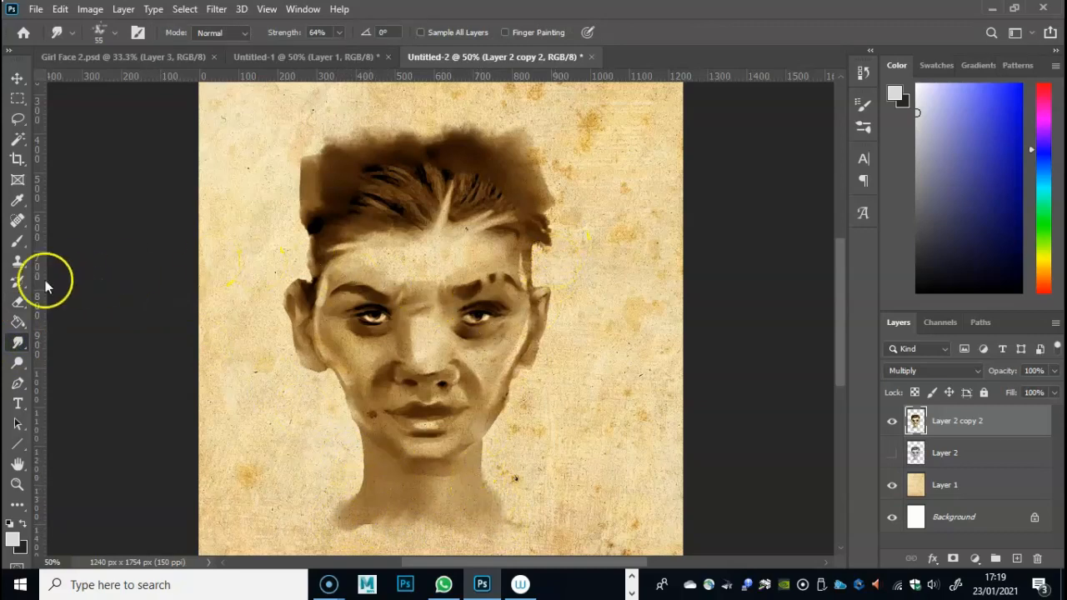
- Clean up the edges of the jaw, ears and both sides of the hair with a 55 px Eraser
click(18, 301)
right_click(535, 380)
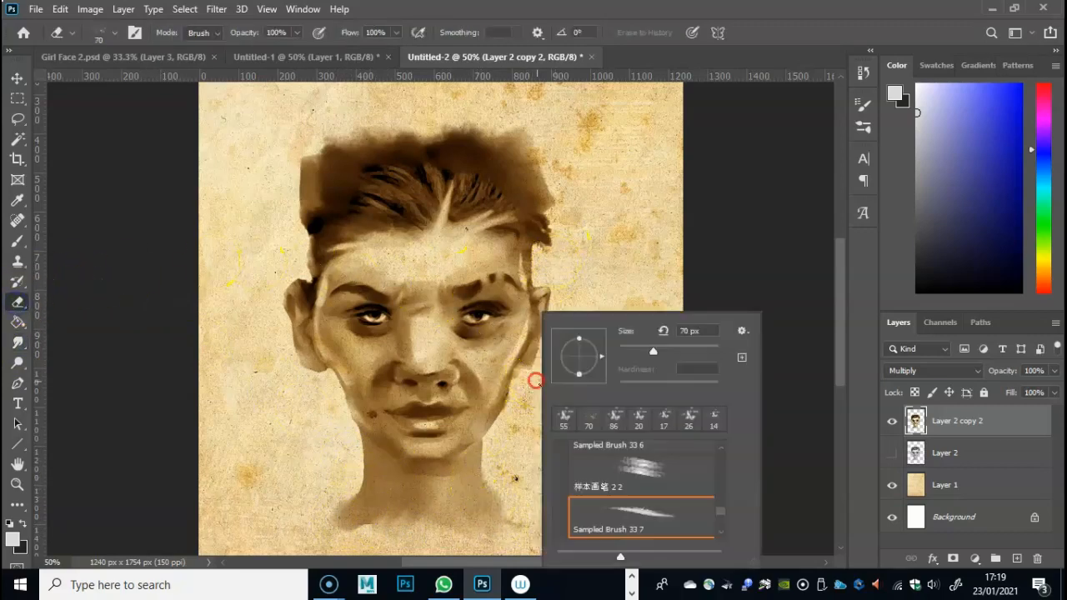
drag(646, 353, 646, 352)
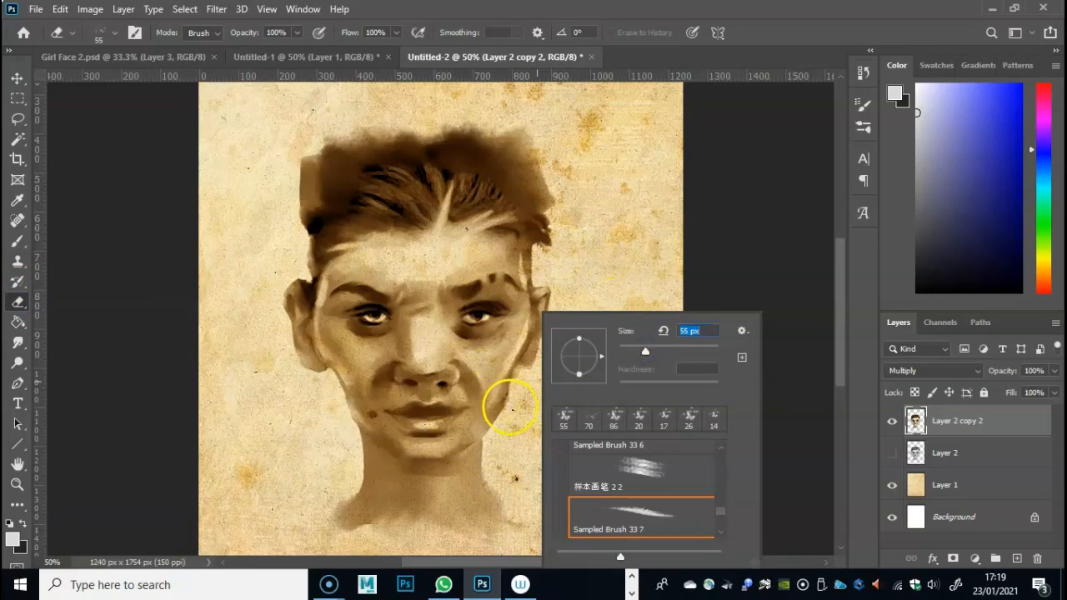
drag(509, 400, 503, 426)
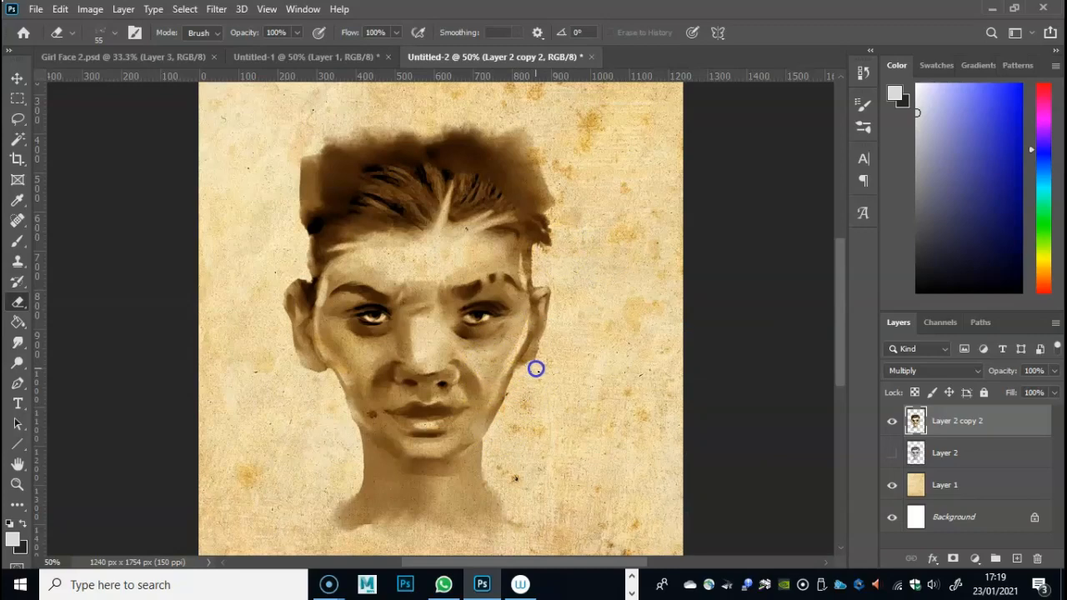
mouse_move(550, 250)
mouse_down()
mouse_move(545, 225)
mouse_move(573, 223)
mouse_move(550, 253)
mouse_up()
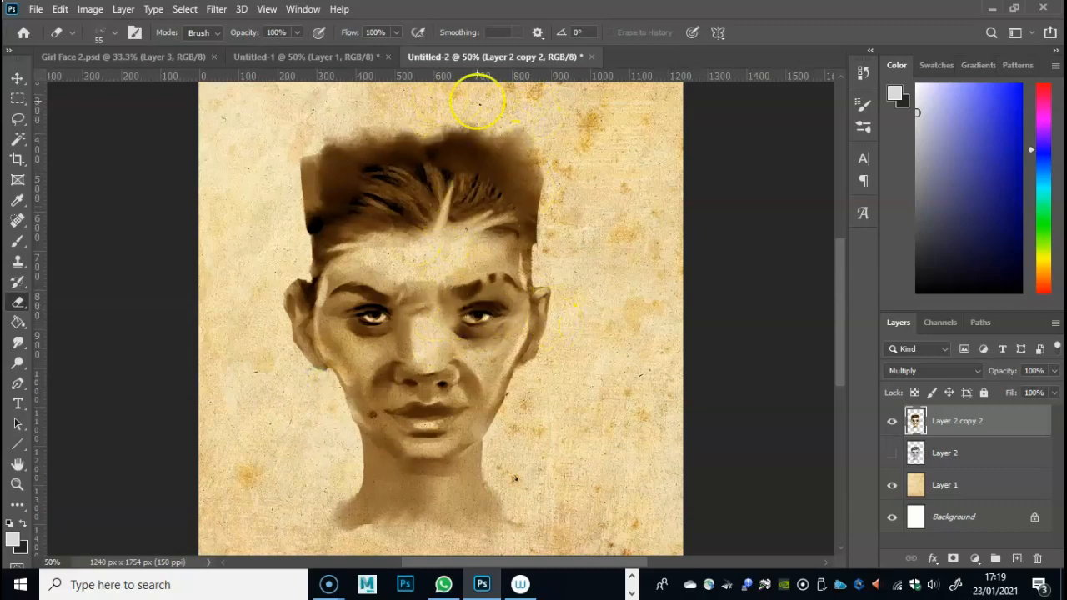
- Smudge the lower neck downward so its tones fade gradually into the paper
drag(841, 363, 839, 403)
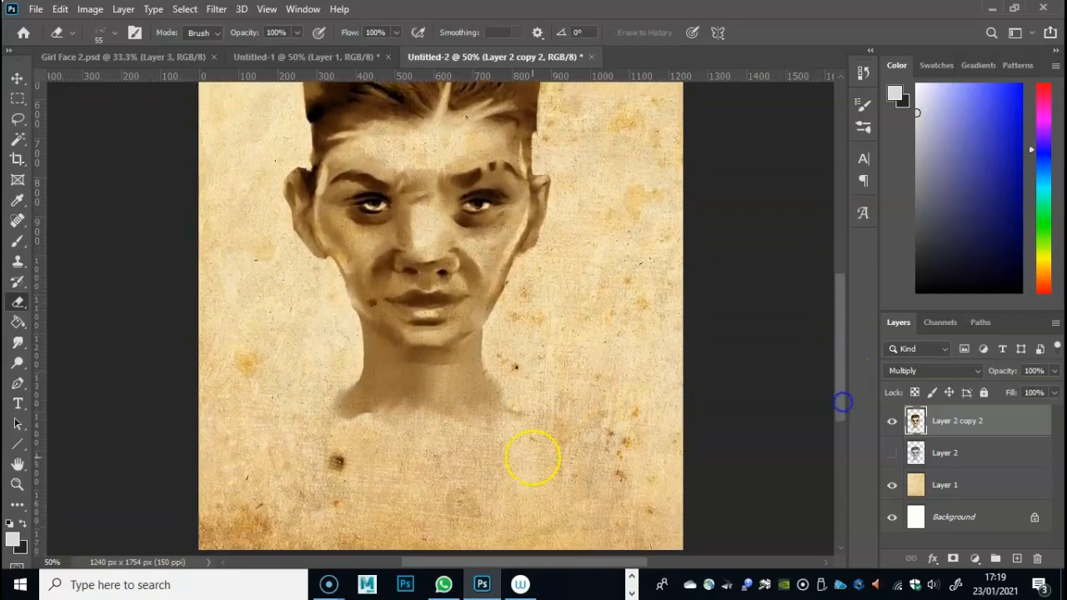
click(17, 342)
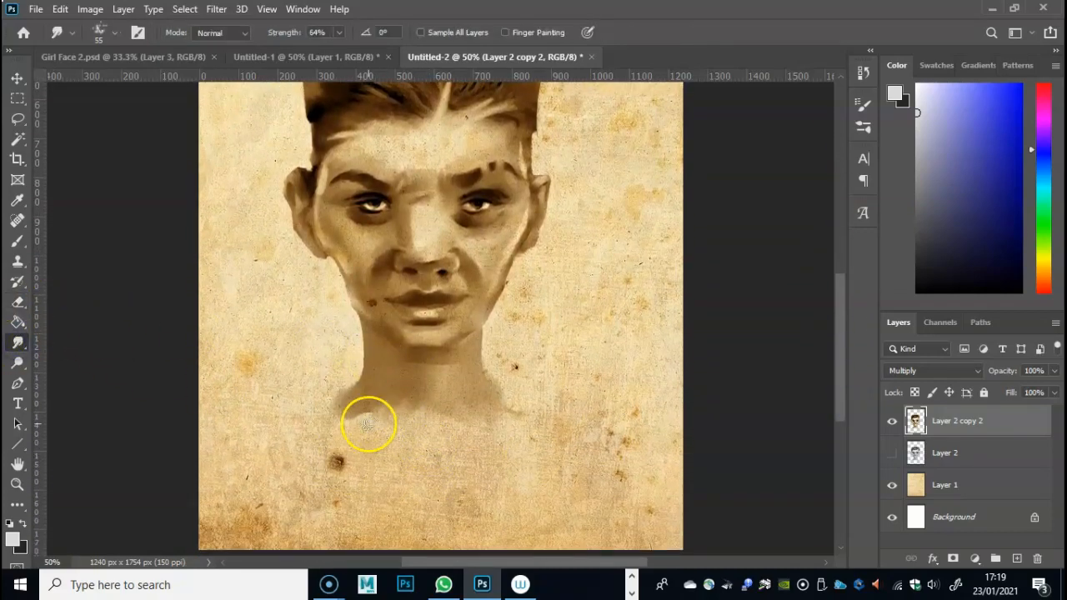
mouse_move(374, 391)
mouse_down()
mouse_move(346, 454)
mouse_move(419, 381)
mouse_move(440, 387)
mouse_up()
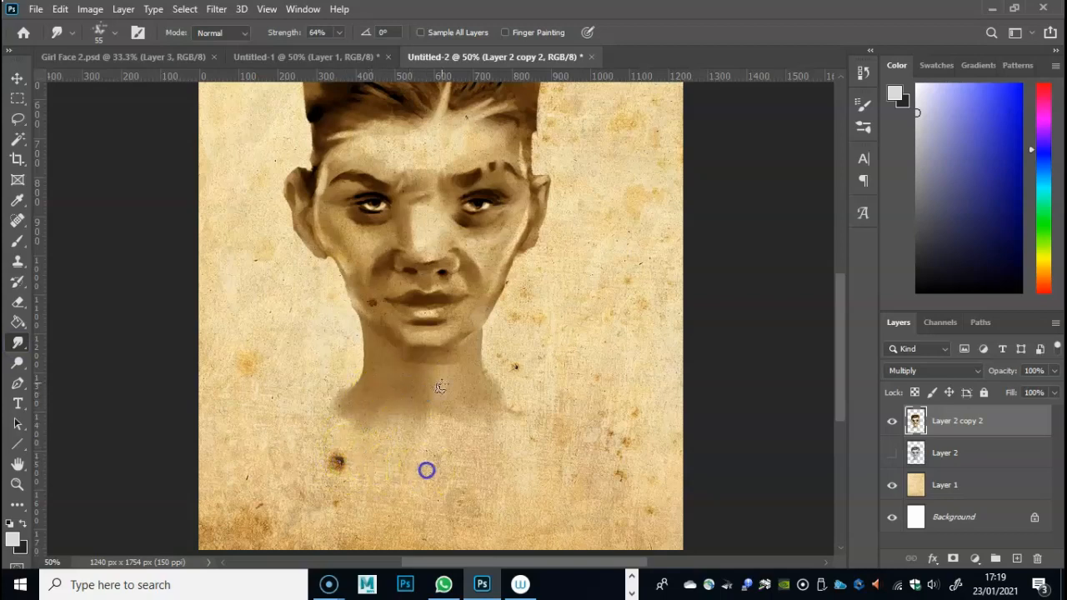
drag(461, 455, 471, 473)
mouse_move(453, 389)
mouse_down()
mouse_move(428, 398)
mouse_move(431, 443)
mouse_up()
drag(460, 395, 466, 439)
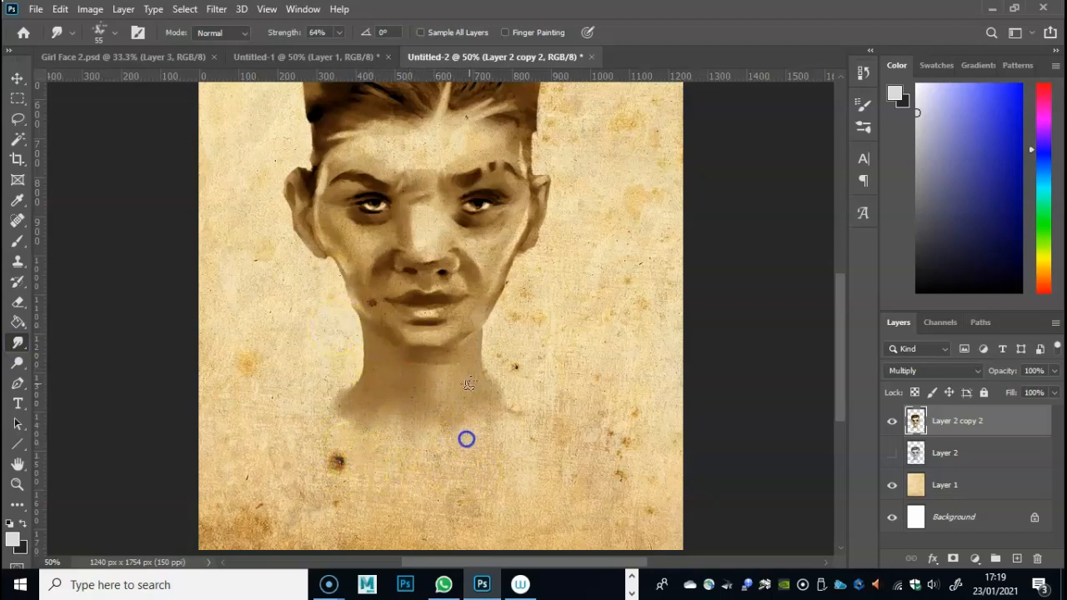
- Sample the brown from the neck and paint in shoulders below it with the Brush at 36% opacity
click(17, 201)
click(378, 375)
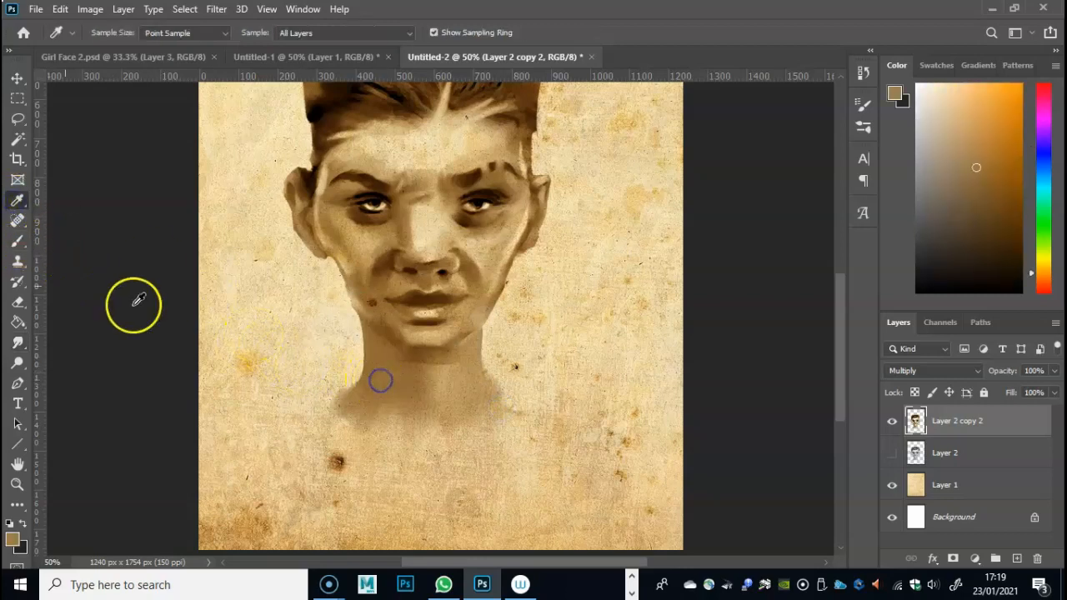
click(16, 241)
mouse_move(357, 412)
mouse_down()
mouse_move(322, 427)
mouse_move(426, 410)
mouse_move(387, 443)
mouse_move(535, 422)
mouse_move(535, 446)
mouse_move(382, 433)
mouse_move(366, 444)
mouse_move(530, 467)
mouse_move(302, 453)
mouse_move(361, 408)
mouse_move(313, 417)
mouse_move(325, 430)
mouse_move(490, 424)
mouse_up()
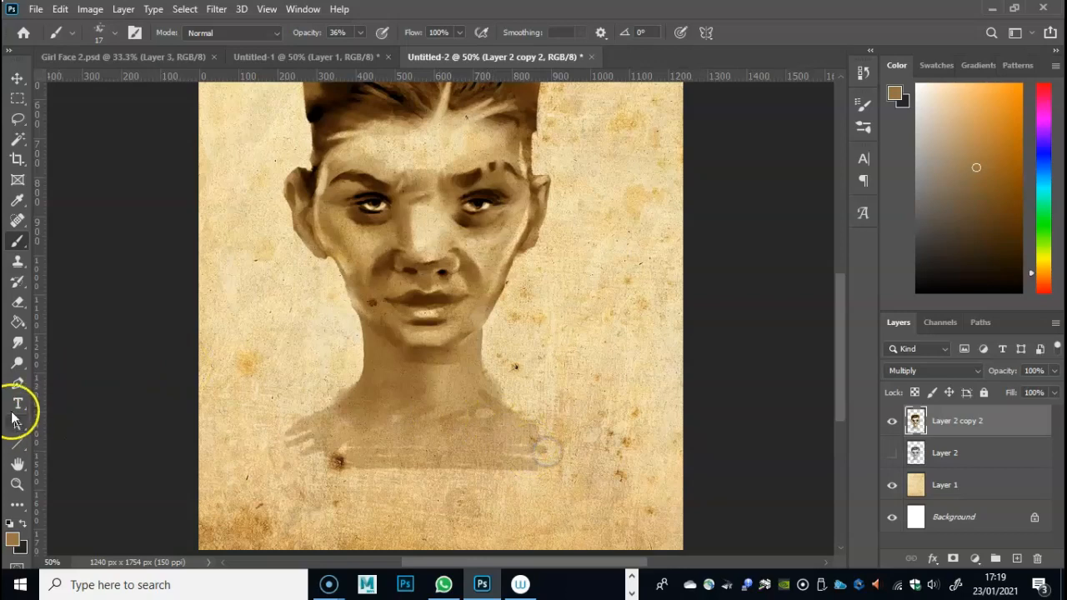
- Smudge the painted shoulder strokes into a smooth tone and blend the shading across the neck
click(19, 351)
click(18, 343)
click(350, 448)
mouse_move(302, 449)
mouse_down()
mouse_move(392, 427)
mouse_move(454, 456)
mouse_move(462, 406)
mouse_up()
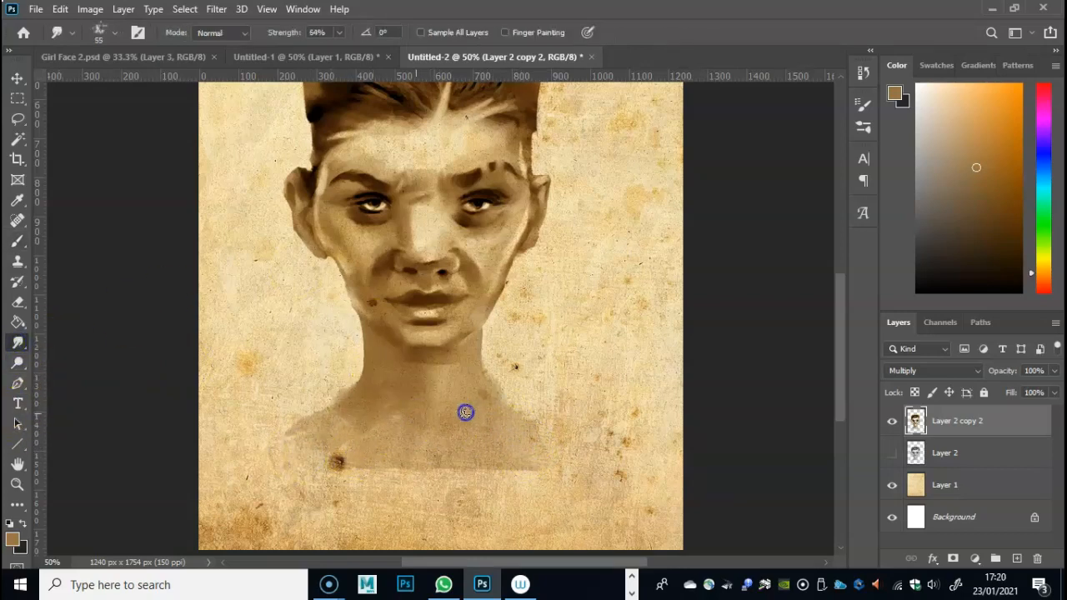
mouse_move(840, 370)
mouse_down()
mouse_move(840, 337)
mouse_move(839, 352)
mouse_up()
mouse_move(468, 440)
mouse_down()
mouse_move(412, 458)
mouse_move(393, 439)
mouse_up()
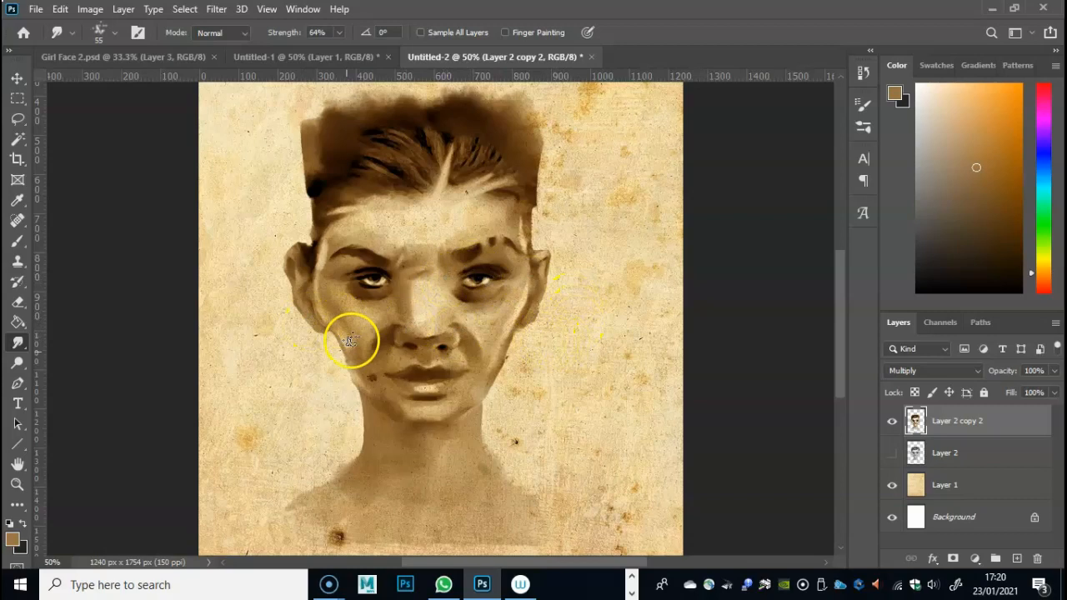
- Switch to the Eraser with its 55 px brush
click(19, 301)
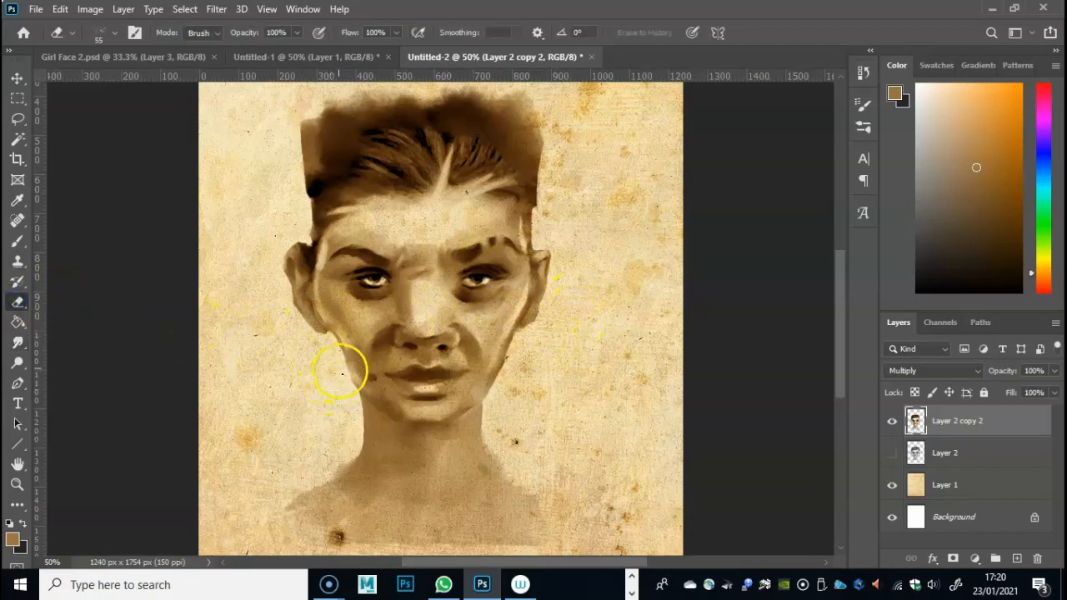
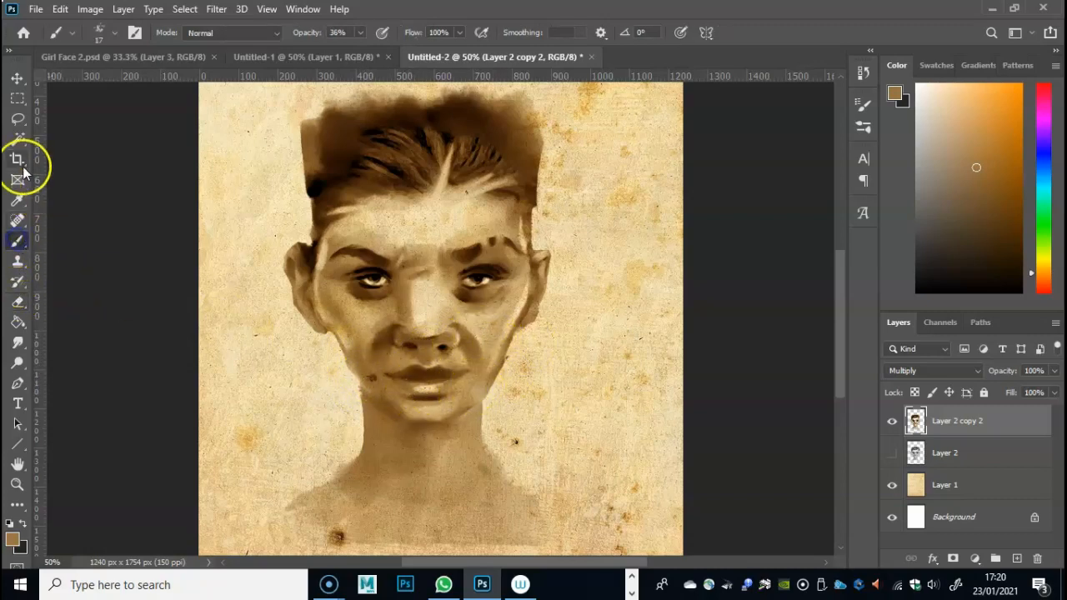
- Sample the dark brown from the cheek shading beside the nose and paint along both sides of the jawline with the Brush at 36% opacity
click(18, 200)
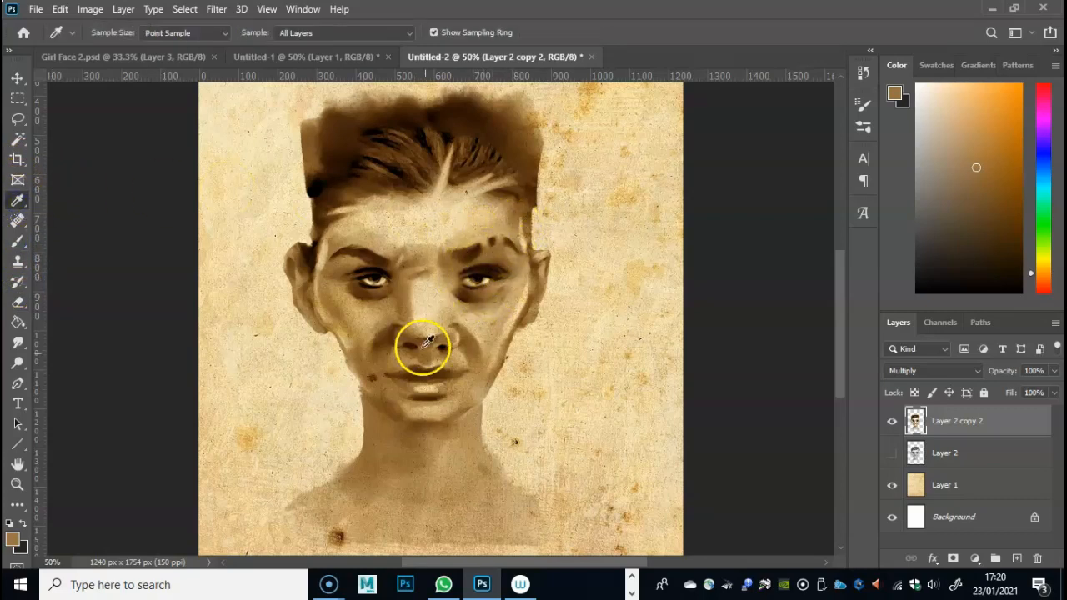
click(388, 337)
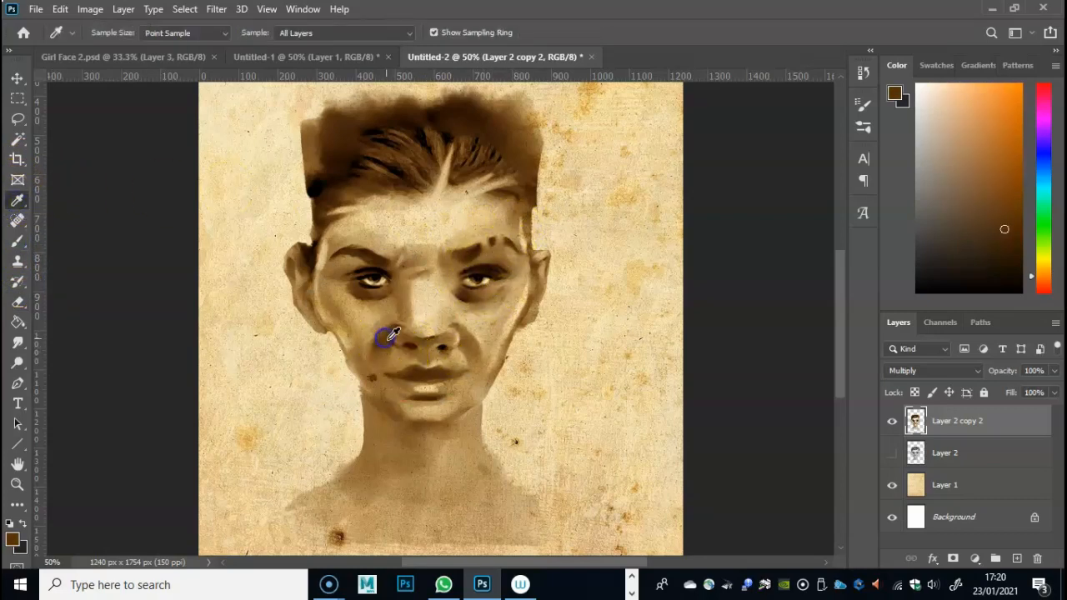
click(18, 241)
drag(360, 383, 359, 378)
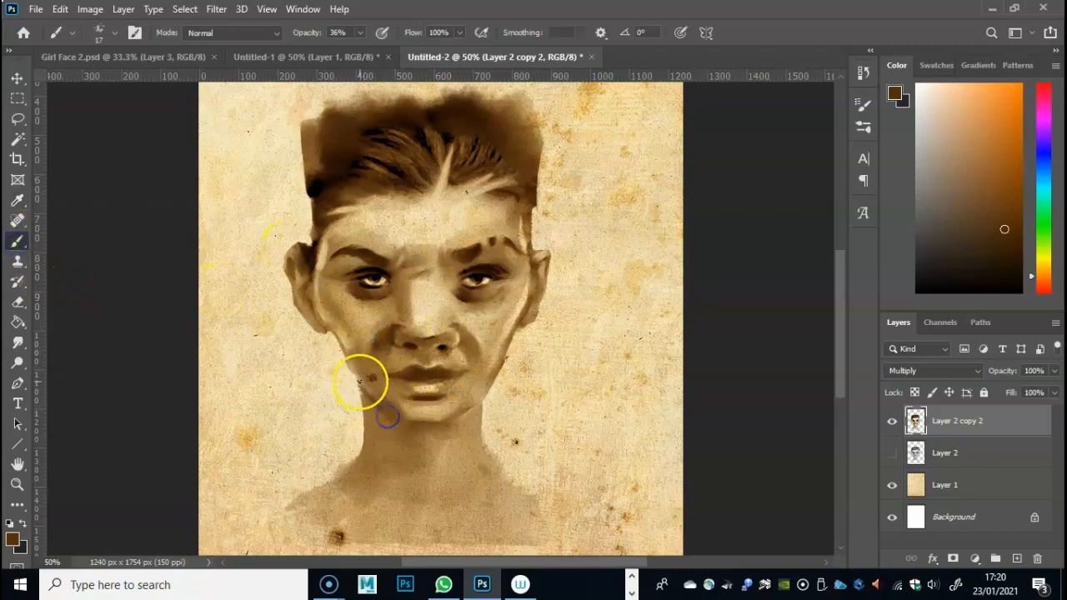
drag(468, 409, 500, 368)
drag(350, 367, 359, 384)
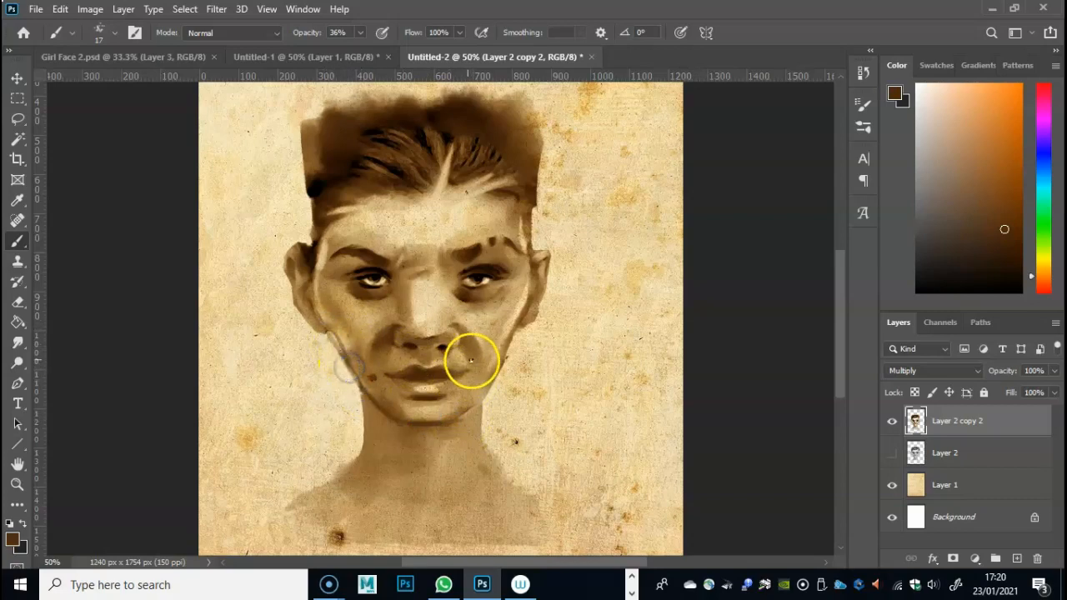
- Smudge the jaw strokes on the face's left side and erase the excess tone outside both cheeks to narrow the face
click(18, 343)
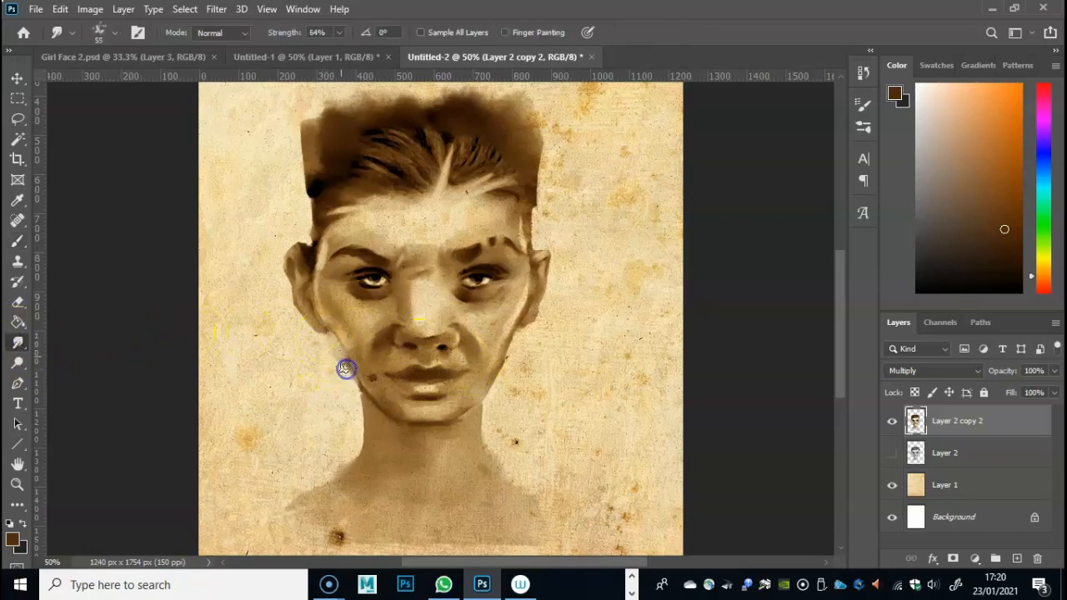
mouse_move(333, 339)
mouse_down()
mouse_move(359, 375)
mouse_move(353, 365)
mouse_up()
click(18, 303)
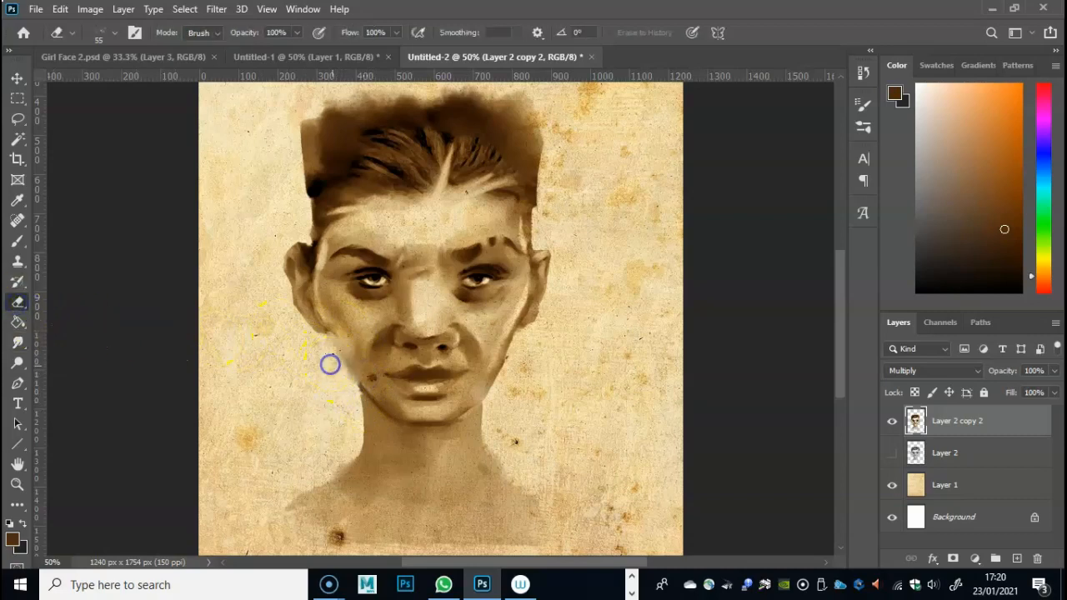
mouse_move(472, 368)
mouse_down()
mouse_move(519, 347)
mouse_move(498, 380)
mouse_up()
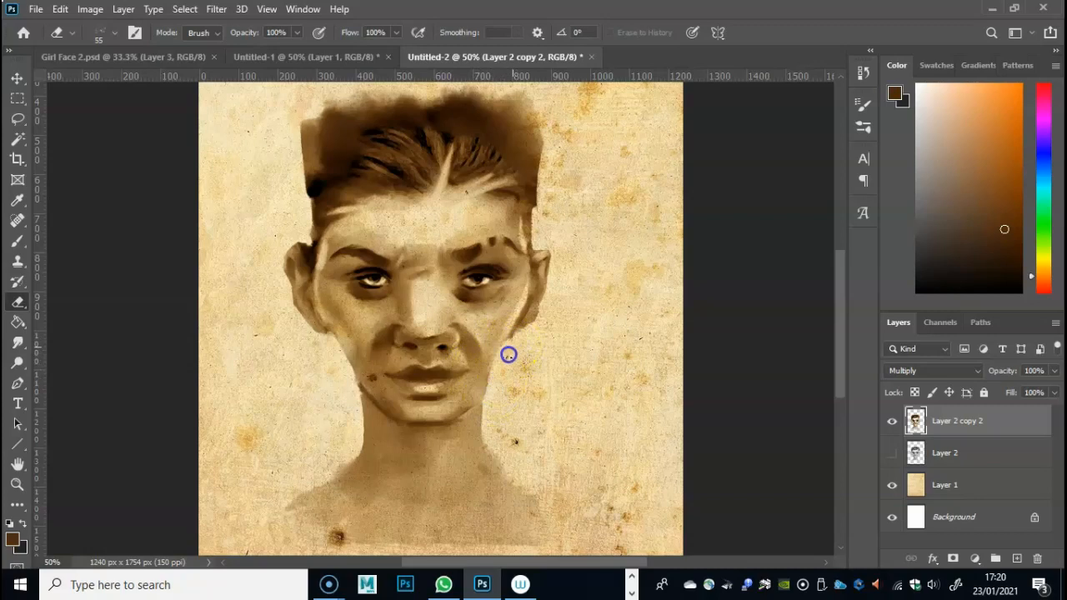
drag(392, 362, 333, 342)
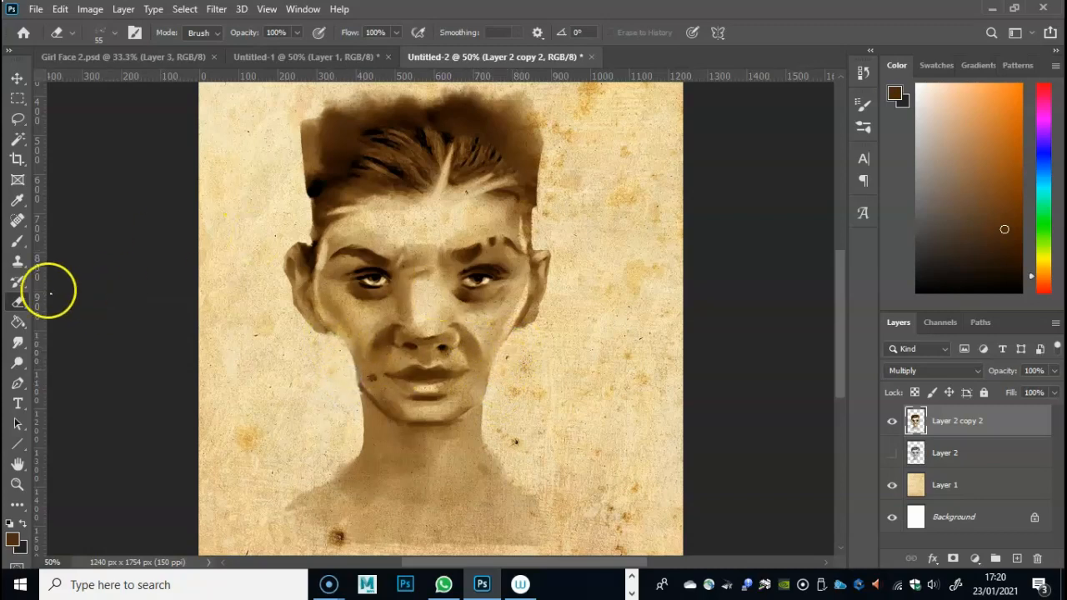
- Repaint the cheek and jaw contour on both sides of the face with the 17 px Brush at 36% opacity
click(17, 240)
mouse_move(351, 372)
mouse_down()
mouse_move(326, 314)
mouse_move(325, 323)
mouse_up()
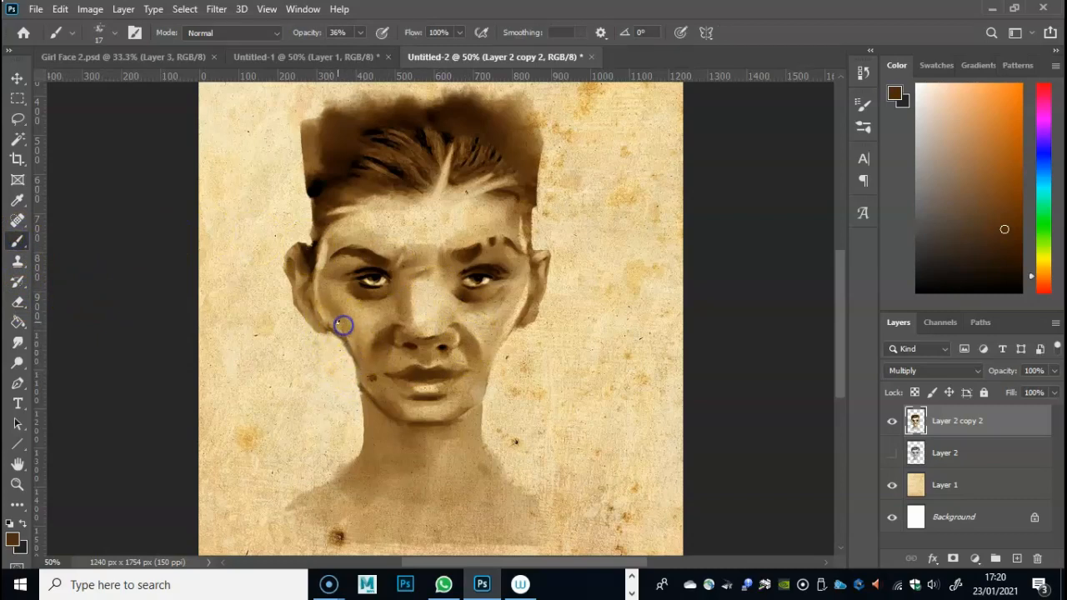
mouse_move(367, 384)
mouse_down()
mouse_move(414, 360)
mouse_move(514, 341)
mouse_move(506, 346)
mouse_up()
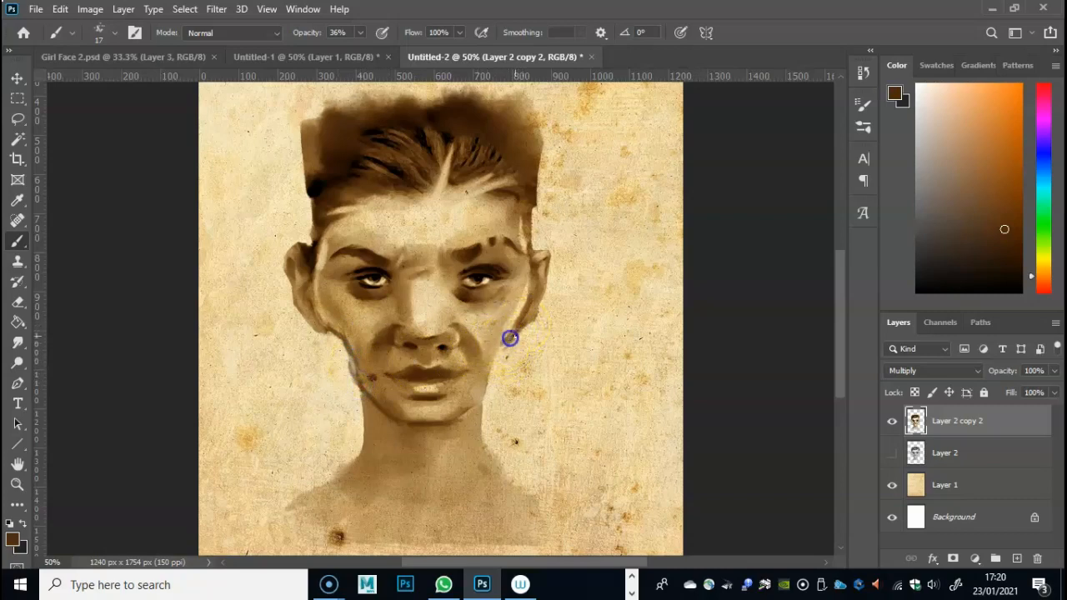
drag(524, 322, 492, 391)
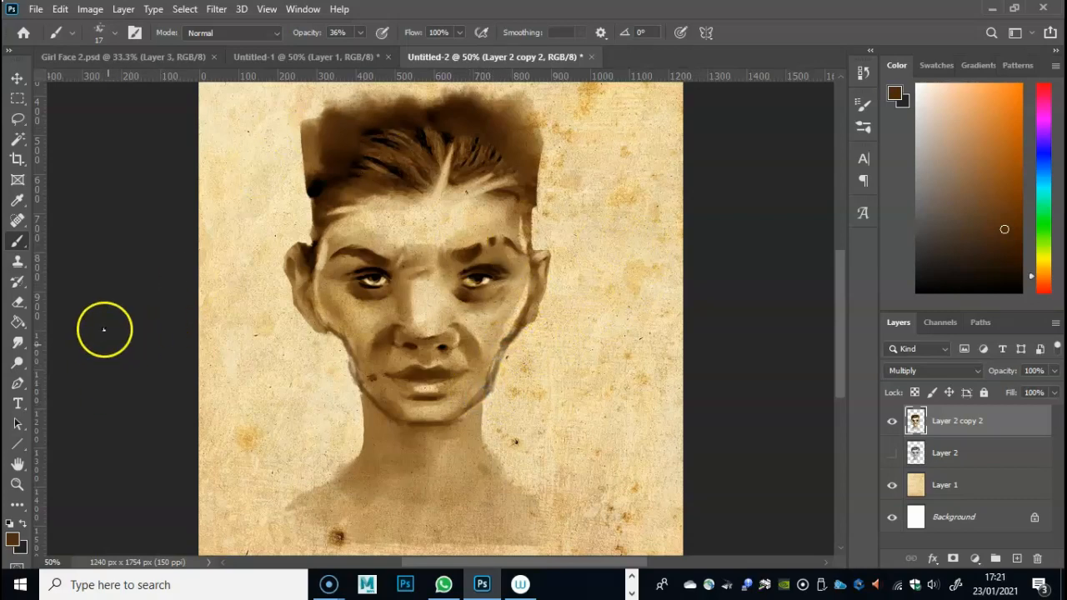
- Smudge the painted jaw contour at 64% strength so it blends into the cheeks on both sides
click(17, 341)
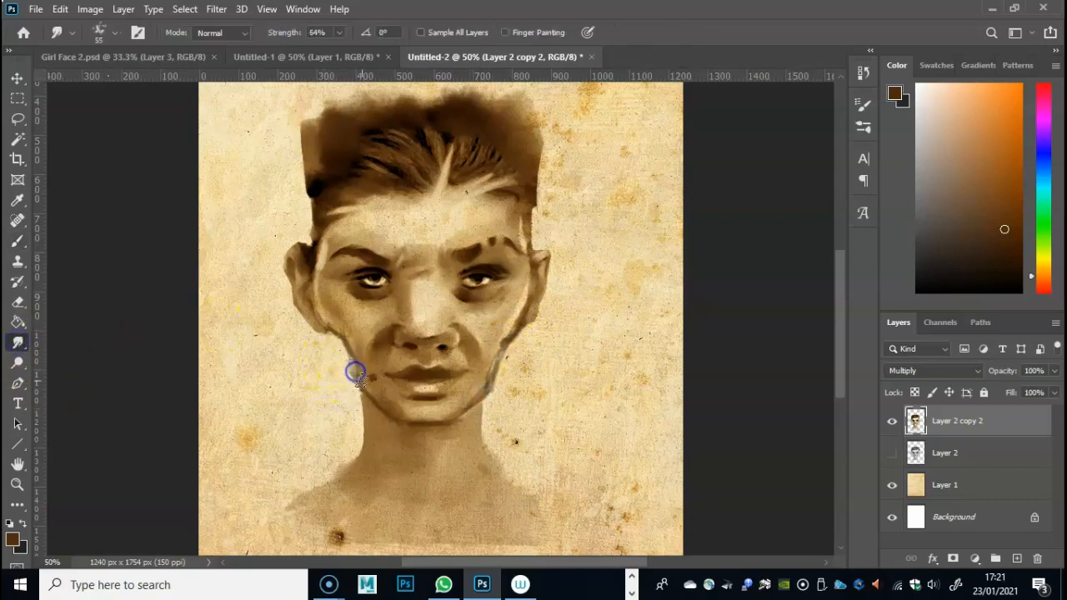
drag(350, 346, 350, 341)
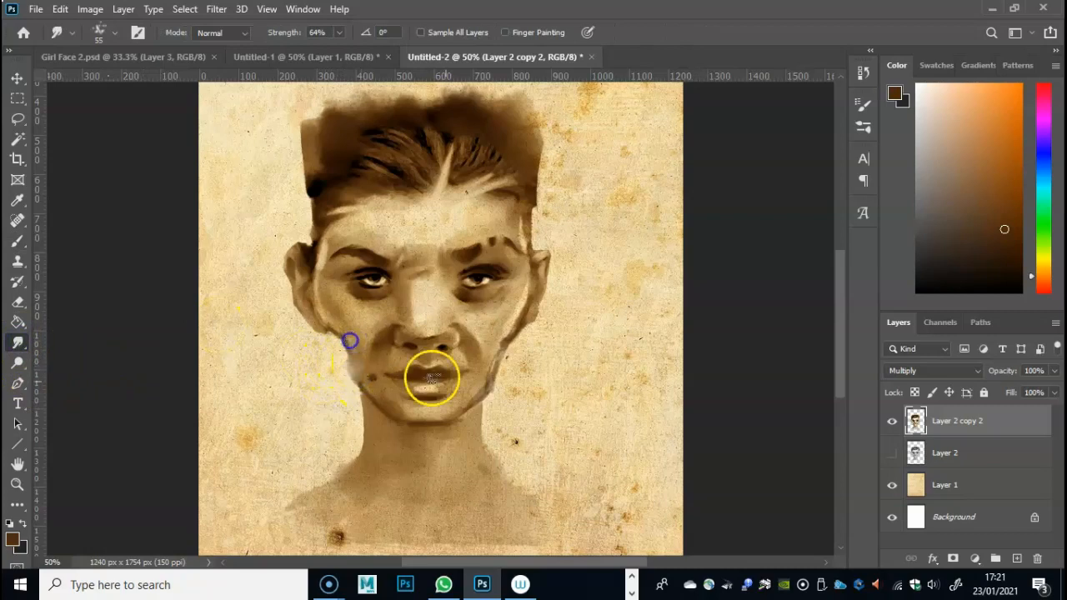
drag(491, 371, 480, 392)
drag(385, 386, 356, 349)
drag(515, 327, 493, 344)
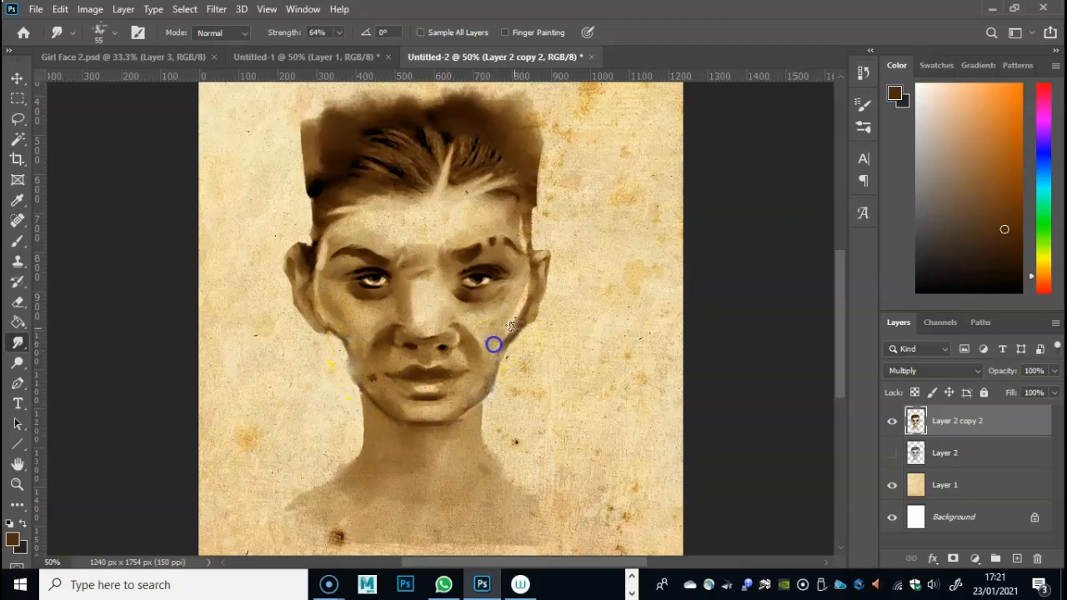
- Sample the near-black hair tone and paint a taller hair mass above the head with a 48 px brush at 85% opacity
drag(841, 341, 832, 316)
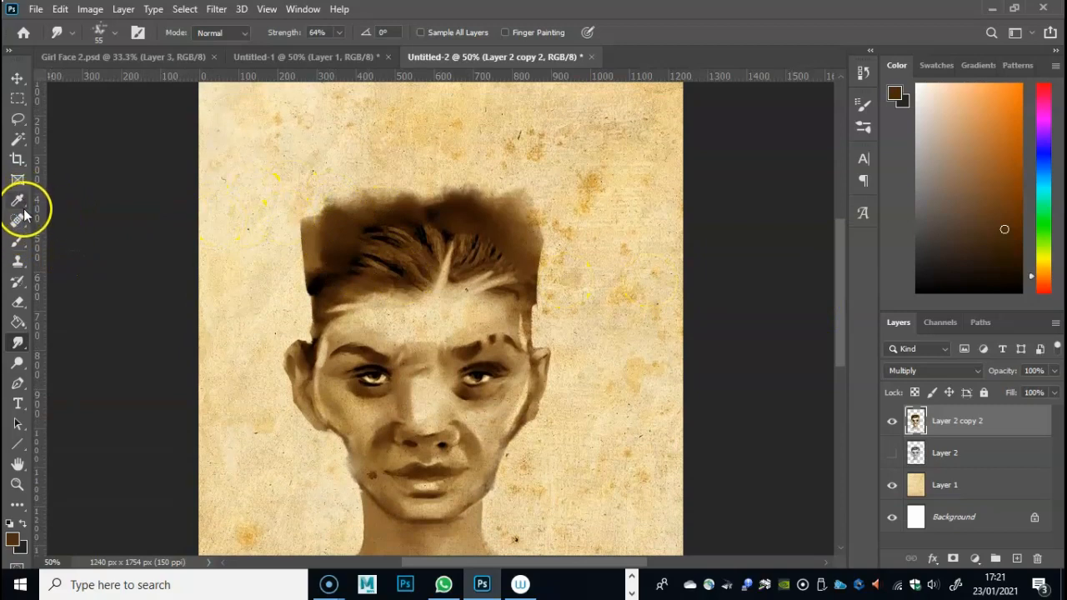
click(18, 241)
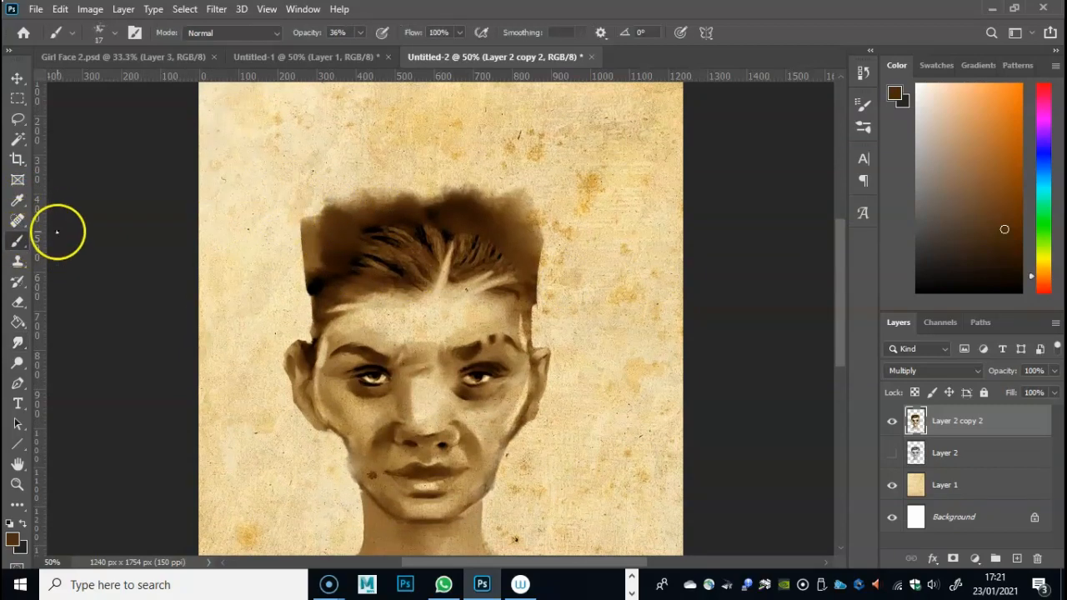
mouse_move(348, 232)
mouse_down()
mouse_move(329, 258)
mouse_move(329, 236)
mouse_up()
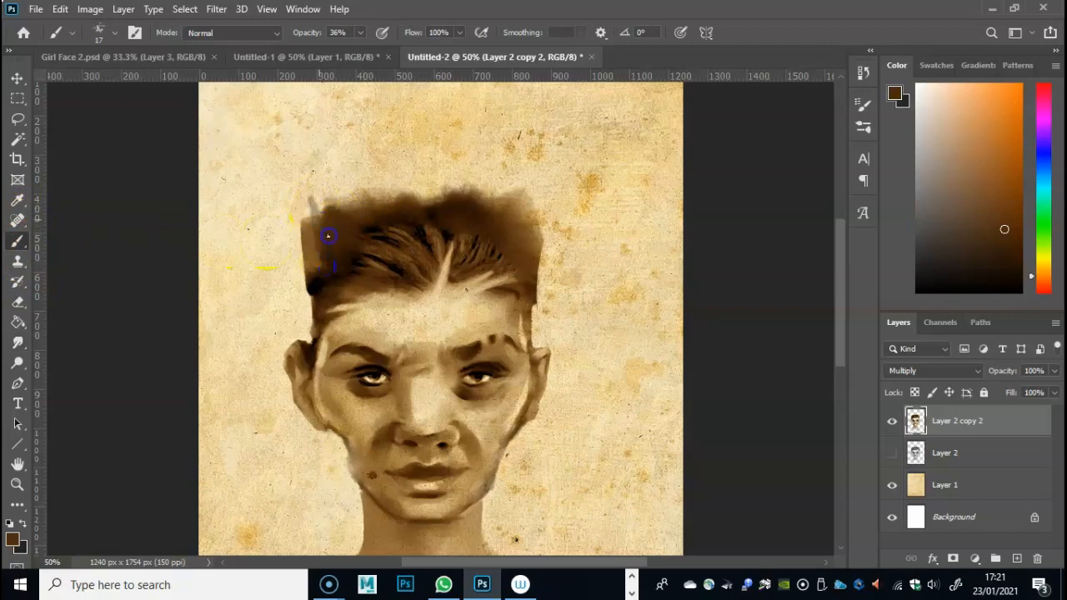
click(18, 200)
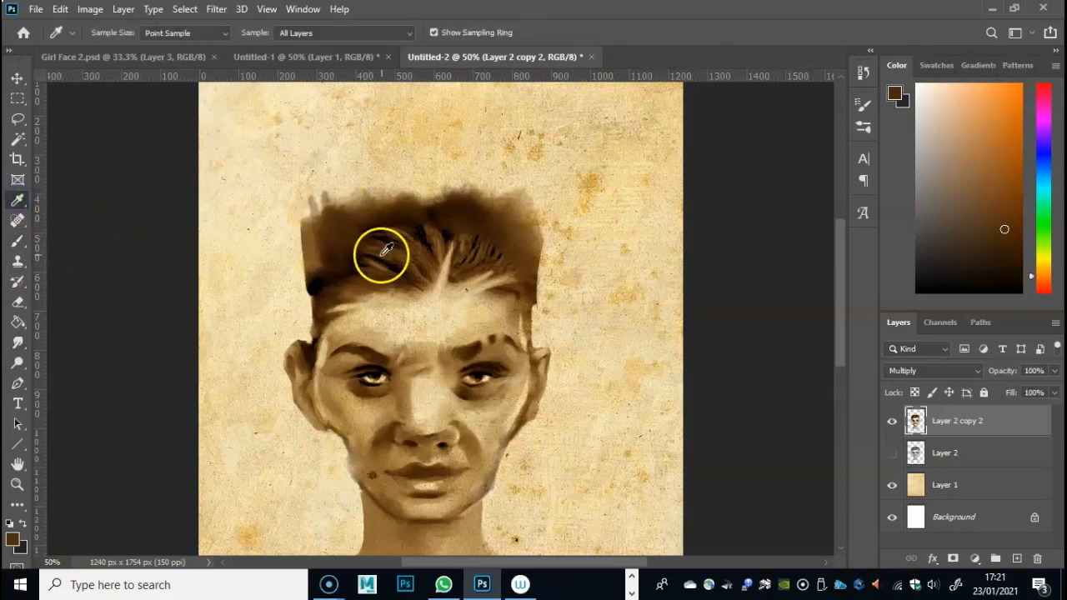
click(381, 253)
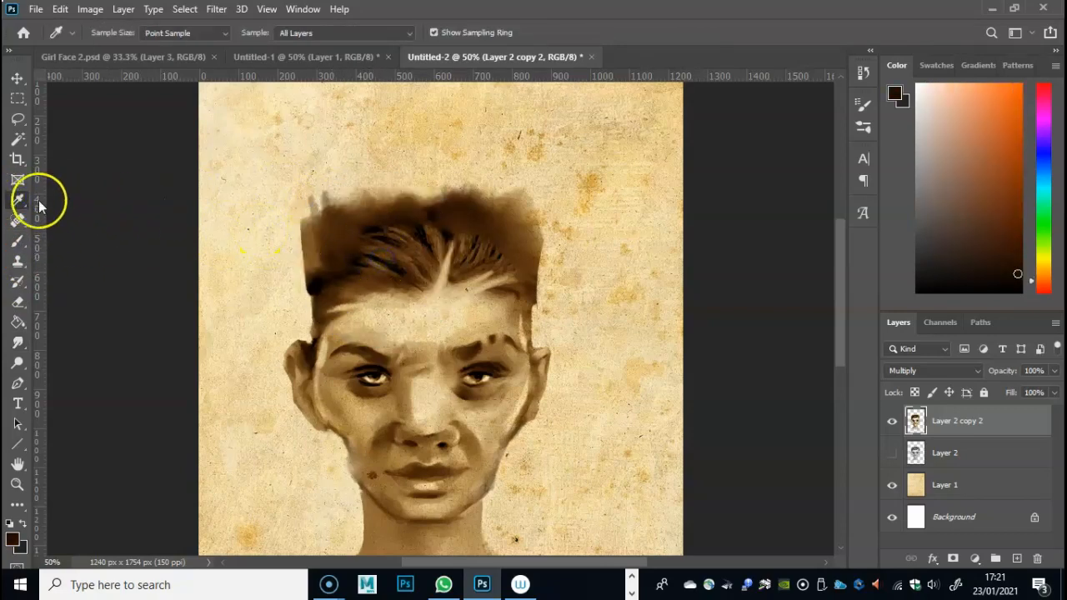
click(19, 241)
right_click(346, 178)
mouse_move(320, 203)
mouse_down()
mouse_move(332, 174)
mouse_move(317, 210)
mouse_move(313, 305)
mouse_move(297, 215)
mouse_move(306, 186)
mouse_move(364, 249)
mouse_up()
drag(361, 34, 374, 53)
mouse_move(374, 174)
mouse_down()
mouse_move(363, 220)
mouse_move(404, 163)
mouse_move(412, 207)
mouse_move(444, 205)
mouse_move(489, 167)
mouse_move(504, 219)
mouse_move(527, 231)
mouse_move(531, 213)
mouse_move(483, 159)
mouse_move(369, 169)
mouse_move(334, 191)
mouse_move(338, 177)
mouse_move(465, 161)
mouse_up()
- Move the portrait layer lower on the paper with Free Transform to make room above the hair
drag(839, 284, 845, 269)
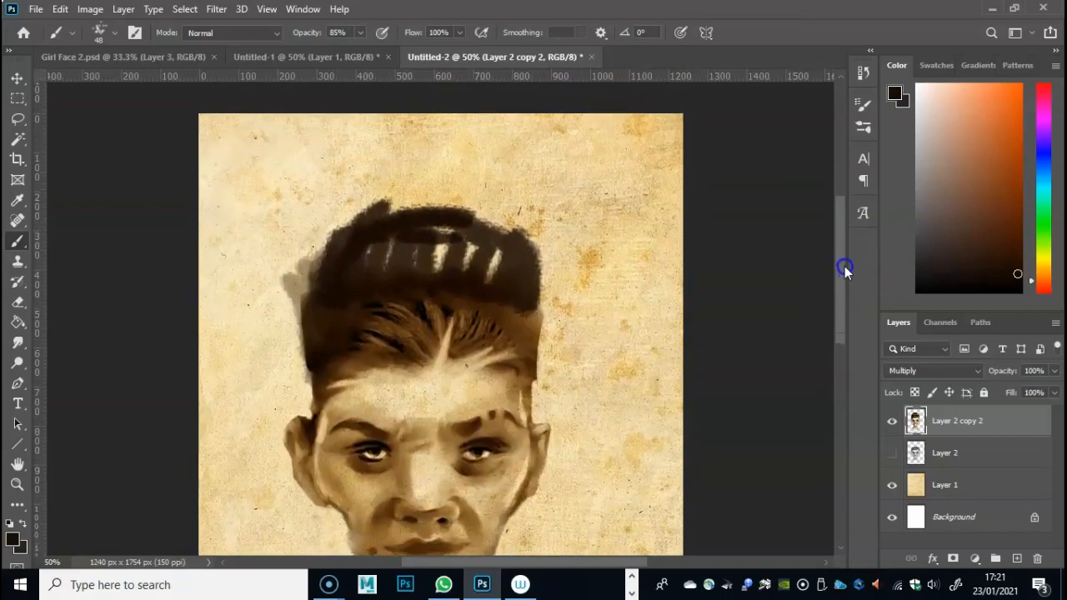
key(ctrl+t)
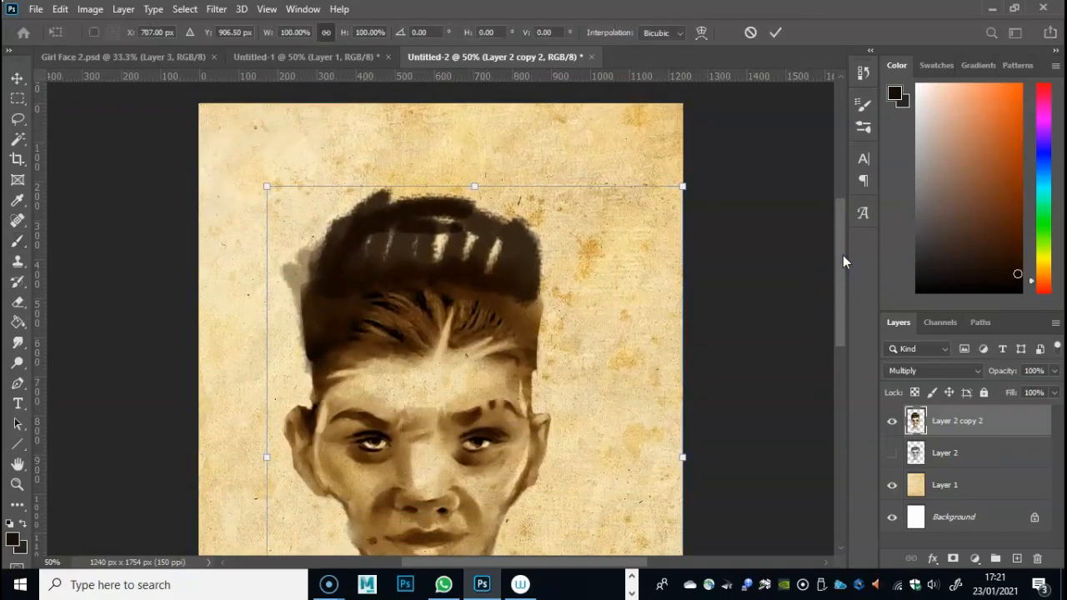
drag(447, 264, 462, 284)
key(Return)
- Paint a dark bun on top of the head and fill out the hair's sides, using the finished portrait in Girl Face 2.psd as reference
key(b)
mouse_move(397, 228)
mouse_down()
mouse_move(430, 205)
mouse_move(434, 227)
mouse_move(484, 213)
mouse_move(485, 227)
mouse_move(507, 223)
mouse_move(480, 231)
mouse_move(453, 193)
mouse_move(392, 213)
mouse_move(431, 181)
mouse_move(467, 190)
mouse_move(407, 186)
mouse_move(441, 144)
mouse_move(397, 151)
mouse_move(407, 170)
mouse_move(462, 164)
mouse_move(403, 170)
mouse_move(426, 176)
mouse_move(439, 159)
mouse_move(408, 165)
mouse_move(403, 187)
mouse_move(442, 189)
mouse_move(410, 246)
mouse_move(418, 230)
mouse_move(450, 241)
mouse_up()
click(121, 59)
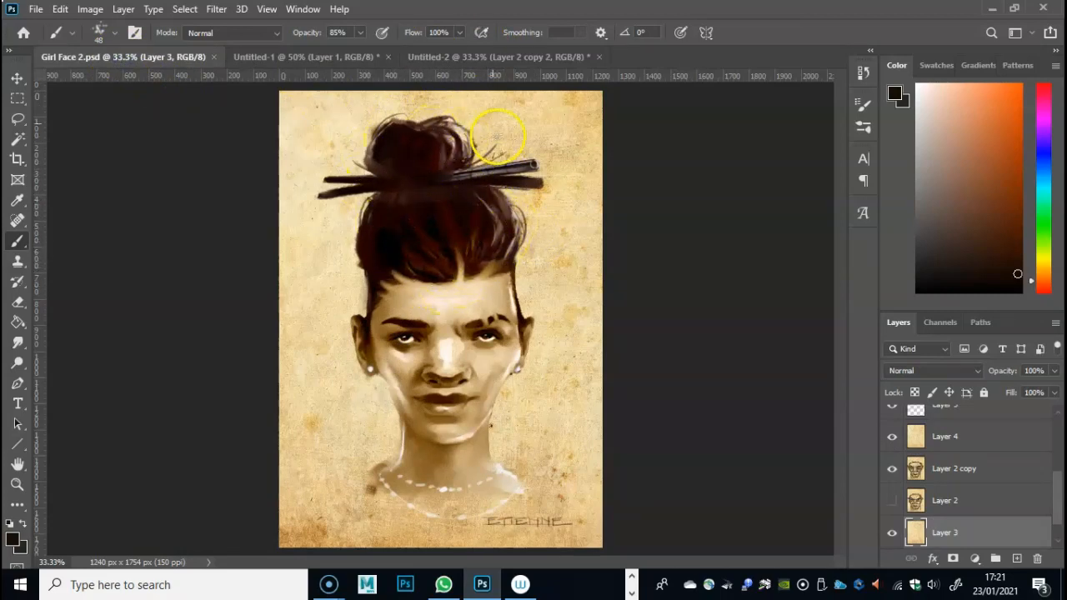
click(500, 57)
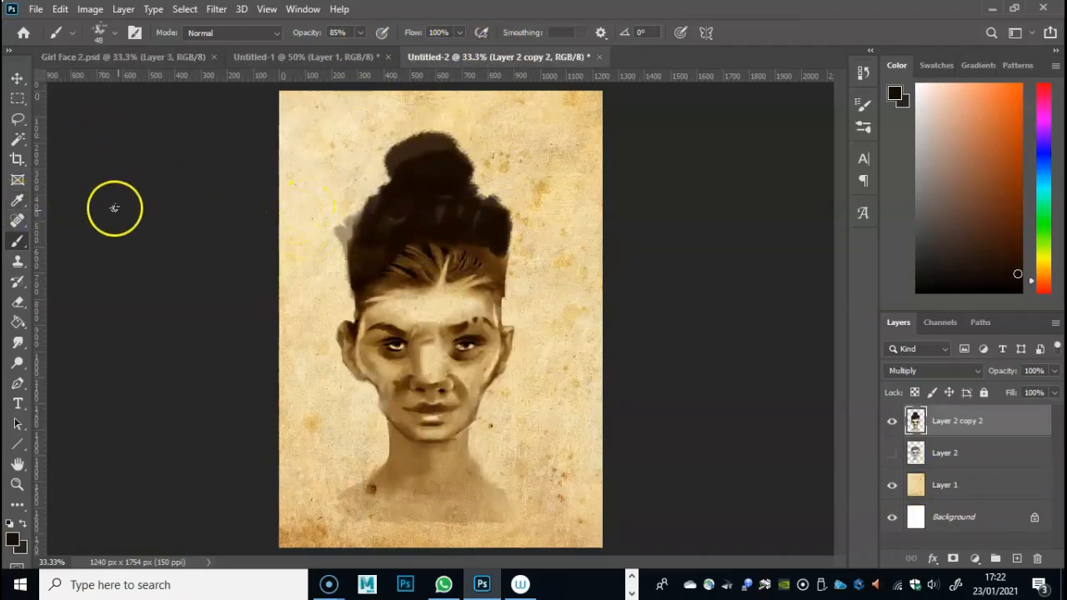
mouse_move(336, 230)
mouse_down()
mouse_move(359, 204)
mouse_move(354, 263)
mouse_up()
drag(474, 208, 505, 241)
drag(402, 191, 389, 190)
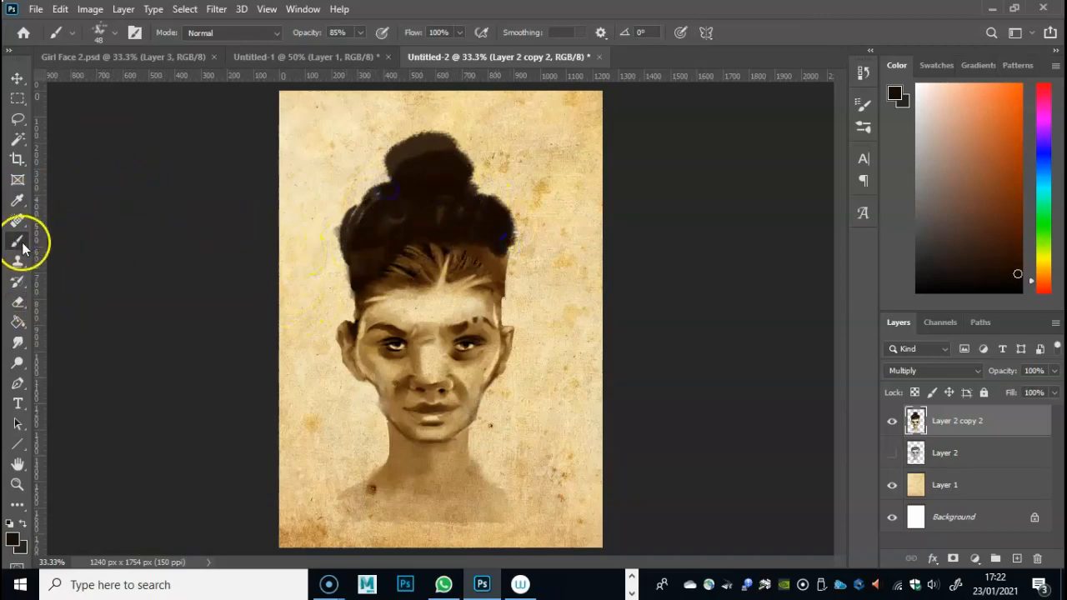
- Smudge the bun and the hair mass at 64% strength to smooth the dark strokes and soften the outer edges
click(17, 342)
mouse_move(344, 202)
mouse_down()
mouse_move(361, 229)
mouse_move(353, 224)
mouse_up()
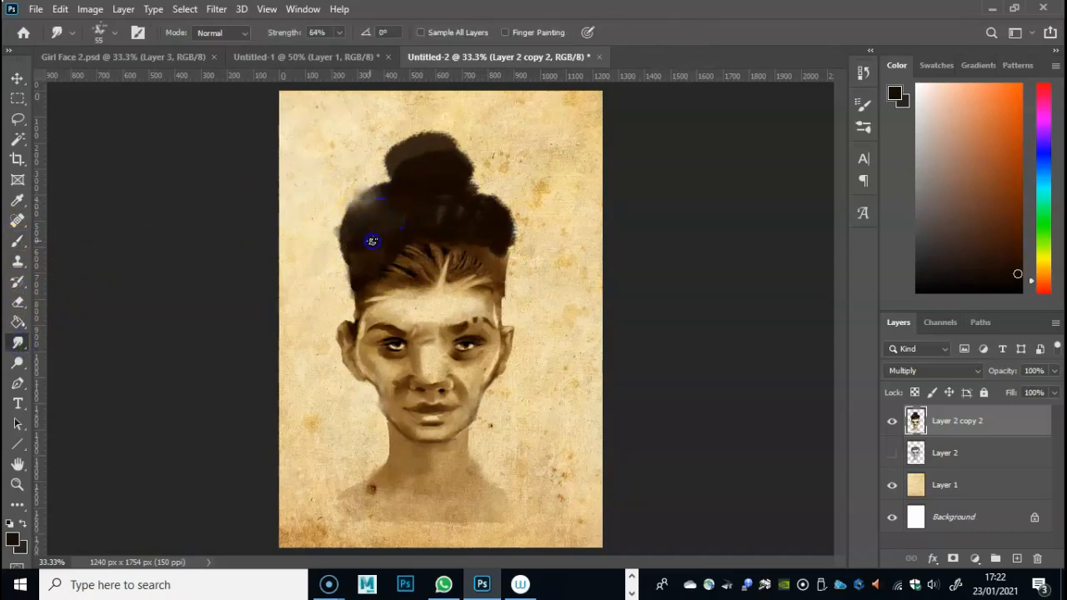
mouse_move(349, 275)
mouse_down()
mouse_move(348, 310)
mouse_move(396, 291)
mouse_move(386, 226)
mouse_move(413, 254)
mouse_up()
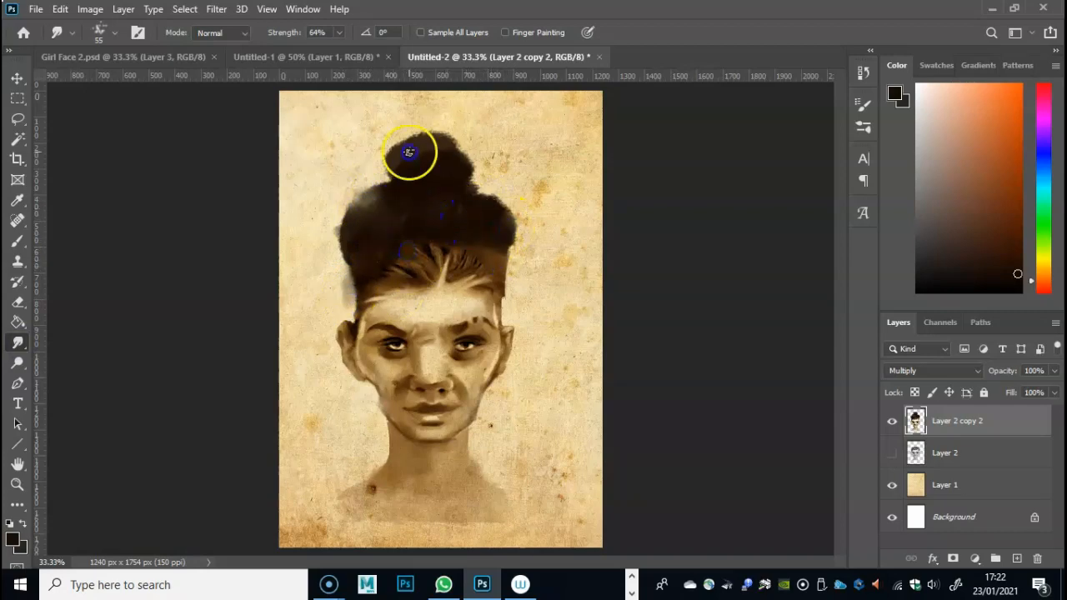
drag(446, 169, 374, 169)
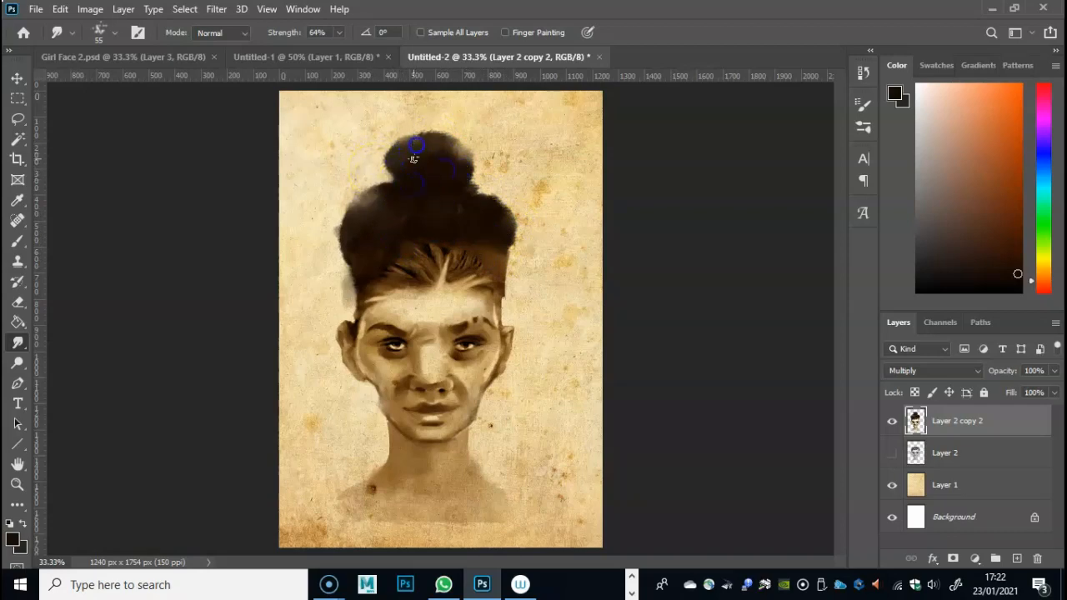
mouse_move(460, 166)
mouse_down()
mouse_move(476, 214)
mouse_move(509, 227)
mouse_up()
mouse_move(498, 263)
mouse_down()
mouse_move(508, 211)
mouse_move(488, 200)
mouse_move(498, 241)
mouse_move(456, 208)
mouse_move(487, 198)
mouse_move(462, 232)
mouse_up()
drag(386, 193, 387, 186)
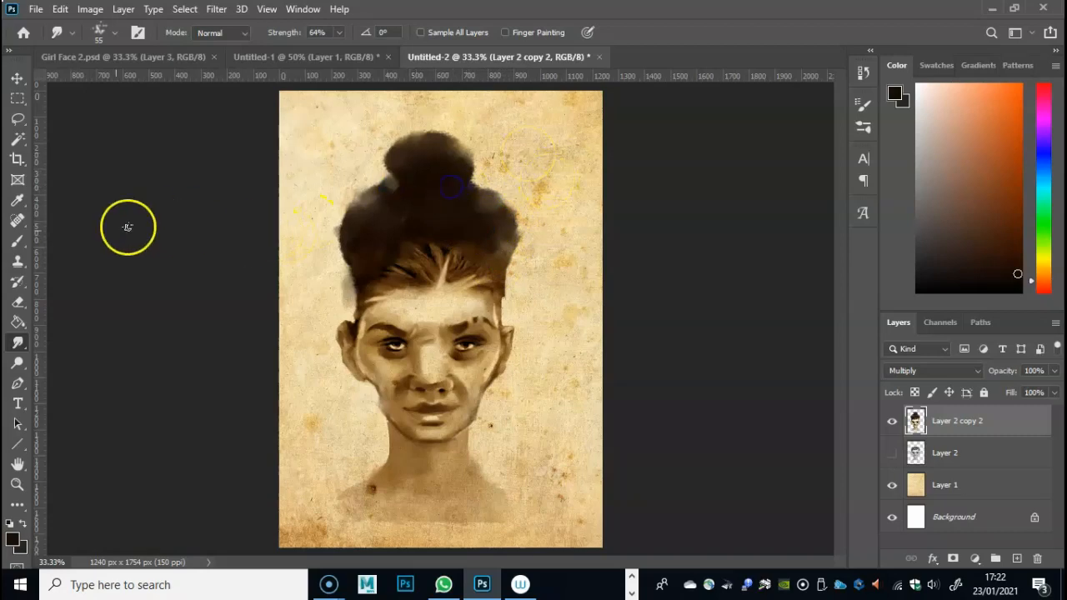
- Sample a lighter brown from the hairline and paint strands up the right side of the hair with the Brush at 51% opacity
click(17, 200)
click(425, 261)
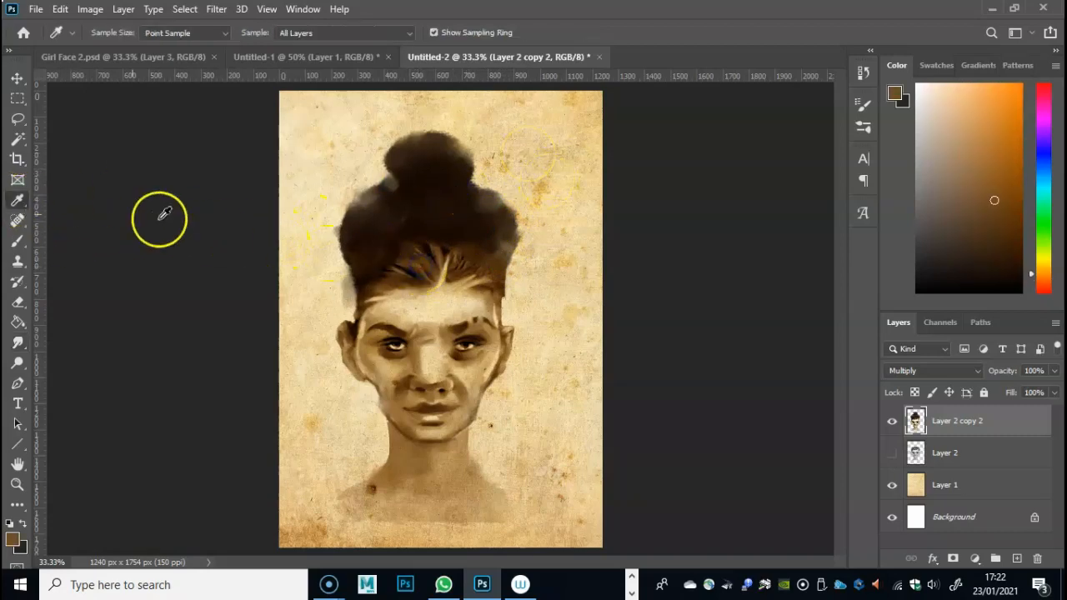
click(18, 241)
drag(469, 234, 464, 254)
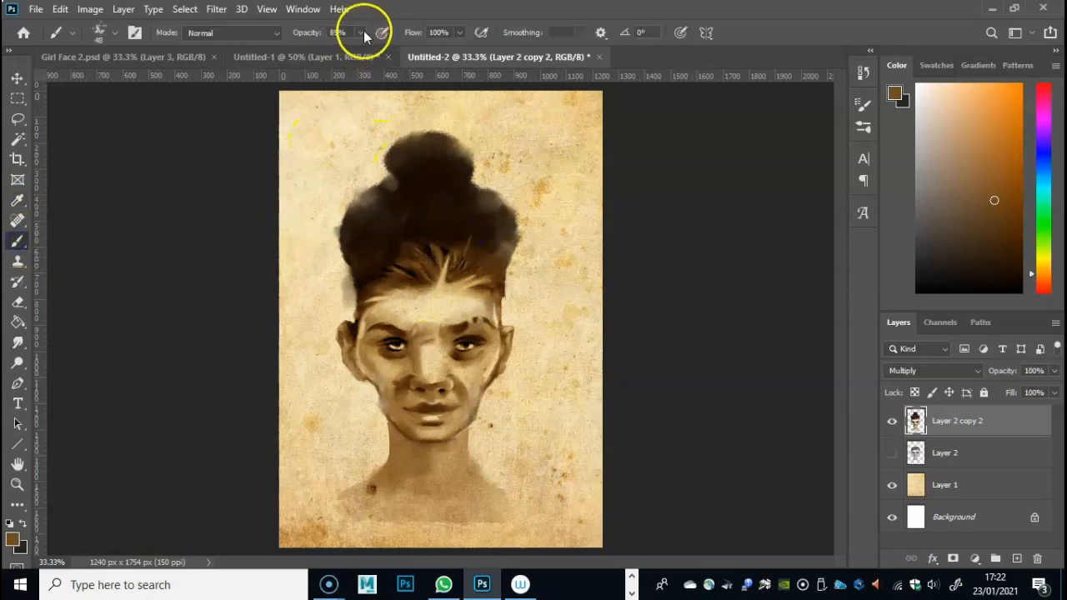
drag(473, 210, 459, 258)
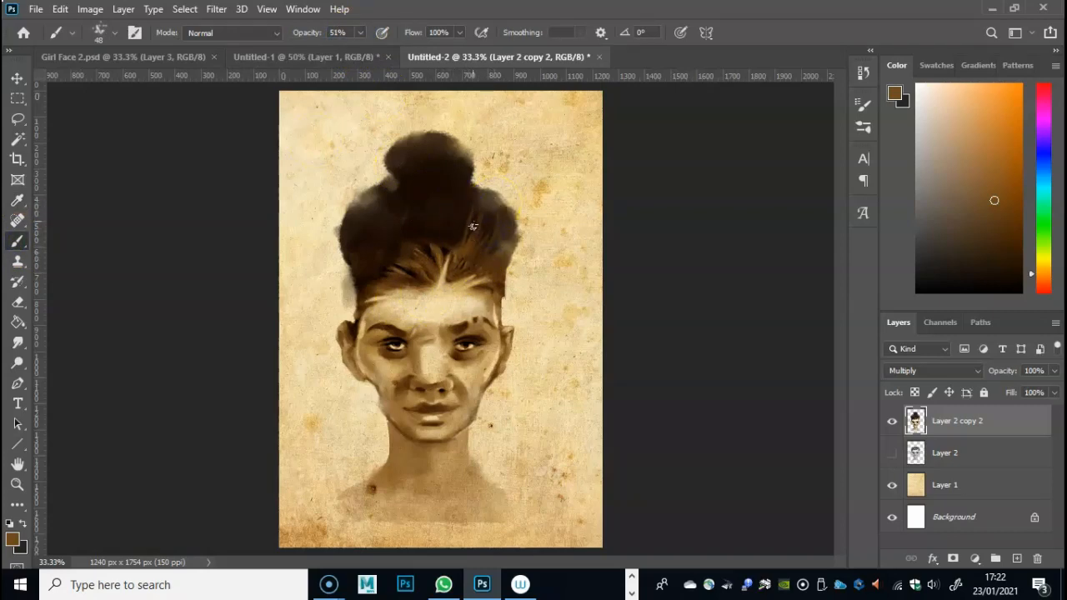
- Paint curved lighter brown strands from the hairline up to the bun's base across the middle and left side of the hair
mouse_move(474, 204)
mouse_down()
mouse_move(485, 273)
mouse_move(484, 184)
mouse_move(482, 209)
mouse_move(438, 230)
mouse_move(488, 196)
mouse_move(479, 192)
mouse_move(499, 244)
mouse_move(500, 207)
mouse_move(417, 239)
mouse_move(471, 212)
mouse_move(437, 200)
mouse_move(449, 230)
mouse_move(427, 264)
mouse_move(448, 243)
mouse_move(426, 205)
mouse_move(412, 213)
mouse_move(433, 268)
mouse_move(401, 209)
mouse_move(422, 250)
mouse_move(430, 196)
mouse_move(418, 199)
mouse_move(424, 208)
mouse_move(402, 200)
mouse_move(415, 218)
mouse_move(400, 200)
mouse_move(412, 200)
mouse_move(371, 223)
mouse_move(376, 274)
mouse_up()
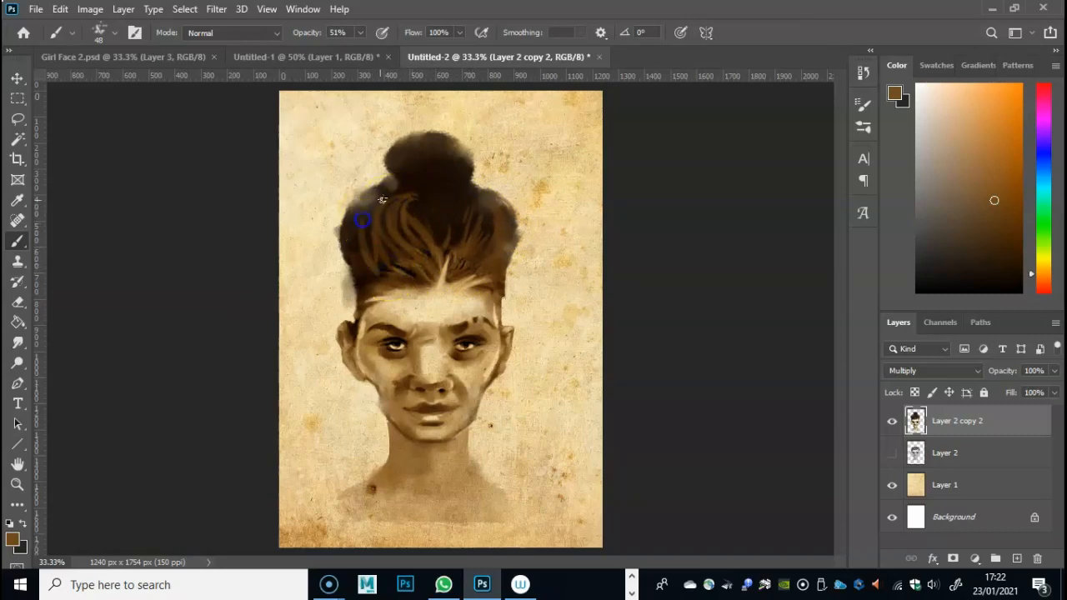
drag(366, 207, 368, 283)
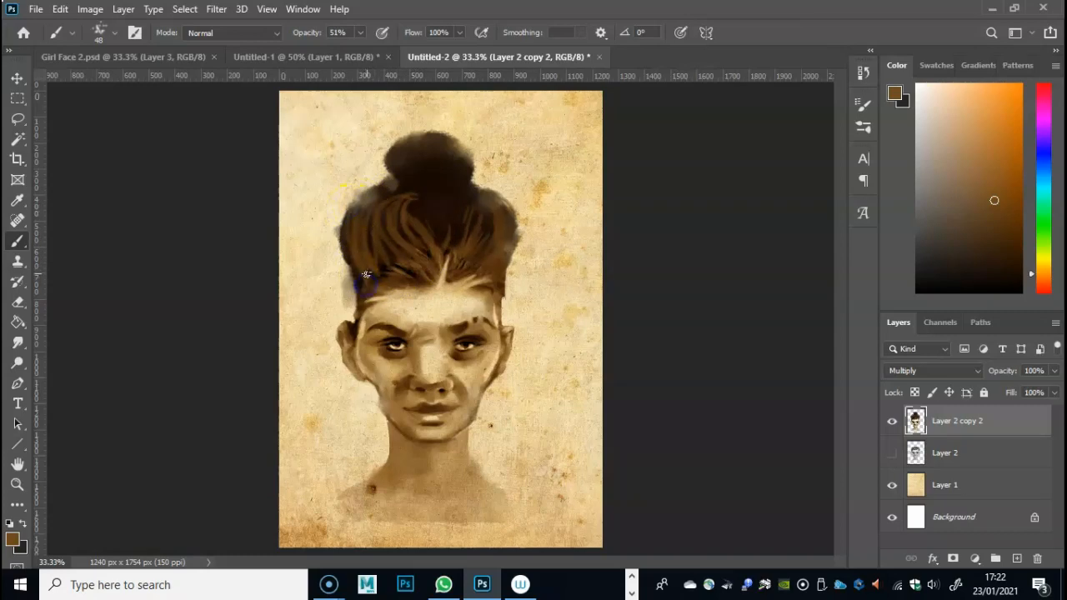
drag(382, 204, 383, 264)
drag(416, 192, 365, 245)
drag(368, 199, 426, 196)
mouse_move(420, 217)
mouse_down()
mouse_move(440, 193)
mouse_move(451, 249)
mouse_move(444, 190)
mouse_move(463, 208)
mouse_move(426, 196)
mouse_up()
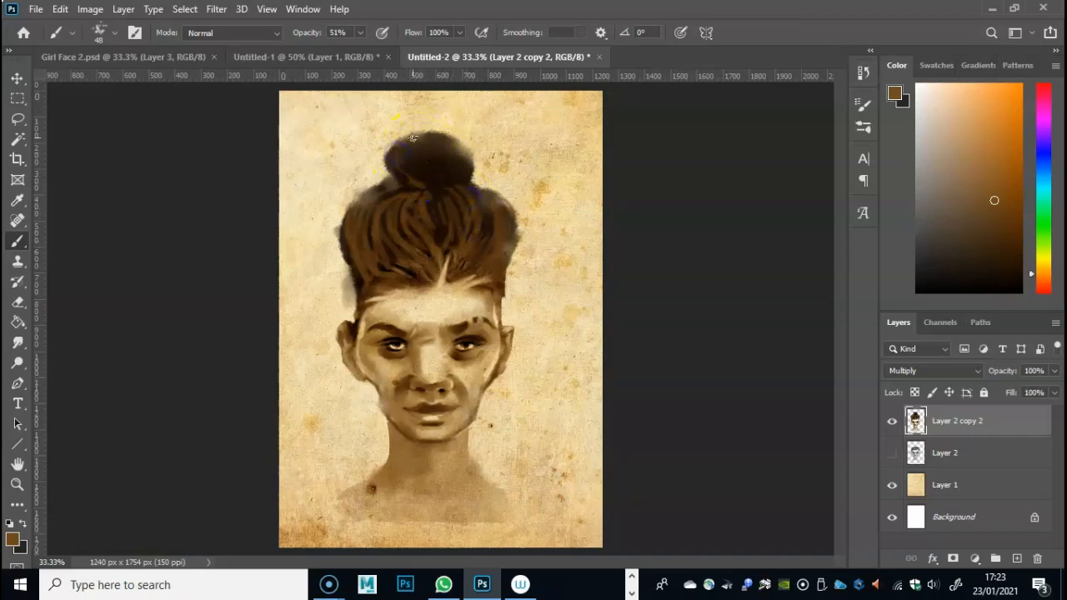
- Reduce the brush size to 31 px and paint lighter brown strands over the bun and the centre of the hair below it
right_click(412, 158)
drag(523, 195, 514, 197)
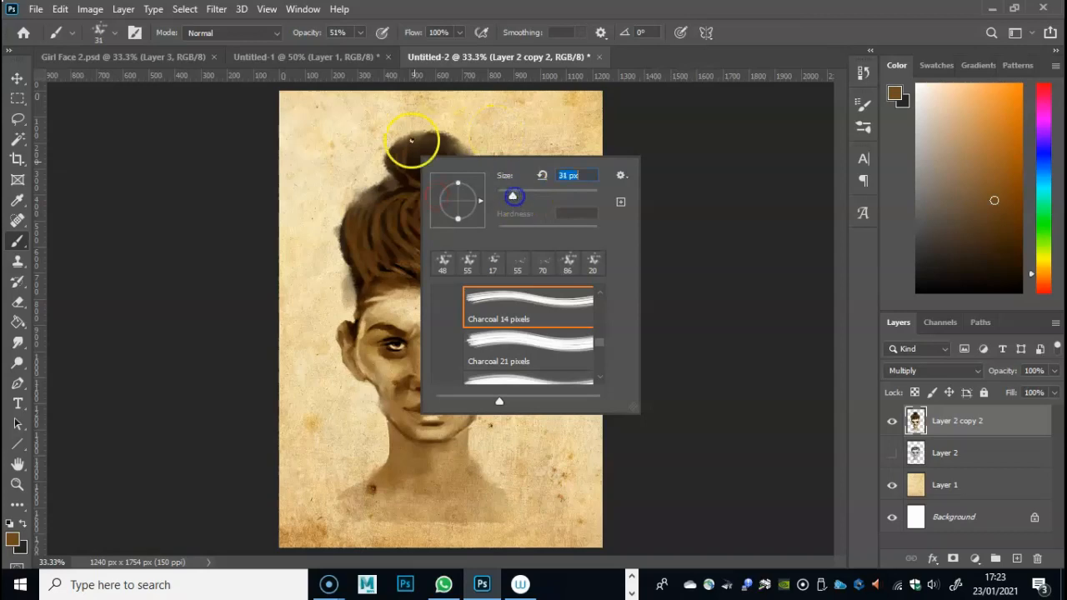
click(406, 161)
drag(429, 147, 442, 164)
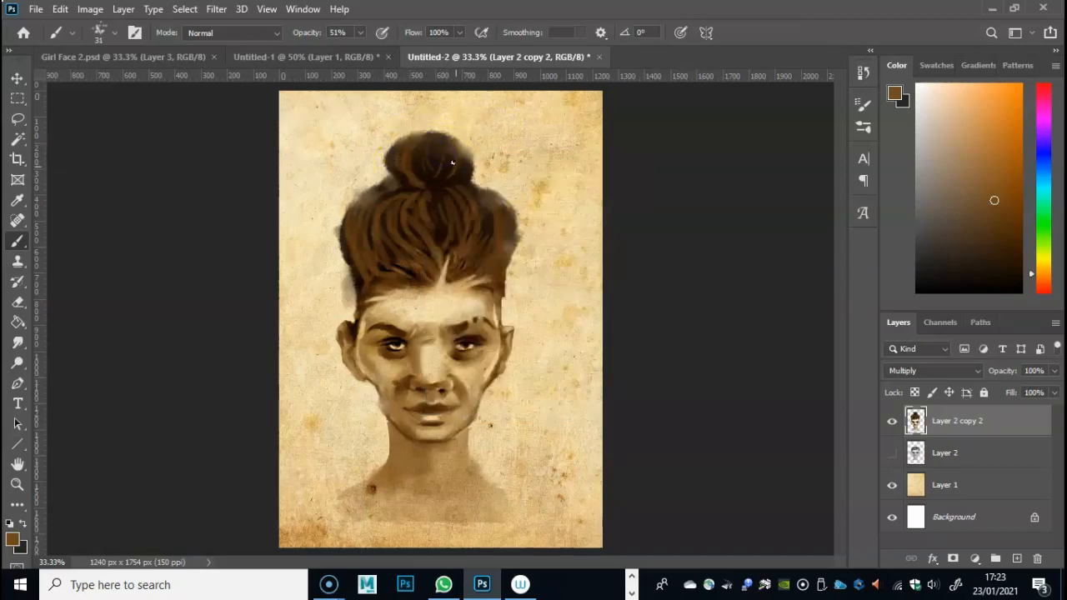
drag(437, 208, 440, 247)
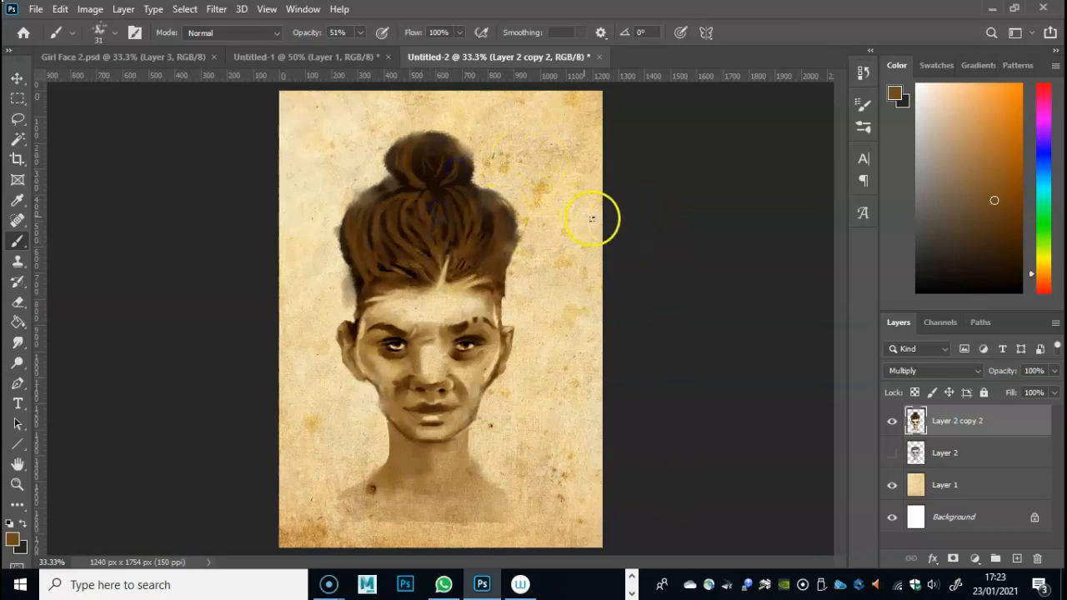
- Choose a light peach foreground colour and paint highlight strands down the right side of the hair
click(12, 539)
drag(462, 170, 509, 122)
click(796, 107)
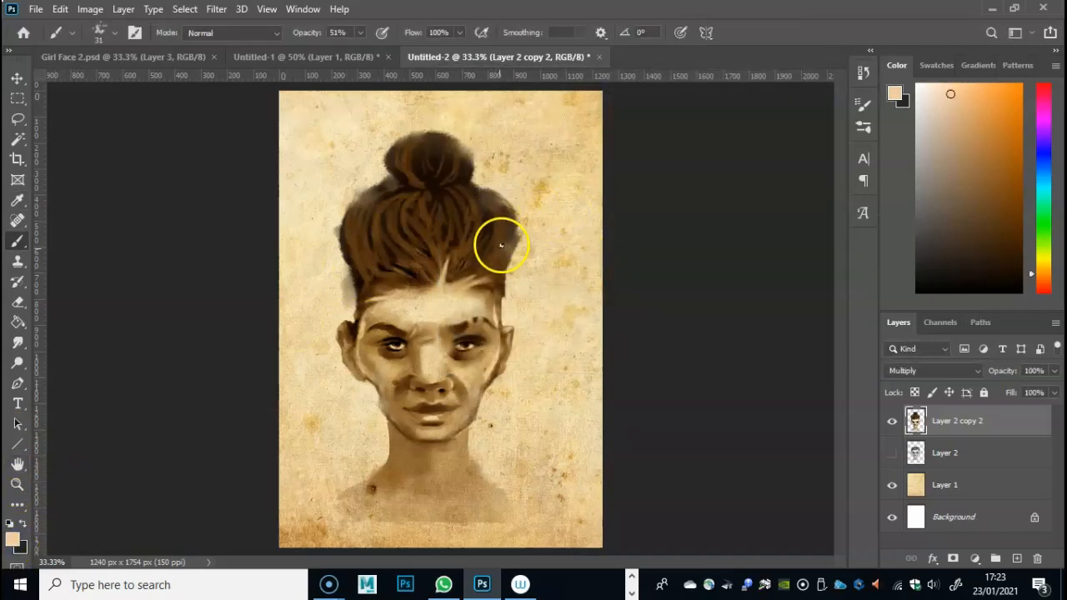
mouse_move(496, 207)
mouse_down()
mouse_move(505, 228)
mouse_move(478, 266)
mouse_up()
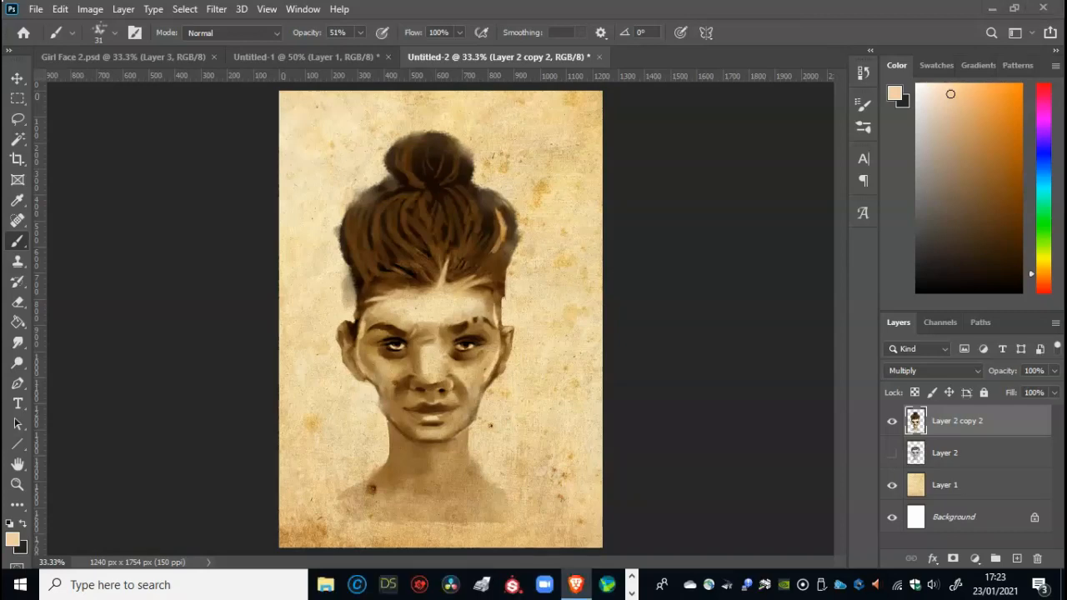
click(491, 227)
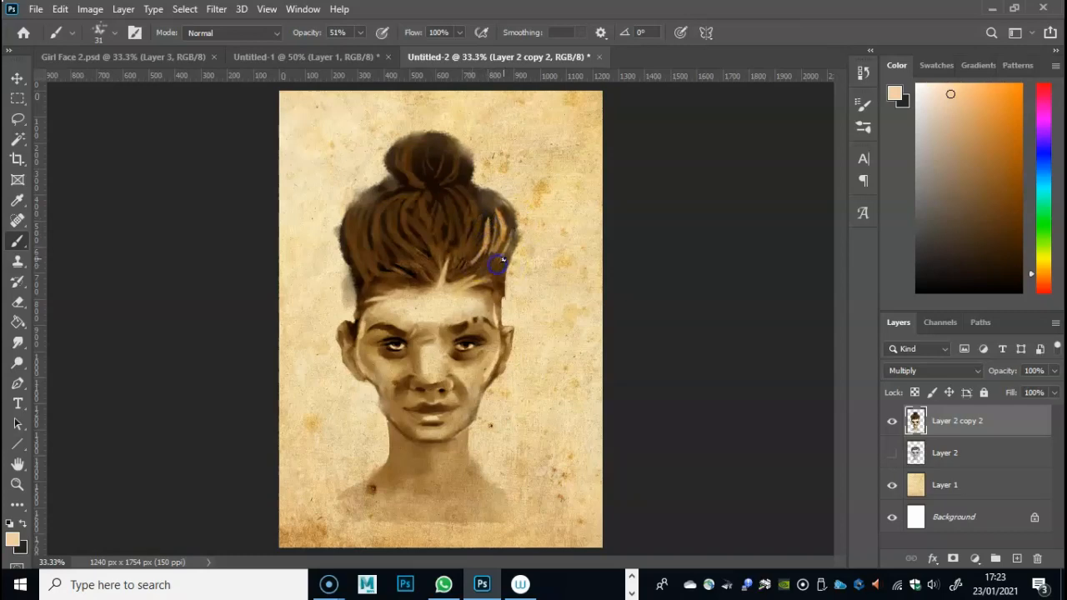
- Smudge the highlight strands on the right side of the hair at 64% strength to blend them in
click(18, 342)
drag(473, 208, 491, 231)
mouse_move(459, 192)
mouse_down()
mouse_move(508, 230)
mouse_move(477, 190)
mouse_move(503, 246)
mouse_move(476, 246)
mouse_up()
drag(476, 242, 475, 238)
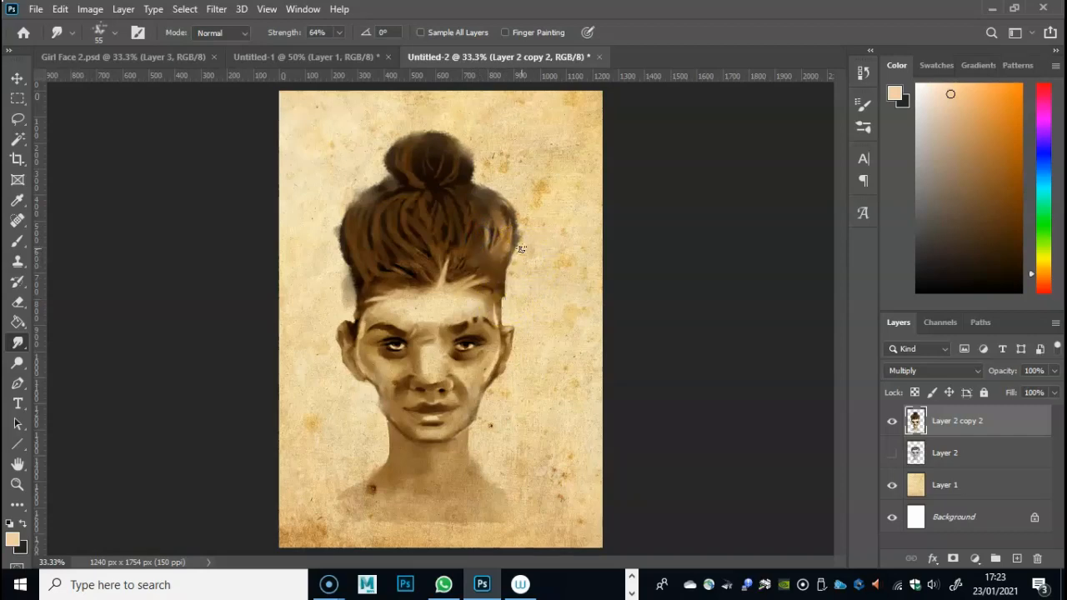
- Lower the Smudge strength to 25% and blend the strands across the left side, middle and hairline of the hair
drag(375, 229, 370, 256)
drag(338, 31, 337, 54)
click(393, 203)
mouse_move(400, 196)
mouse_down()
mouse_move(362, 230)
mouse_move(406, 203)
mouse_move(456, 219)
mouse_up()
click(399, 203)
click(433, 206)
click(397, 258)
drag(380, 280, 379, 290)
- Choose dark brown 472e11 and paint with the Brush around the bun's base and outer edge to fill out its shape
click(17, 241)
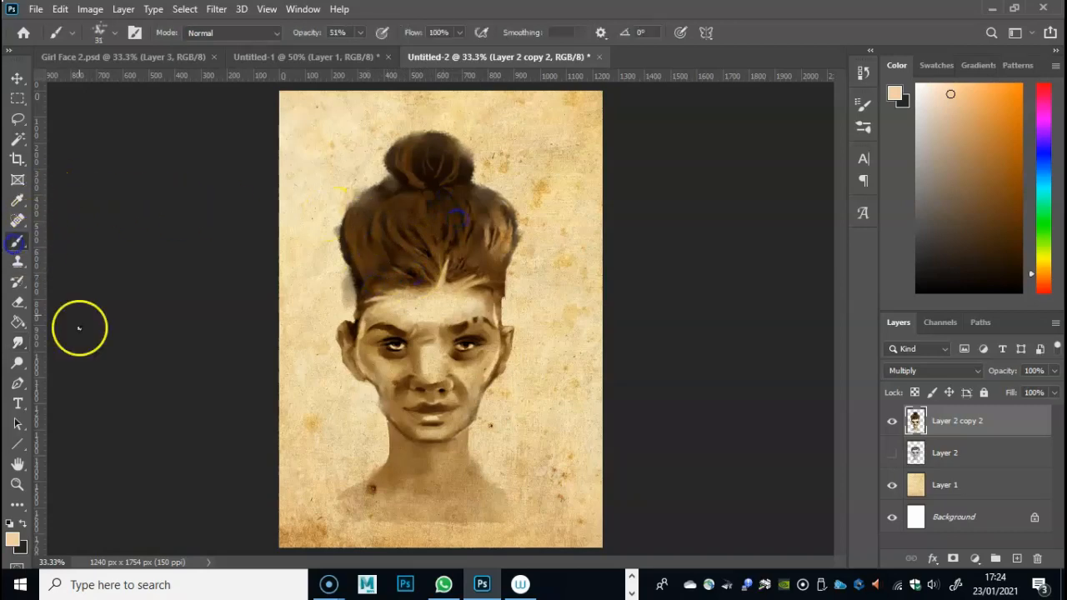
click(11, 532)
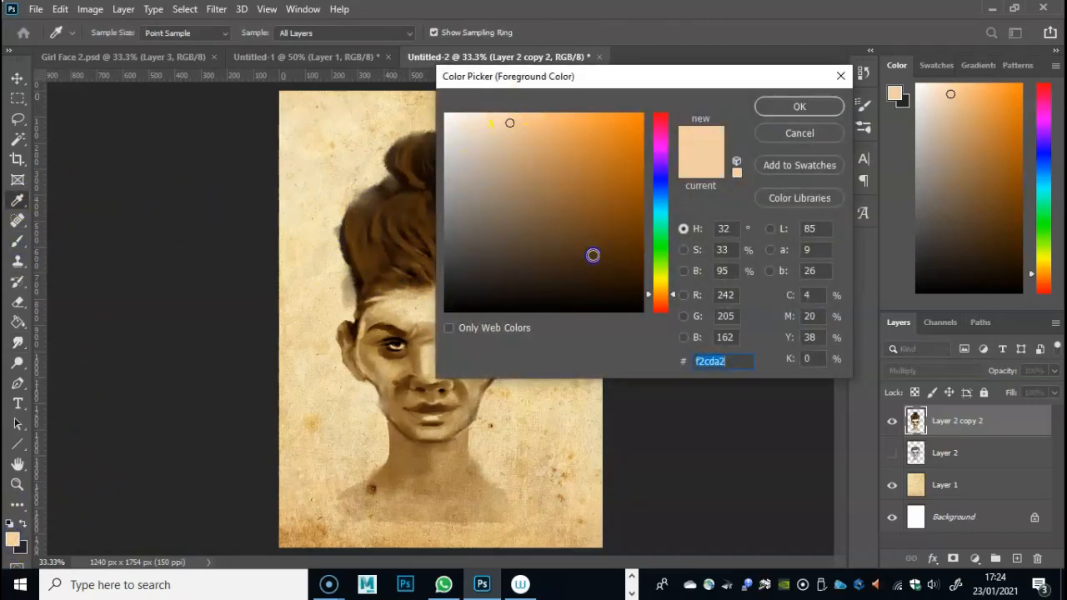
click(593, 255)
click(798, 106)
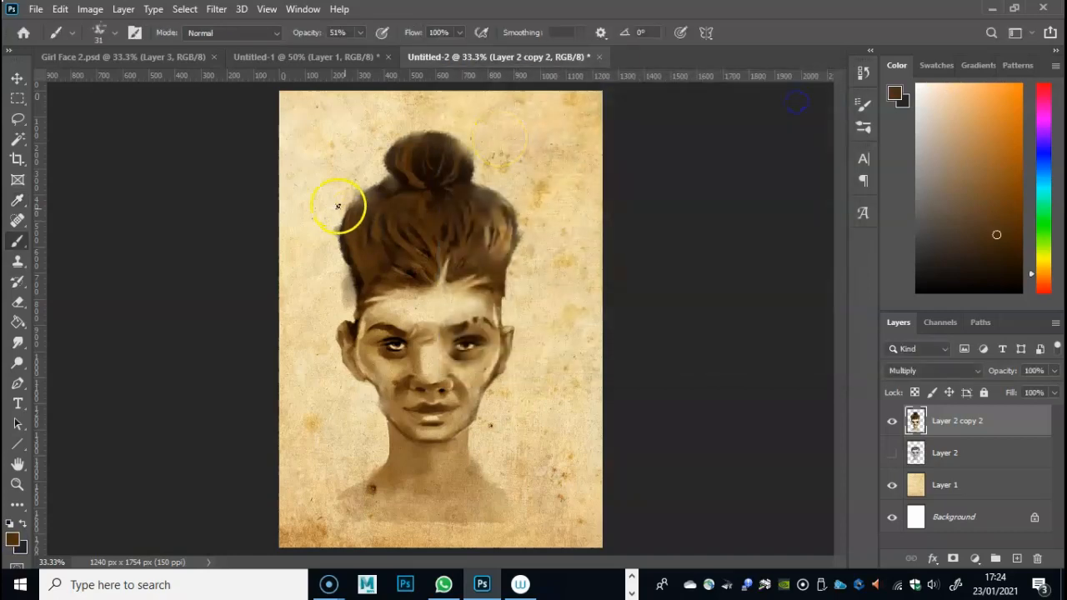
mouse_move(382, 184)
mouse_down()
mouse_move(369, 197)
mouse_move(398, 187)
mouse_up()
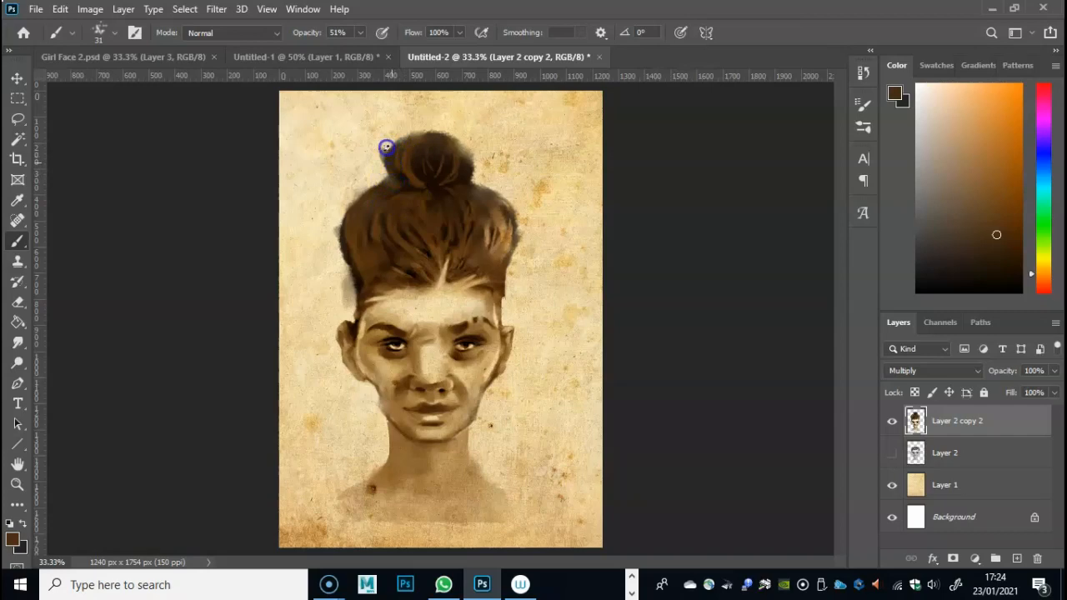
mouse_move(395, 143)
mouse_down()
mouse_move(442, 136)
mouse_move(469, 147)
mouse_up()
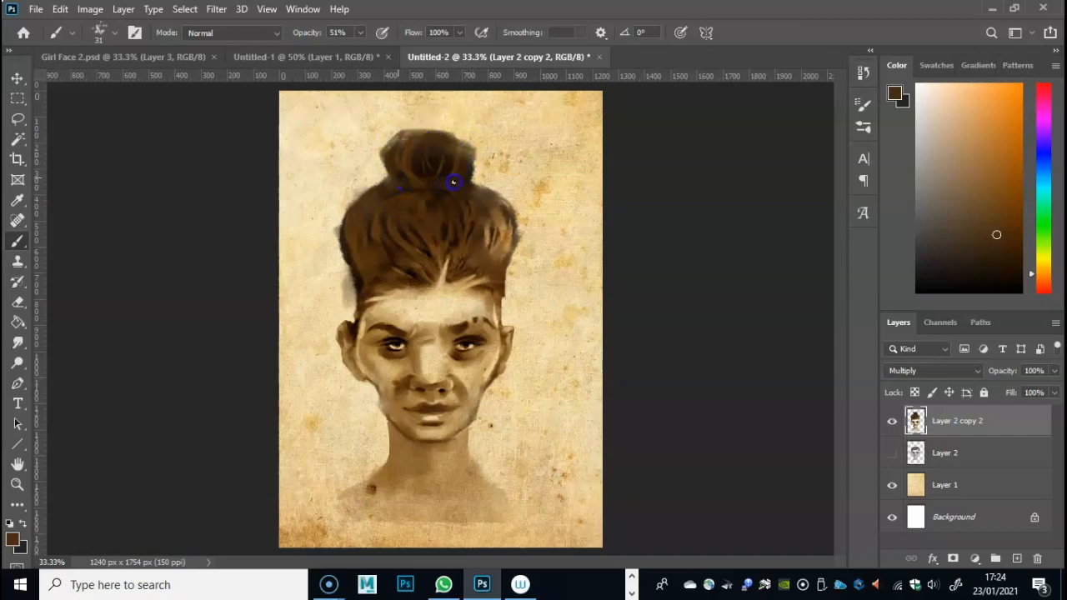
- Choose a darker, near-black brown and paint fine strands along the left outer edge of the hair down to the temple
click(13, 539)
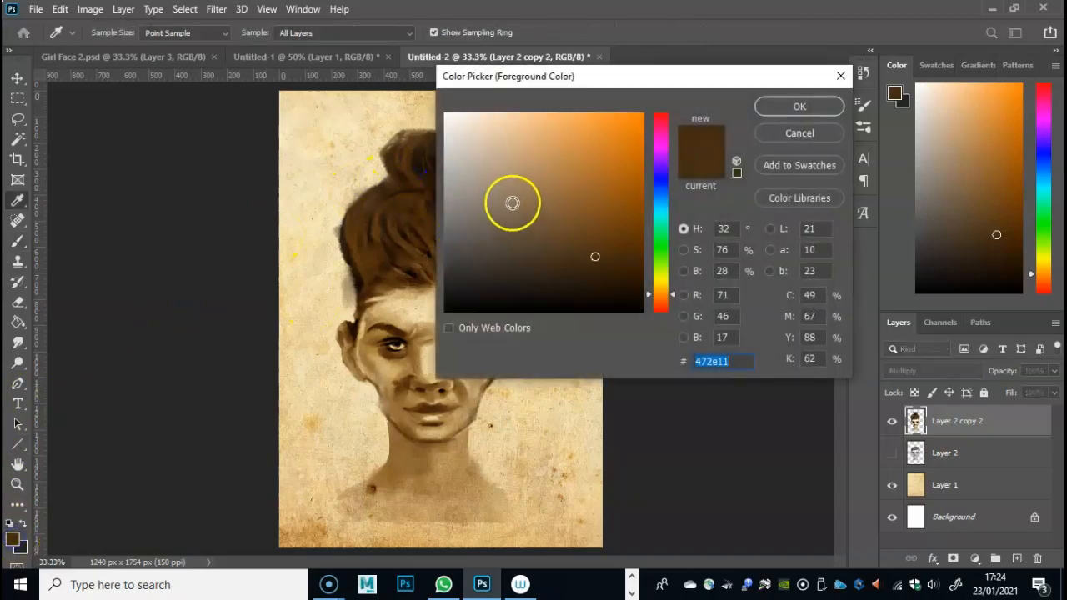
click(610, 283)
click(798, 106)
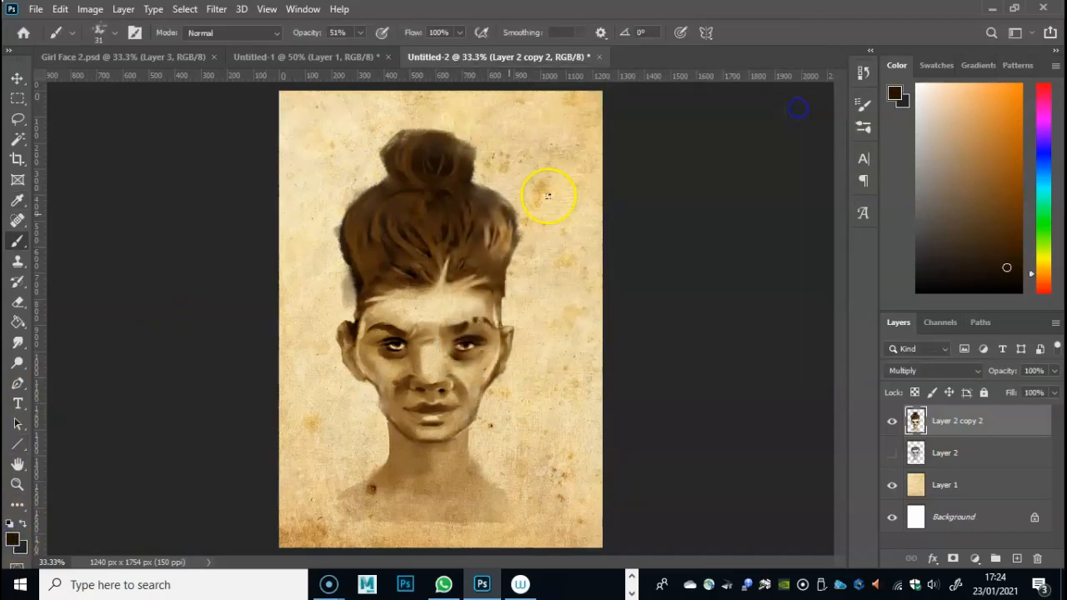
mouse_move(419, 190)
mouse_down()
mouse_move(393, 178)
mouse_move(395, 188)
mouse_move(355, 208)
mouse_move(381, 181)
mouse_move(347, 237)
mouse_move(338, 209)
mouse_up()
drag(356, 274, 361, 293)
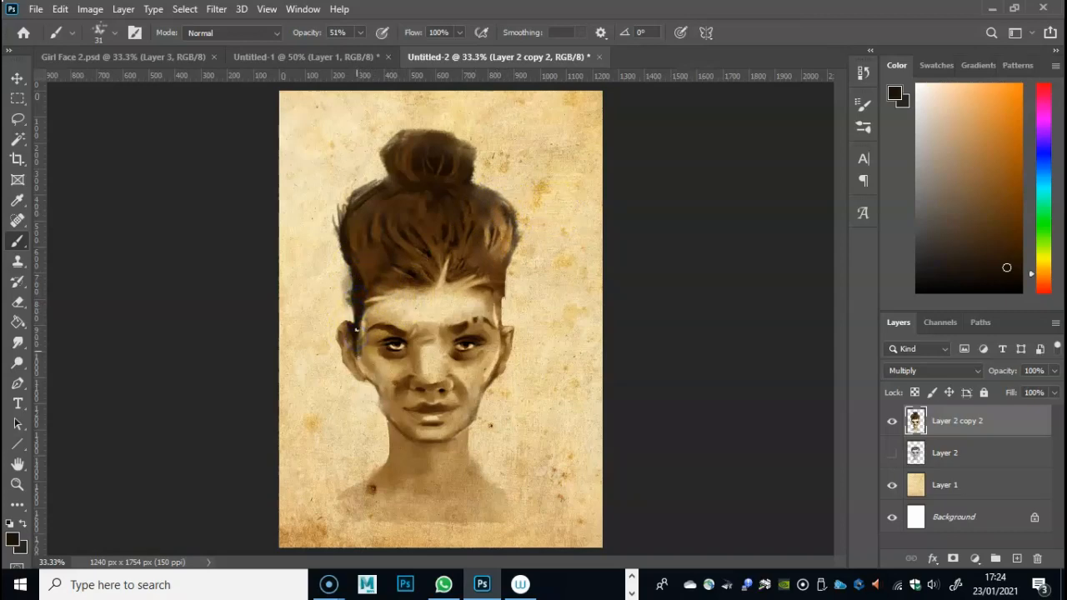
- Paint thin loose strands hanging in front of both ears to jaw level and darken the hair's right edge
drag(359, 298, 358, 381)
drag(362, 343, 364, 417)
drag(502, 305, 508, 401)
drag(502, 300, 506, 401)
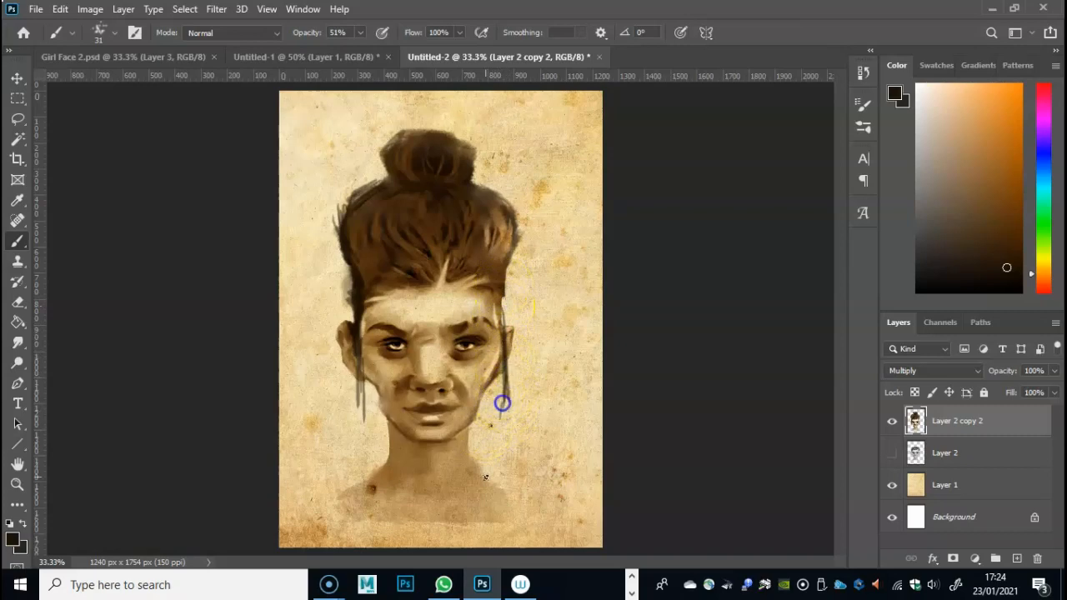
mouse_move(506, 249)
mouse_down()
mouse_move(504, 273)
mouse_move(508, 221)
mouse_move(506, 249)
mouse_up()
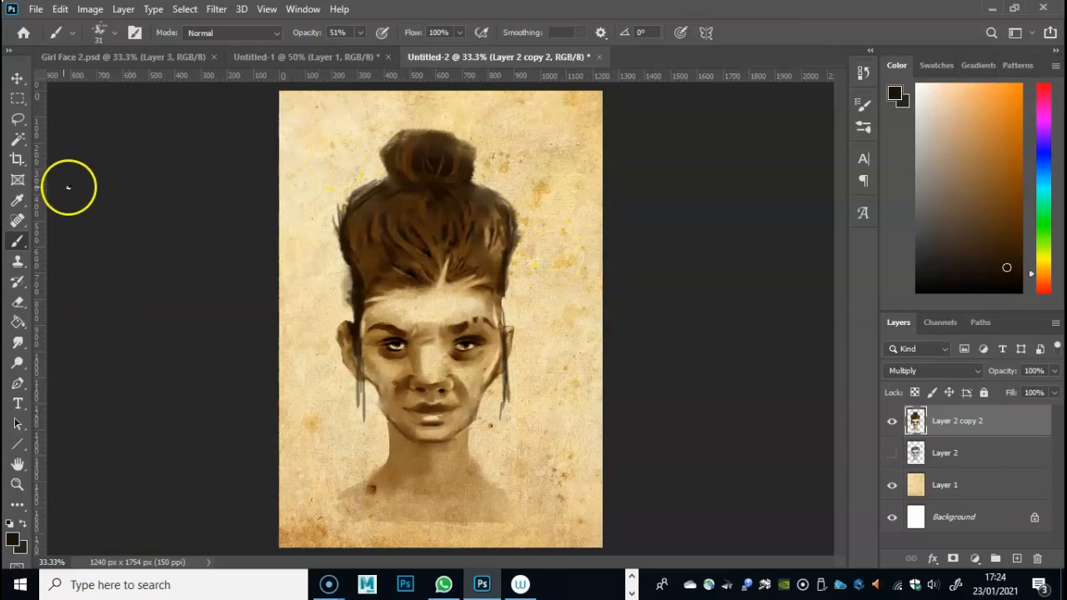
- Select the hair and bun above the brows with a rectangular marquee, cut them and paste them as a new layer
click(18, 97)
drag(307, 112, 564, 306)
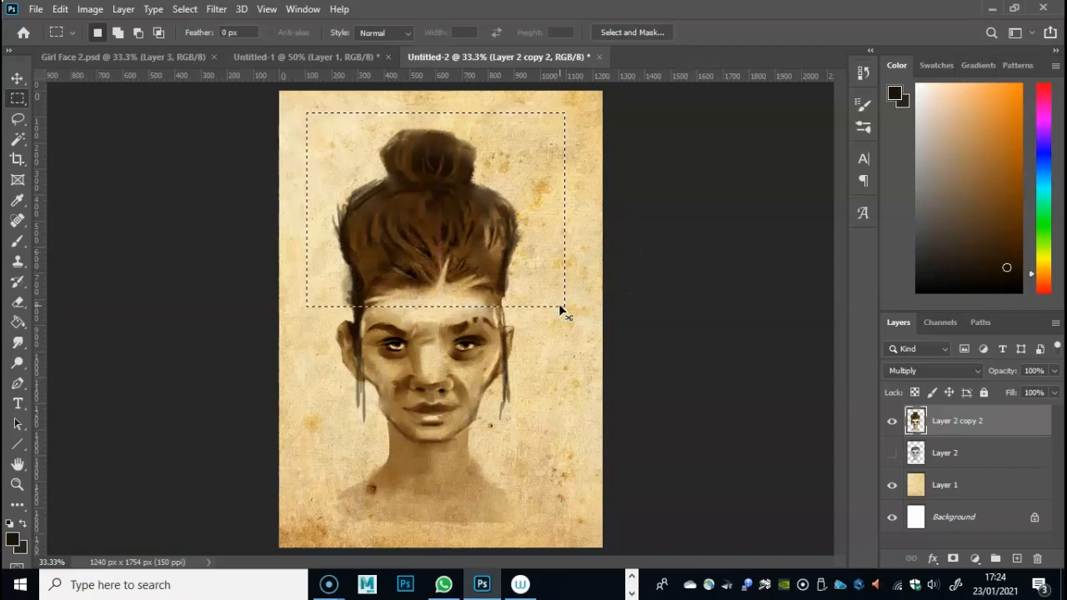
key(Delete)
key(ctrl+d)
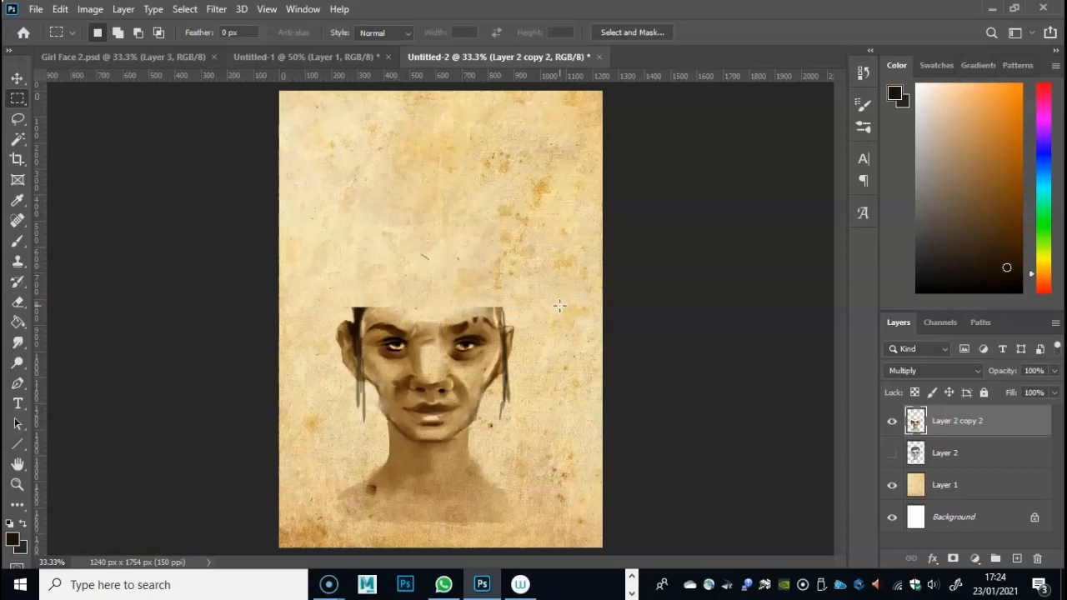
key(ctrl+v)
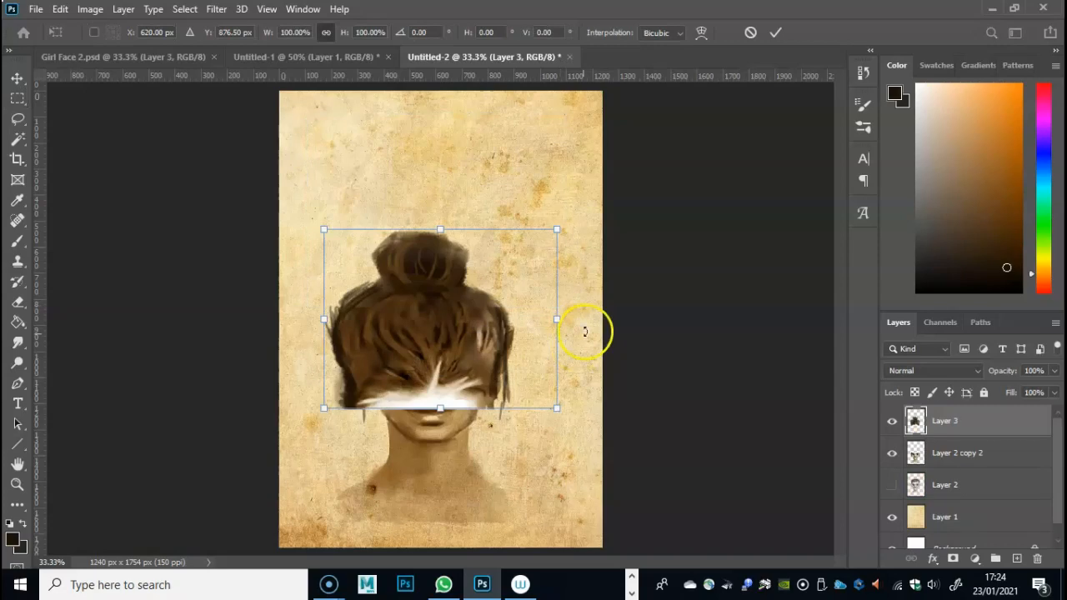
- Move the pasted hair back onto the head and transform it to about three quarters of its height, fitting its width to the face
drag(474, 347, 482, 241)
drag(453, 128, 452, 174)
drag(403, 254, 400, 256)
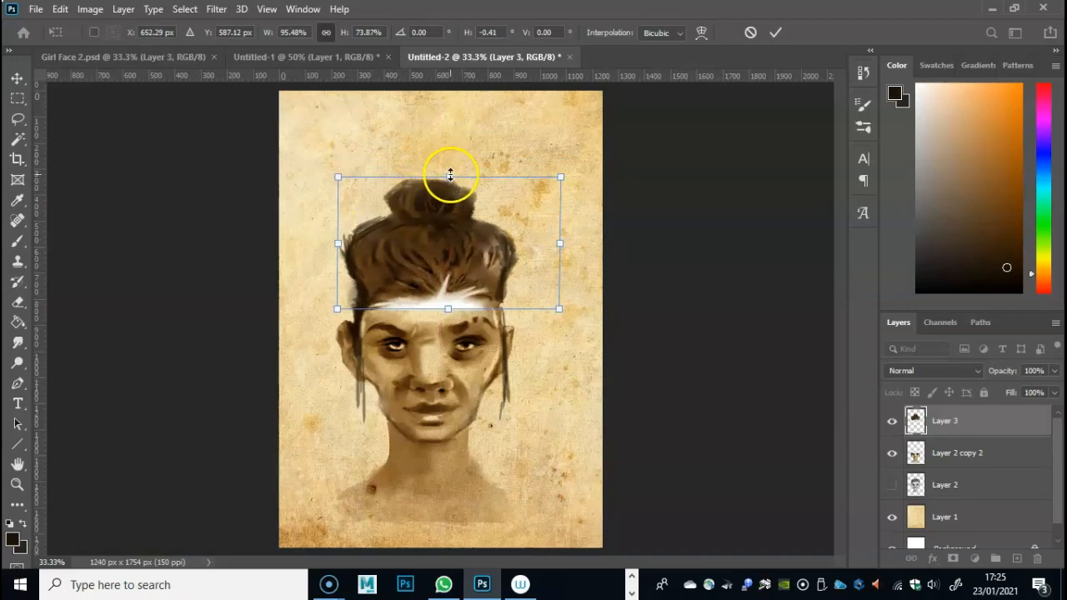
right_click(451, 176)
ctrl+click(448, 178)
drag(448, 177, 448, 194)
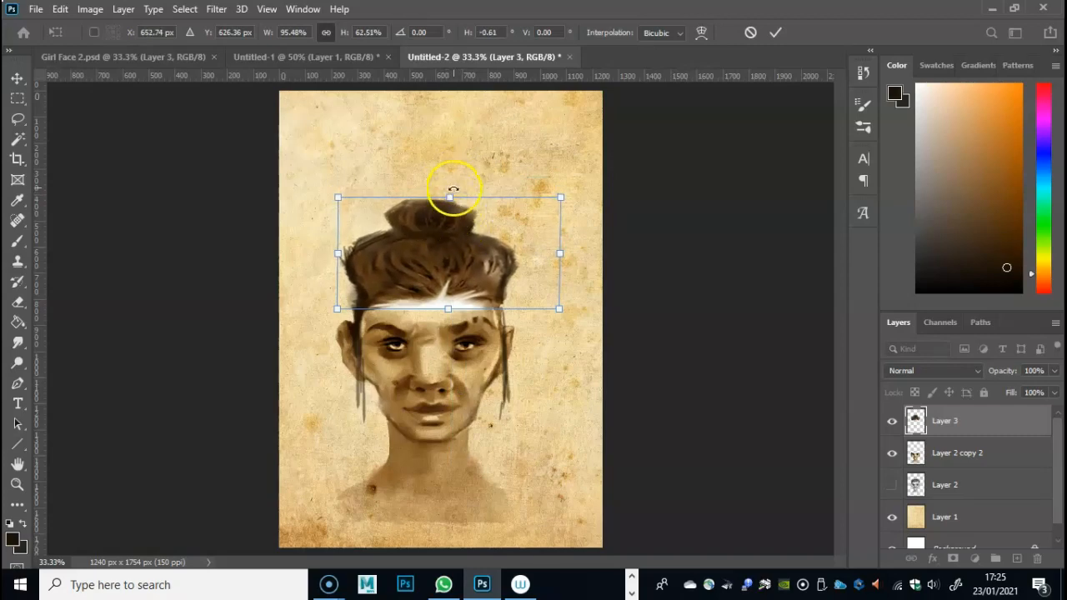
drag(451, 197, 455, 175)
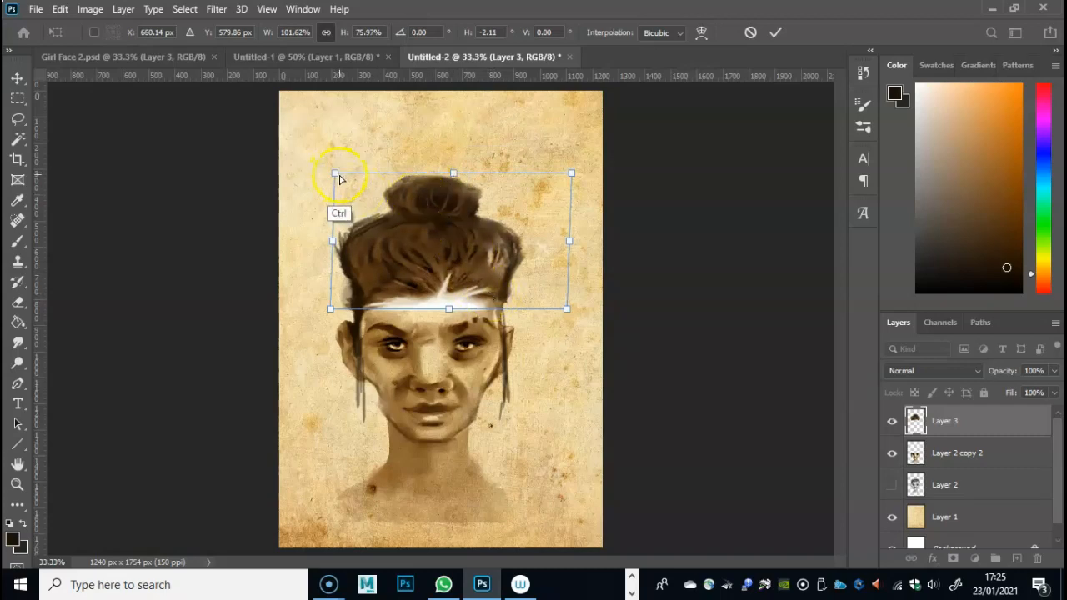
drag(336, 175, 327, 170)
key(Return)
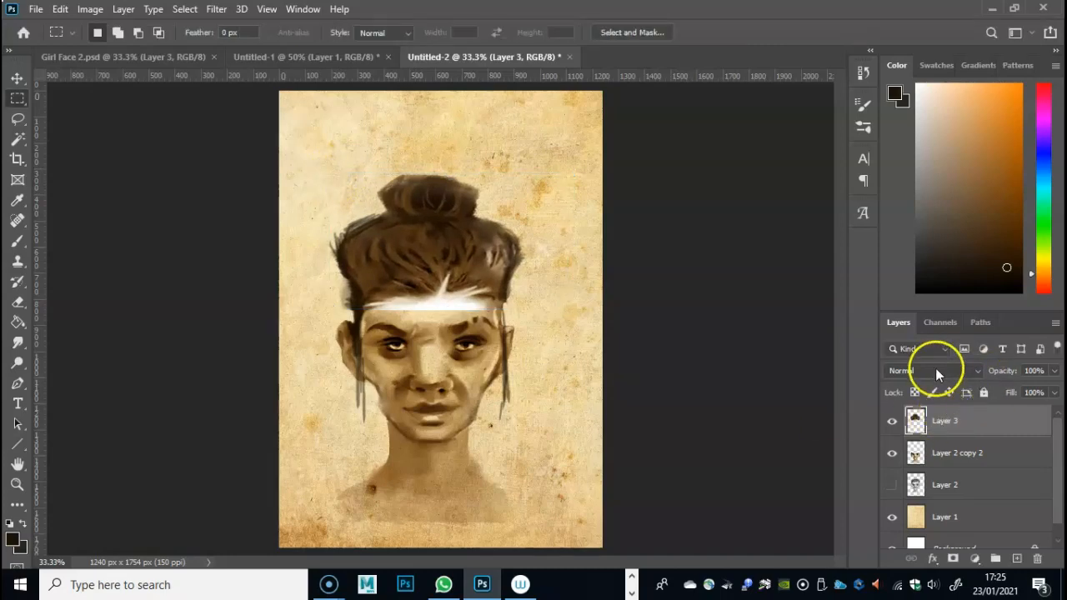
- Set the pasted hair layer's blend mode to Multiply and merge it down into Layer 2 copy 2
click(942, 371)
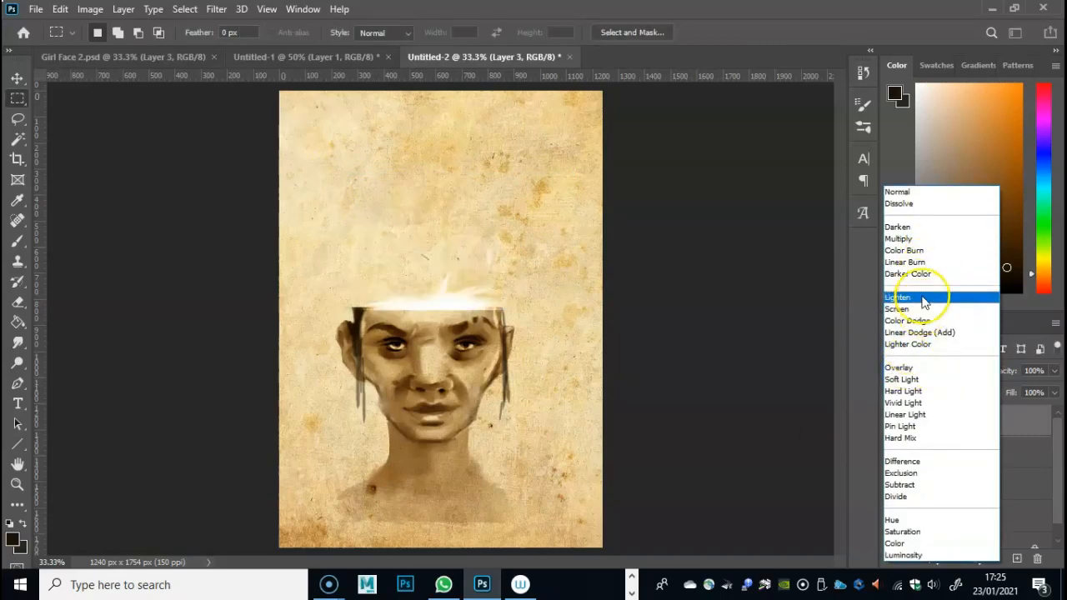
click(900, 240)
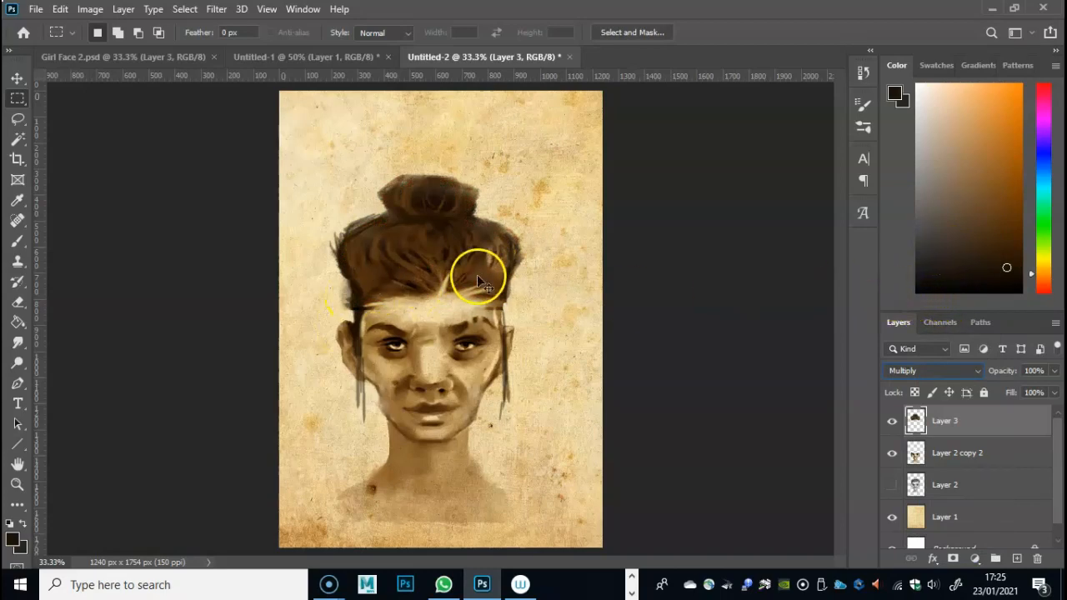
key(ctrl+e)
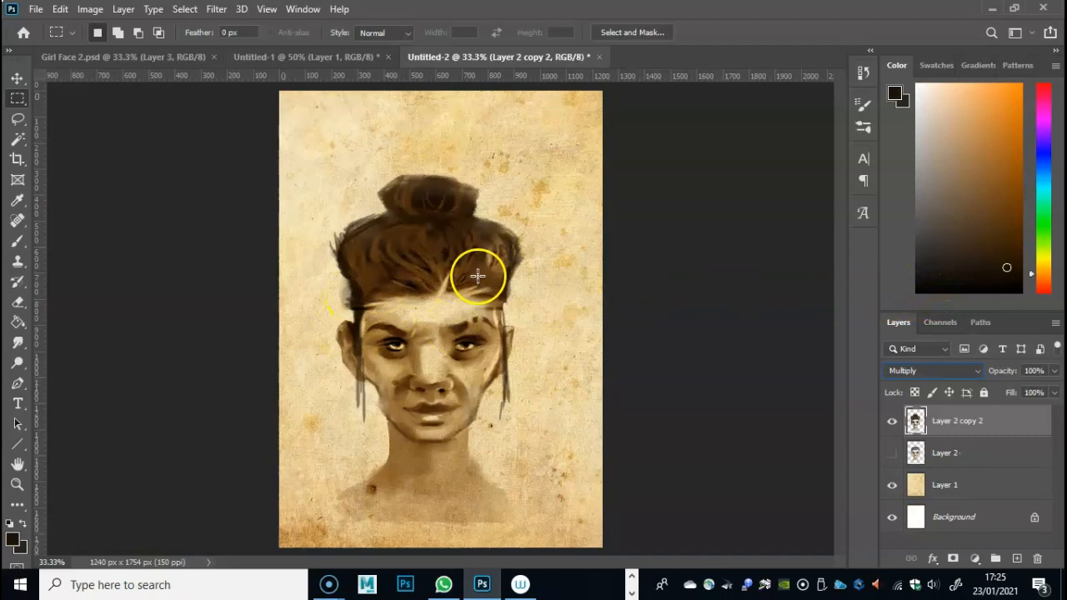
- Erase the rough outer edges of the hair on both sides and around the bun to tidy the silhouette
click(17, 302)
mouse_move(321, 262)
mouse_down()
mouse_move(353, 201)
mouse_move(324, 259)
mouse_move(357, 209)
mouse_move(334, 269)
mouse_move(345, 221)
mouse_move(332, 247)
mouse_move(344, 281)
mouse_move(337, 238)
mouse_up()
drag(498, 218, 522, 246)
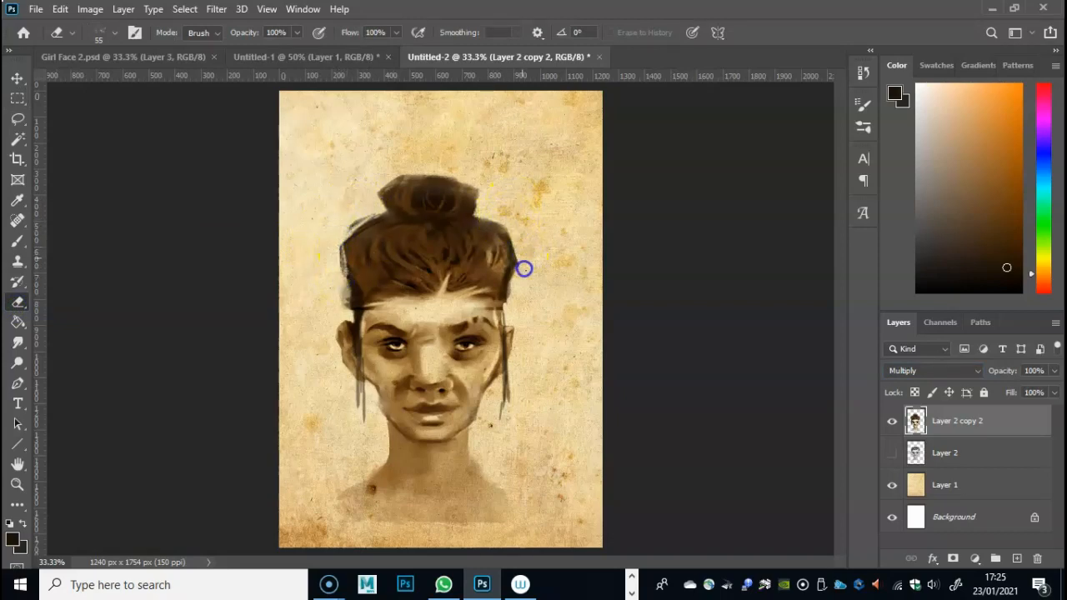
drag(437, 190, 375, 216)
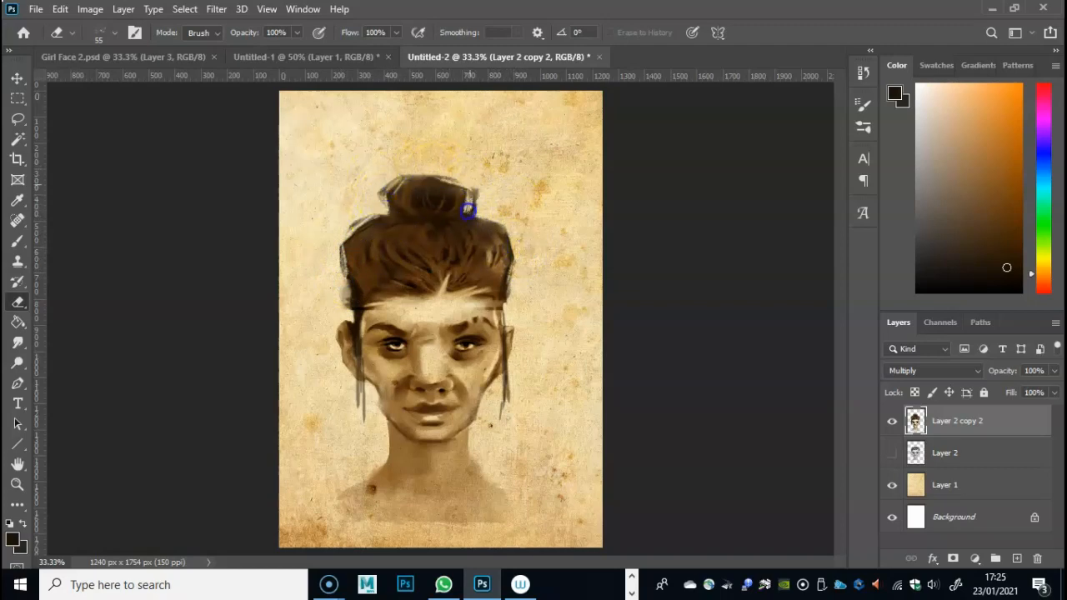
drag(483, 191, 468, 207)
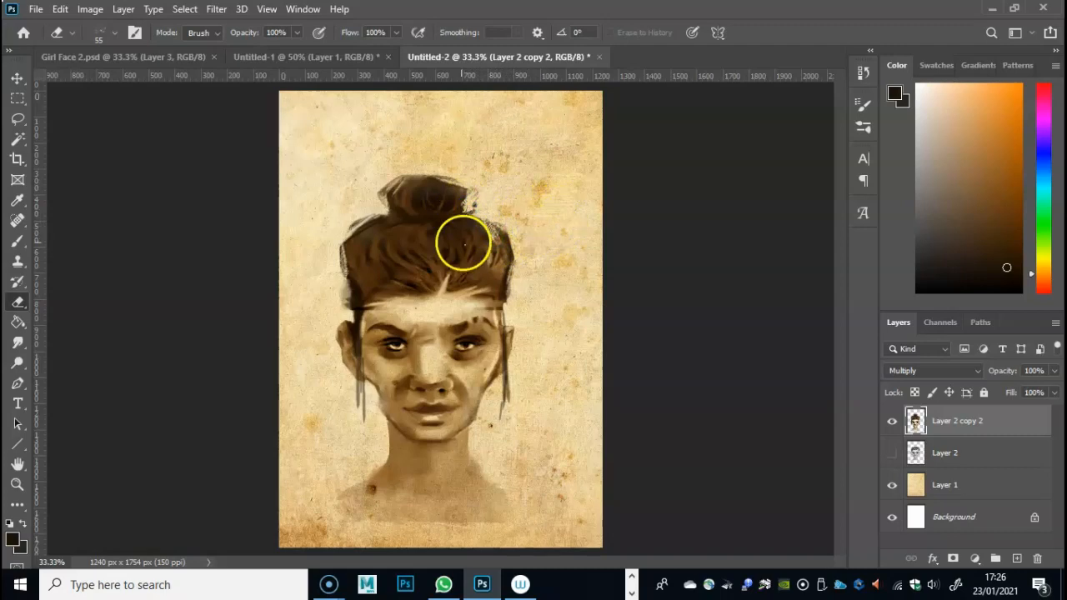
- Erase along the hairline above the forehead and smudge it at 25% strength to soften the transition
mouse_move(450, 276)
mouse_down()
mouse_move(407, 292)
mouse_move(417, 299)
mouse_move(371, 285)
mouse_move(408, 300)
mouse_move(395, 300)
mouse_move(423, 293)
mouse_up()
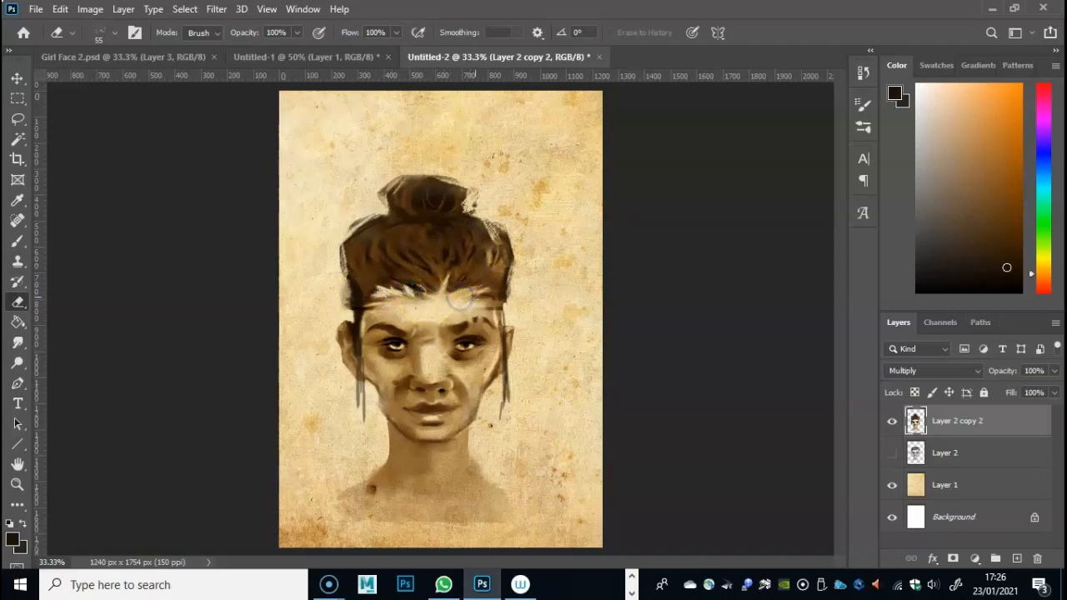
click(18, 341)
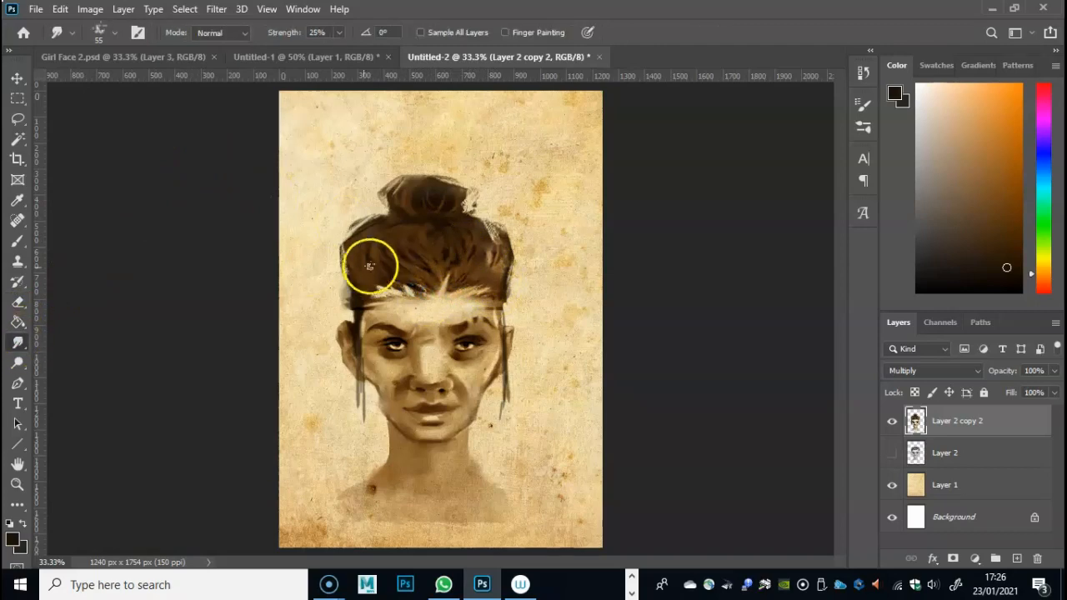
mouse_move(400, 297)
mouse_down()
mouse_move(366, 275)
mouse_move(398, 296)
mouse_move(364, 290)
mouse_move(426, 295)
mouse_move(398, 287)
mouse_move(416, 277)
mouse_move(420, 288)
mouse_move(396, 268)
mouse_up()
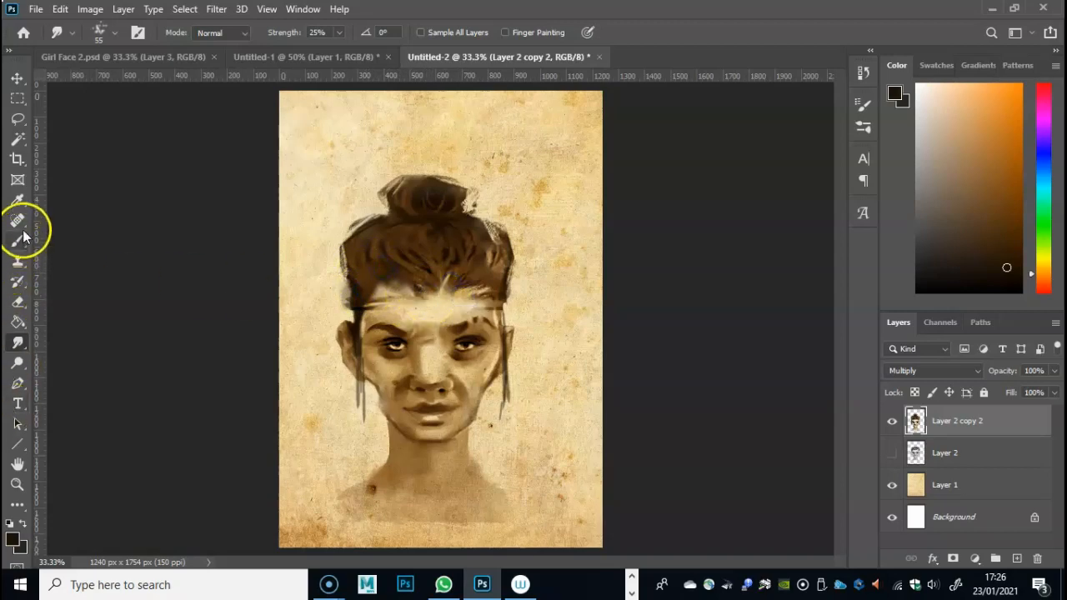
- Sample the light paper colour beside the head and paint over the seam on the upper forehead at 51% opacity
click(17, 200)
click(314, 286)
click(17, 241)
mouse_move(468, 288)
mouse_down()
mouse_move(481, 289)
mouse_move(481, 305)
mouse_up()
drag(416, 298, 389, 306)
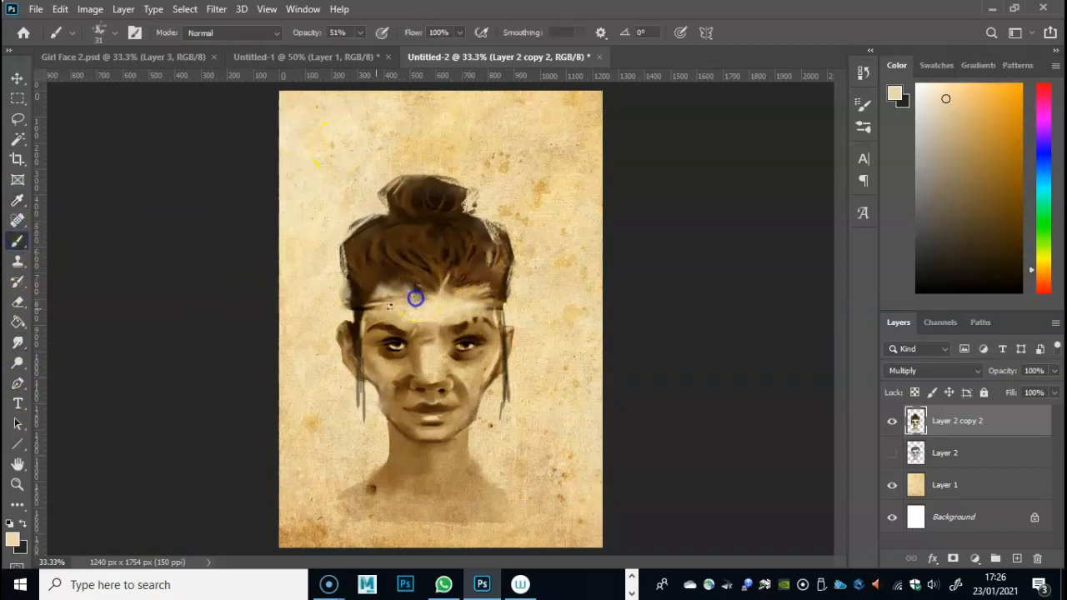
- Choose a paler cream foreground colour and paint over the forehead just below the hairline
click(11, 538)
click(498, 132)
click(798, 107)
drag(395, 288, 403, 295)
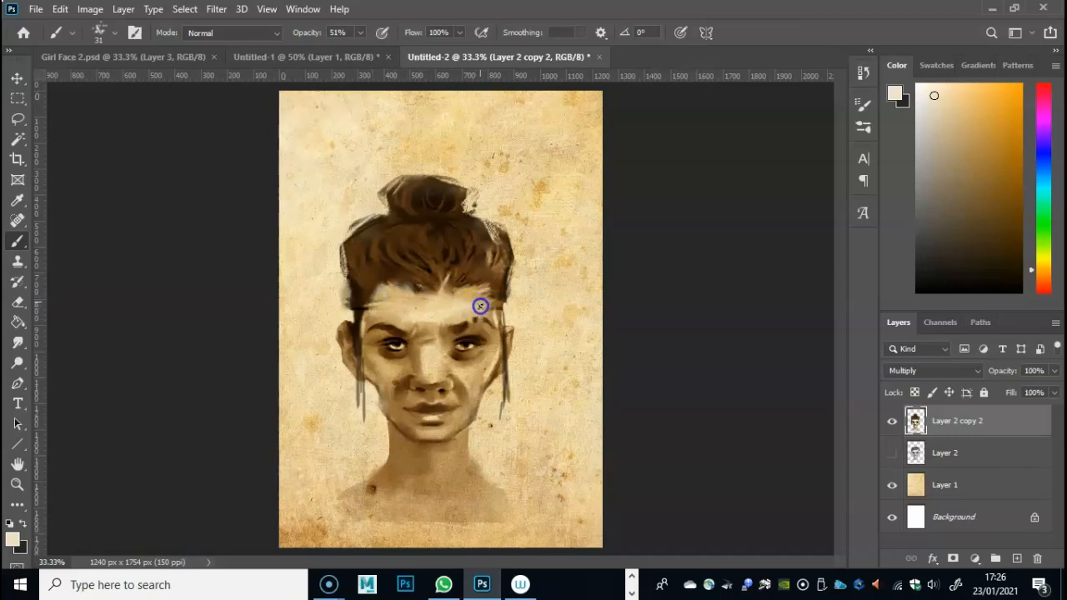
- Finish lightening the upper forehead, and use a sampled dark brown to shade under the chin and line both sides of the neck
drag(481, 297, 490, 302)
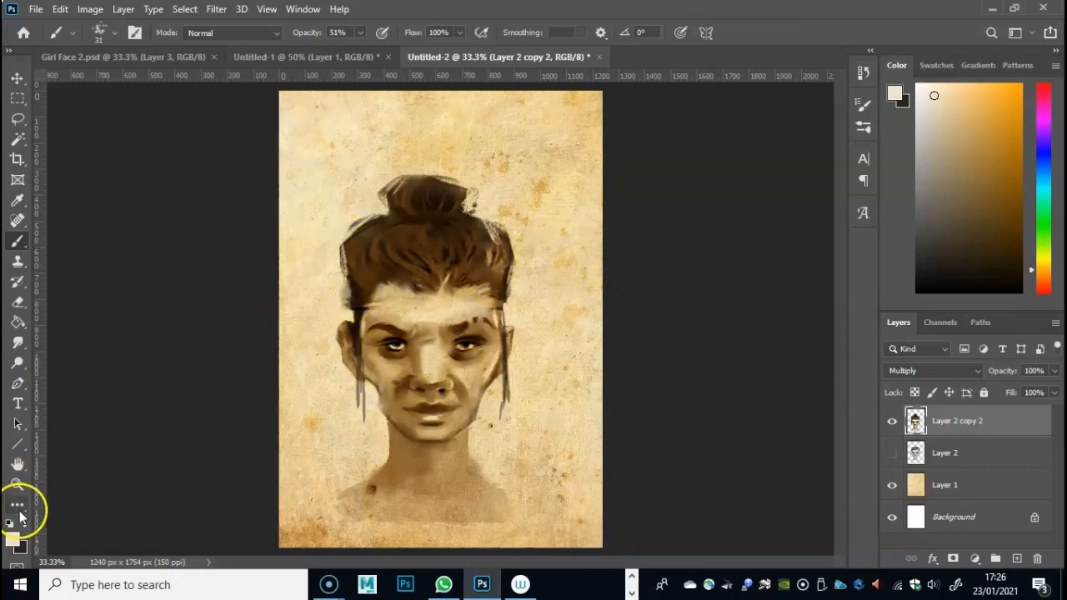
click(17, 201)
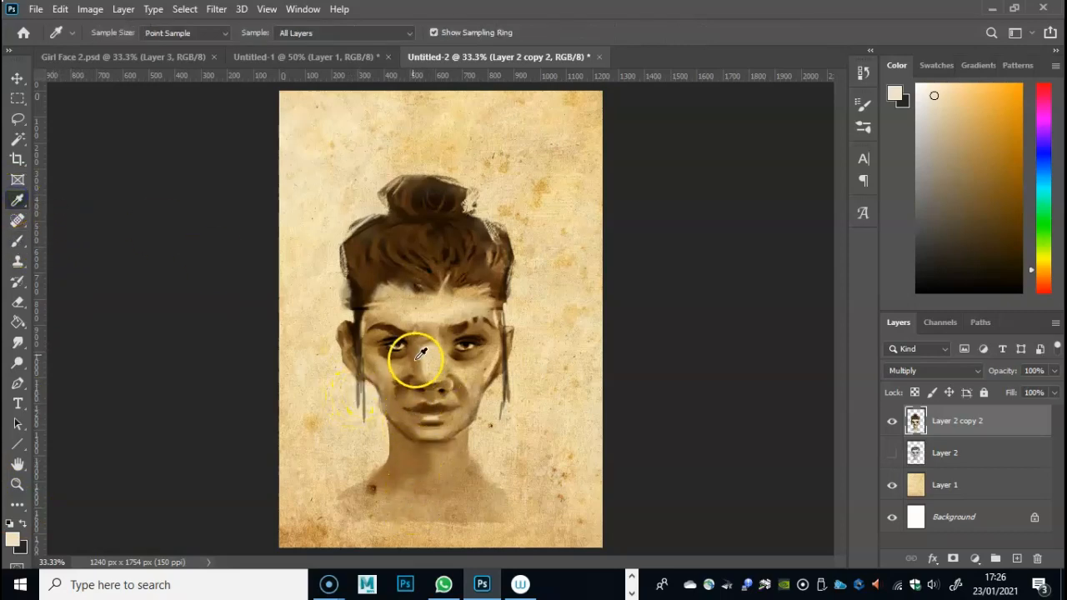
click(400, 334)
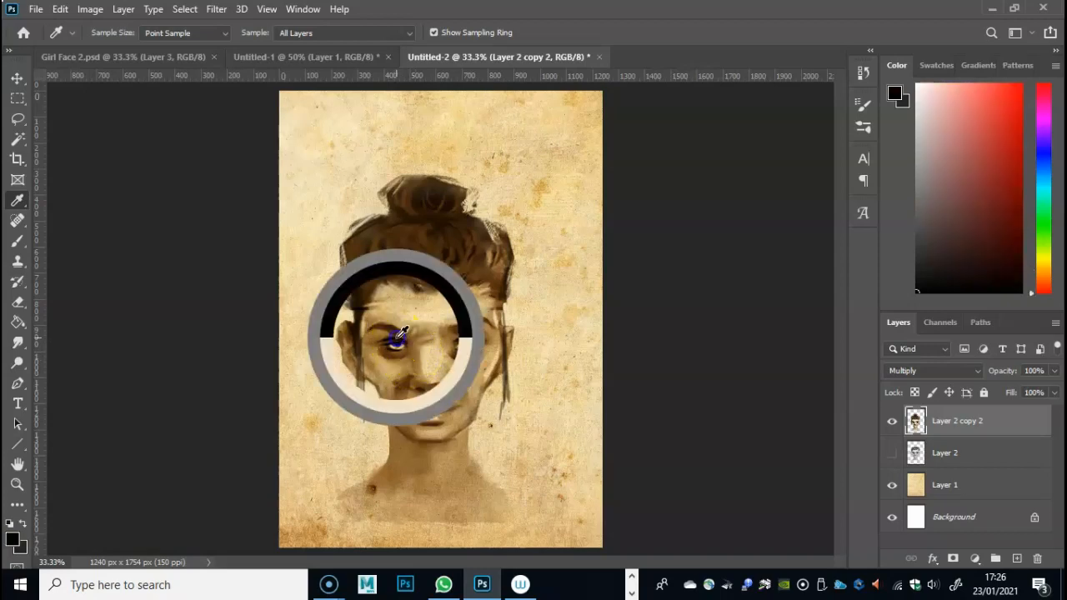
click(17, 241)
drag(393, 433, 393, 457)
mouse_move(390, 414)
mouse_down()
mouse_move(389, 462)
mouse_move(440, 443)
mouse_move(427, 452)
mouse_move(369, 440)
mouse_move(369, 488)
mouse_up()
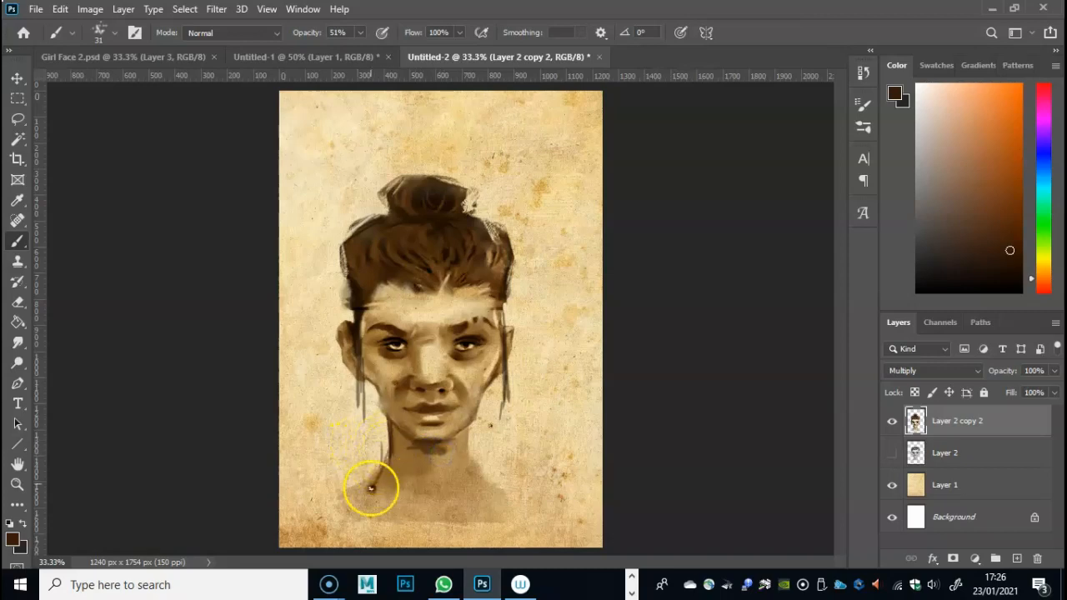
drag(467, 447, 492, 483)
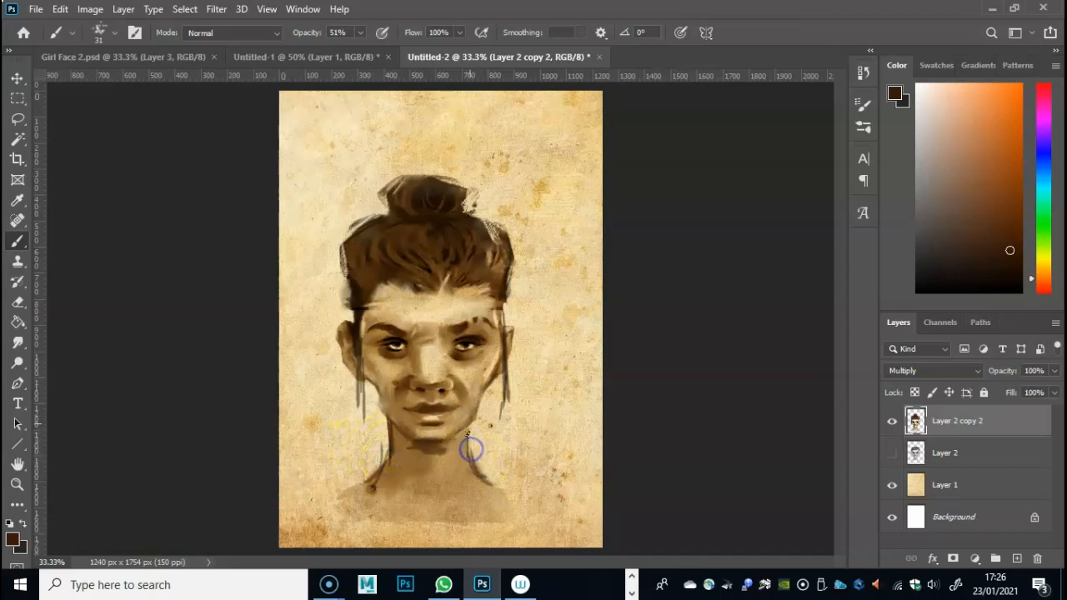
- Try to lengthen the loose hair strands hanging beside the cheek with dark brown strokes
drag(358, 335, 358, 429)
drag(364, 372, 363, 423)
drag(357, 466, 360, 388)
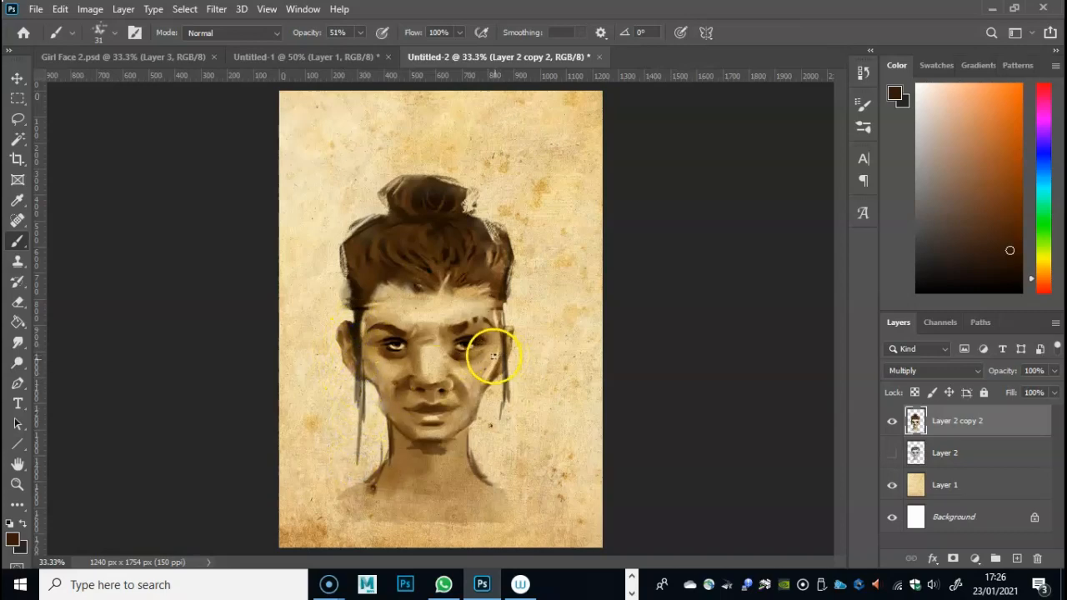
- Erase the loose hair strands that hang below both ears
click(18, 302)
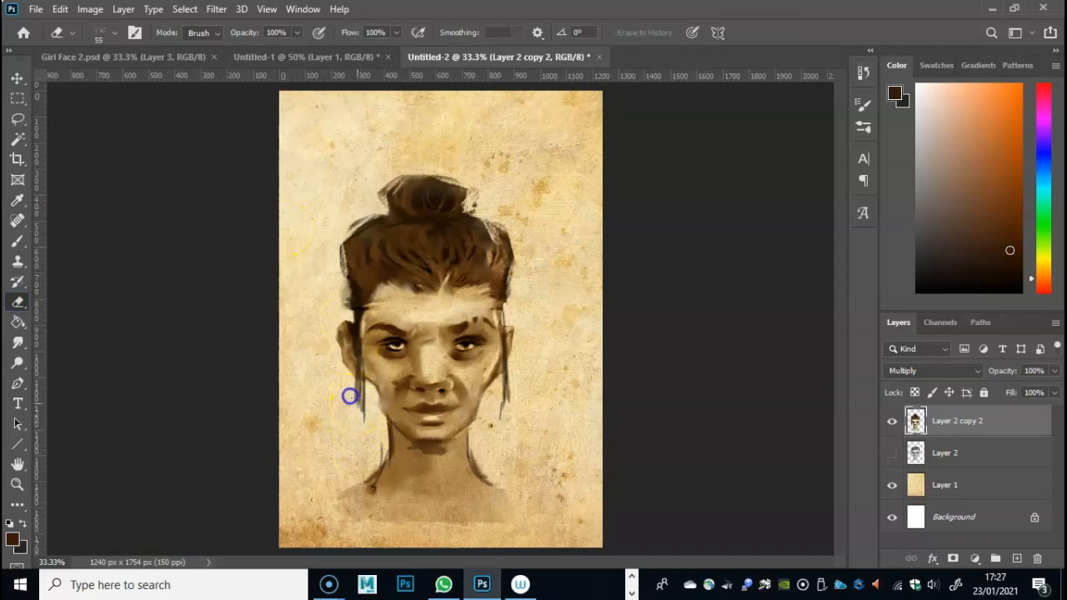
drag(502, 404, 512, 378)
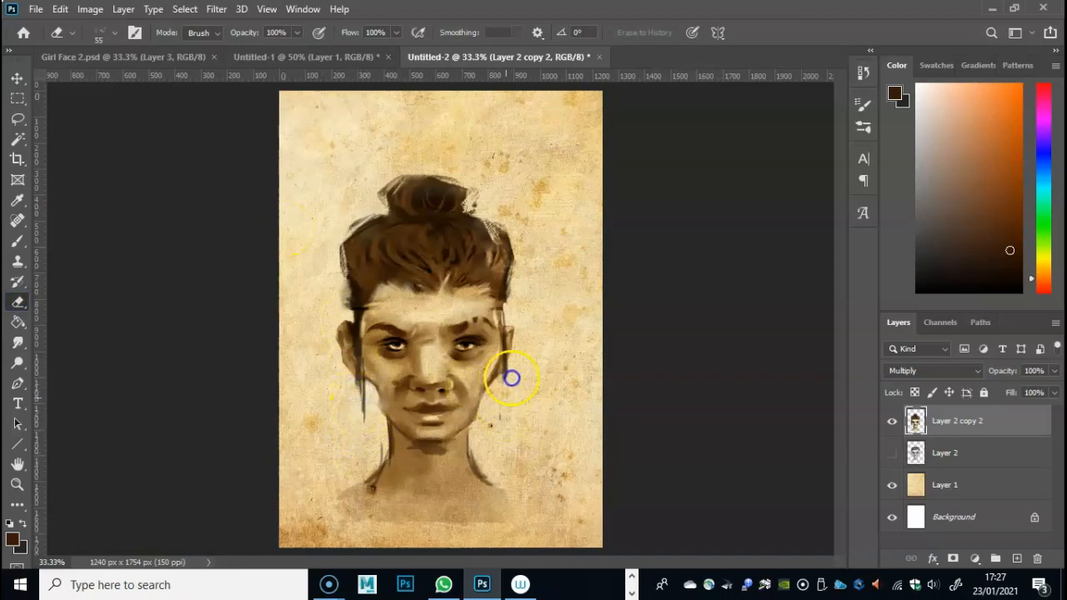
drag(367, 379, 364, 425)
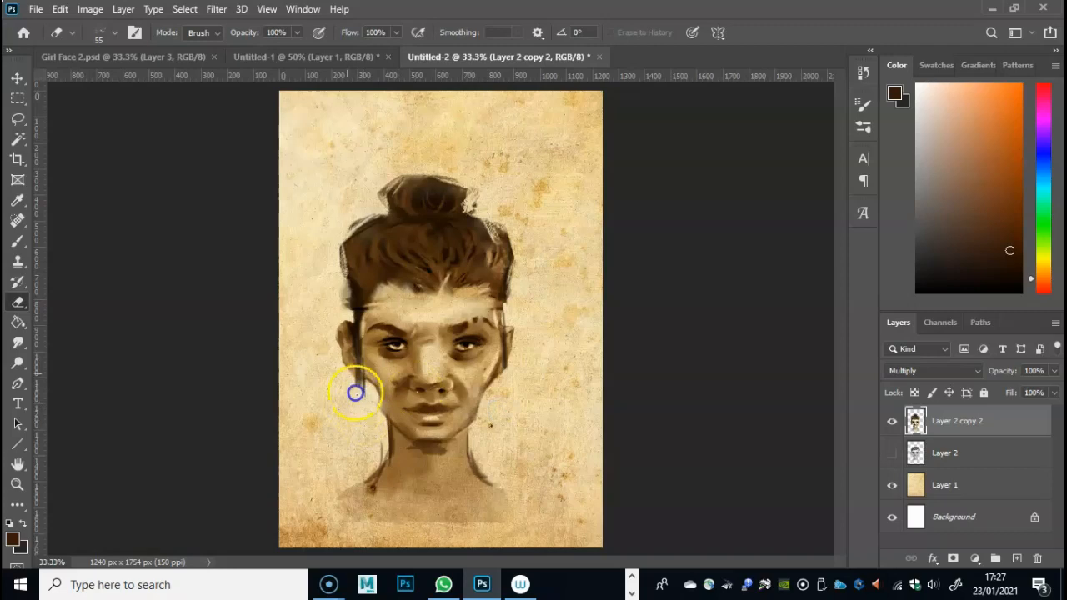
- Paint short tapered dark brown locks in front of both ears and build up the top of the bun at 51% opacity
click(17, 241)
mouse_move(397, 385)
mouse_down()
mouse_move(345, 359)
mouse_move(359, 356)
mouse_move(366, 405)
mouse_up()
mouse_move(509, 351)
mouse_down()
mouse_move(509, 376)
mouse_move(500, 357)
mouse_move(498, 380)
mouse_up()
mouse_move(378, 172)
mouse_down()
mouse_move(430, 230)
mouse_move(464, 237)
mouse_move(497, 225)
mouse_move(493, 216)
mouse_move(500, 228)
mouse_move(398, 194)
mouse_move(407, 211)
mouse_move(390, 213)
mouse_move(442, 170)
mouse_up()
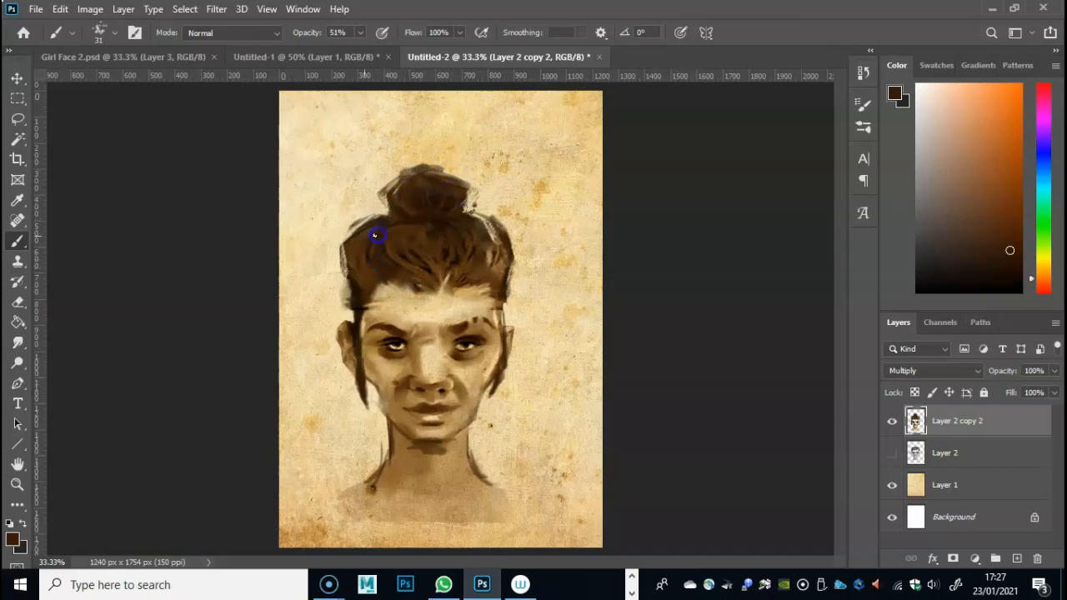
- Choose a near-black brown foreground colour and paint dark strands over the hair and bun to deepen their shading
click(13, 539)
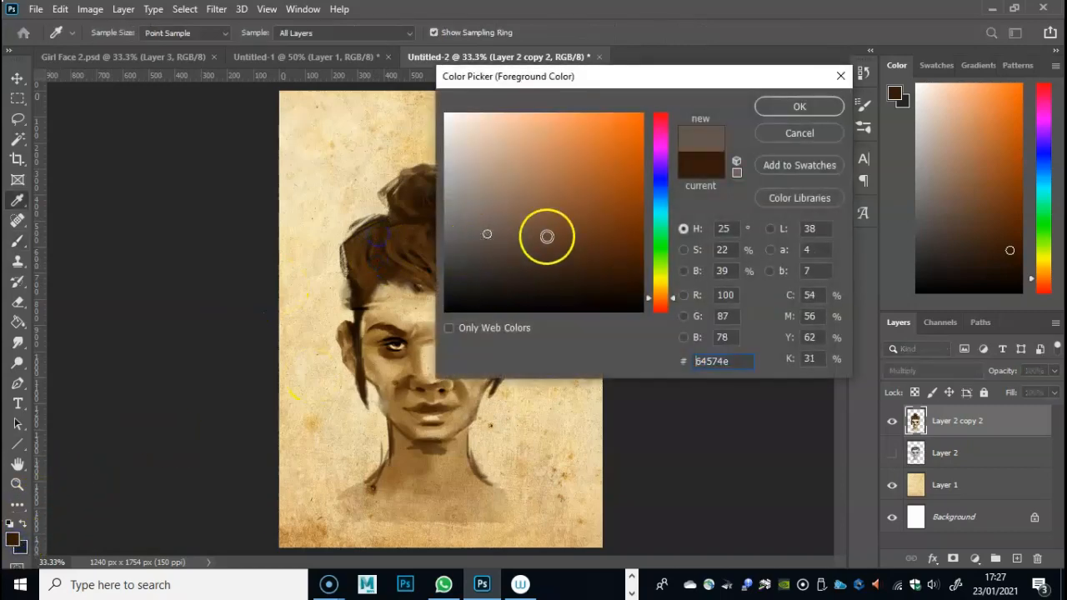
click(621, 288)
click(777, 105)
key(b)
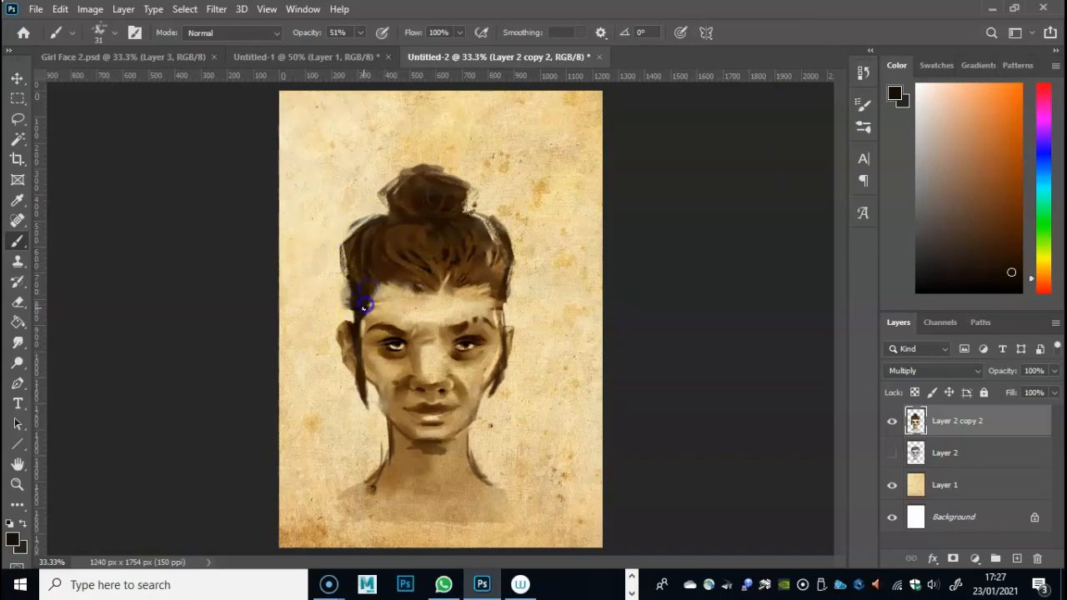
click(385, 230)
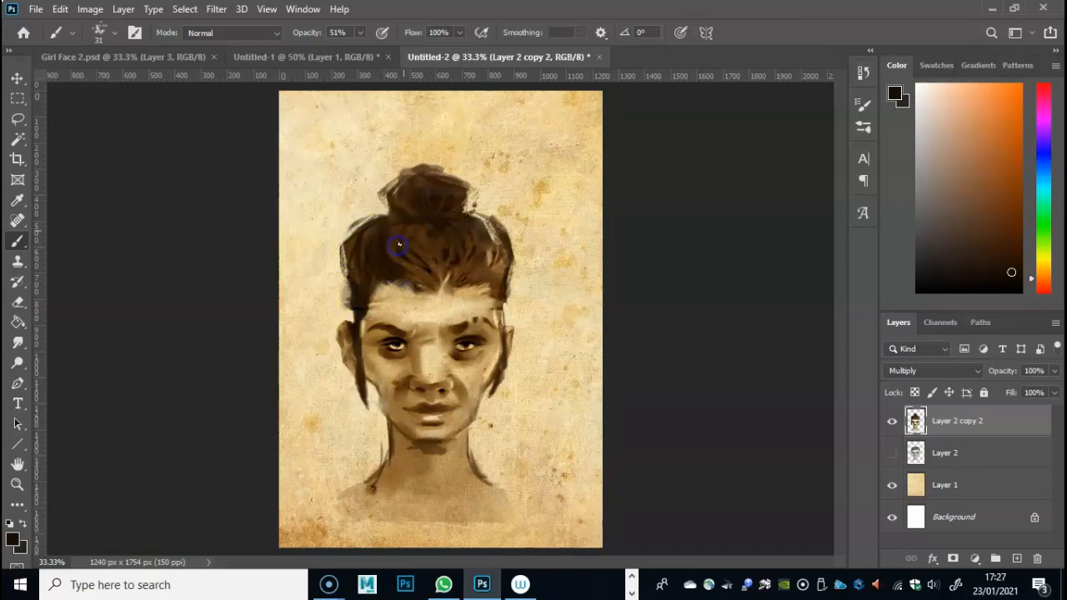
click(407, 237)
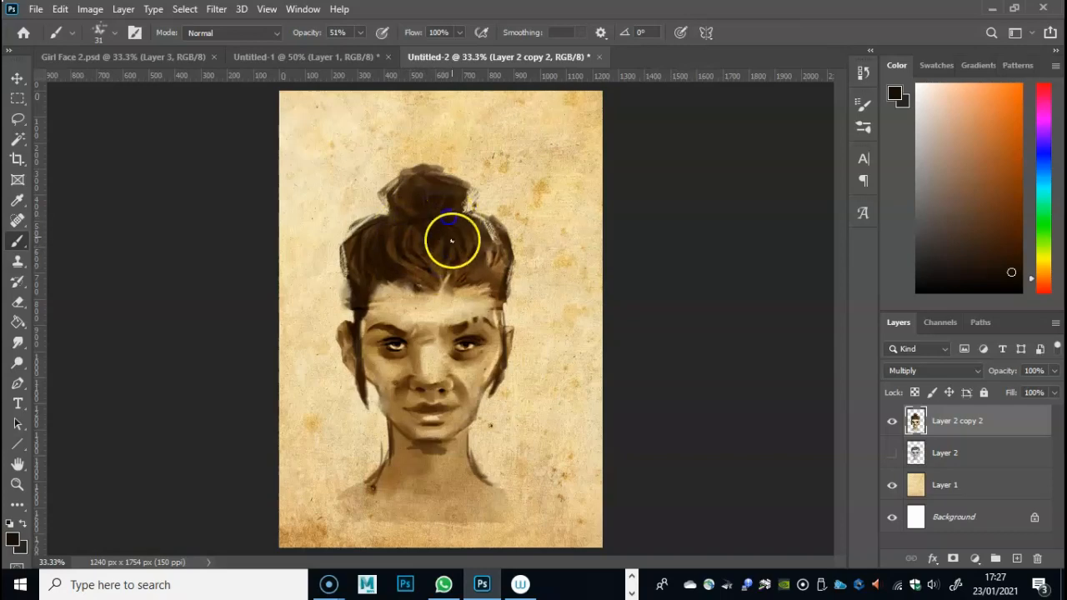
click(460, 242)
click(446, 266)
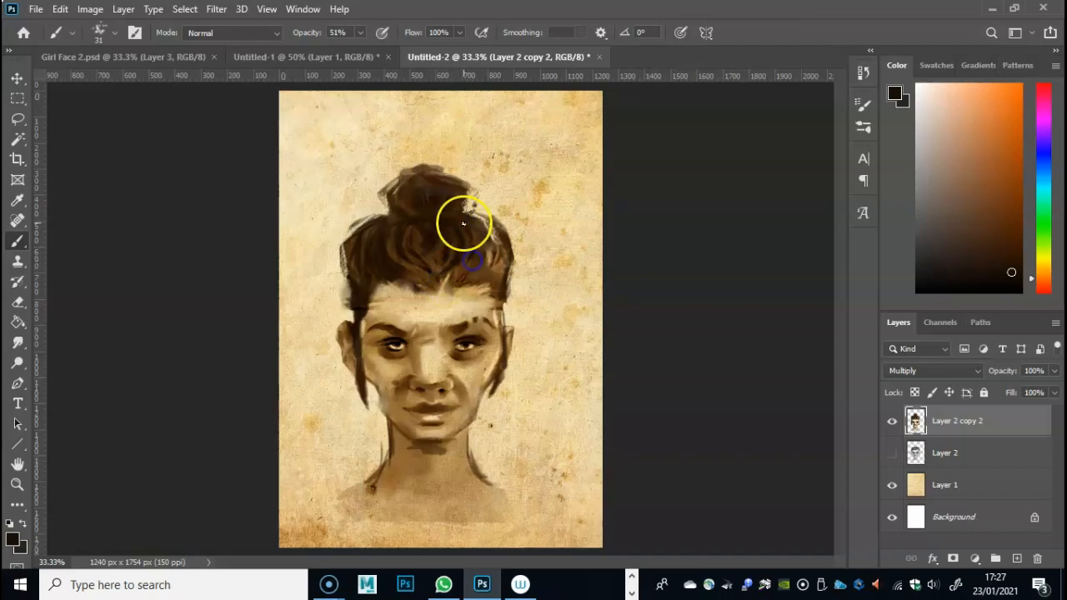
click(488, 233)
click(400, 187)
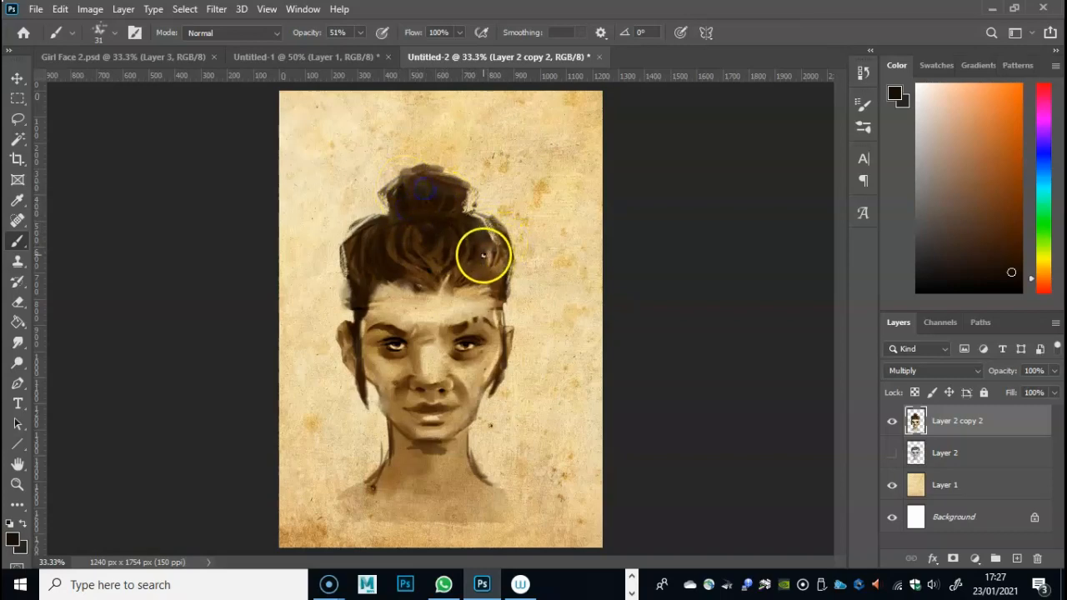
mouse_move(478, 272)
mouse_down()
mouse_move(489, 268)
mouse_move(500, 305)
mouse_move(498, 291)
mouse_up()
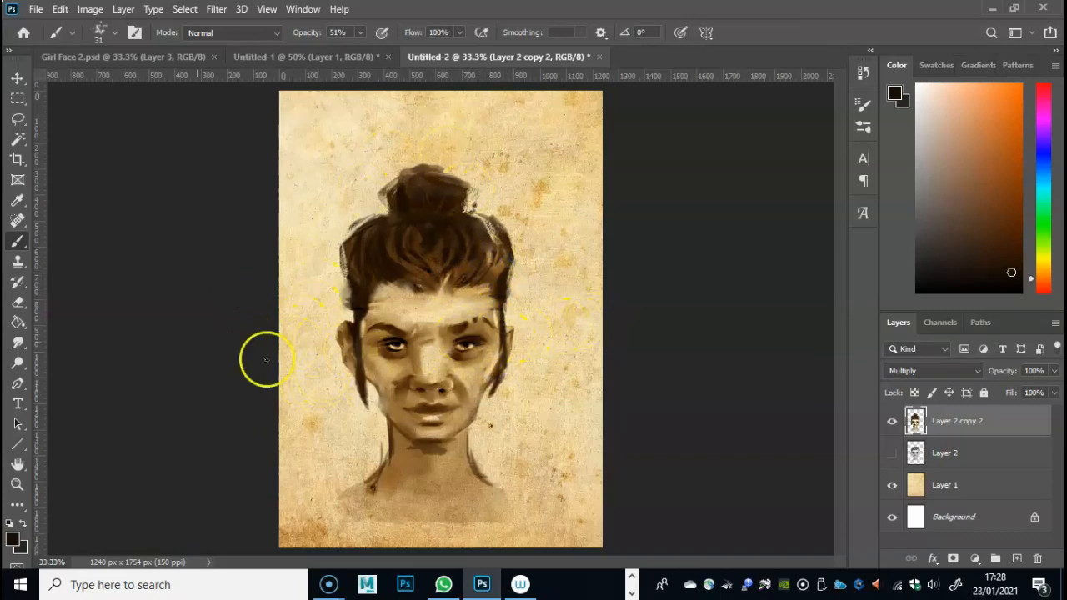
- Smudge the dark shadow under the chin at 25% strength to blend it into the neck
click(17, 343)
drag(408, 449, 447, 448)
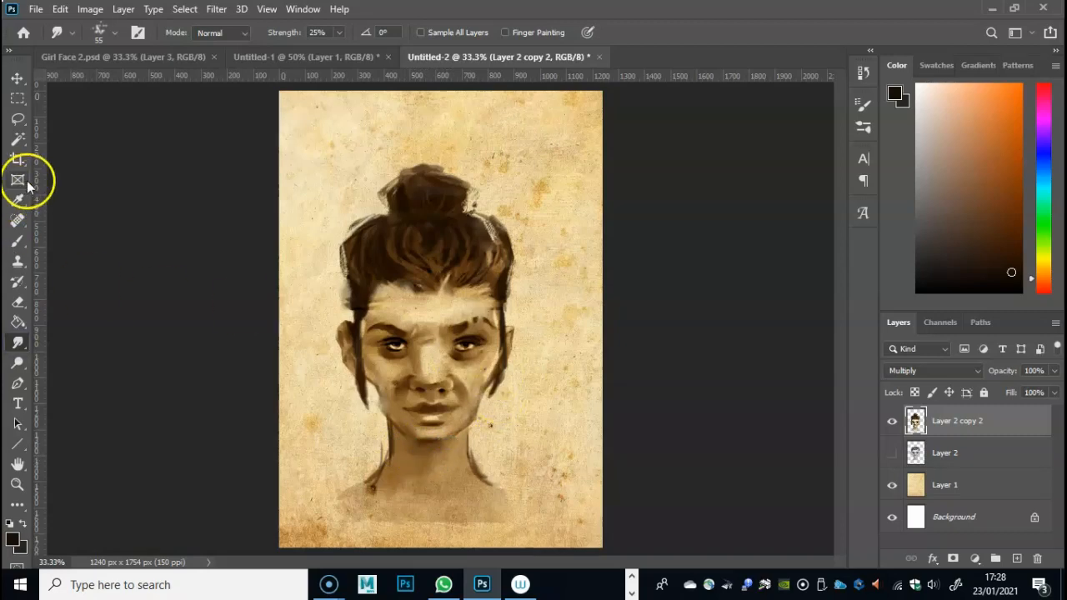
- Choose a light grey at 100% brush opacity and, on a new layer, dab pearl earrings on both earlobes
click(15, 542)
mouse_move(452, 215)
mouse_down()
mouse_move(452, 226)
mouse_move(450, 142)
mouse_up()
click(787, 111)
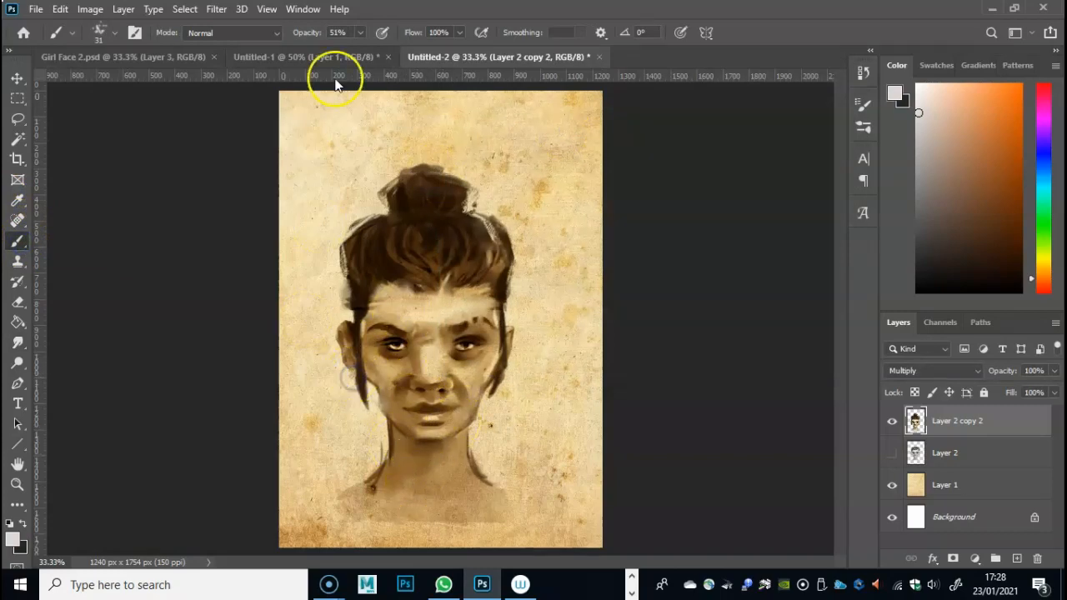
mouse_move(360, 32)
mouse_down()
mouse_move(381, 64)
mouse_move(425, 60)
mouse_up()
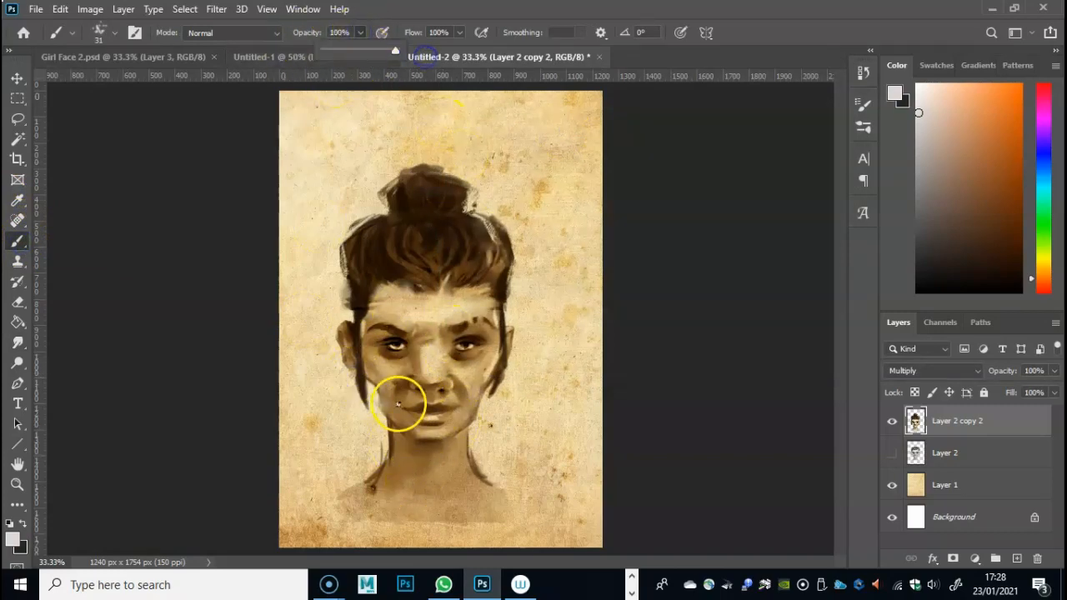
click(351, 372)
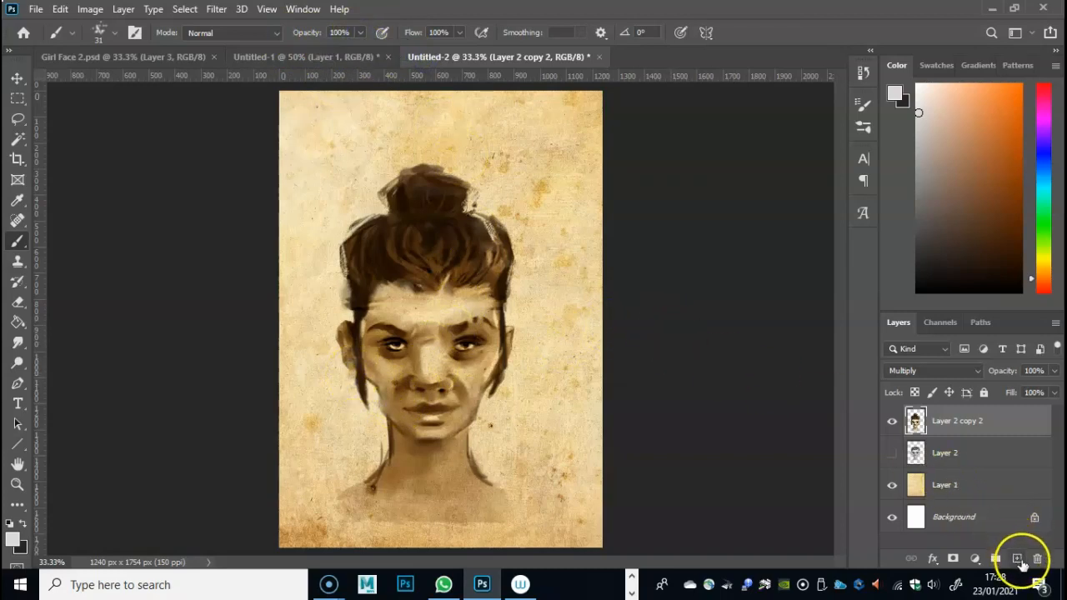
click(1018, 559)
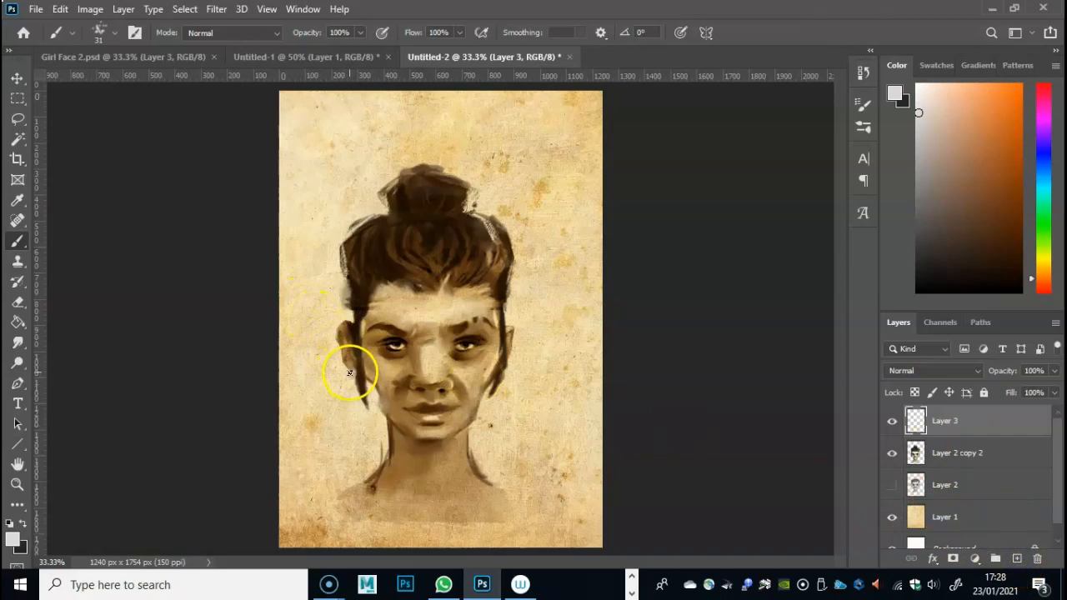
drag(514, 388, 504, 381)
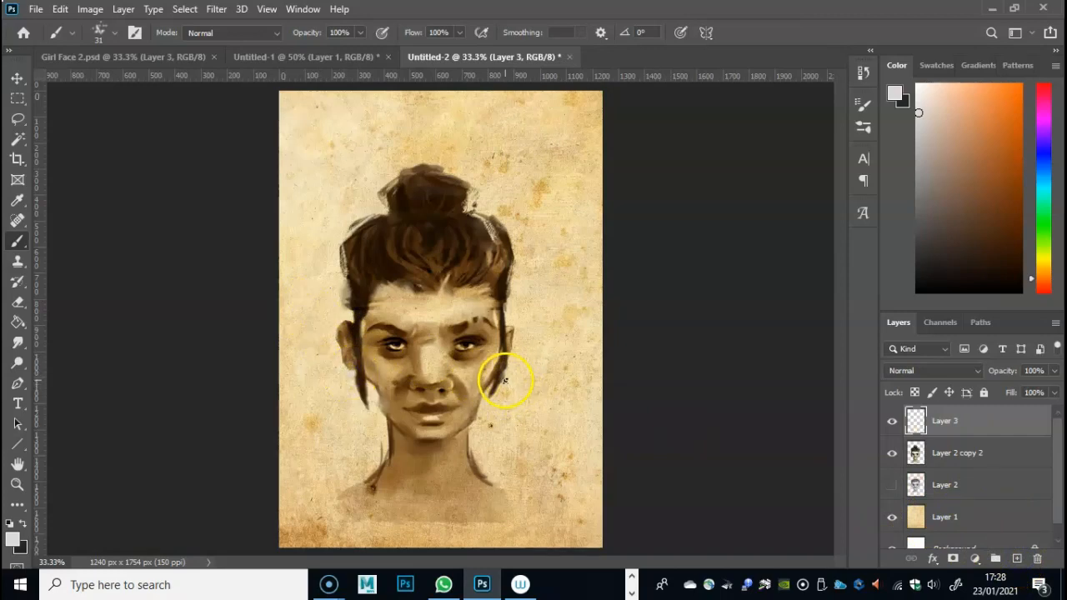
- Set the brush opacity to 40% and paint two thin light grey necklace strands around the base of the neck
mouse_move(380, 460)
mouse_down()
mouse_move(357, 489)
mouse_move(387, 500)
mouse_up()
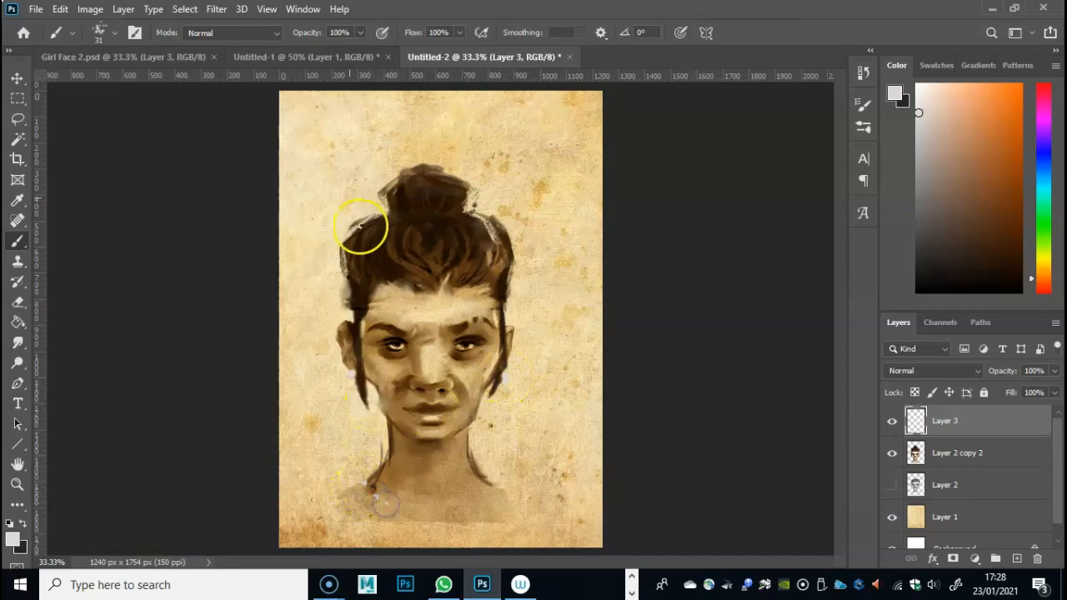
click(360, 34)
drag(340, 55, 318, 56)
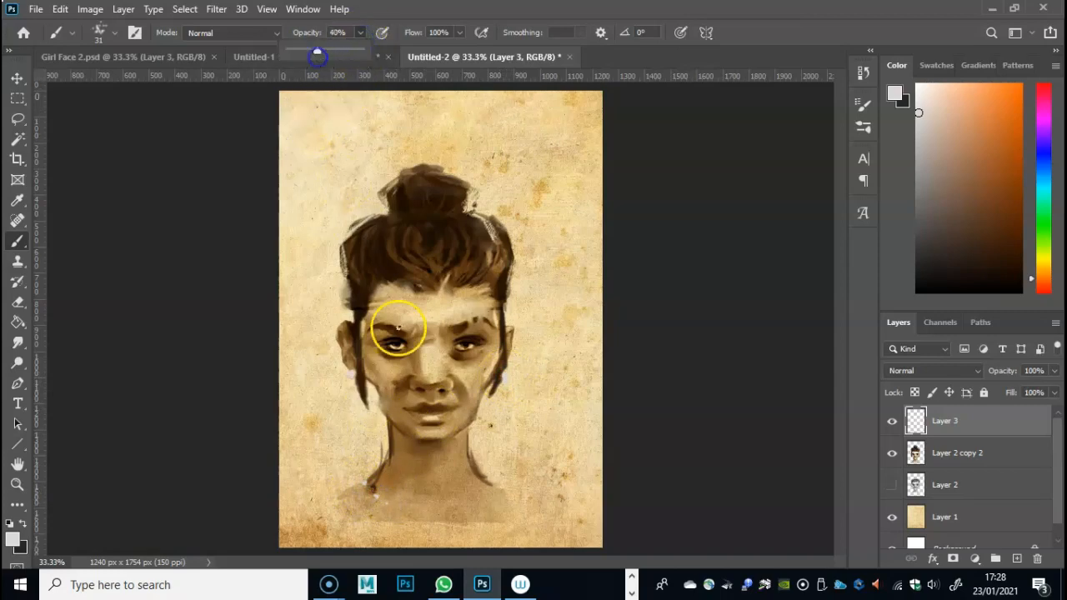
click(371, 497)
mouse_move(375, 492)
mouse_down()
mouse_move(441, 509)
mouse_move(513, 451)
mouse_move(370, 502)
mouse_move(366, 480)
mouse_move(483, 480)
mouse_move(389, 480)
mouse_move(395, 510)
mouse_up()
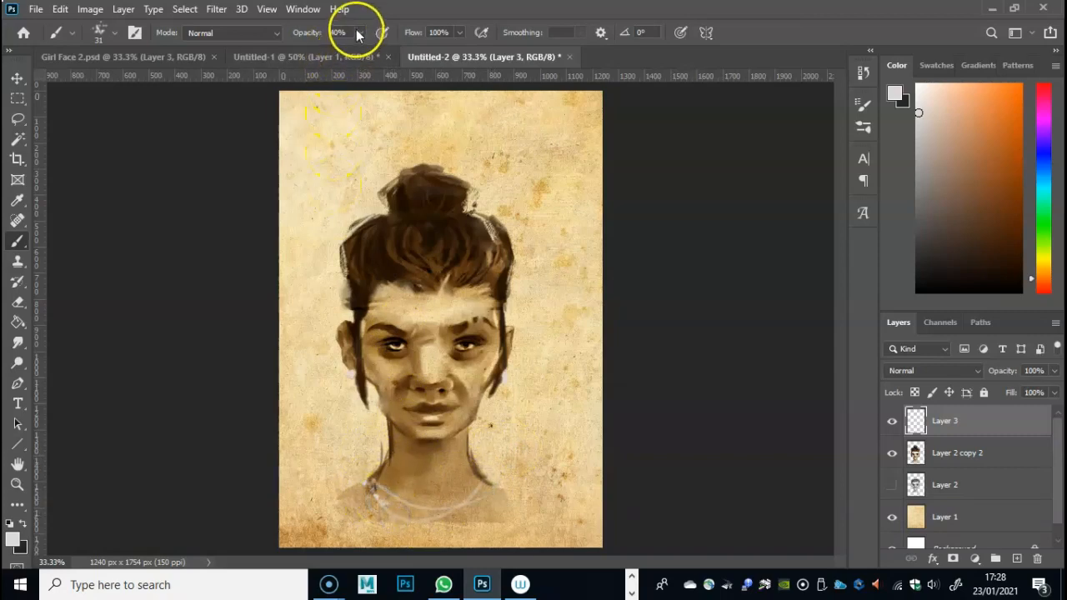
- Dab light grey beads along both necklace strands at 95% brush opacity
click(388, 514)
drag(390, 516, 420, 525)
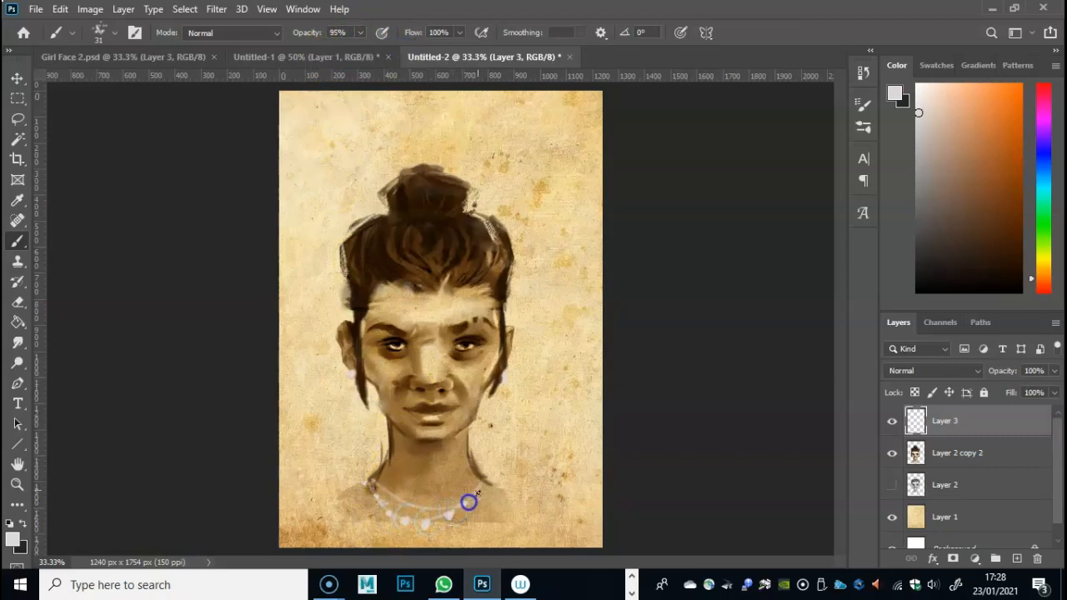
click(374, 479)
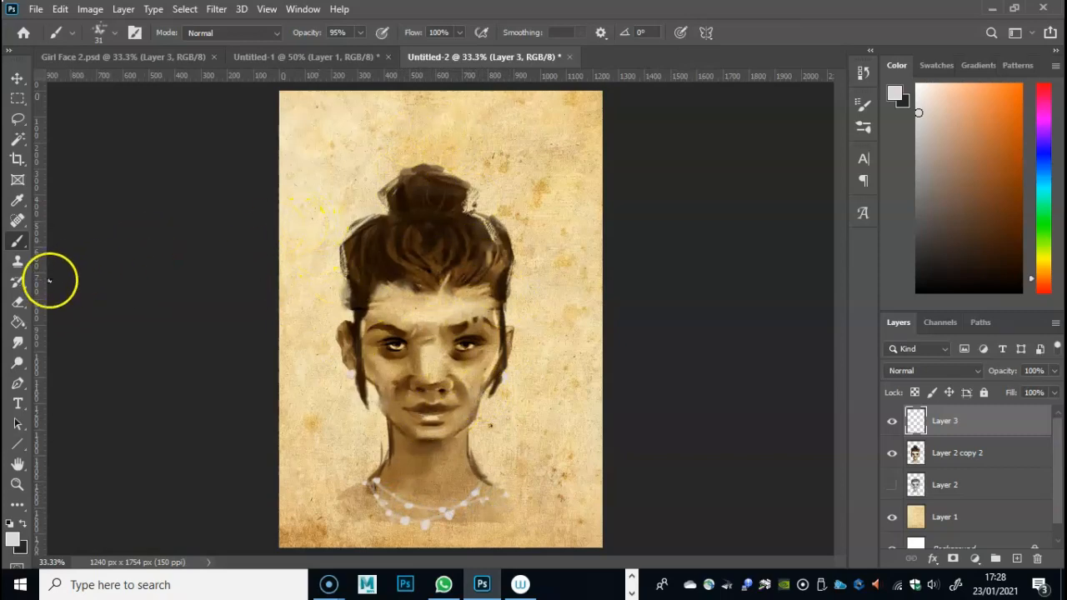
- Swap to the dark colour and paint over the pale gaps along both outer sides of the hair
click(17, 241)
drag(351, 275, 353, 317)
click(19, 525)
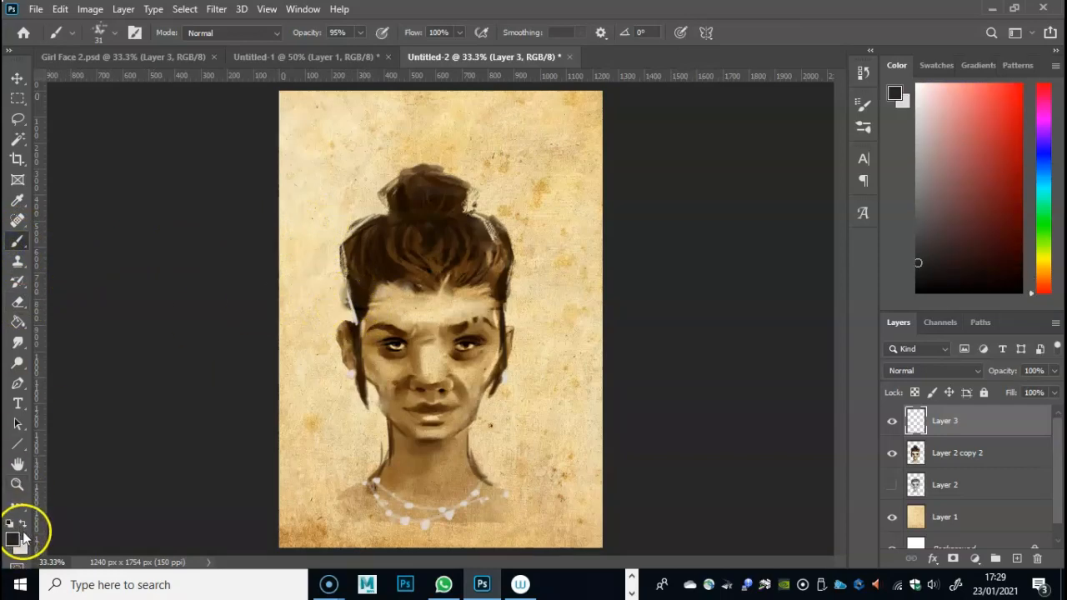
drag(351, 279, 348, 305)
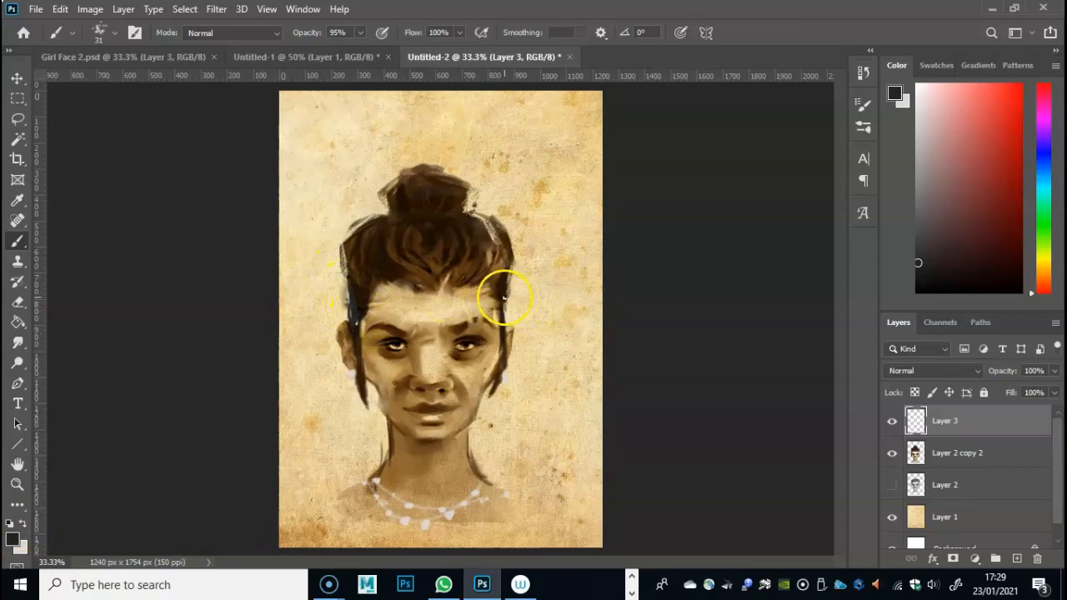
mouse_move(467, 200)
mouse_down()
mouse_move(503, 244)
mouse_move(503, 292)
mouse_up()
drag(519, 267, 477, 215)
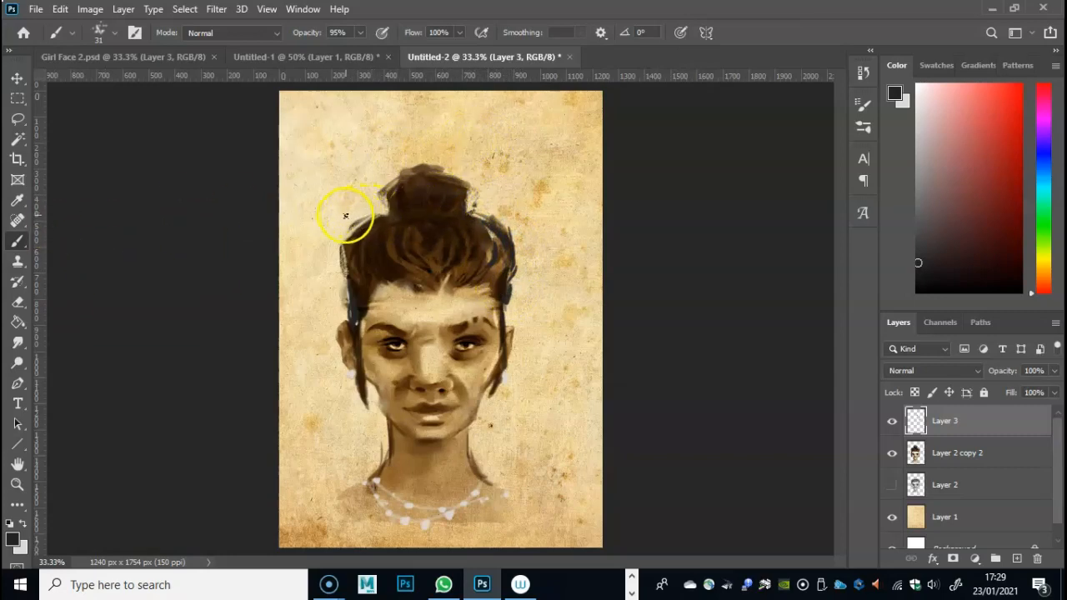
- Paint two long, thin dark hair sticks crossing through the base of the bun and extending past both sides
drag(341, 218, 552, 212)
drag(317, 217, 531, 212)
drag(381, 206, 400, 210)
mouse_move(335, 202)
mouse_down()
mouse_move(571, 229)
mouse_move(350, 198)
mouse_move(533, 224)
mouse_up()
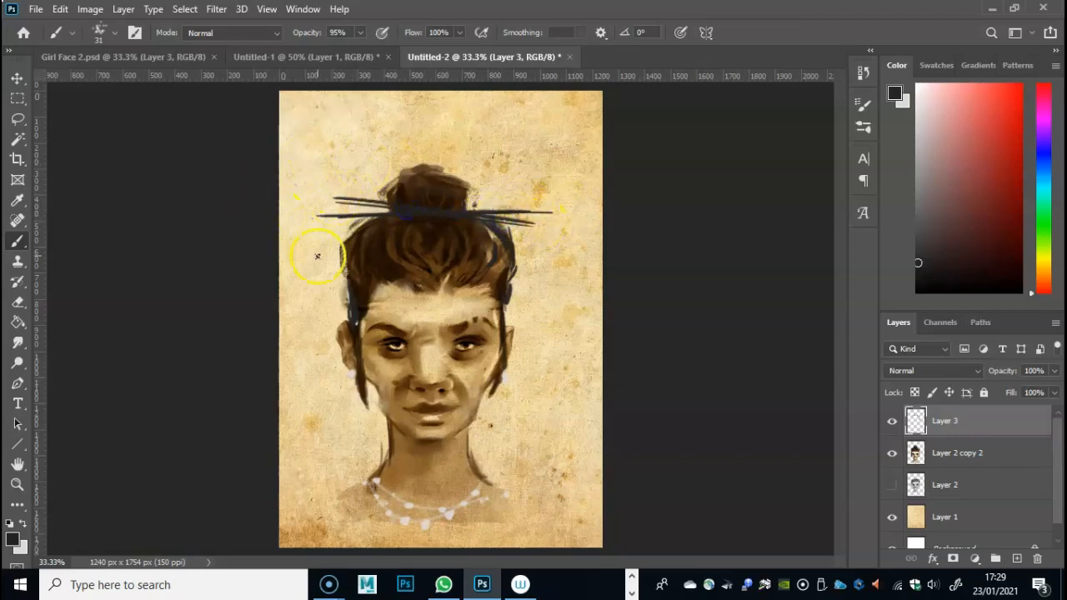
- Sample a dark brown from the hair and repaint the hair sticks crossing the base of the bun
click(17, 200)
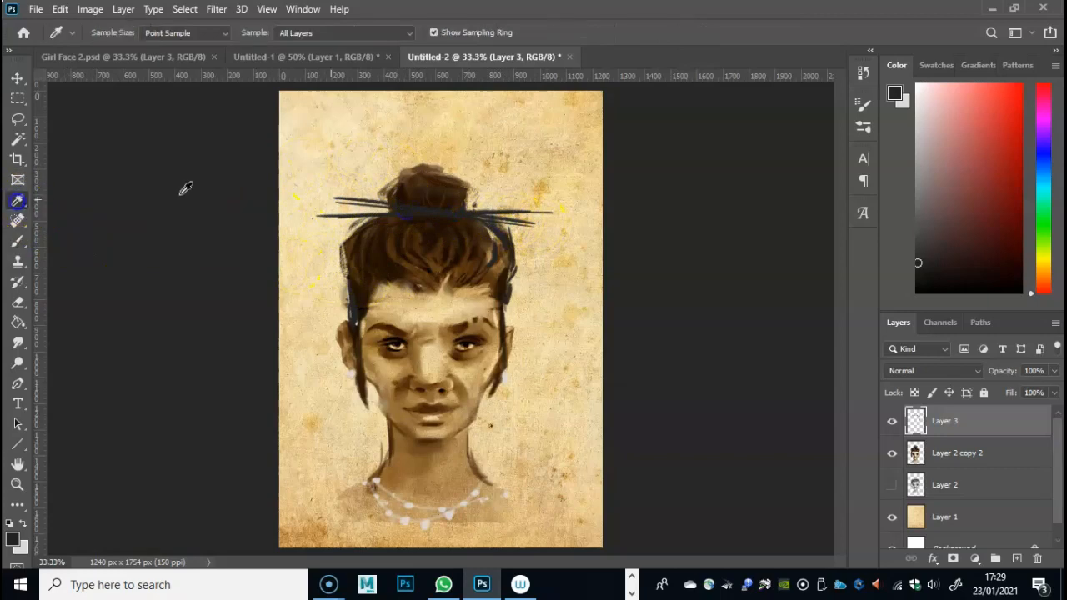
click(385, 243)
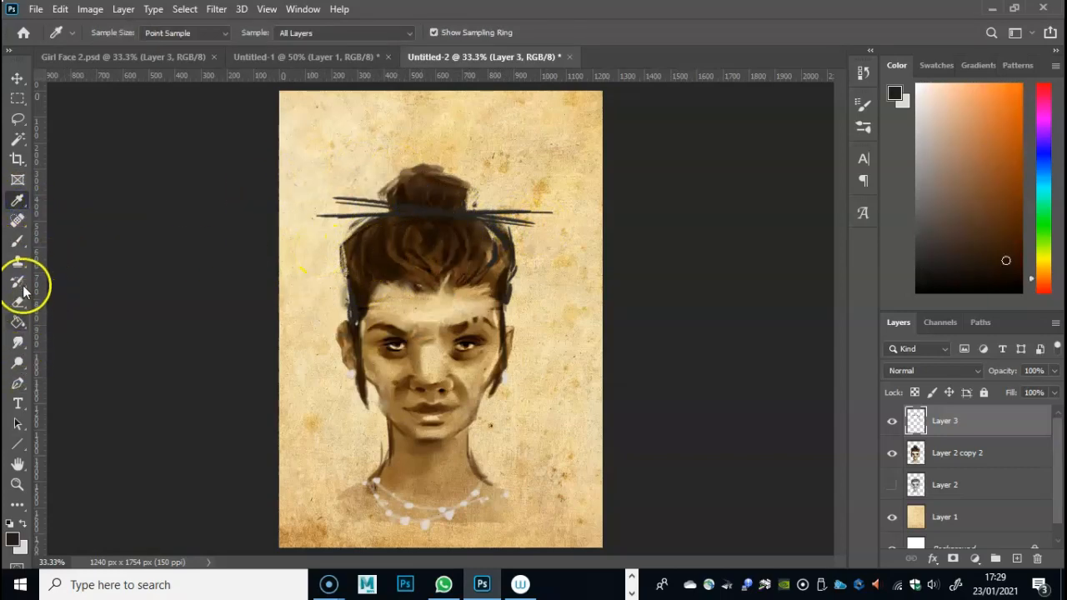
click(17, 240)
drag(343, 200, 510, 223)
drag(393, 205, 555, 228)
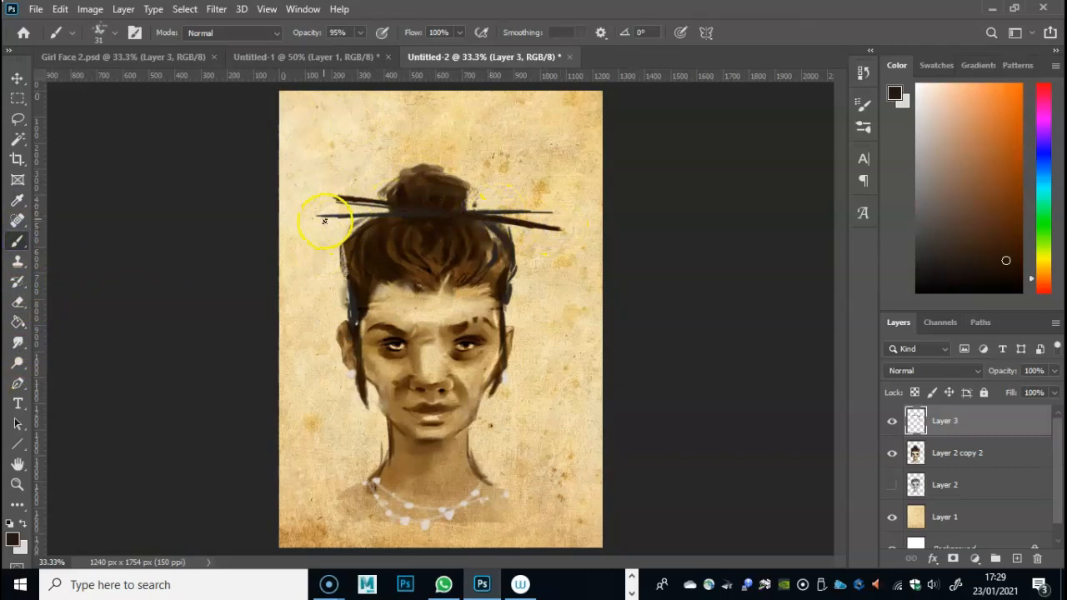
mouse_move(476, 207)
mouse_down()
mouse_move(515, 210)
mouse_move(429, 214)
mouse_move(554, 210)
mouse_up()
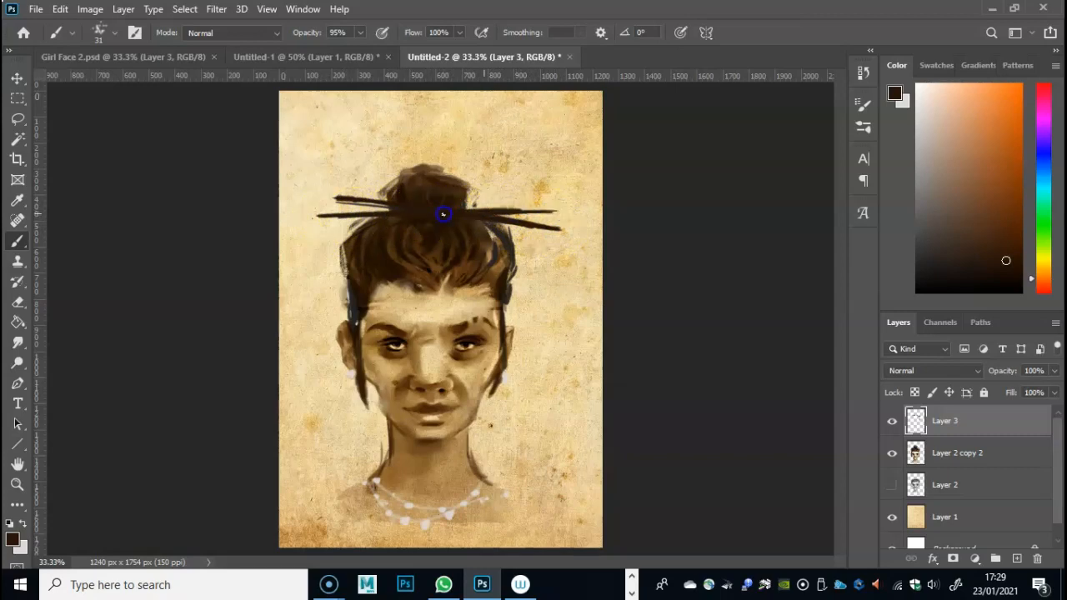
drag(461, 209, 552, 209)
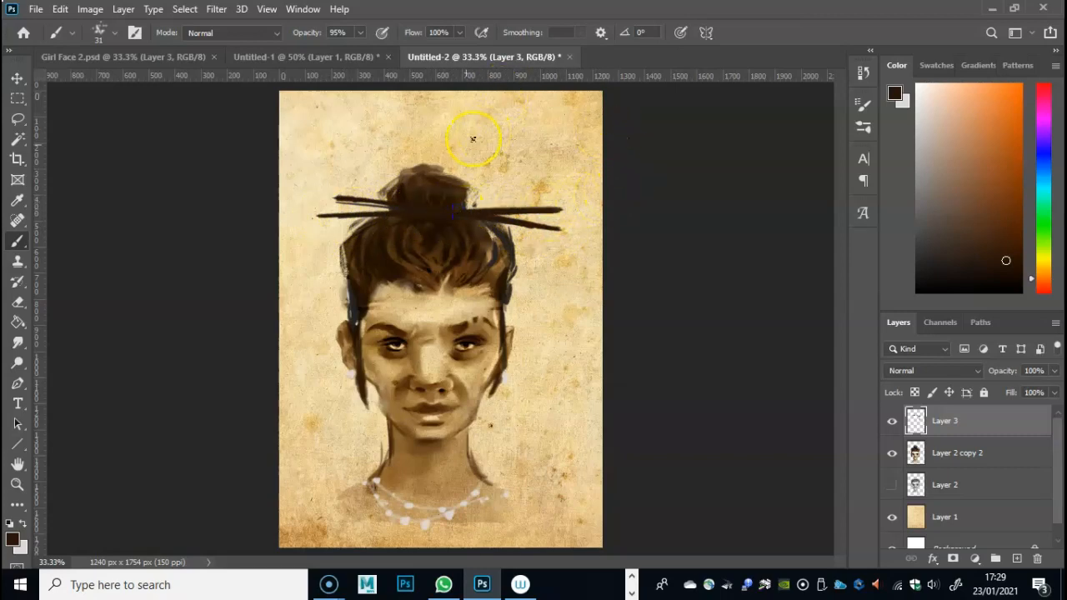
- Erase the outer tips of the hair sticks, set the eraser size to 34 px and erase lightly over the bun
click(18, 302)
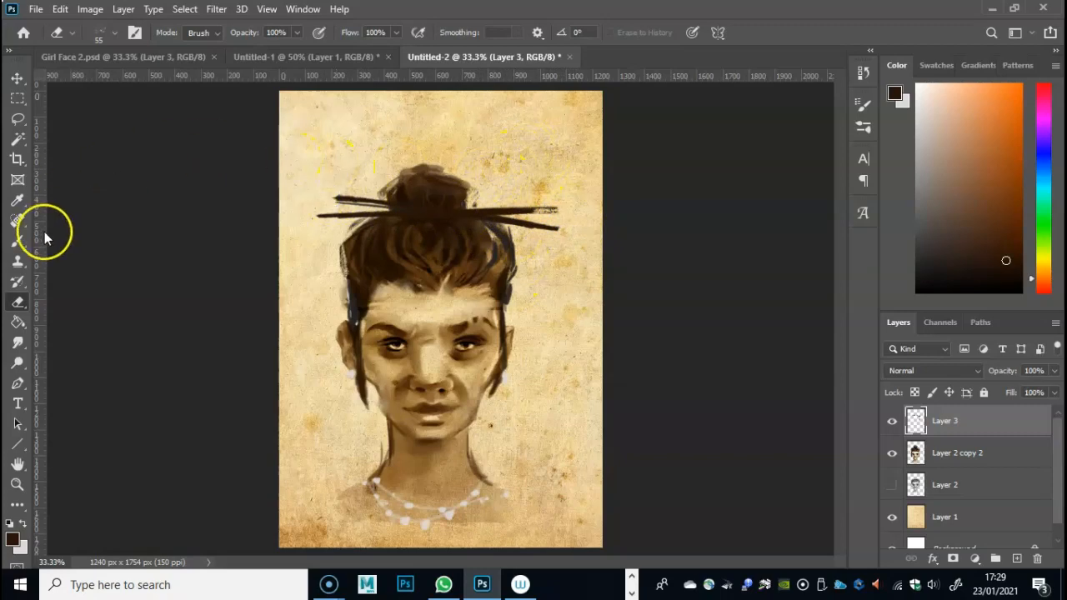
right_click(426, 183)
drag(539, 206, 513, 208)
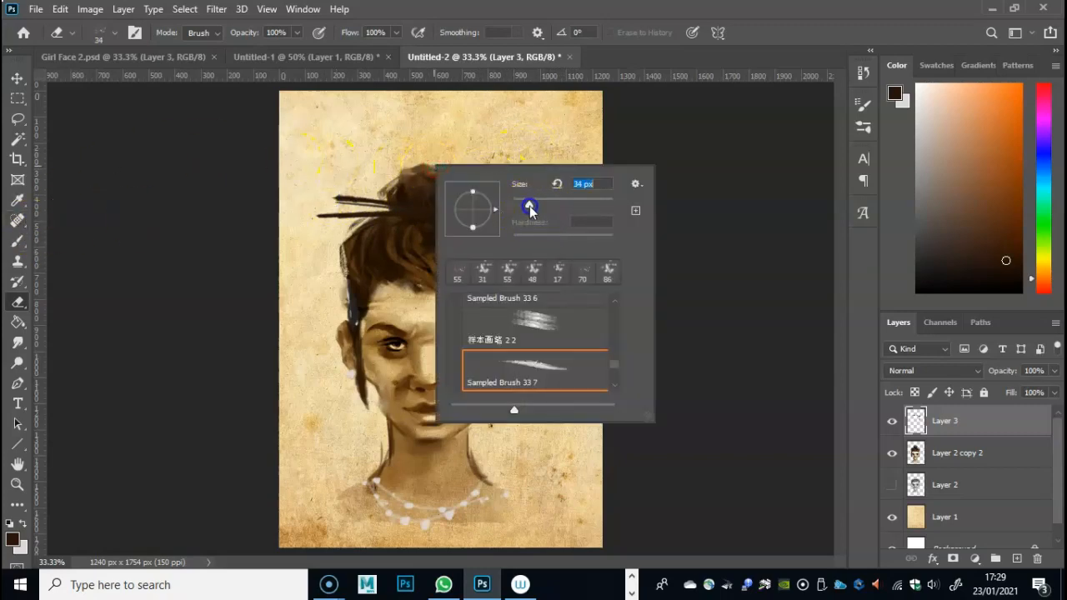
click(410, 187)
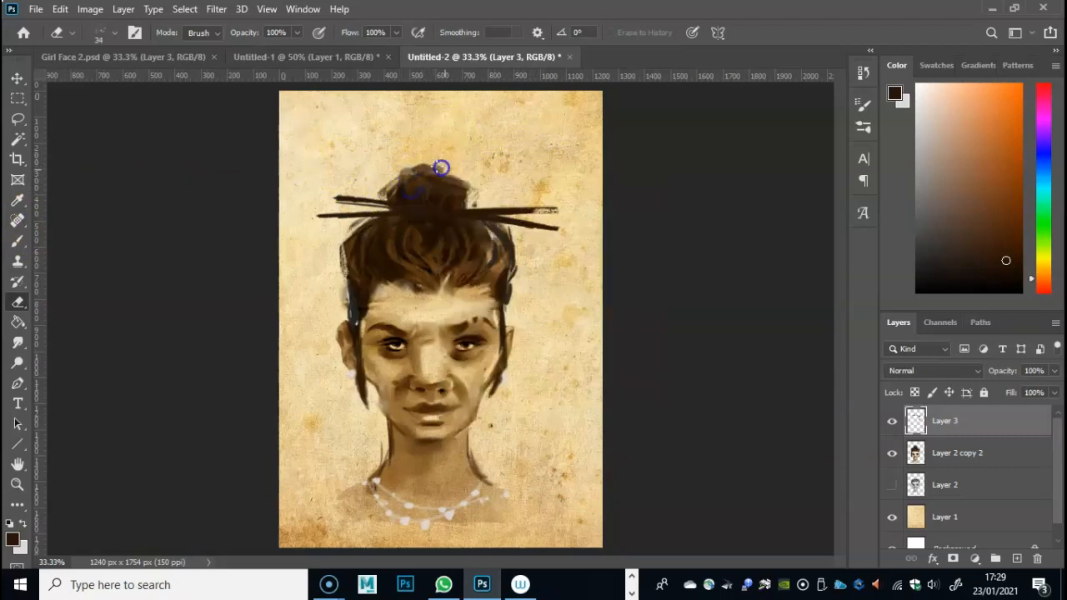
- Paint dark brown brush strokes around the top of the bun and along both outer edges of the hair
click(18, 241)
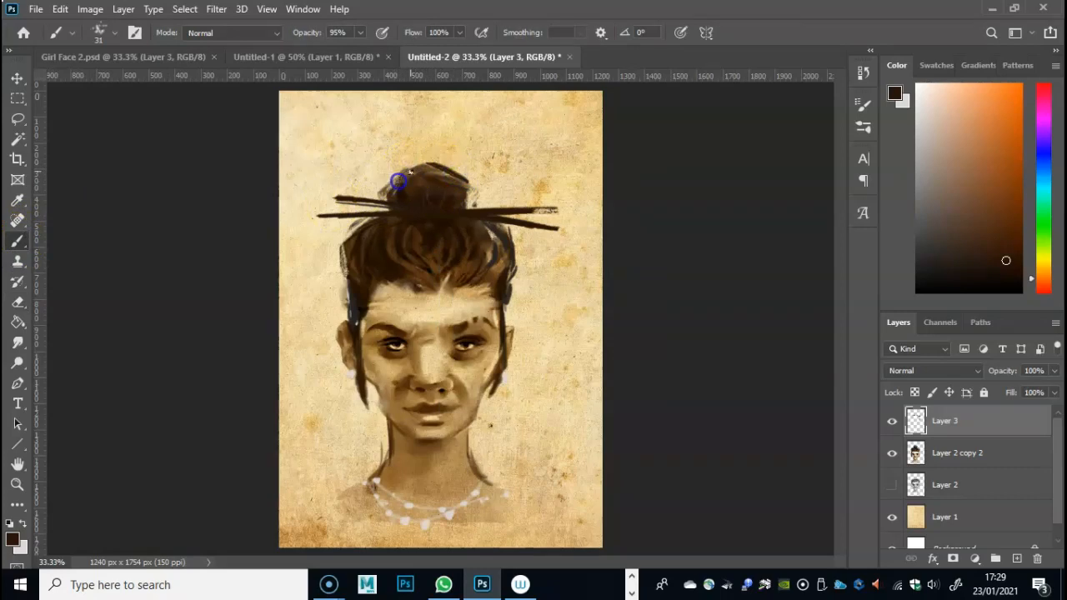
drag(407, 162, 397, 192)
drag(343, 241, 358, 228)
drag(347, 269, 347, 243)
drag(501, 315, 503, 311)
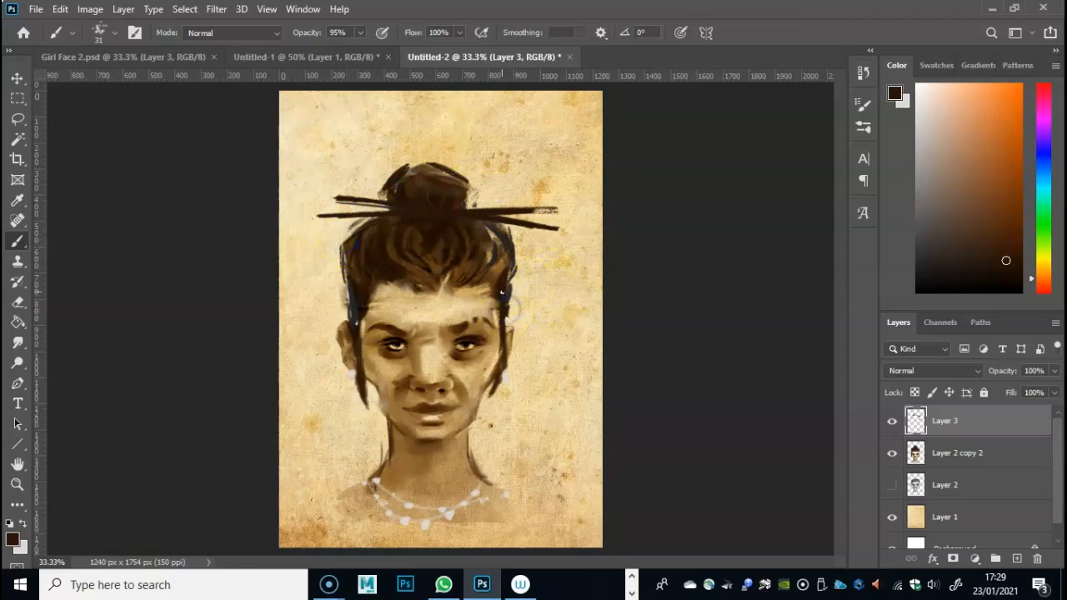
- Set the brush opacity to 55% and paint dark brown over both sides of the hair above the ears
click(360, 32)
drag(363, 50, 332, 52)
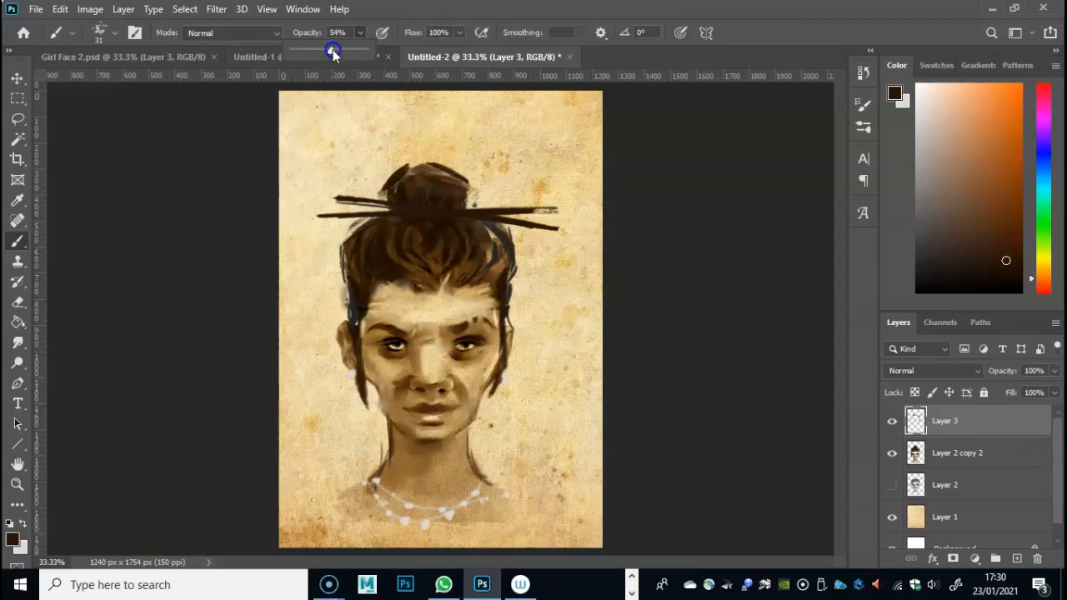
drag(511, 307, 527, 350)
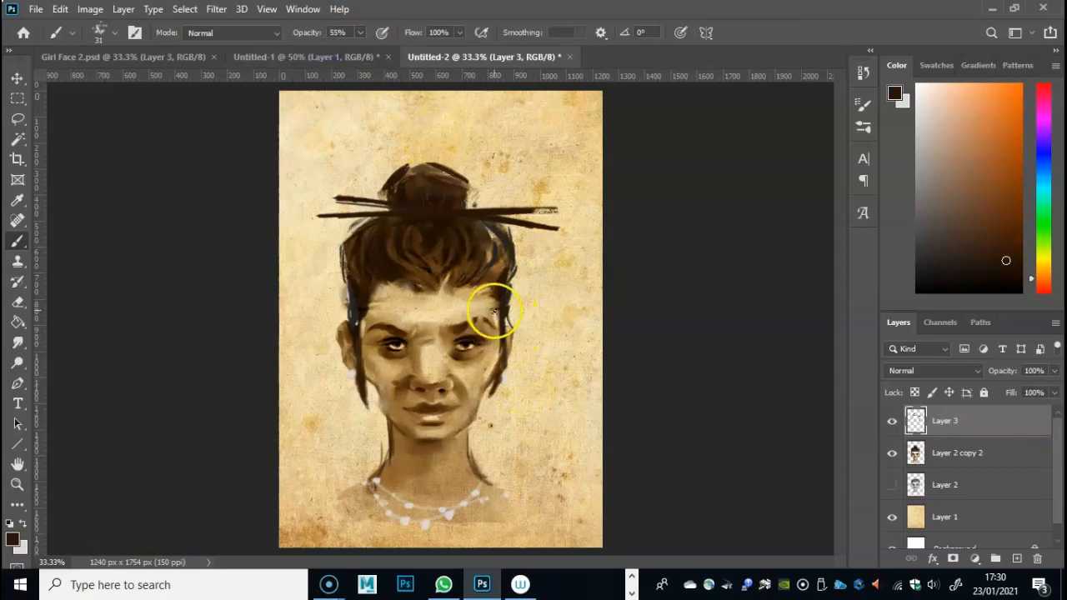
drag(350, 287, 349, 301)
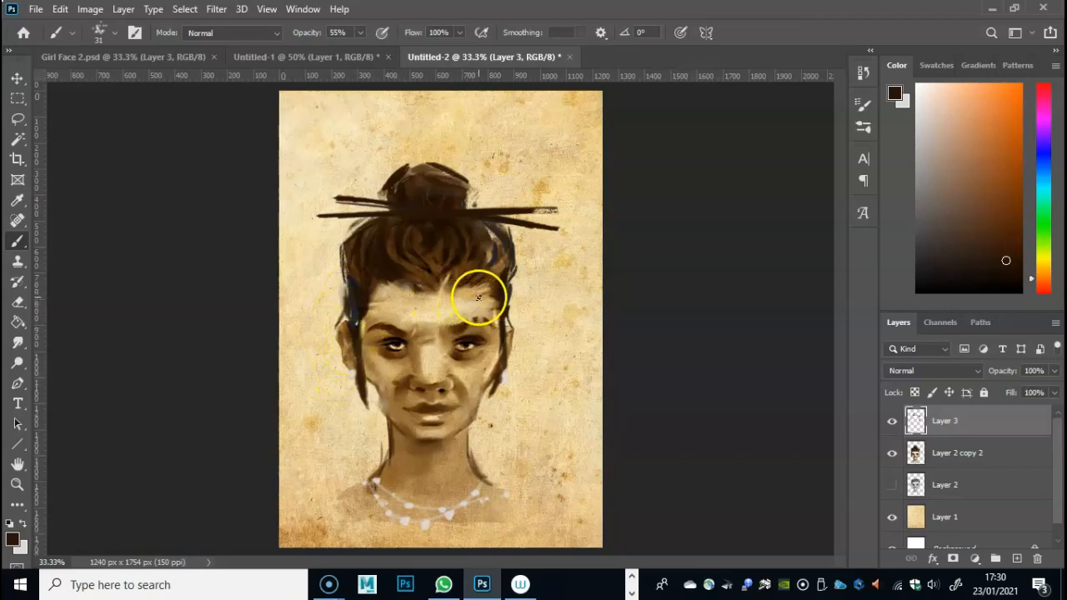
click(506, 277)
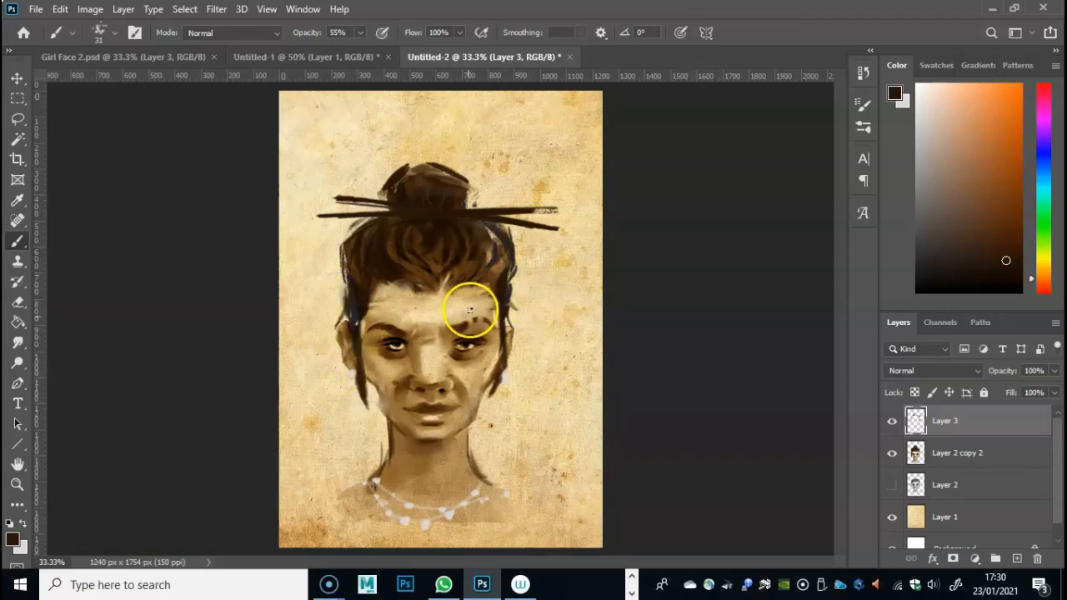
- Examine the Sea of Thieves reference sheet in Untitled-1 and the finished portrait in Girl Face 2.psd
click(294, 57)
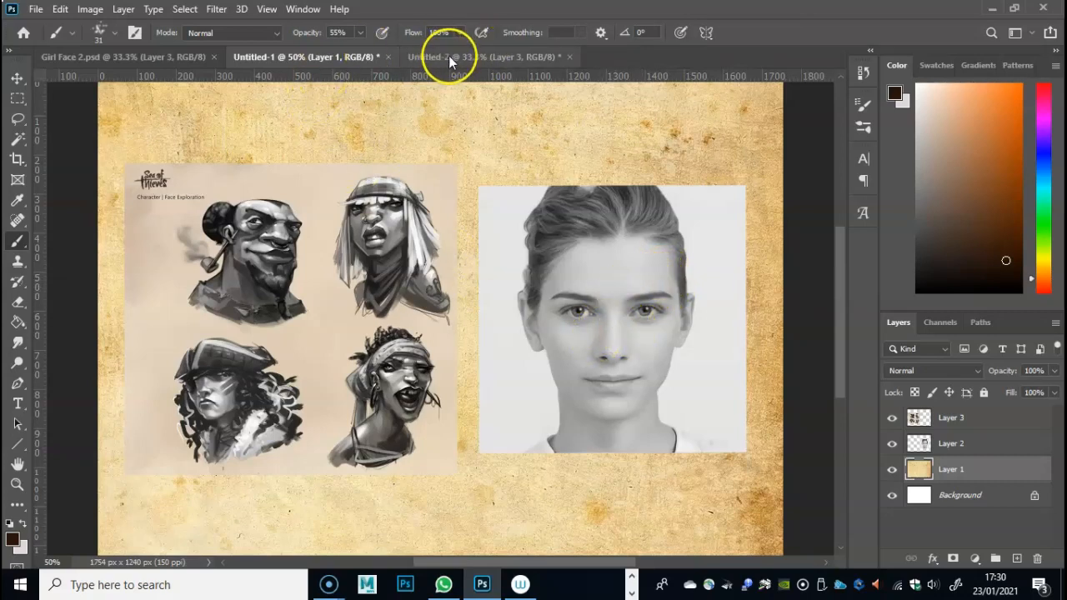
click(109, 56)
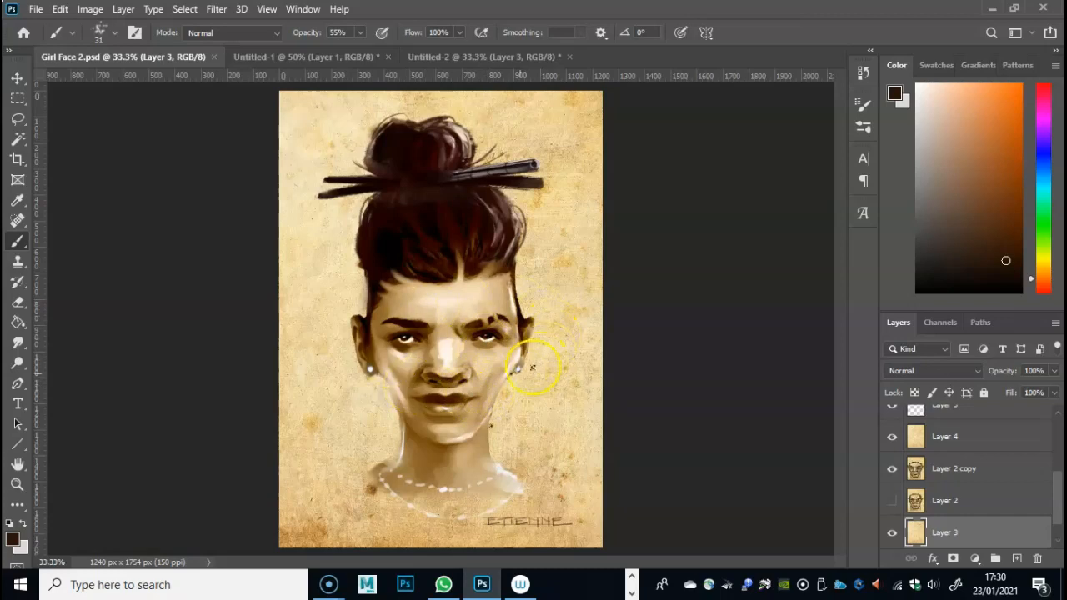
click(262, 56)
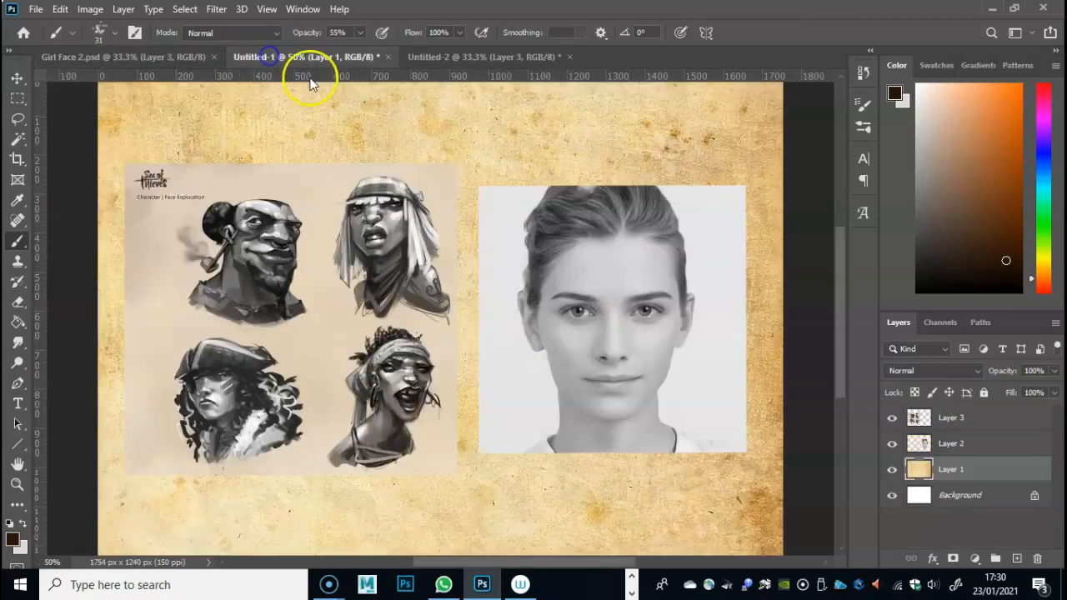
- Return to the Untitled-2 document and darken both sides of the neck where it meets the shoulders
click(454, 57)
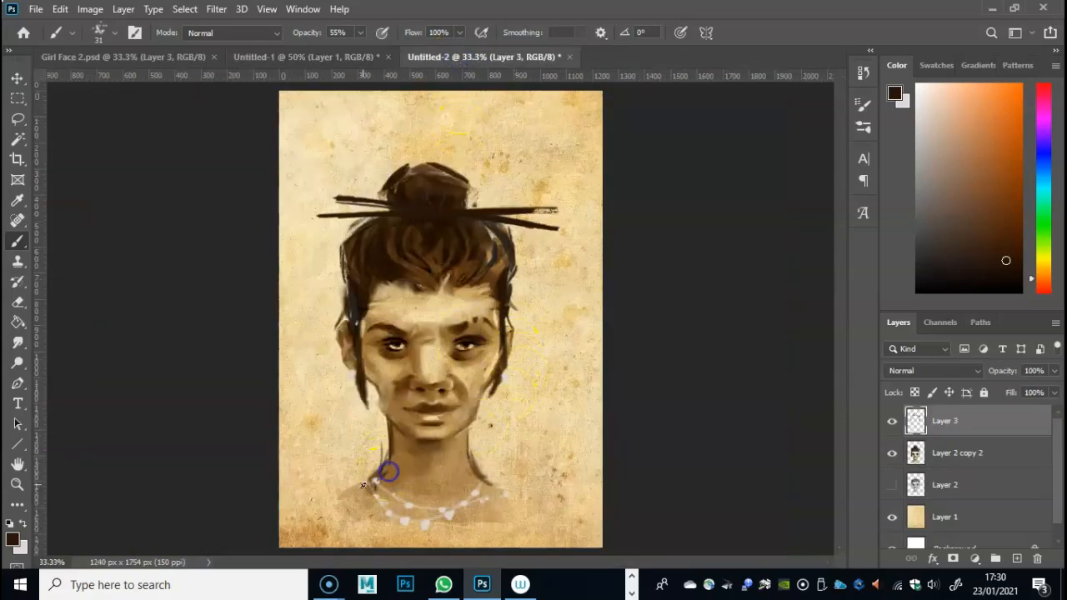
drag(366, 479, 367, 480)
drag(492, 478, 466, 453)
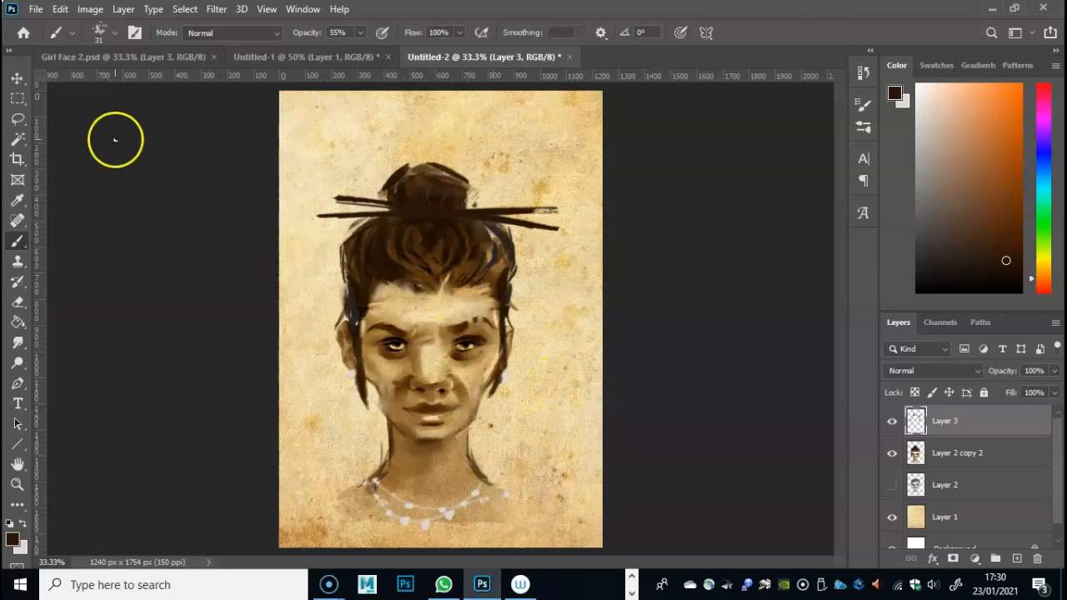
- Open Layer 2 copy 2 in the Liquify filter and shrink both eyes and the mouth with the Pucker tool at size 189
click(124, 10)
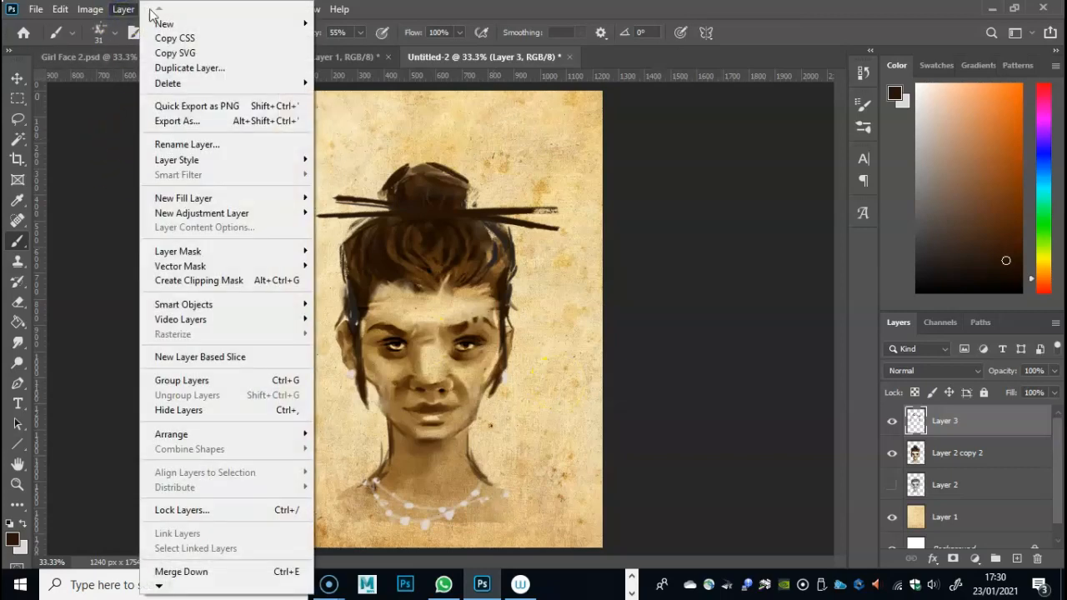
click(963, 473)
click(956, 454)
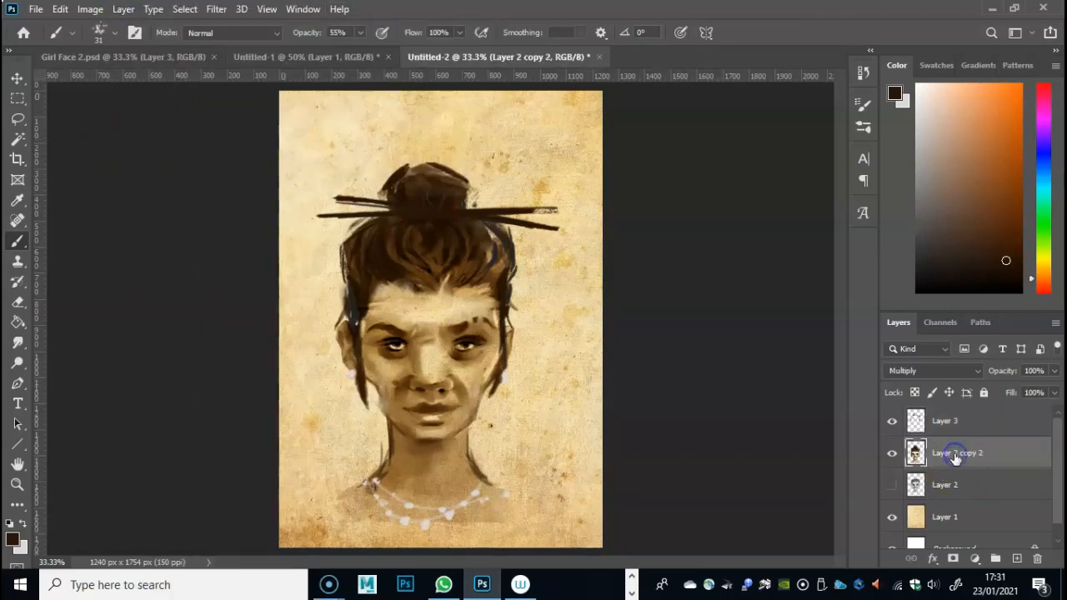
click(215, 14)
mouse_move(237, 185)
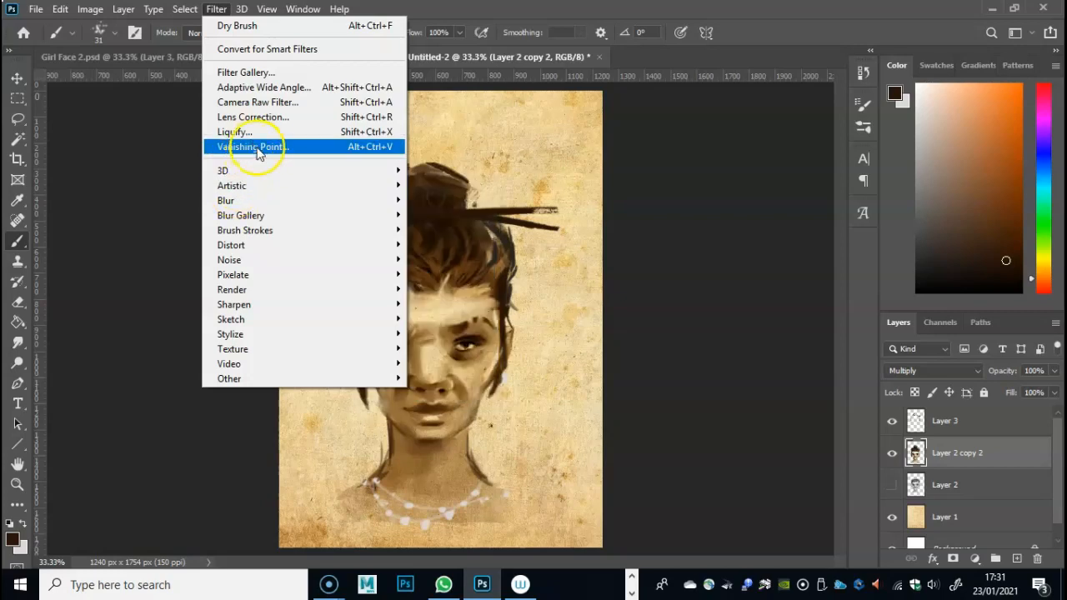
click(265, 137)
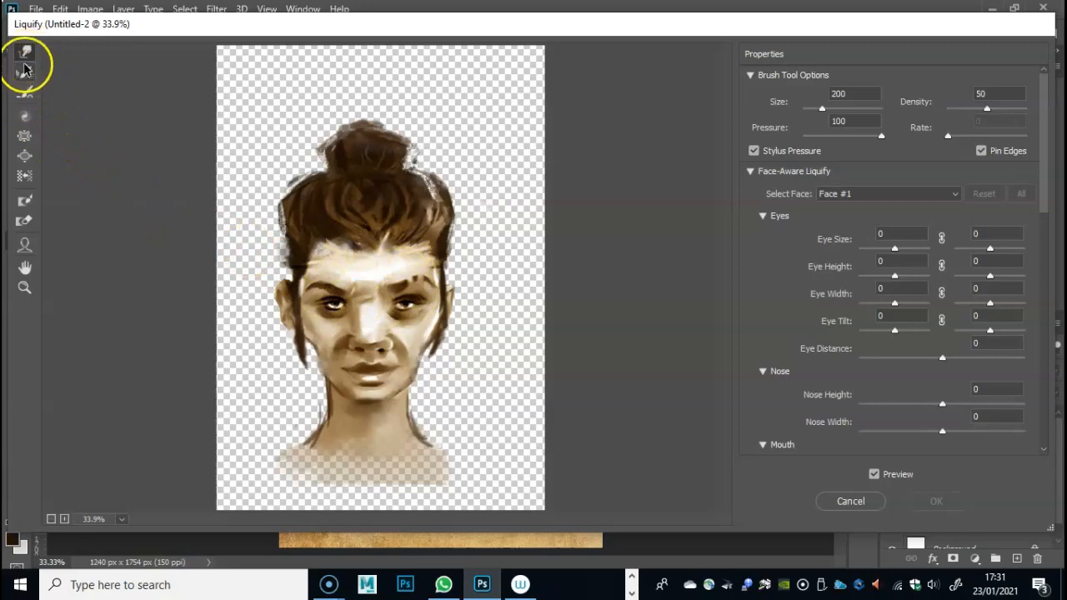
click(24, 155)
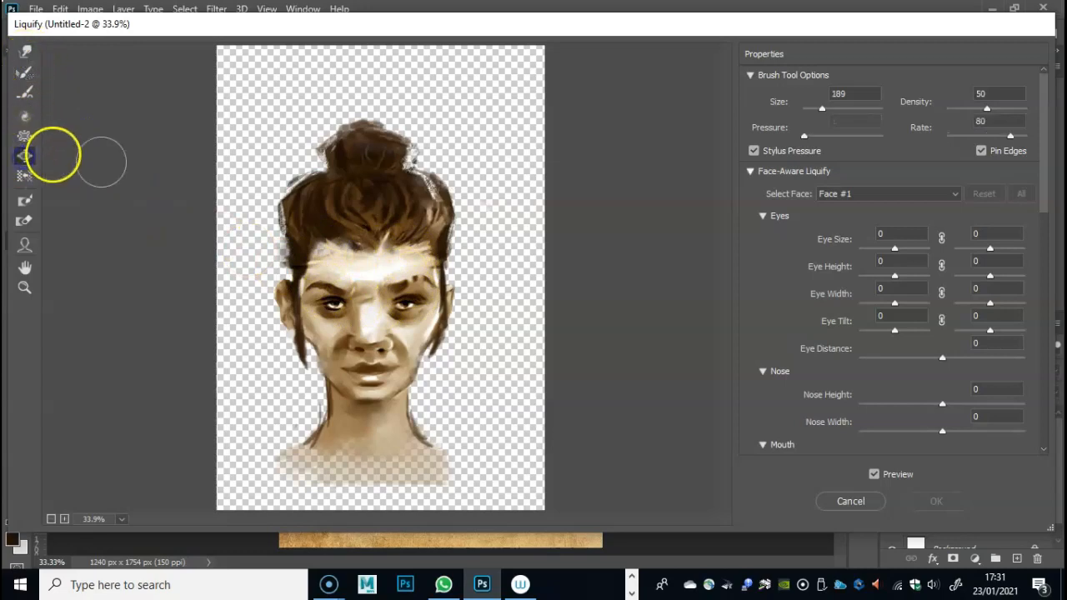
click(25, 136)
drag(407, 303, 404, 304)
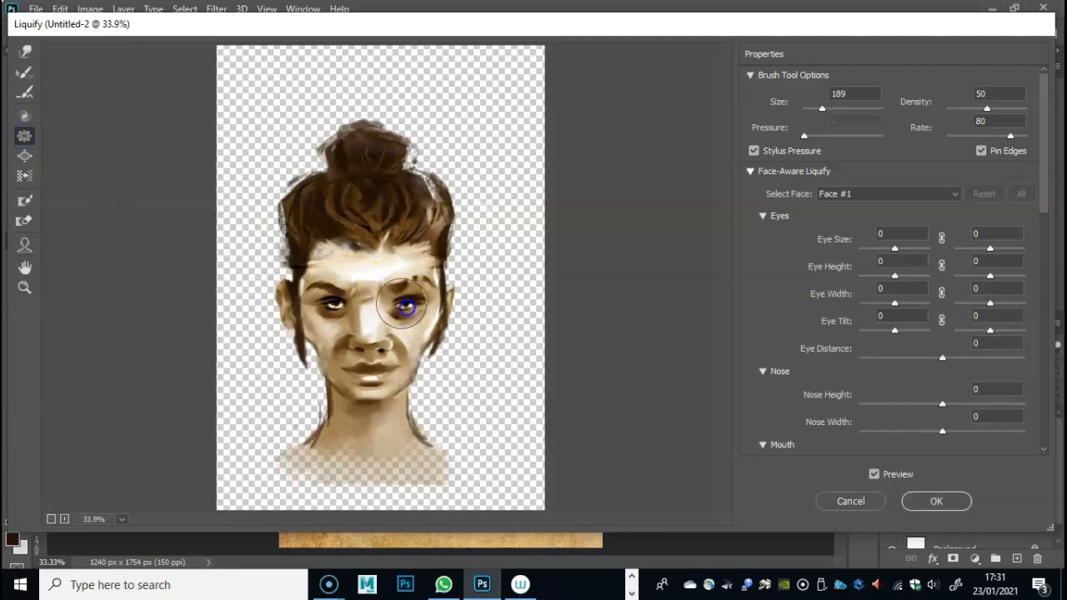
mouse_move(331, 295)
mouse_down()
mouse_move(328, 305)
mouse_move(340, 300)
mouse_up()
drag(415, 302, 405, 305)
drag(364, 371, 376, 367)
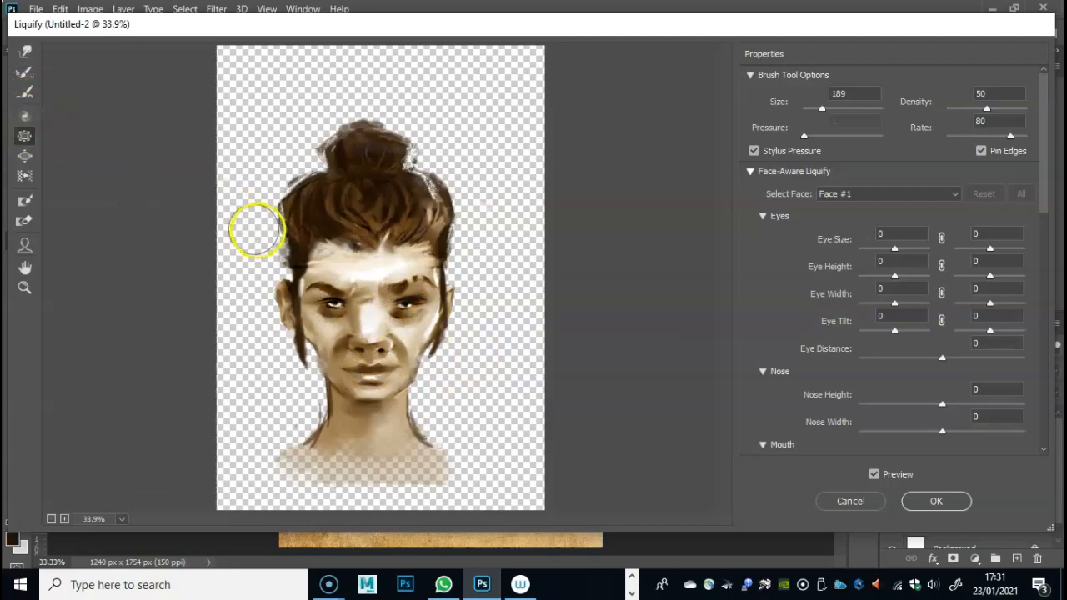
- Widen both cheeks of the face with the Bloat tool and apply the Liquify changes
click(26, 157)
mouse_move(356, 326)
mouse_down()
mouse_move(381, 279)
mouse_move(368, 274)
mouse_move(366, 284)
mouse_move(347, 253)
mouse_move(361, 258)
mouse_move(336, 321)
mouse_move(297, 299)
mouse_move(311, 332)
mouse_up()
drag(437, 336, 465, 333)
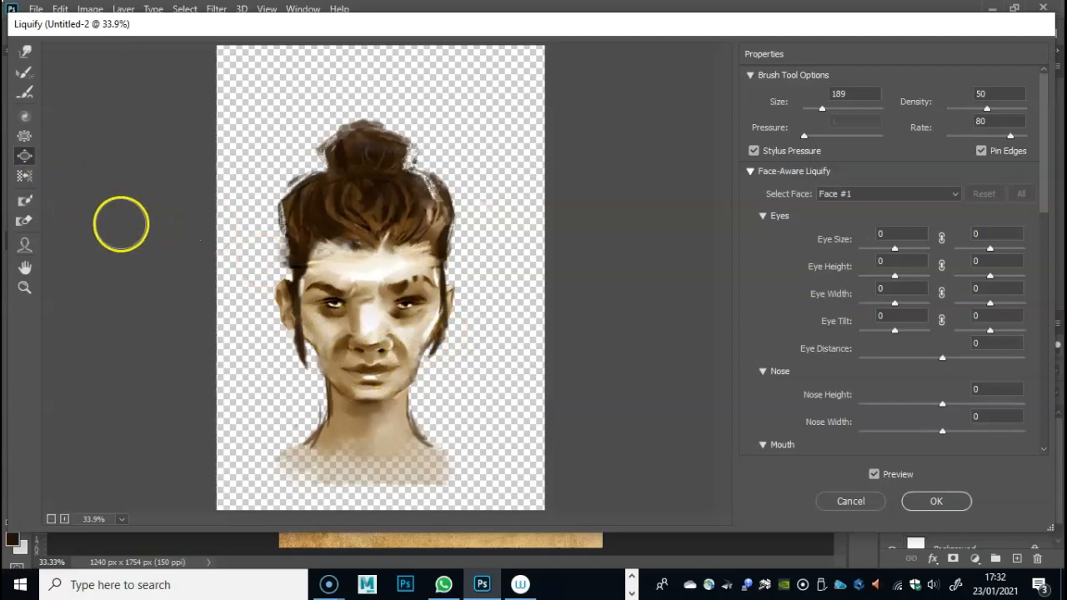
click(937, 502)
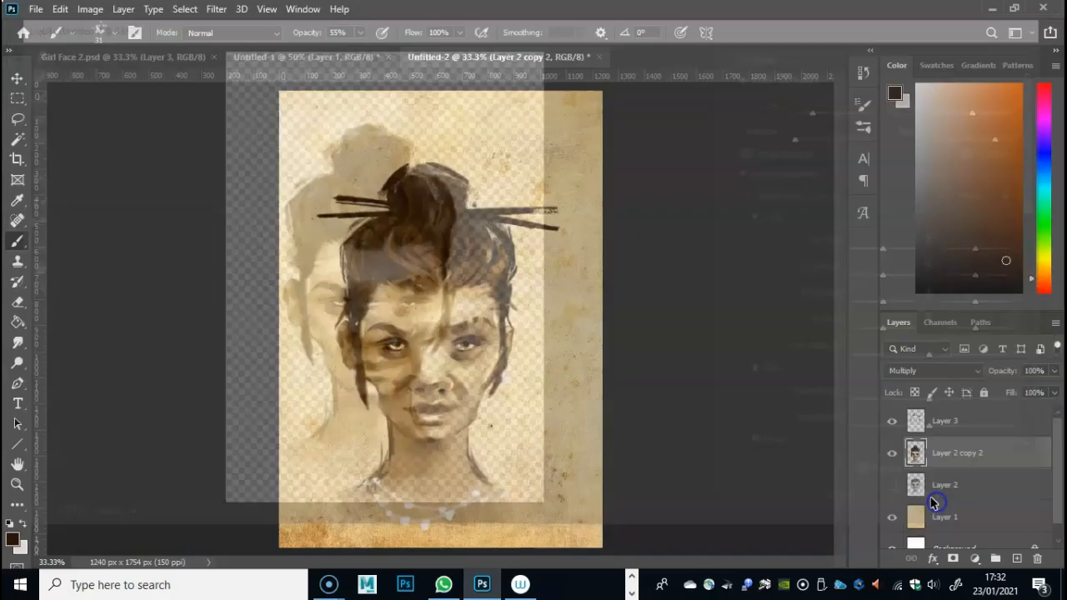
- Turn on the CMYK proof colours preview for the portrait
click(892, 484)
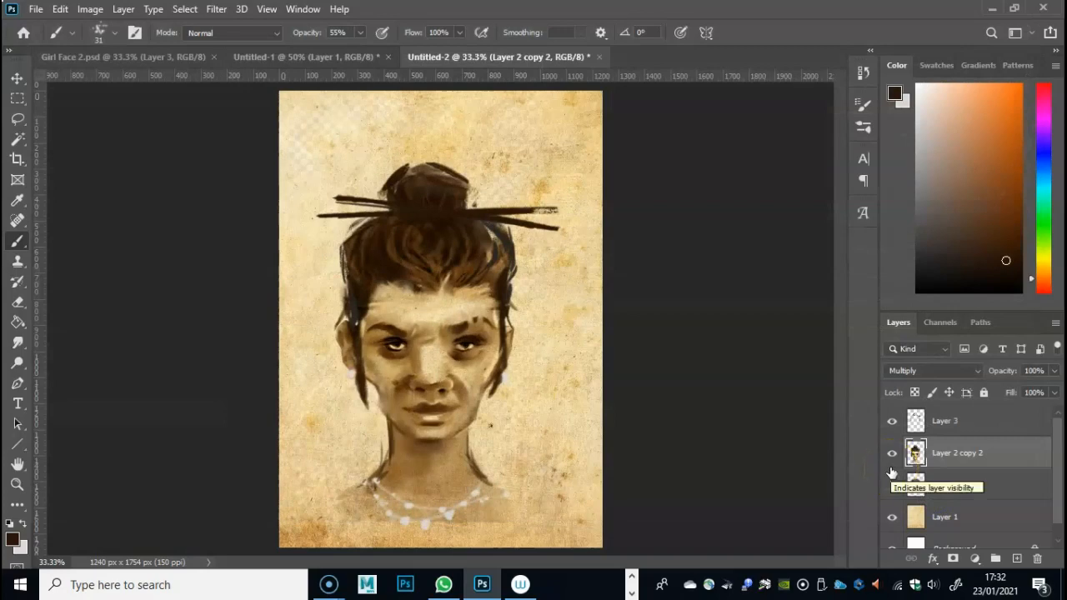
key(ctrl+y)
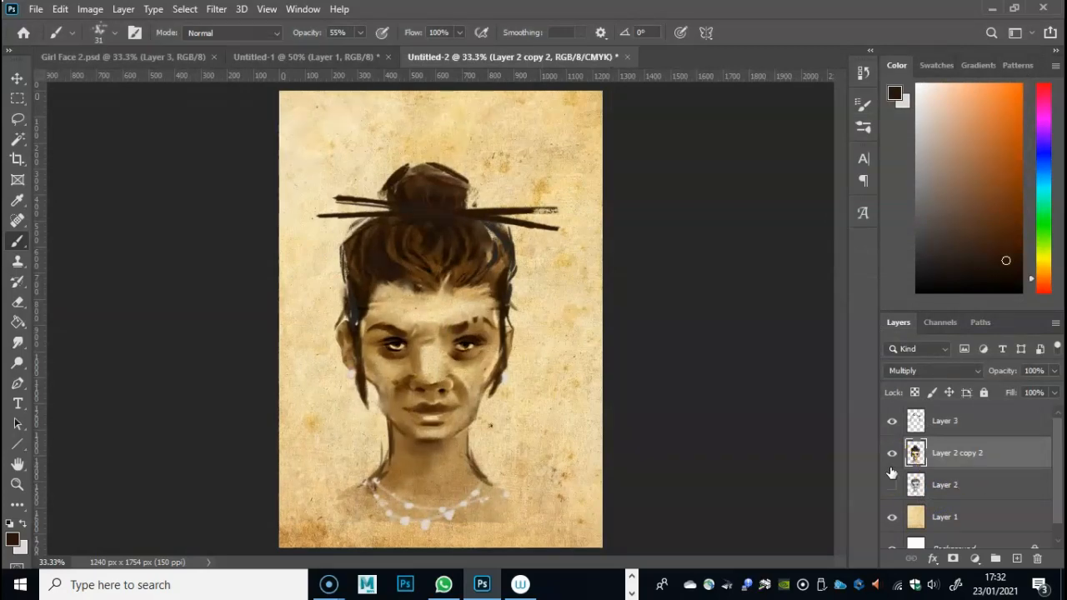